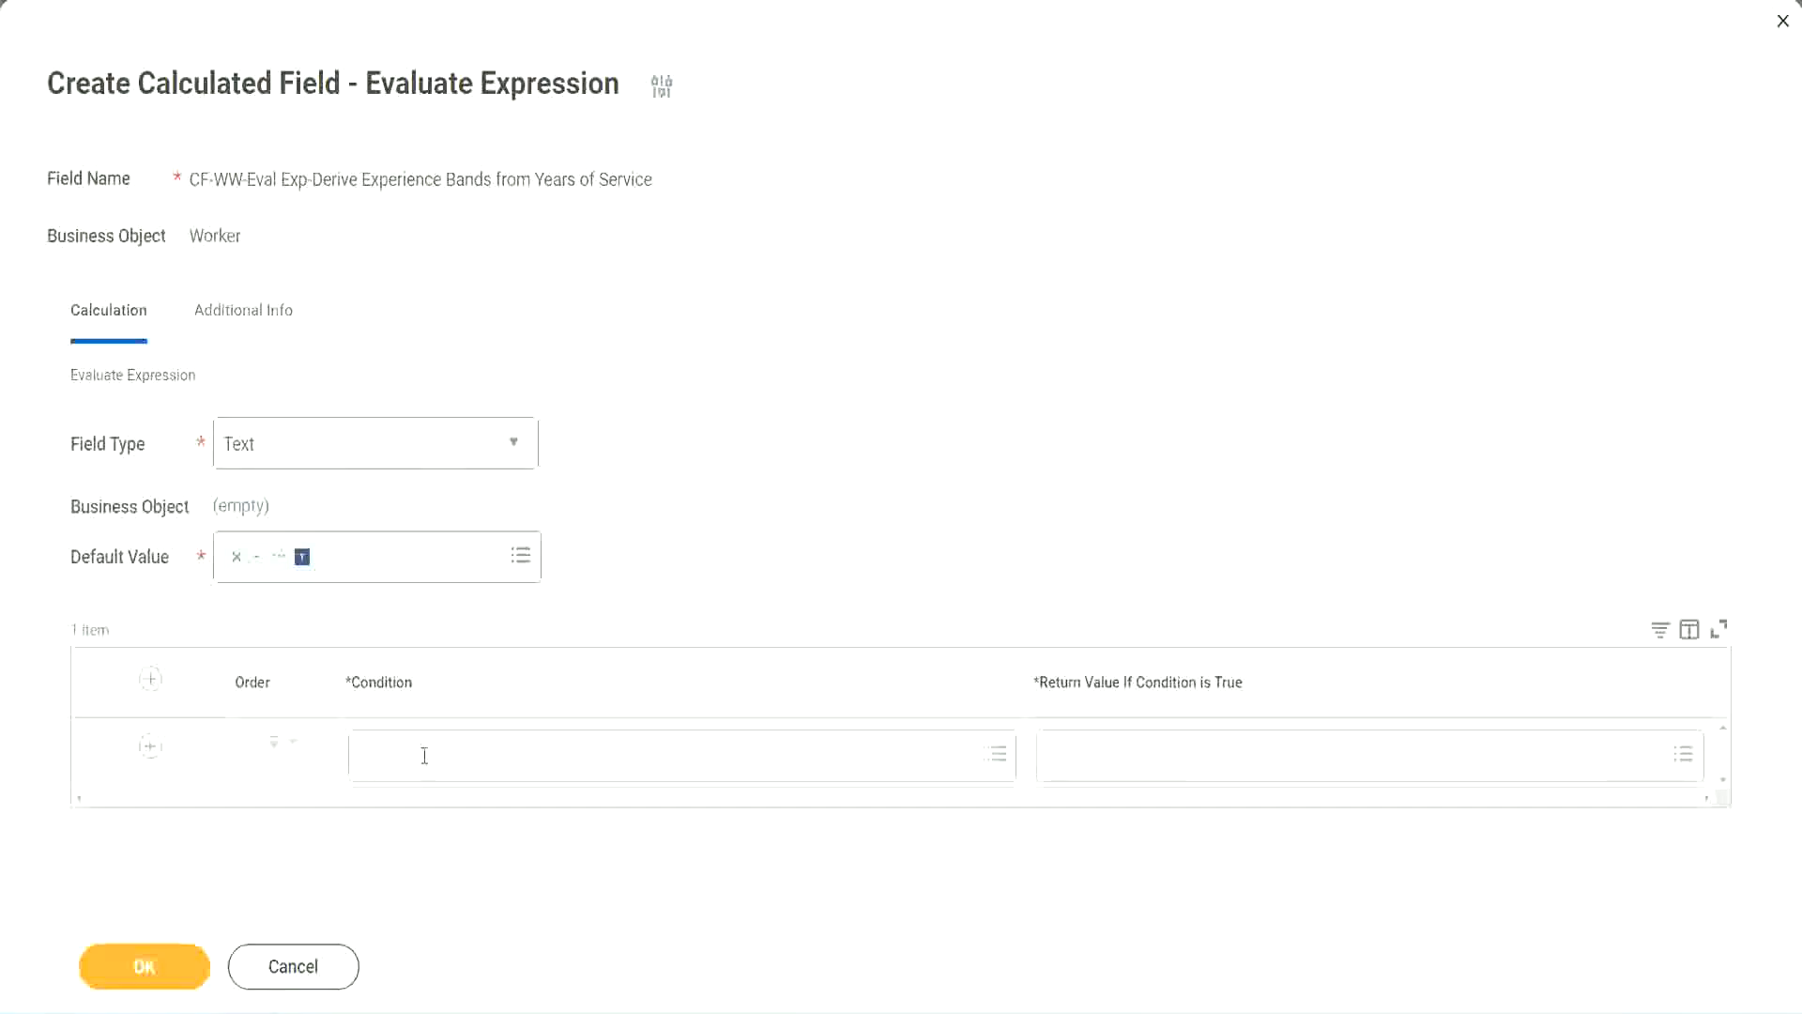
- Copy Field 1's name from the Notepad++ notes and set the first row's condition to CF-WW-TF-Length of Service between 0 and 7 years
{"action": "left_click", "coordinate": [425, 757]}
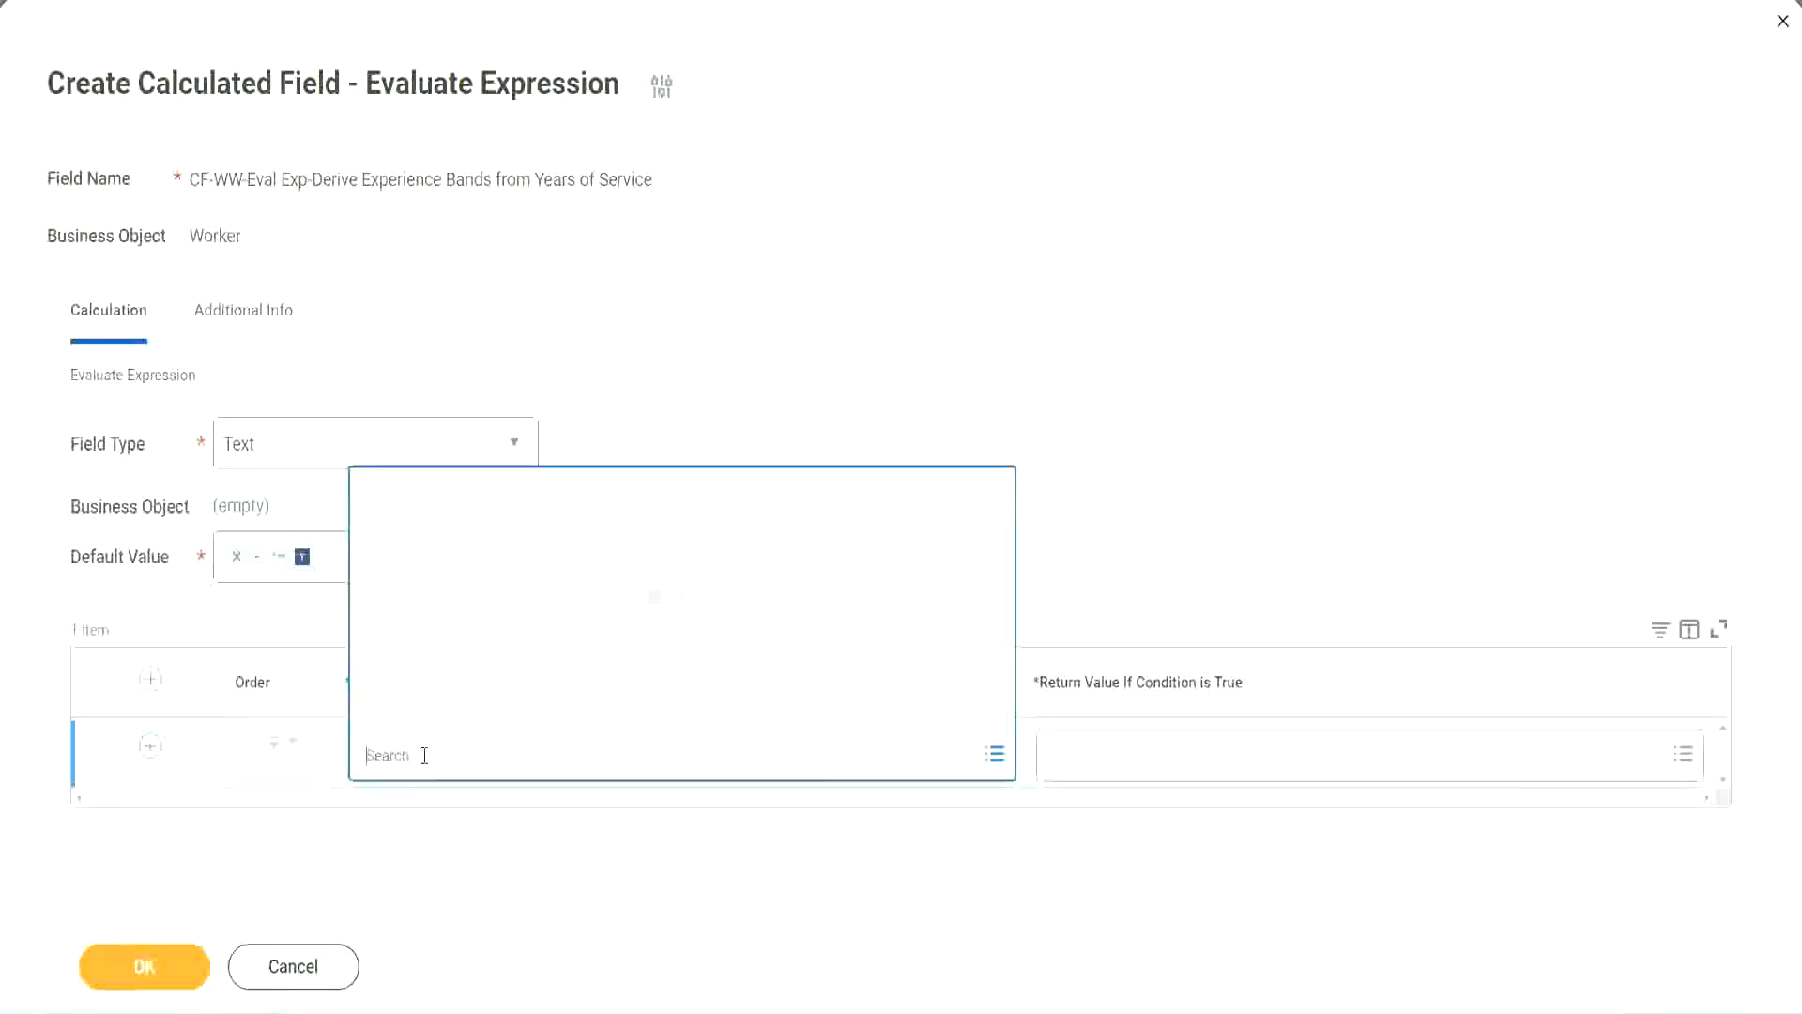
{"action": "left_click", "coordinate": [690, 422]}
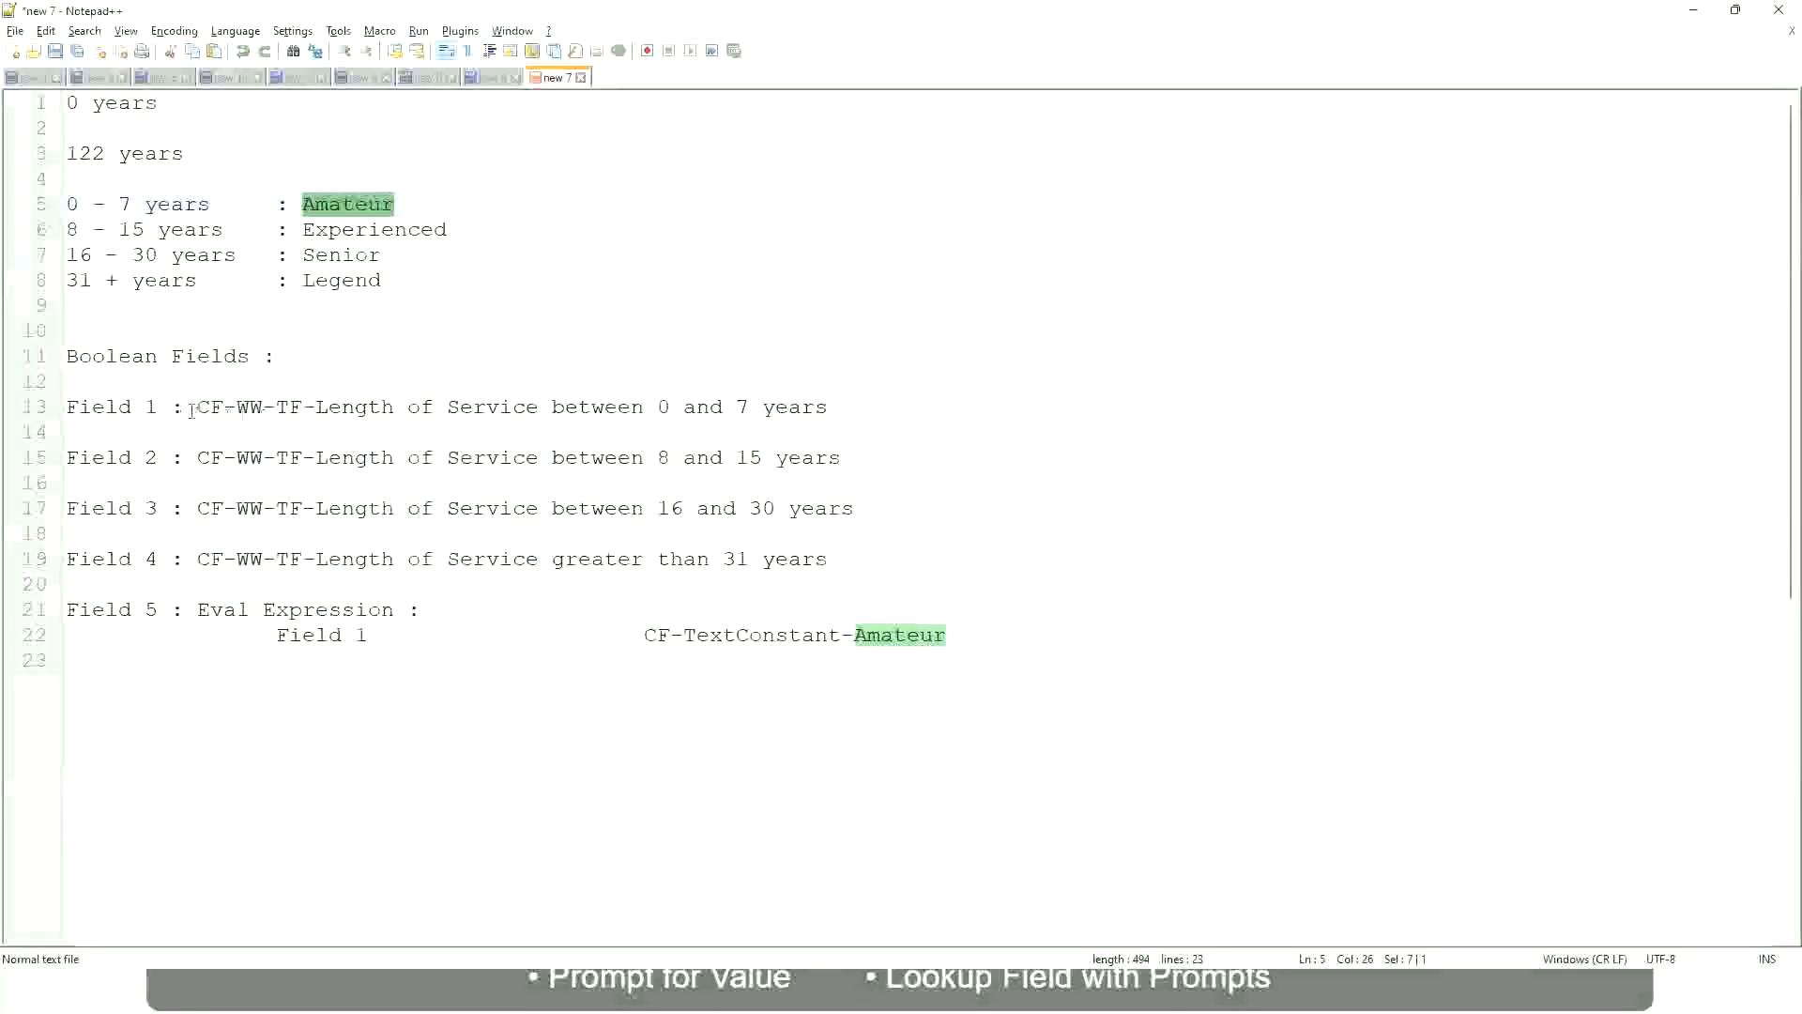
{"action": "left_click_drag", "start_coordinate": [200, 407], "coordinate": [830, 414]}
{"action": "key", "text": "ctrl+c"}
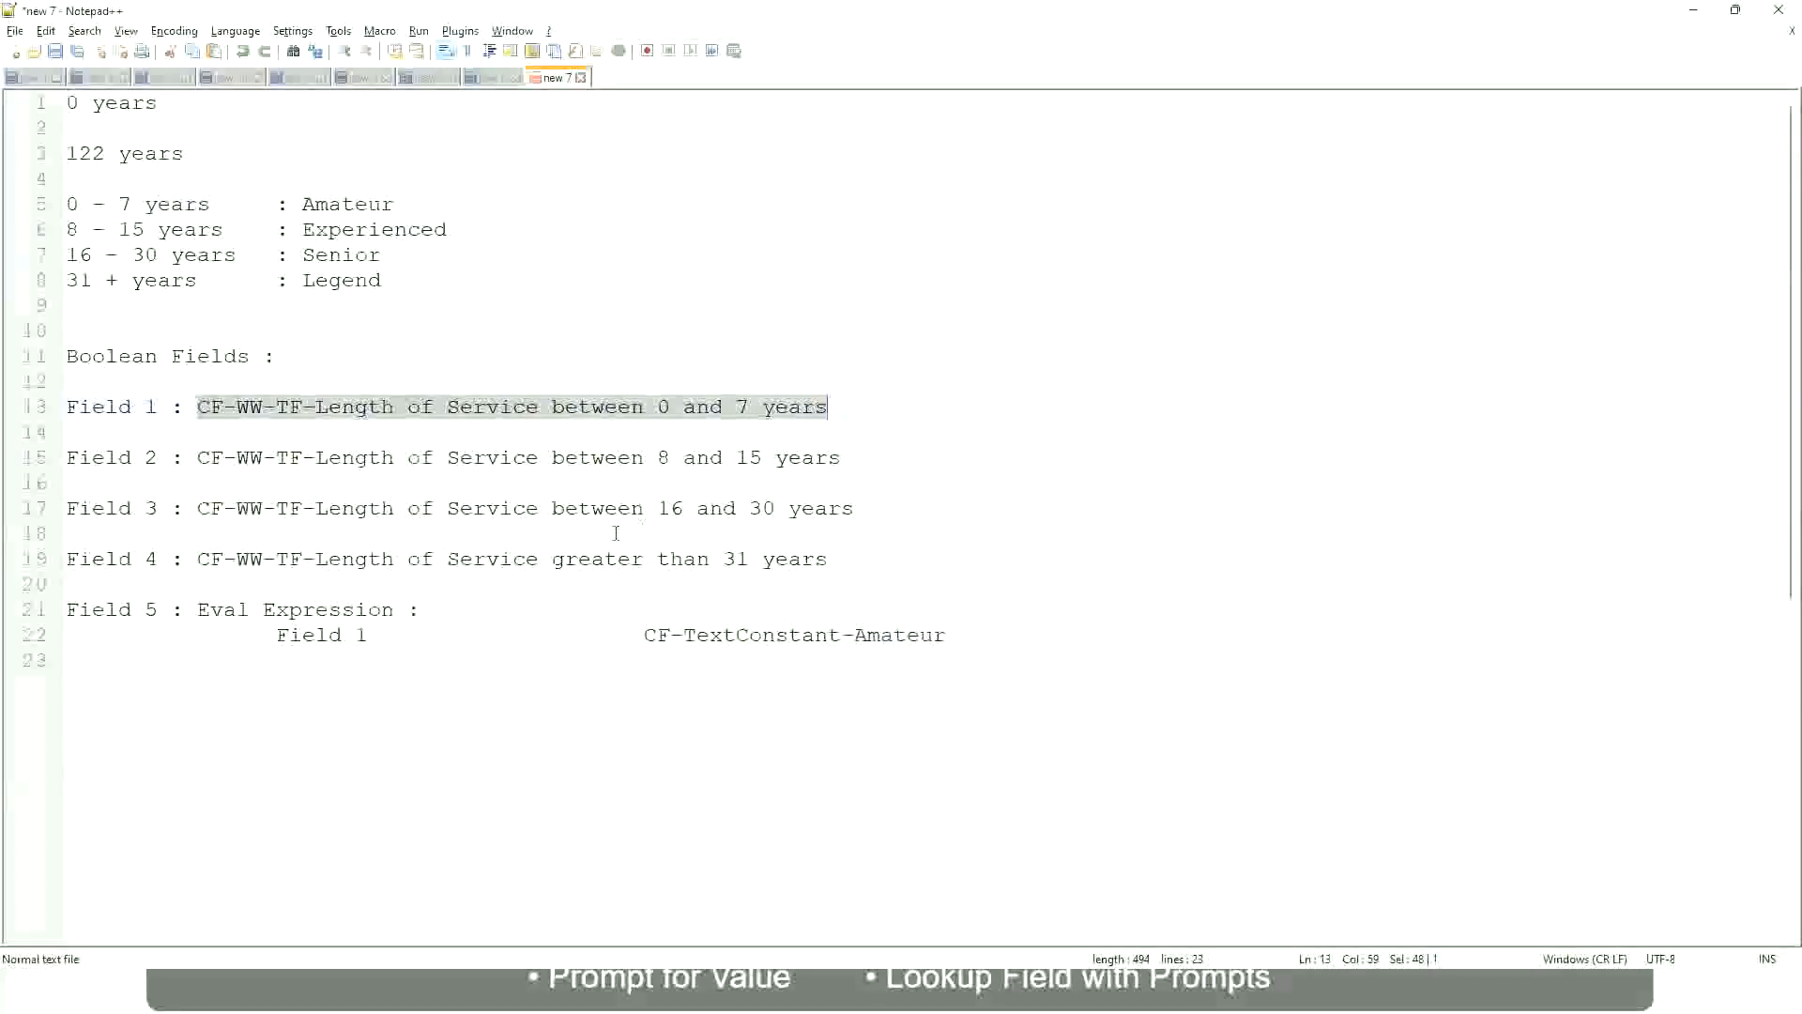
{"action": "key", "text": "alt+Tab"}
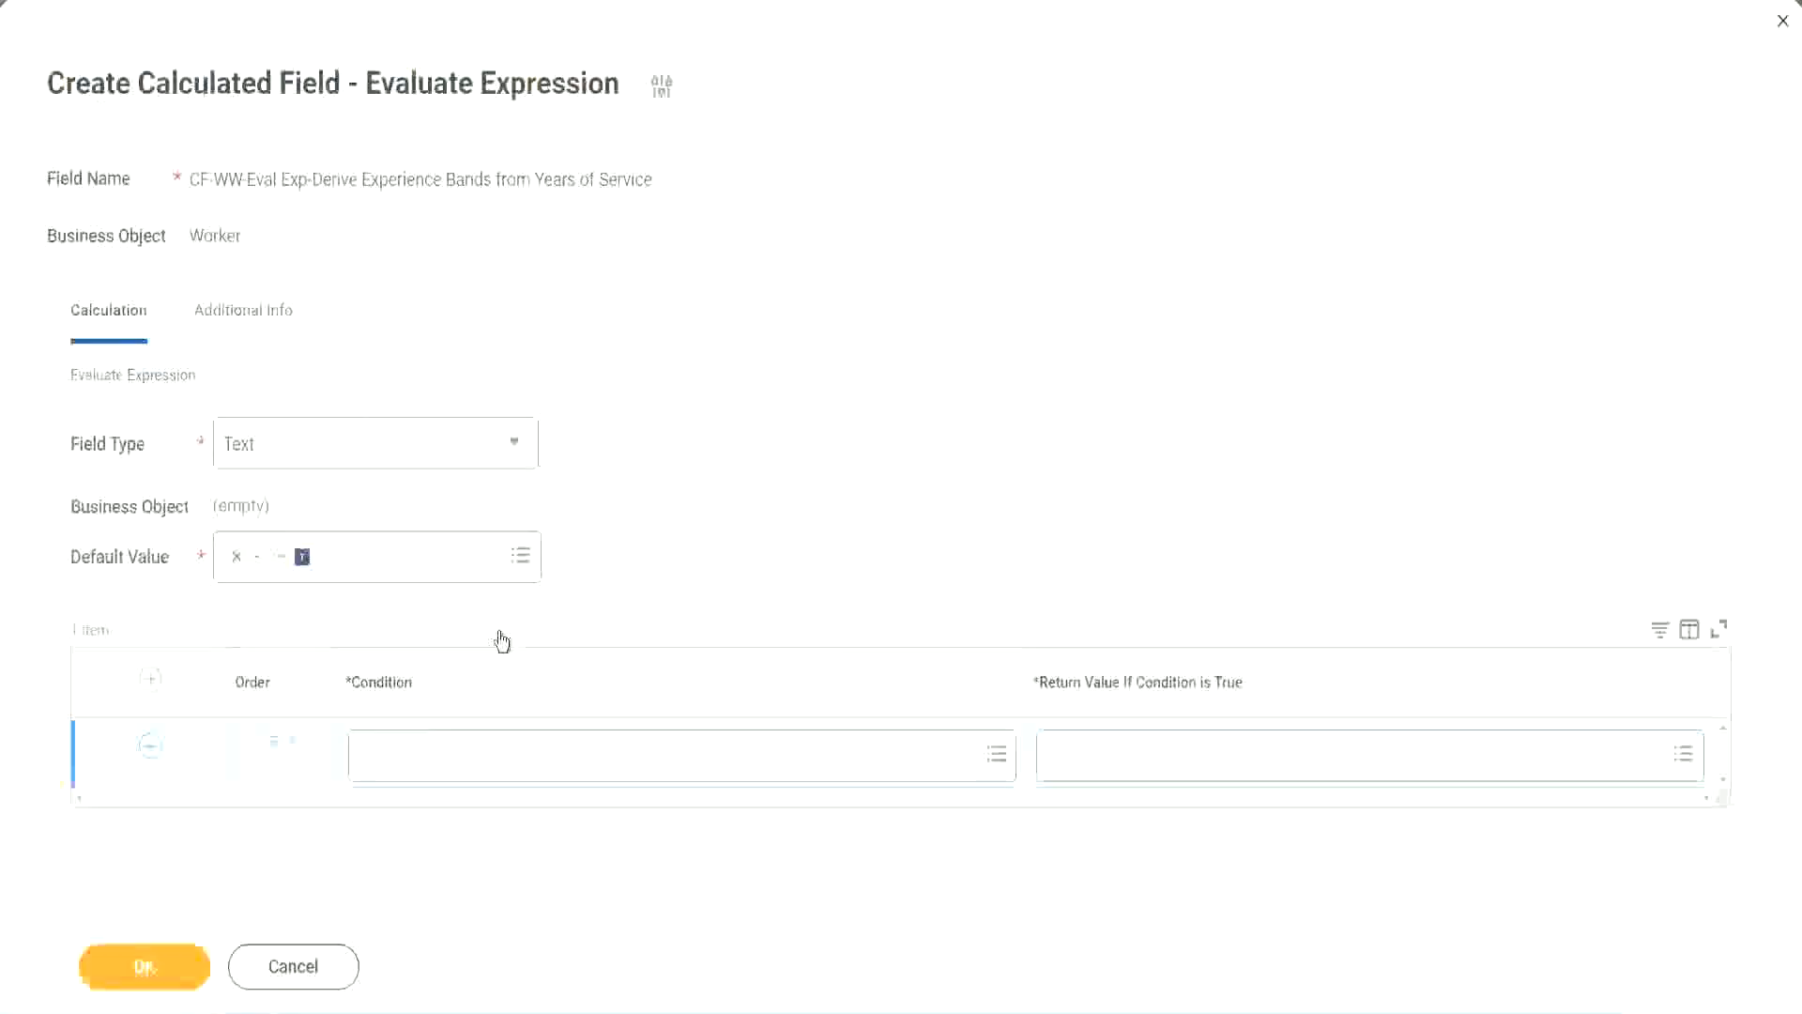
{"action": "left_click", "coordinate": [459, 762]}
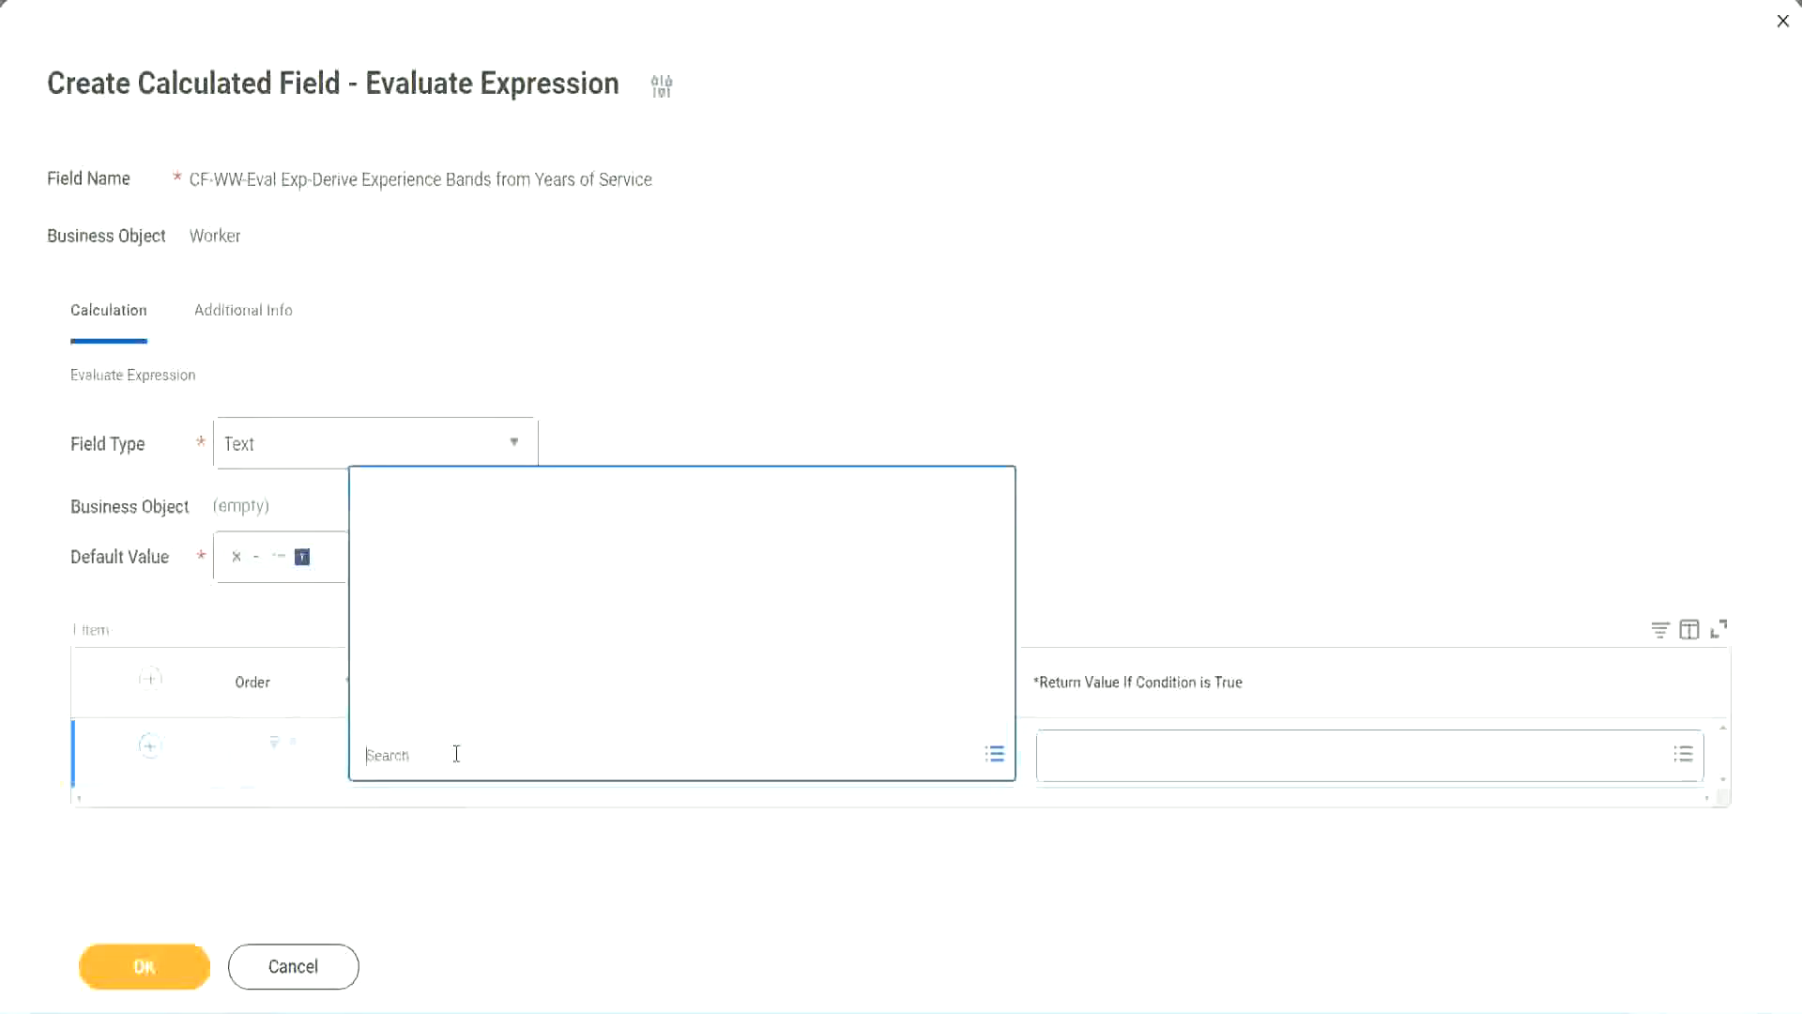
{"action": "key", "text": "ctrl+v"}
{"action": "key", "text": "Return"}
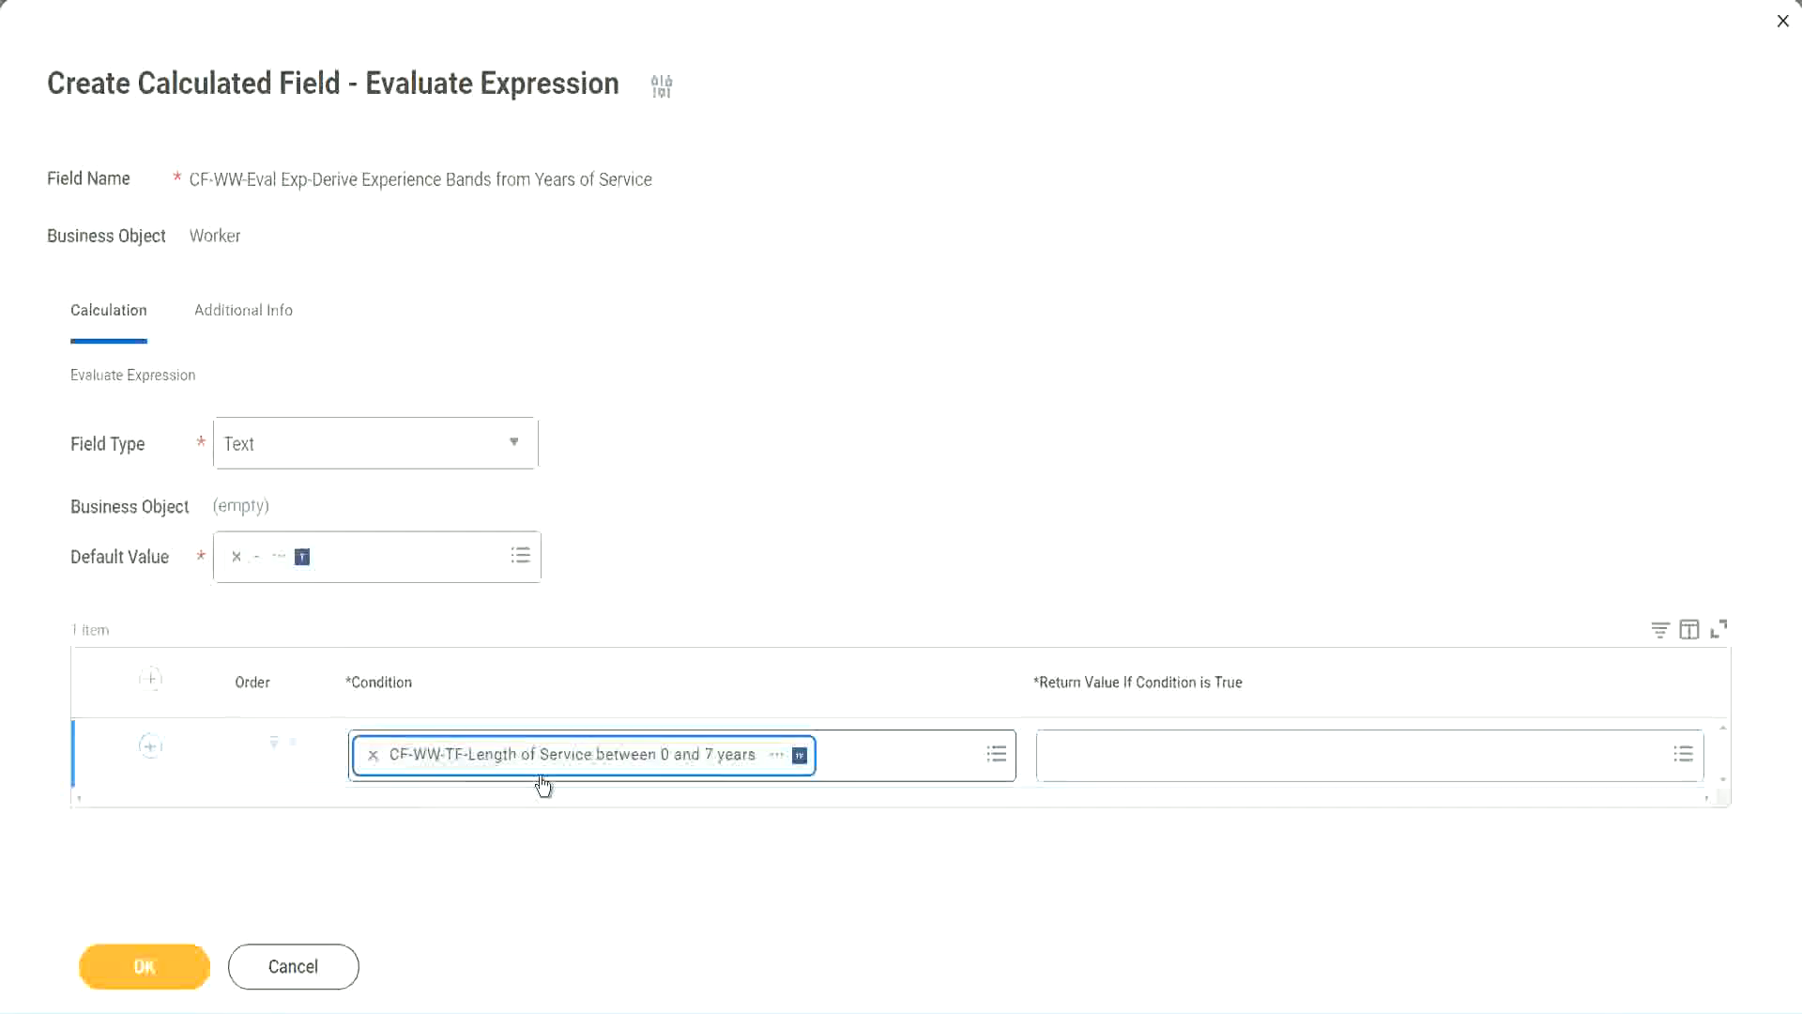
{"action": "left_click", "coordinate": [834, 529]}
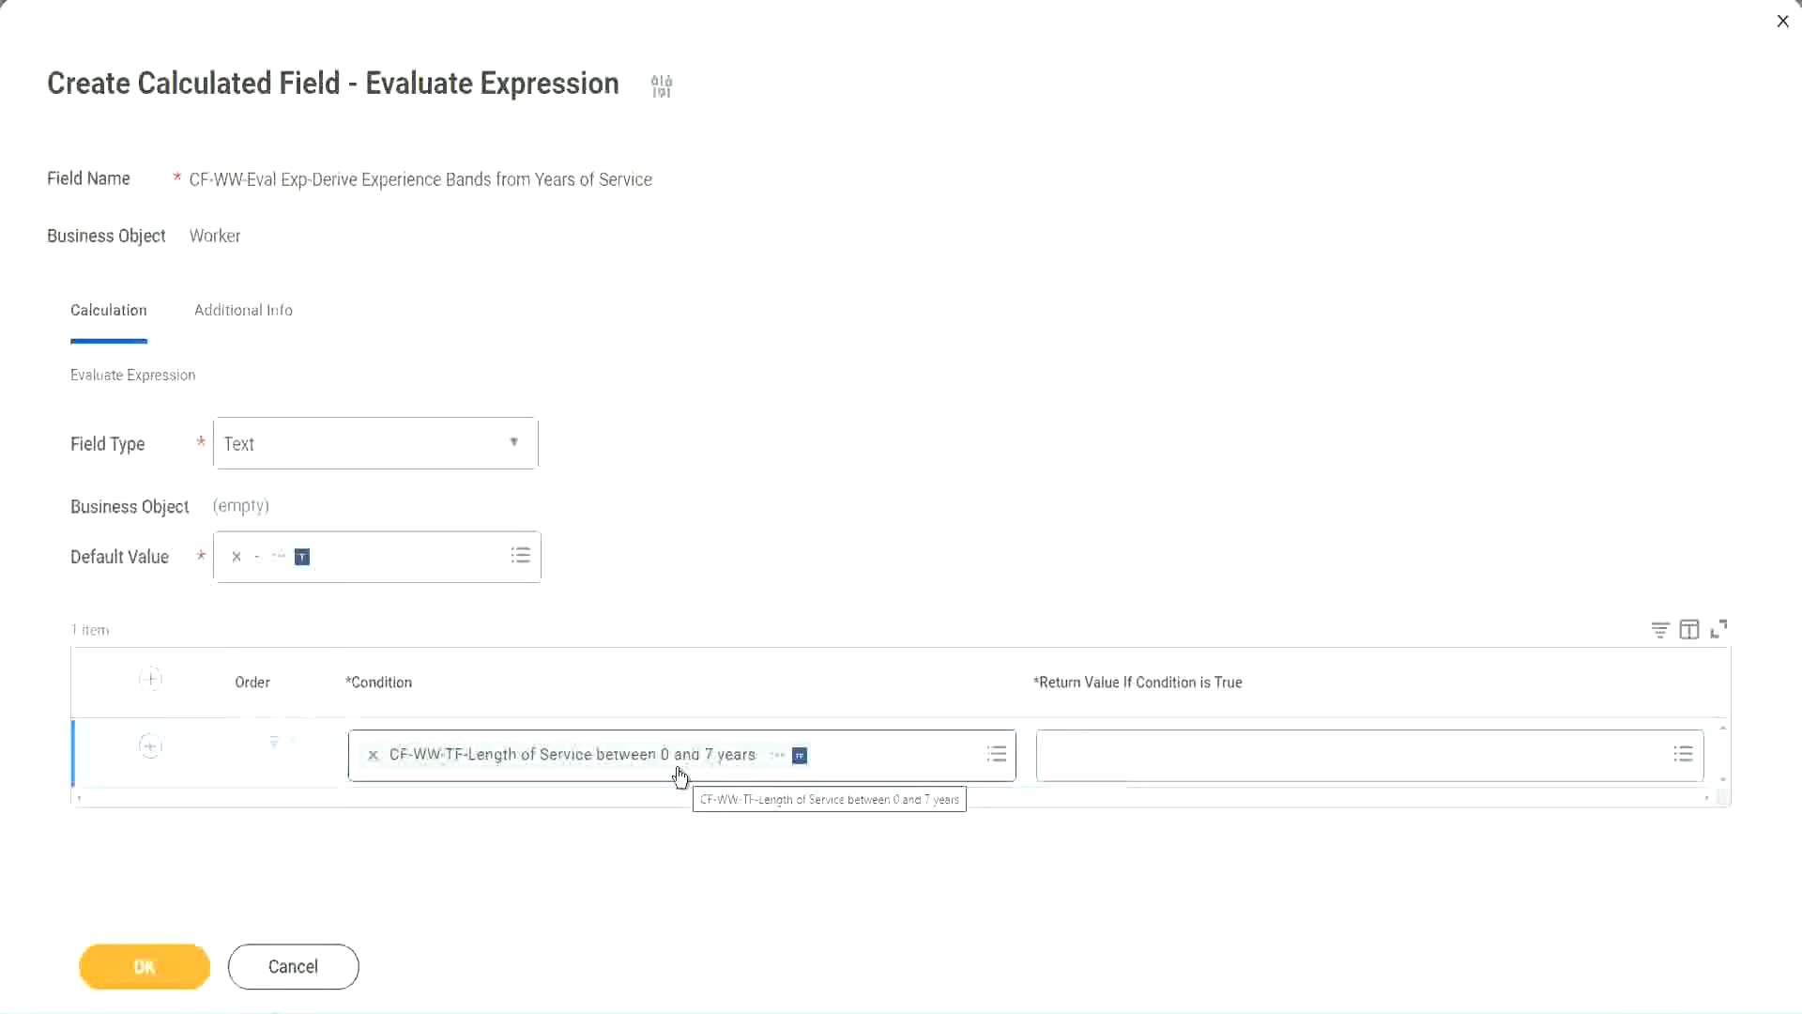
- Search for an existing Amateur field as the first row's return value
{"action": "left_click", "coordinate": [1169, 762]}
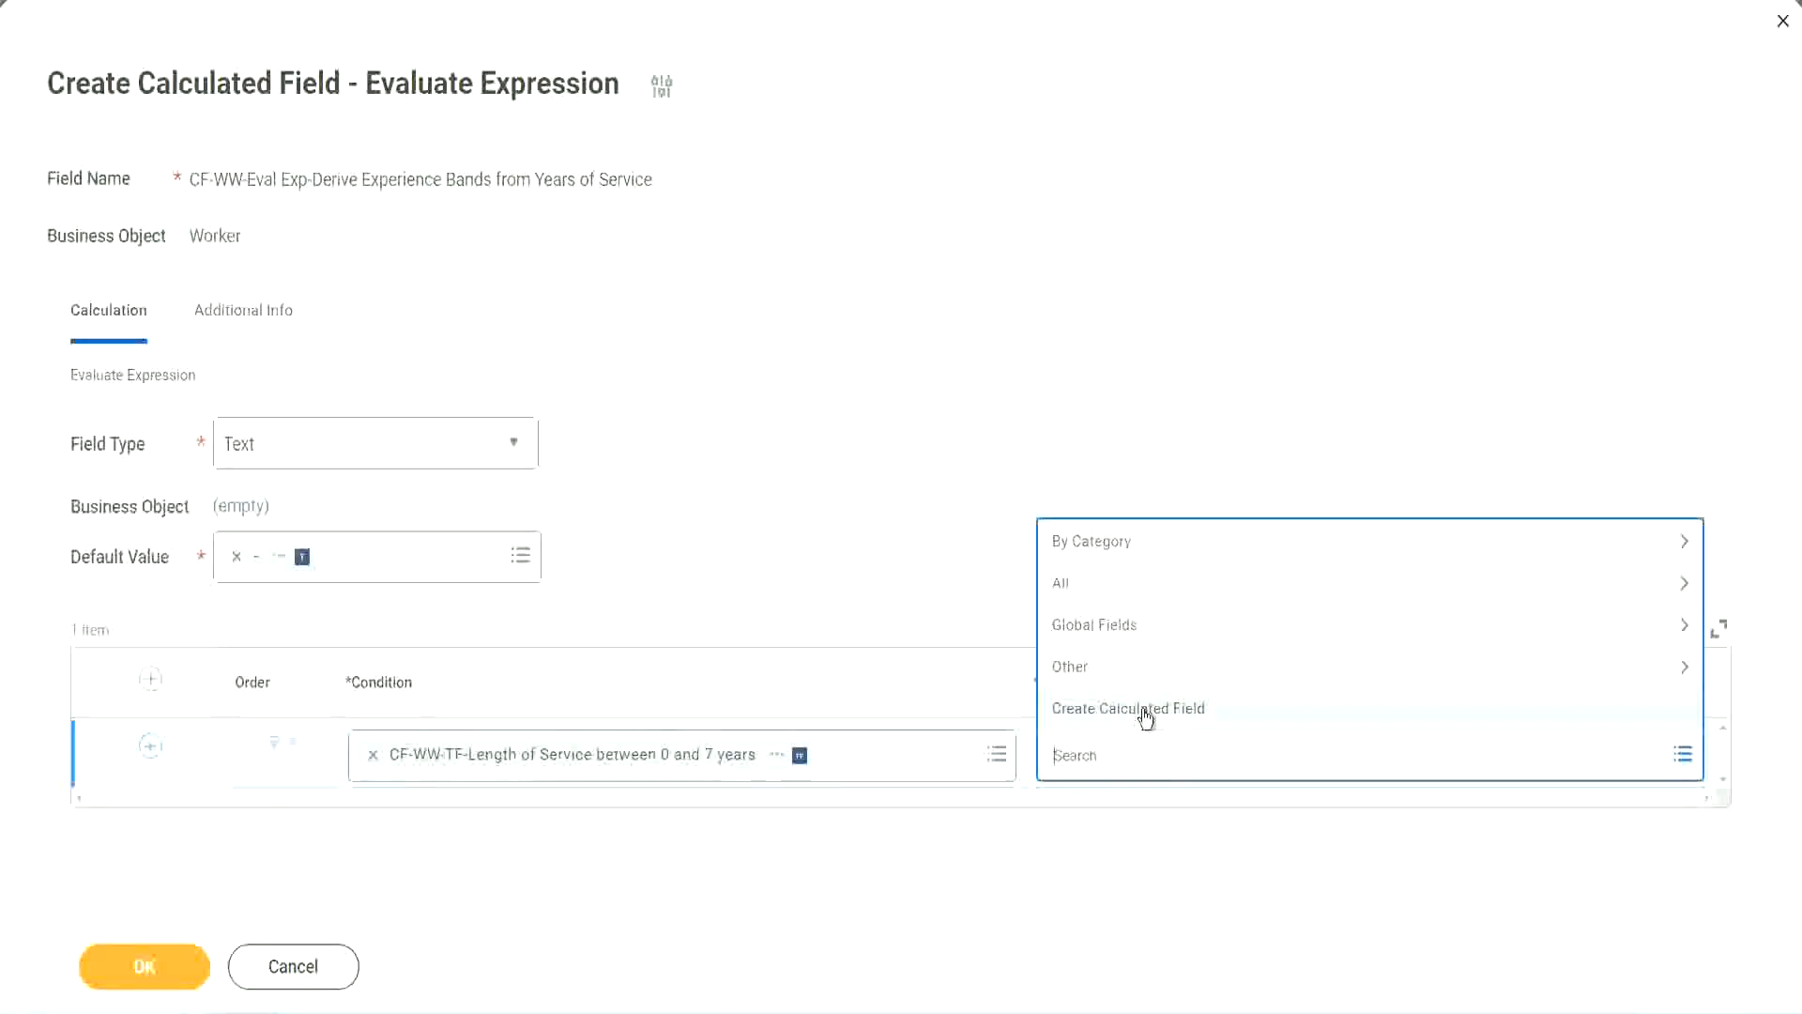
{"action": "left_click", "coordinate": [1045, 467]}
{"action": "left_click", "coordinate": [1086, 764]}
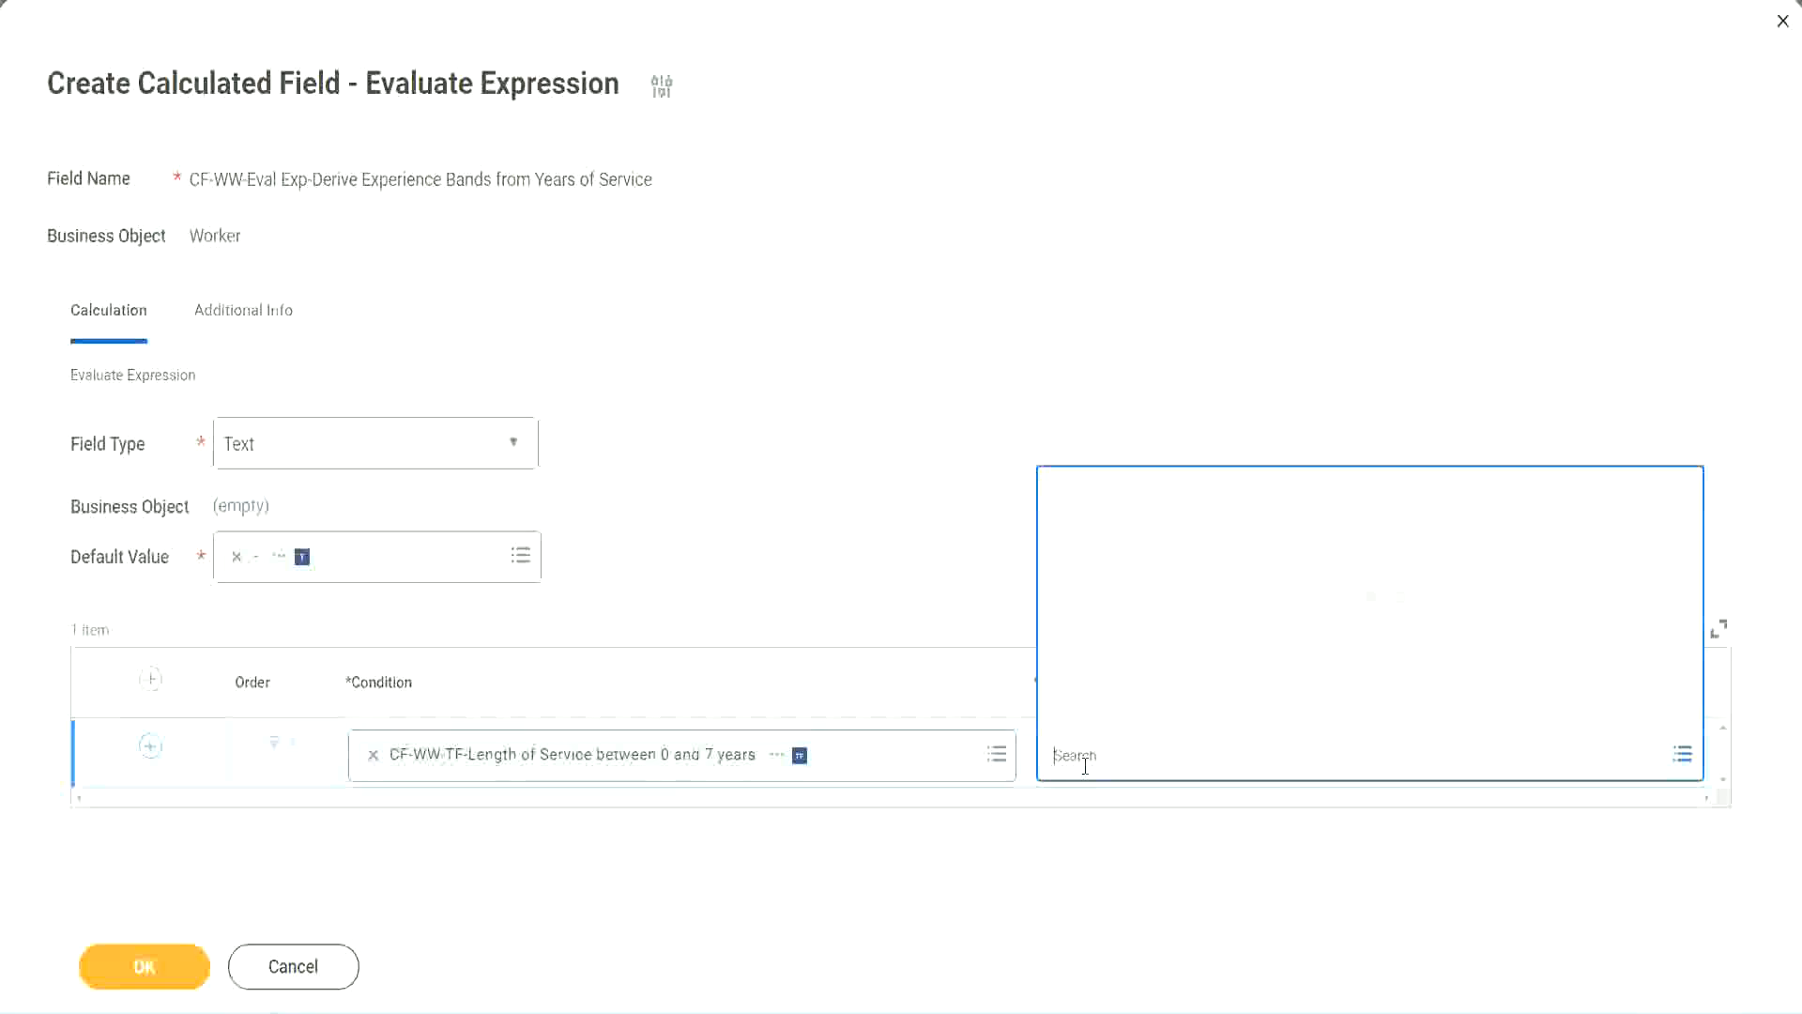
{"action": "type", "text": "Amaterue"}
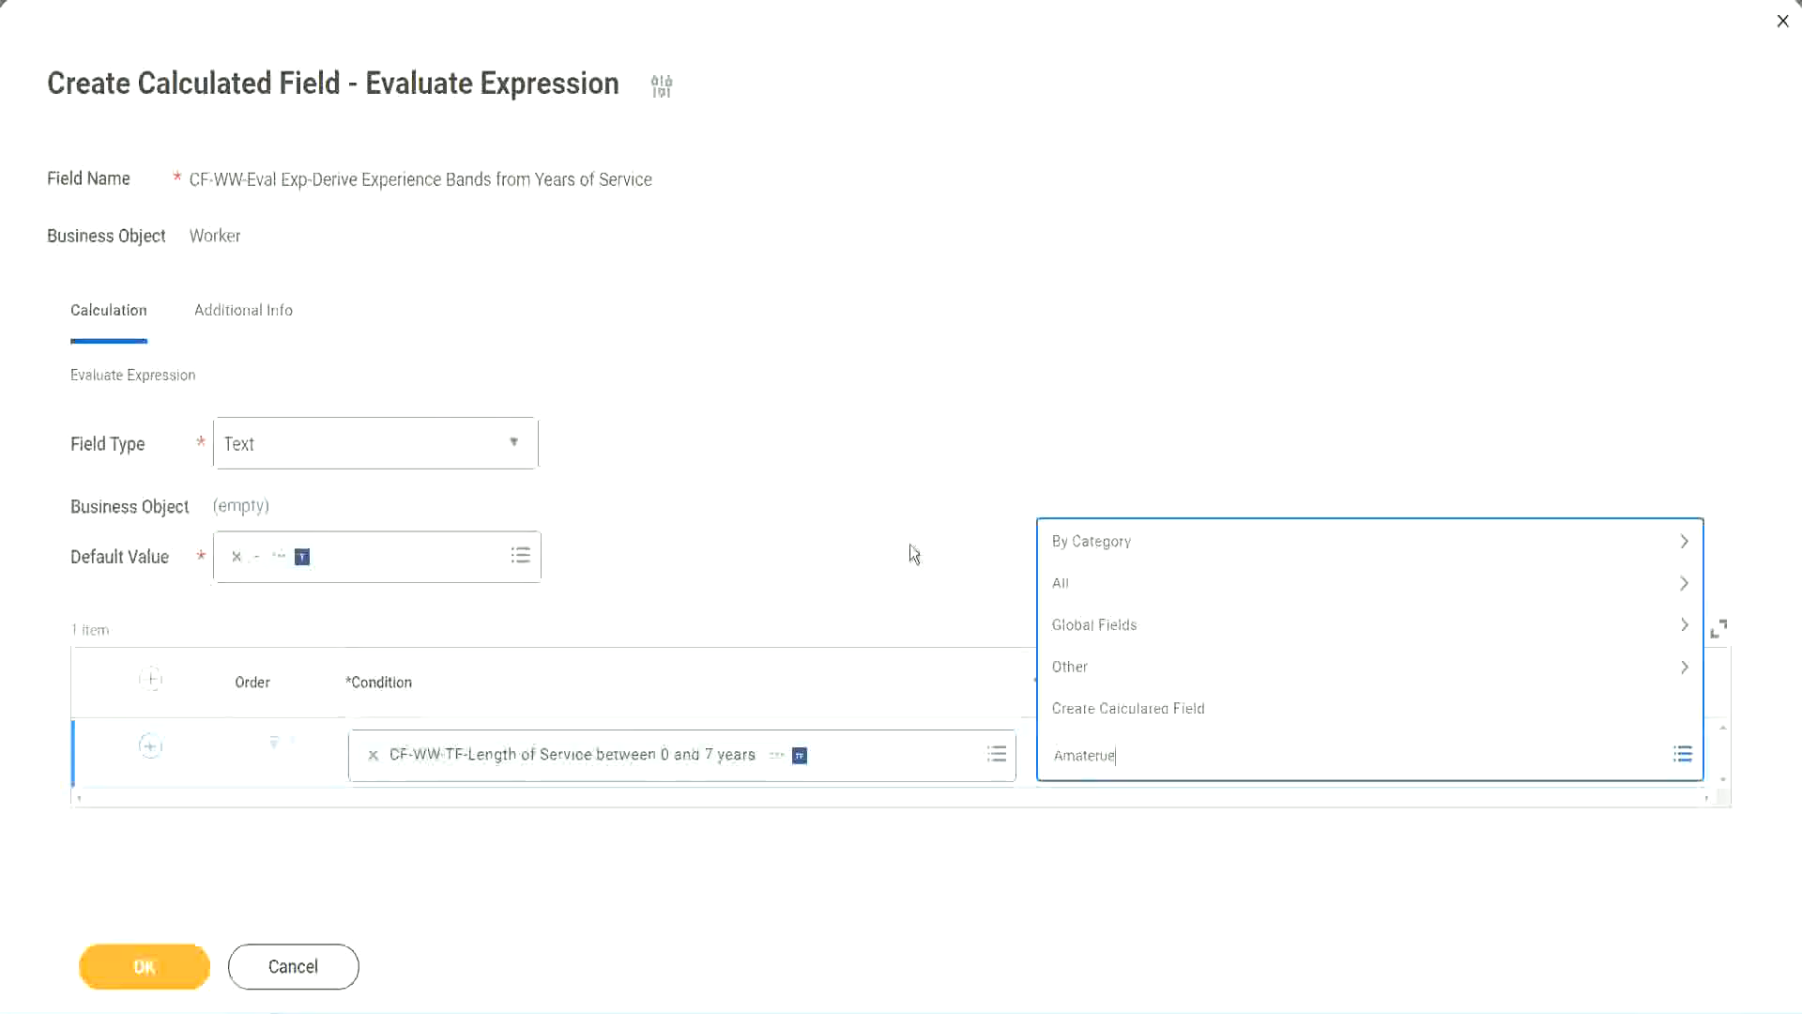
{"action": "key", "text": "Return"}
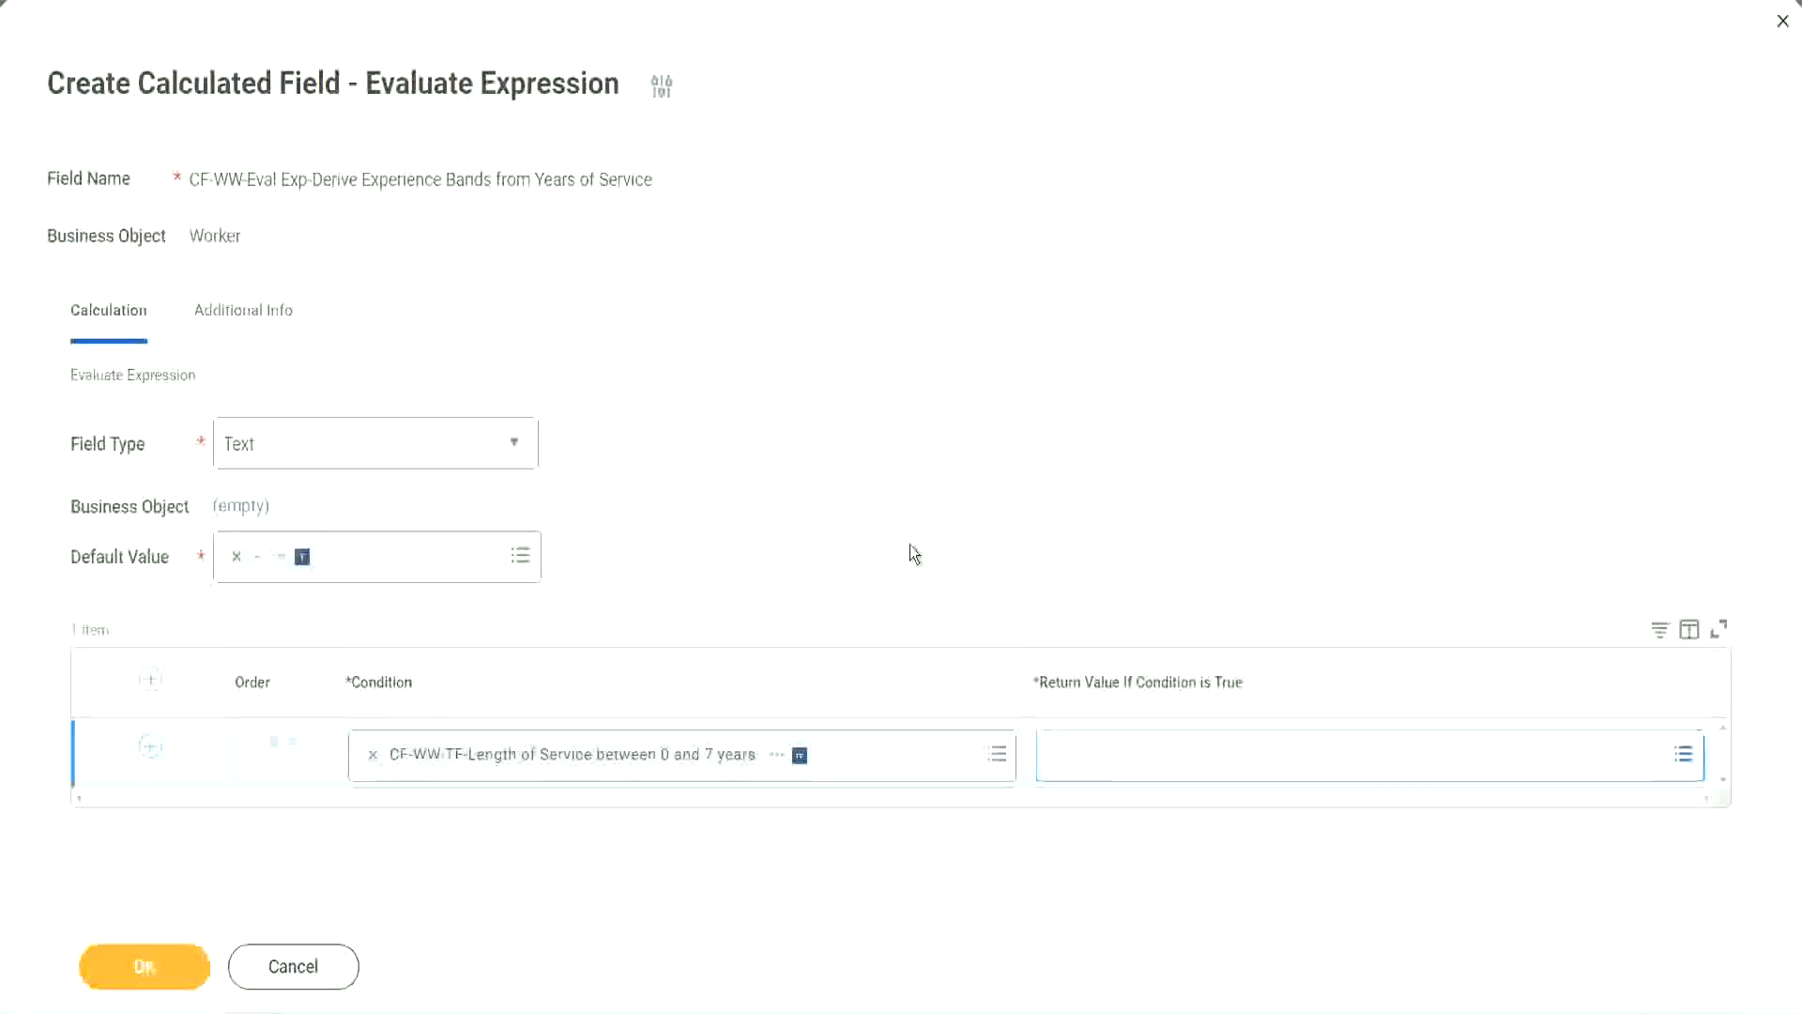
{"action": "left_click", "coordinate": [1137, 772]}
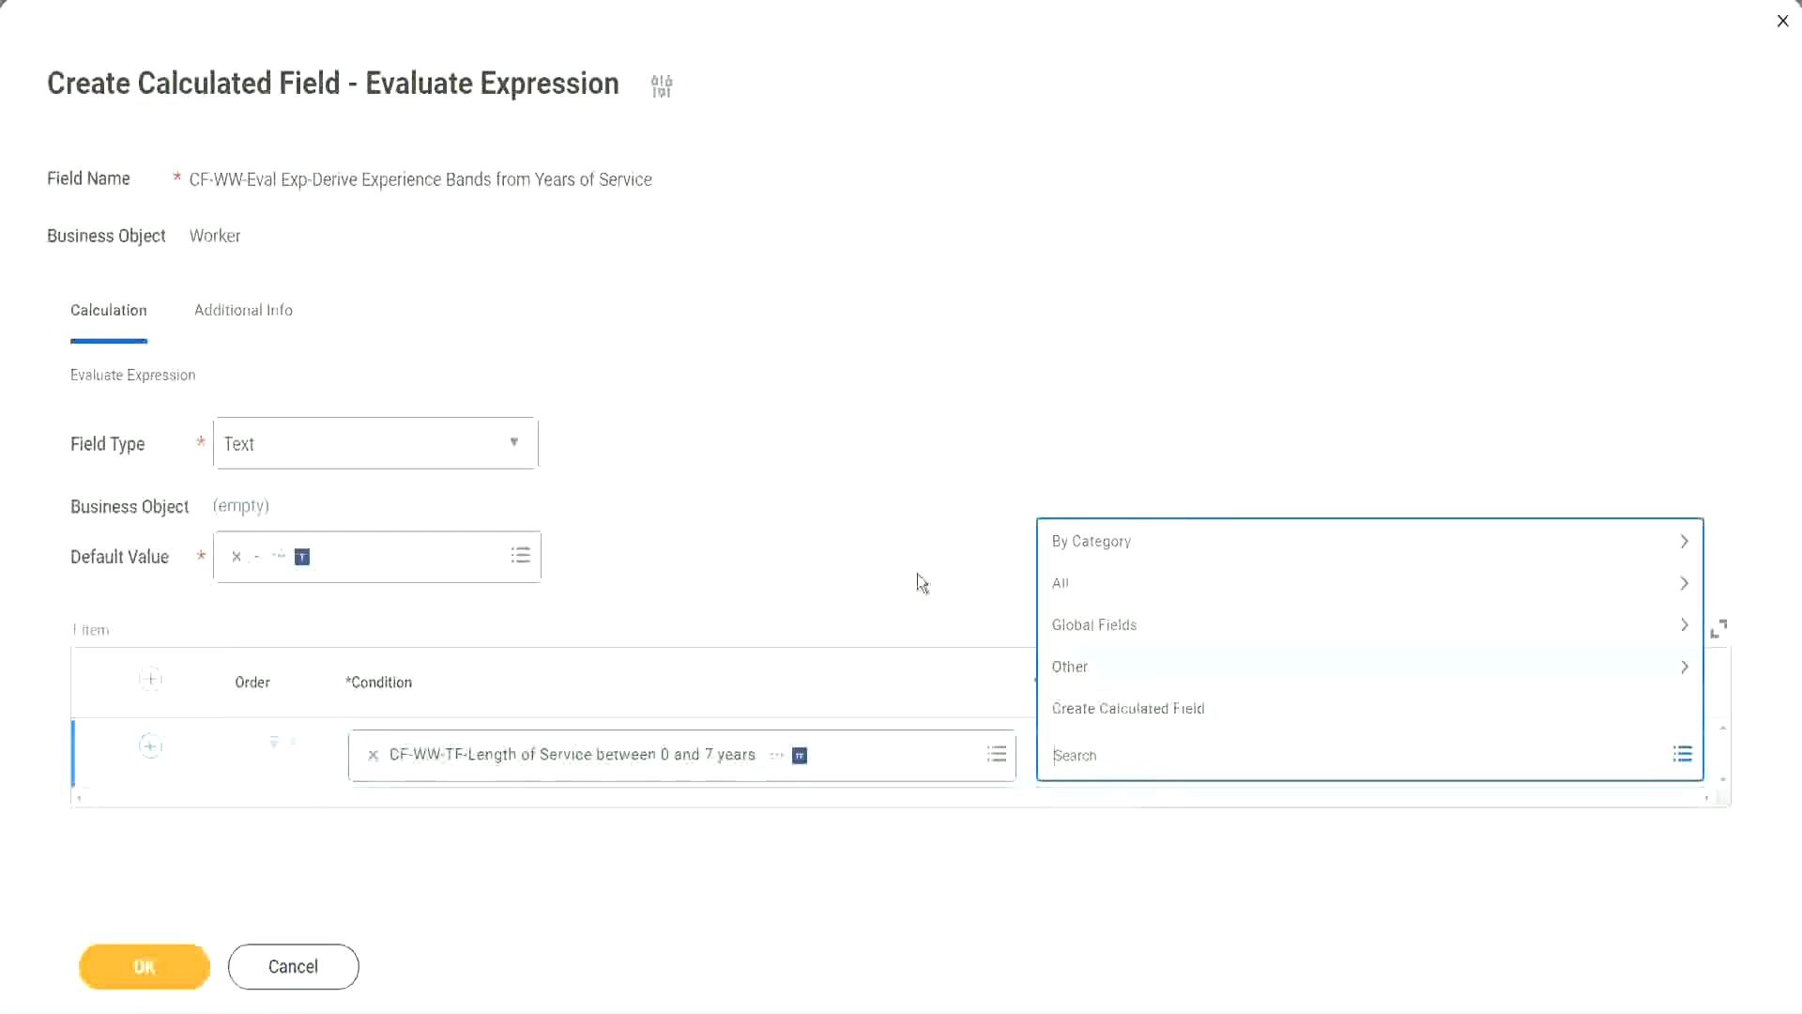
{"action": "left_click", "coordinate": [909, 546]}
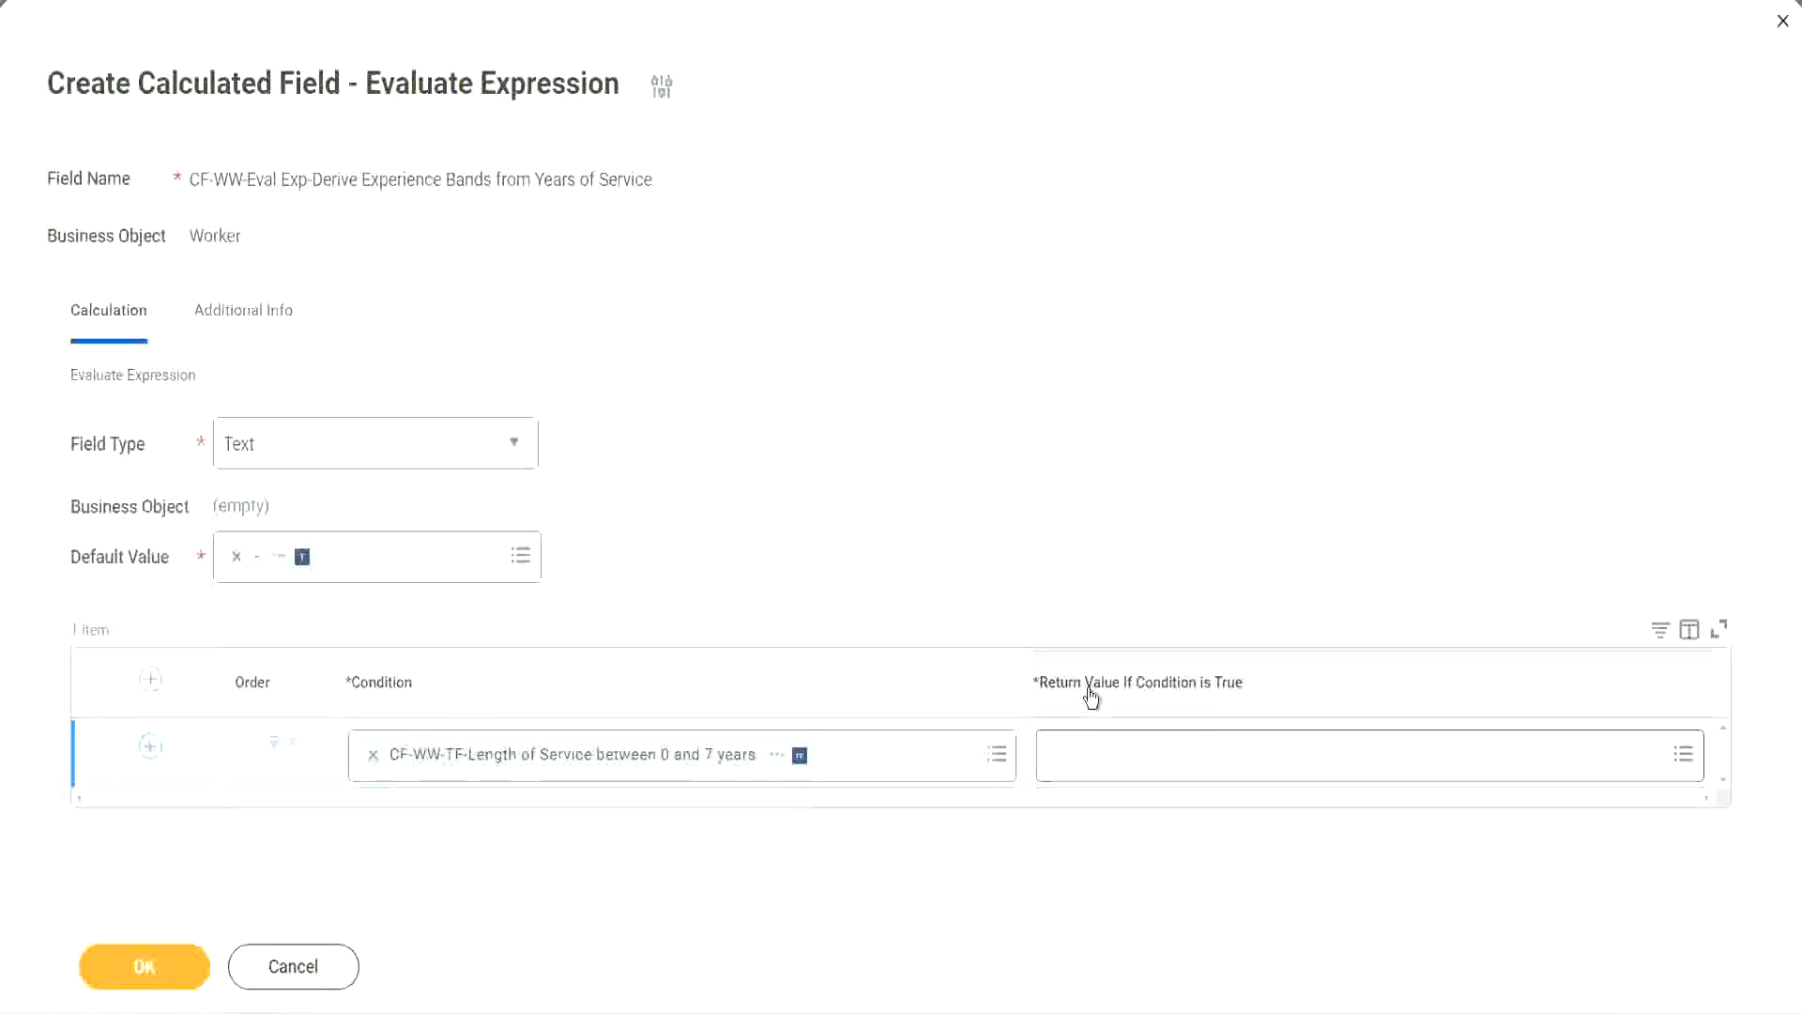
- Start a new calculated field for the first row's return value and name it CF-WW-TC-Amateur
{"action": "left_click", "coordinate": [1168, 760]}
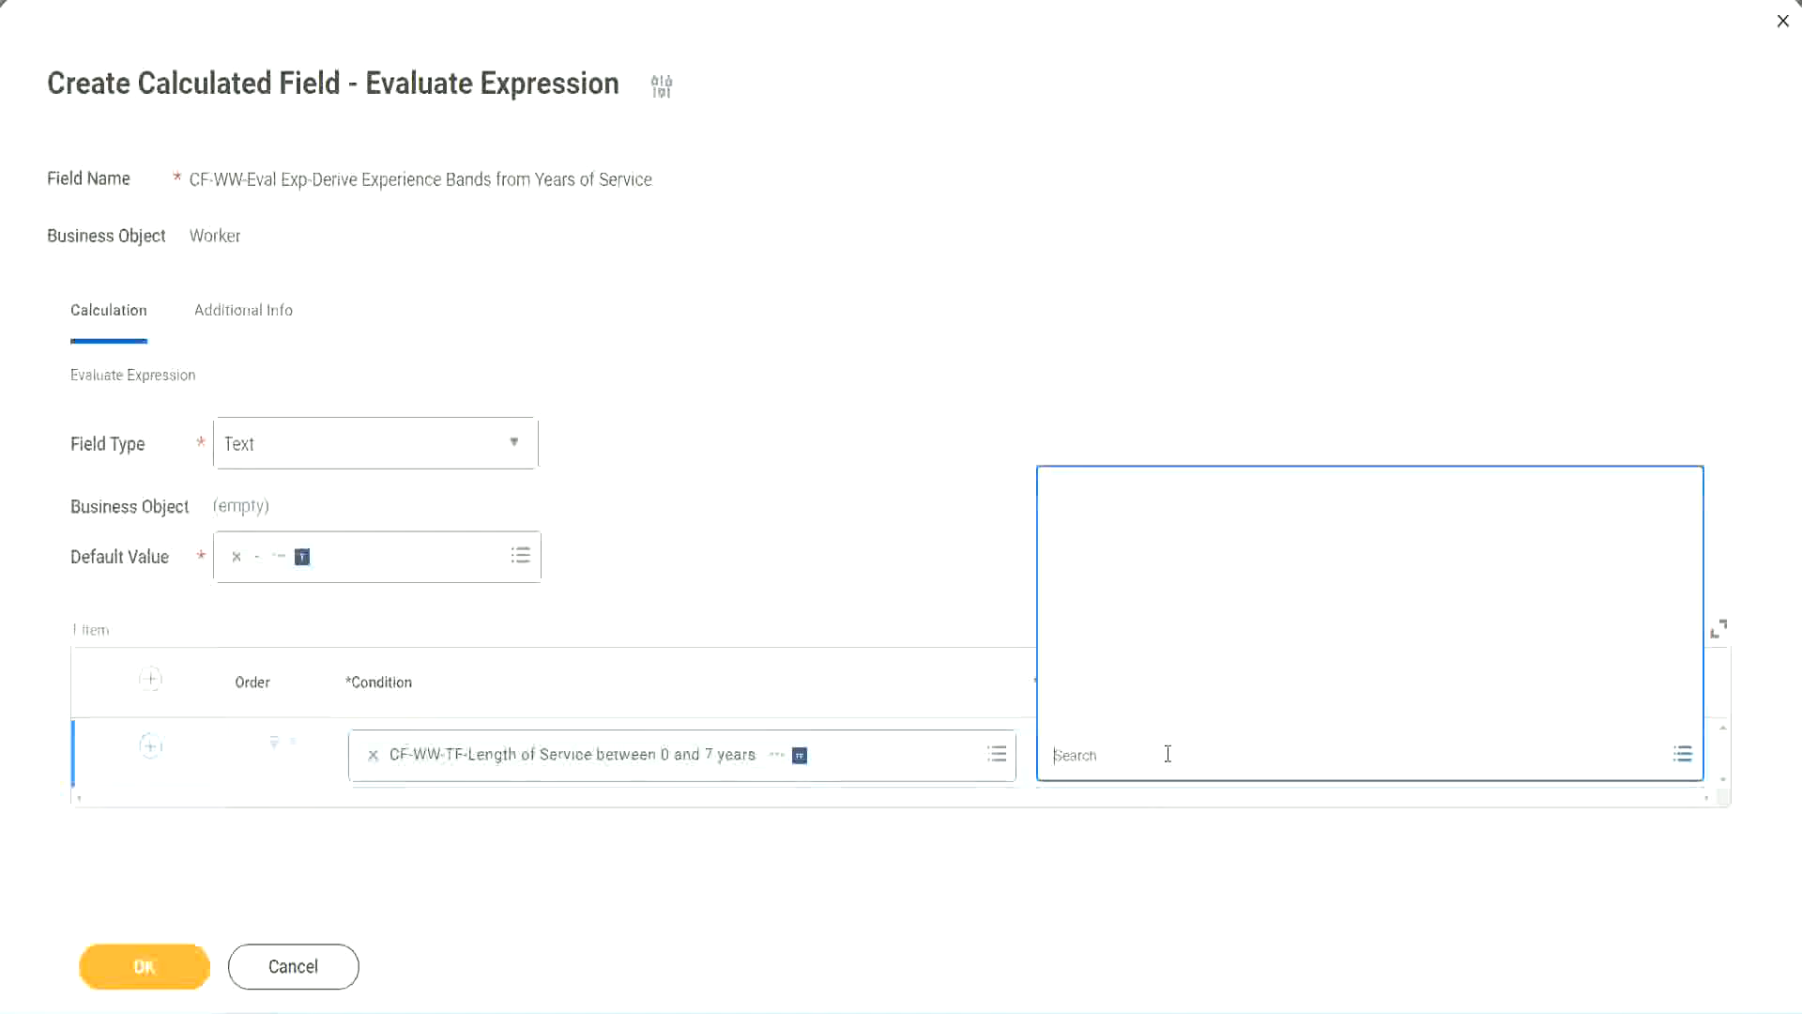
{"action": "left_click", "coordinate": [1155, 712]}
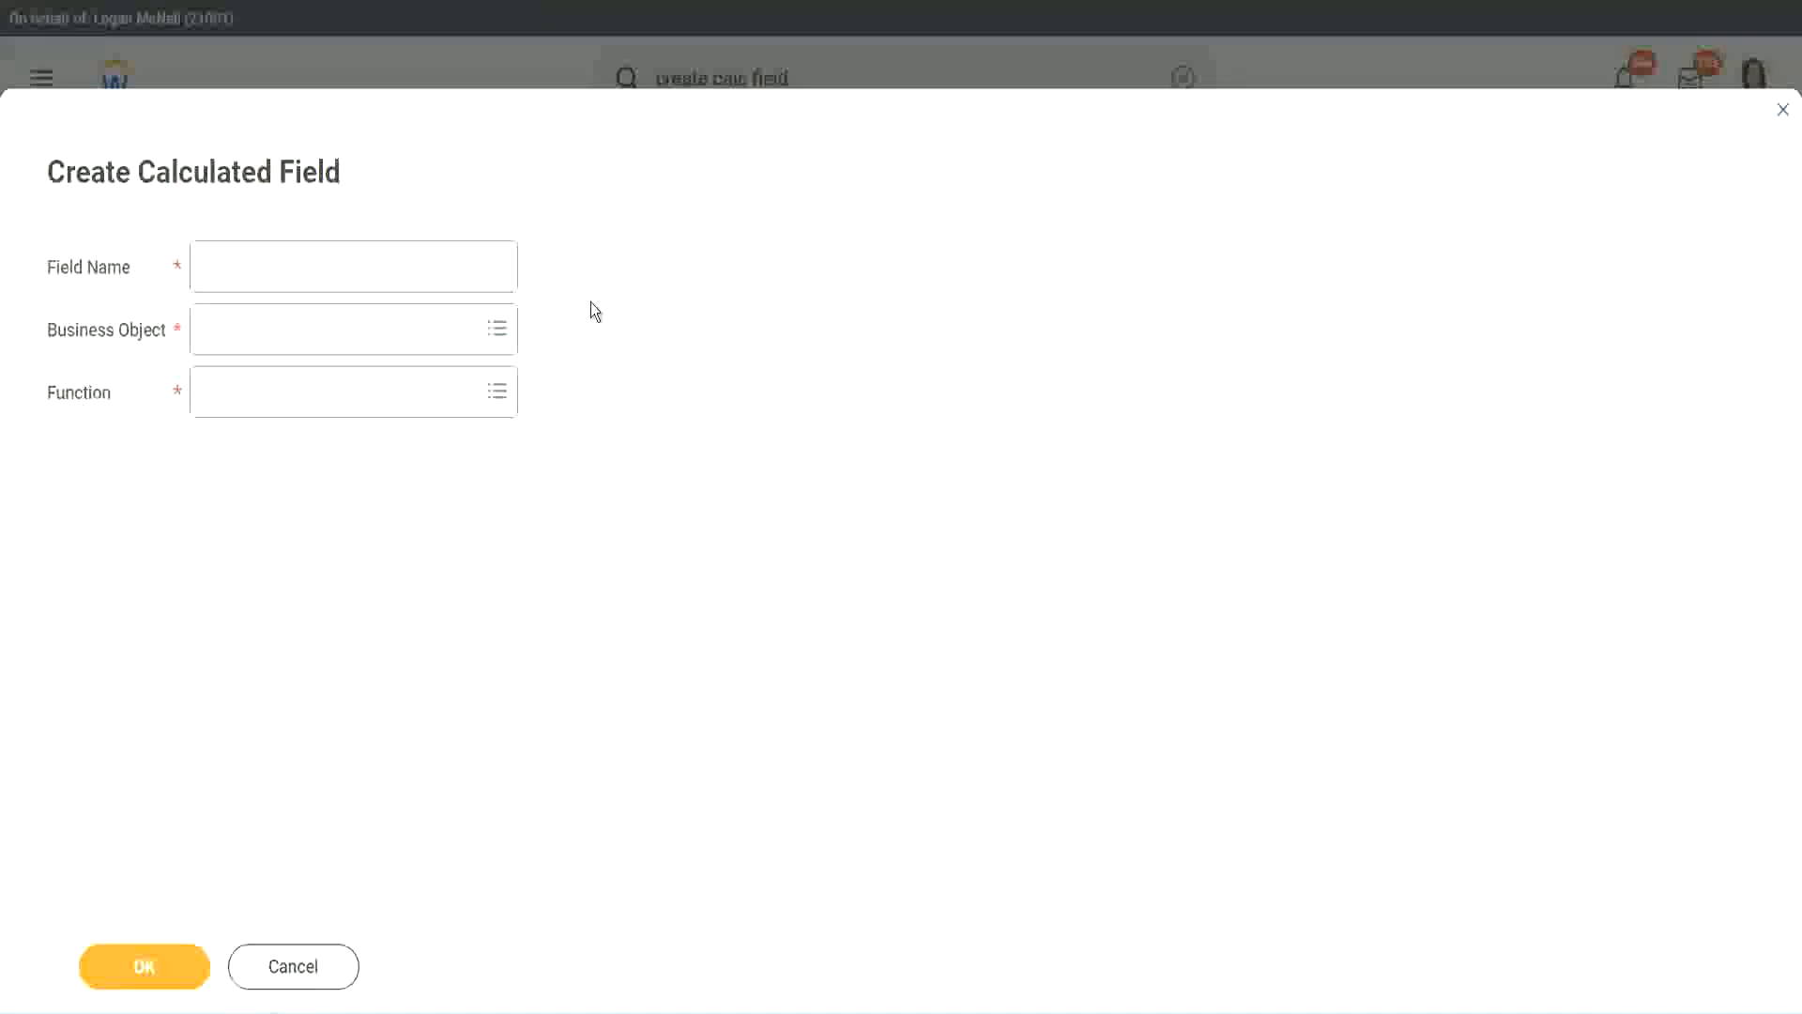
{"action": "left_click", "coordinate": [217, 269]}
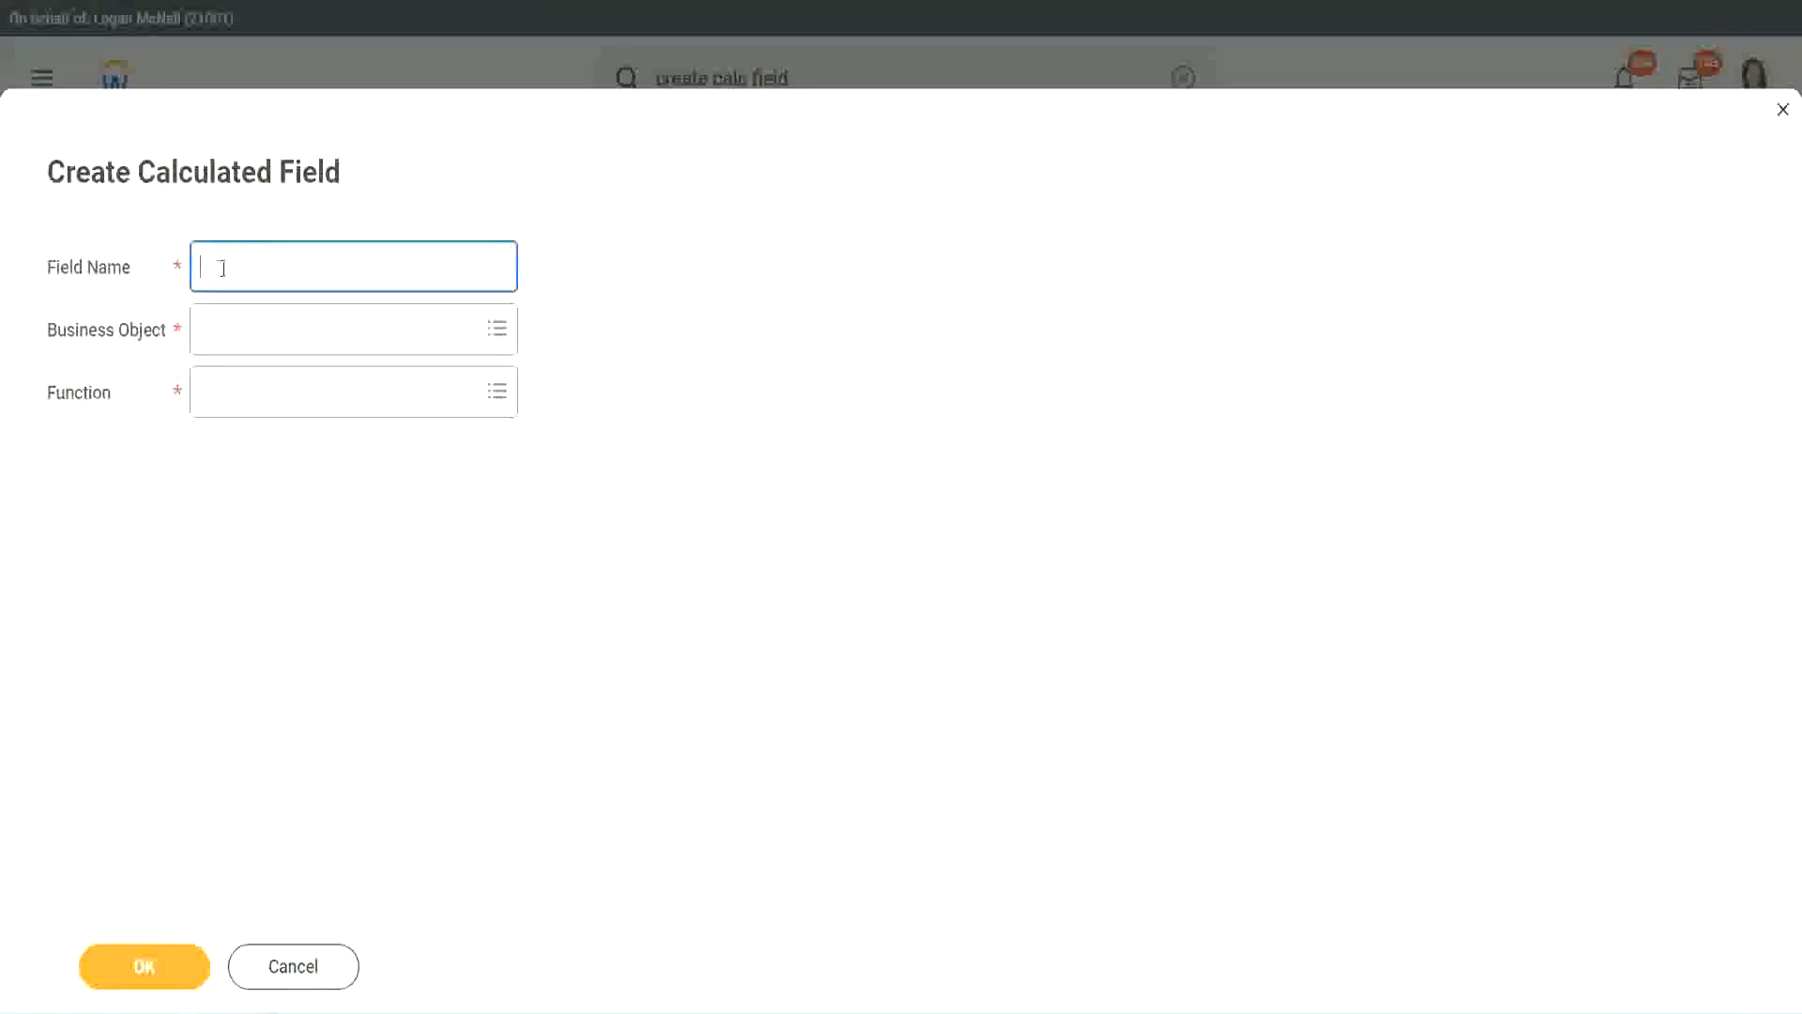
{"action": "type", "text": "CFTC Amateur"}
{"action": "left_click", "coordinate": [223, 266]}
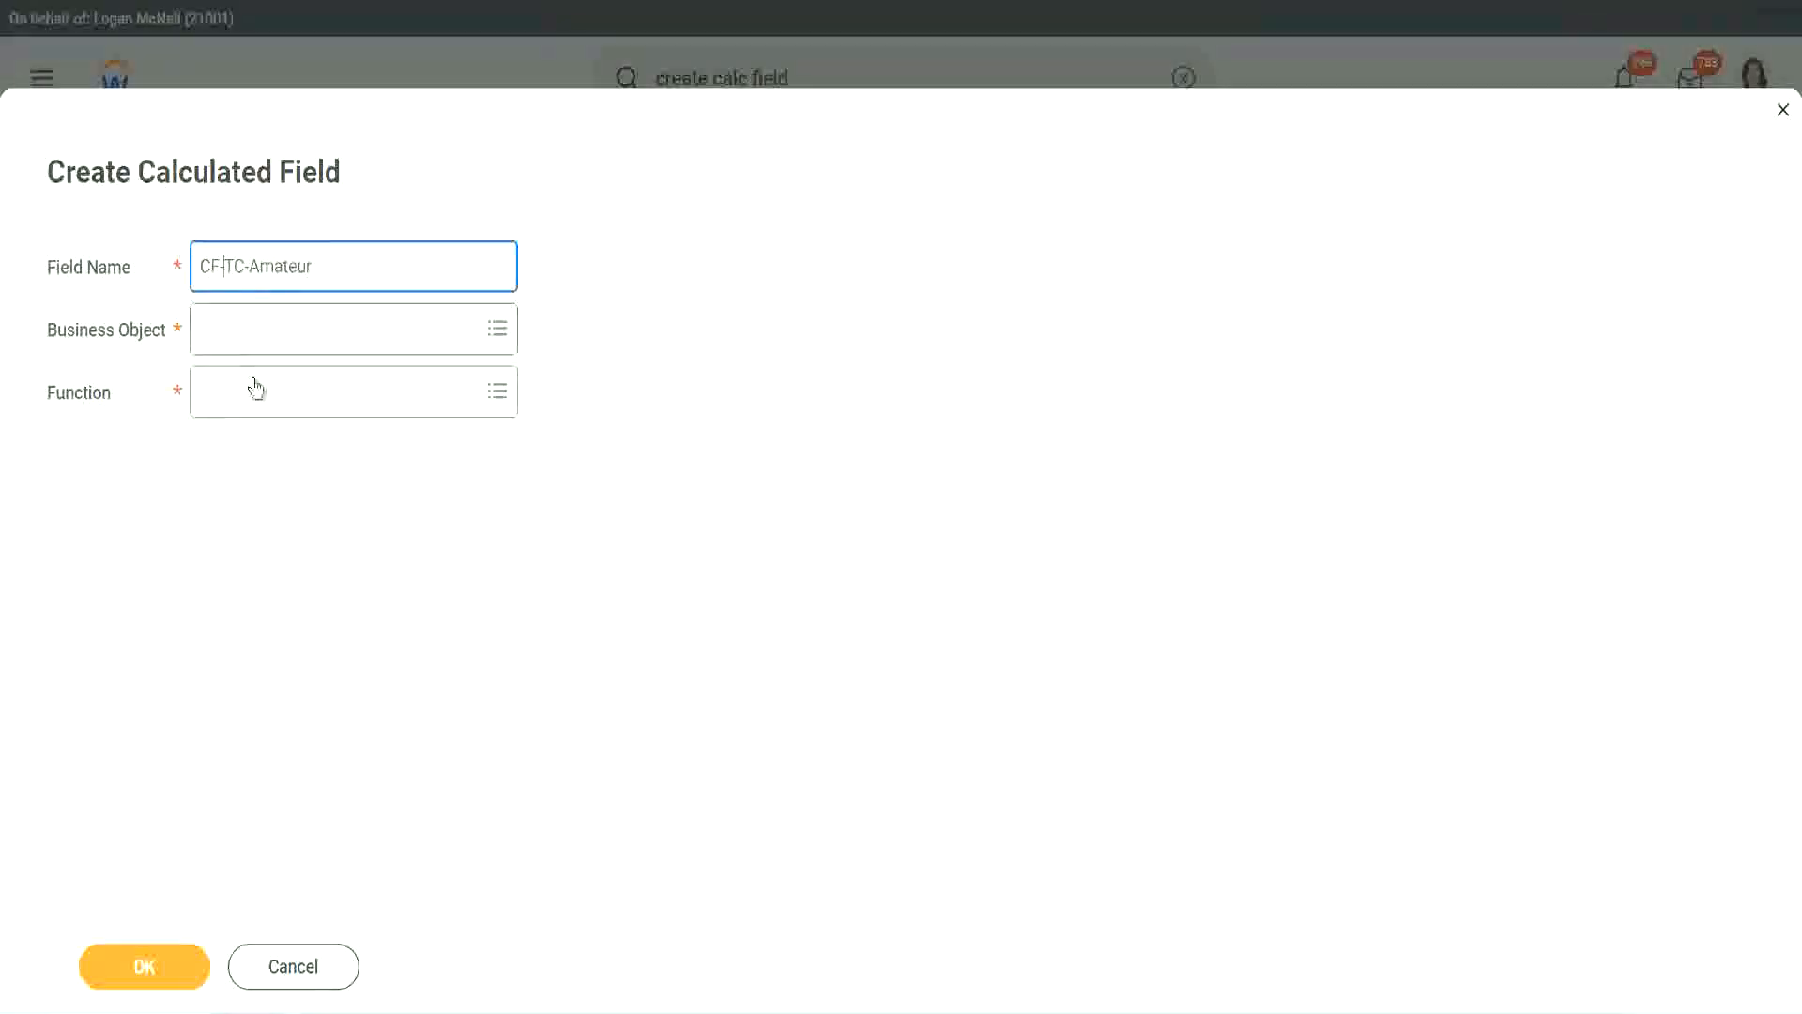
{"action": "type", "text": "WW-"}
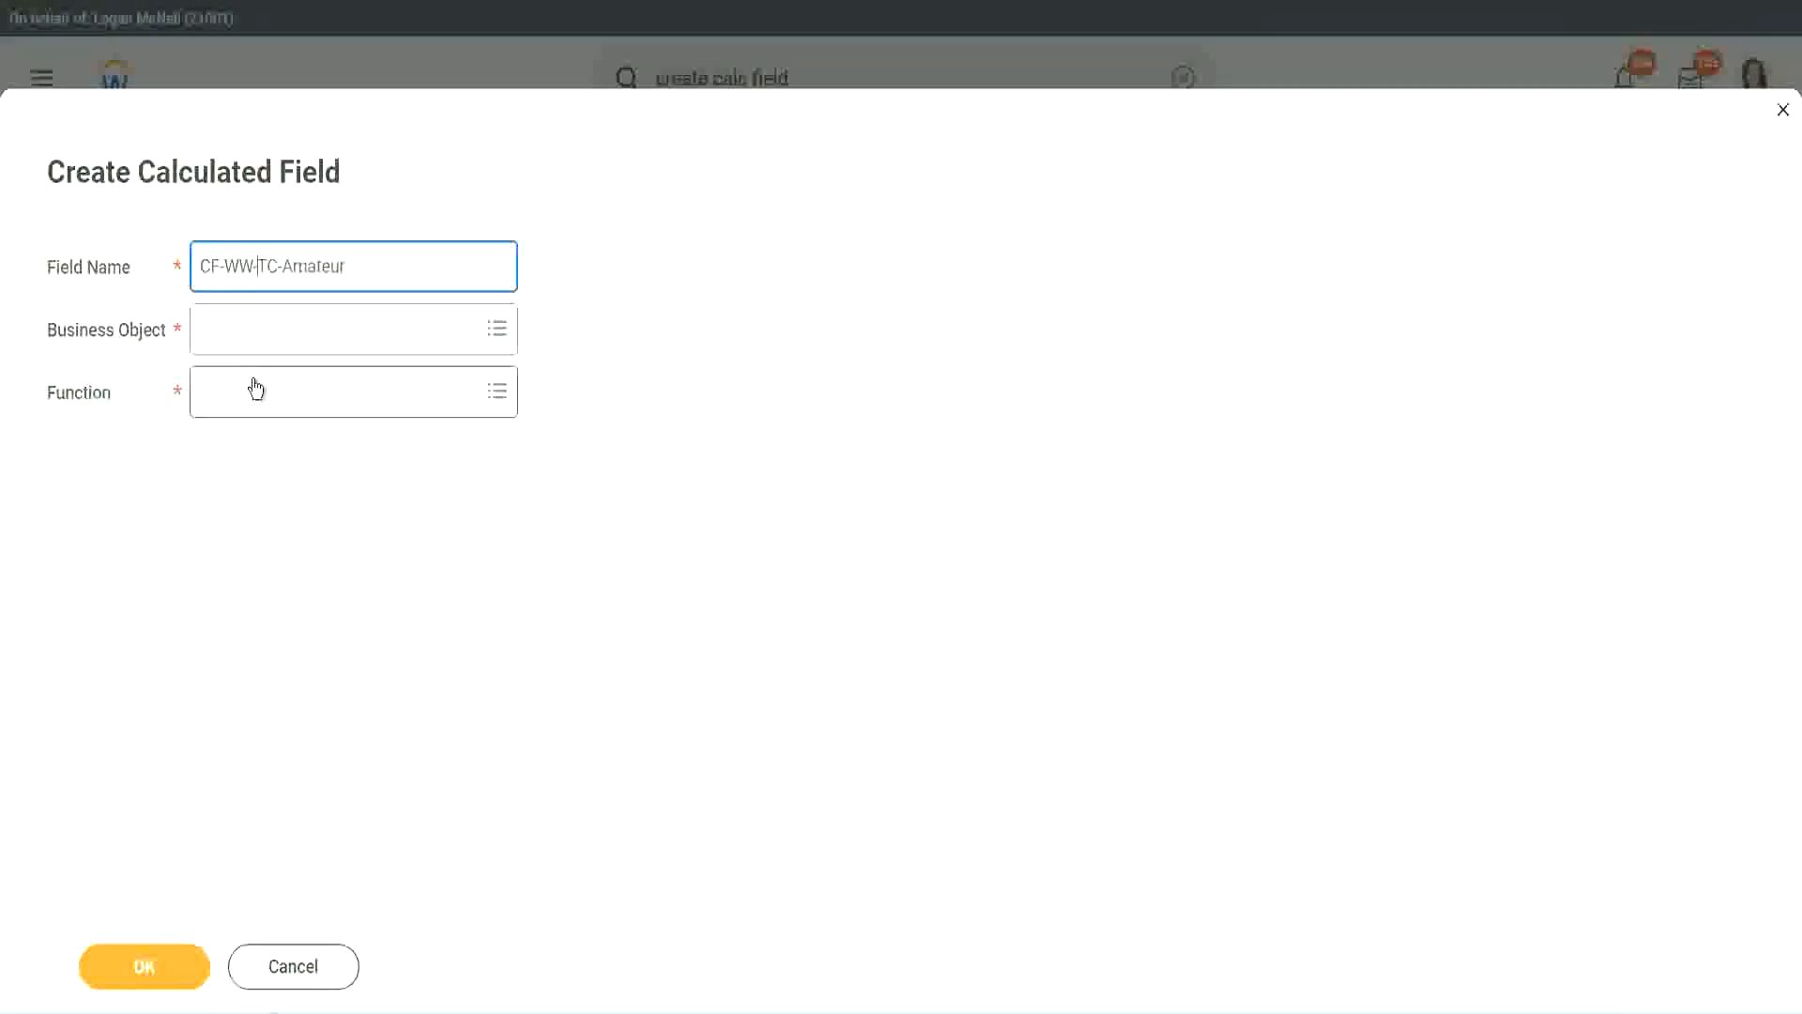
- Set the new calculated field's business object to Global
{"action": "left_click", "coordinate": [254, 333]}
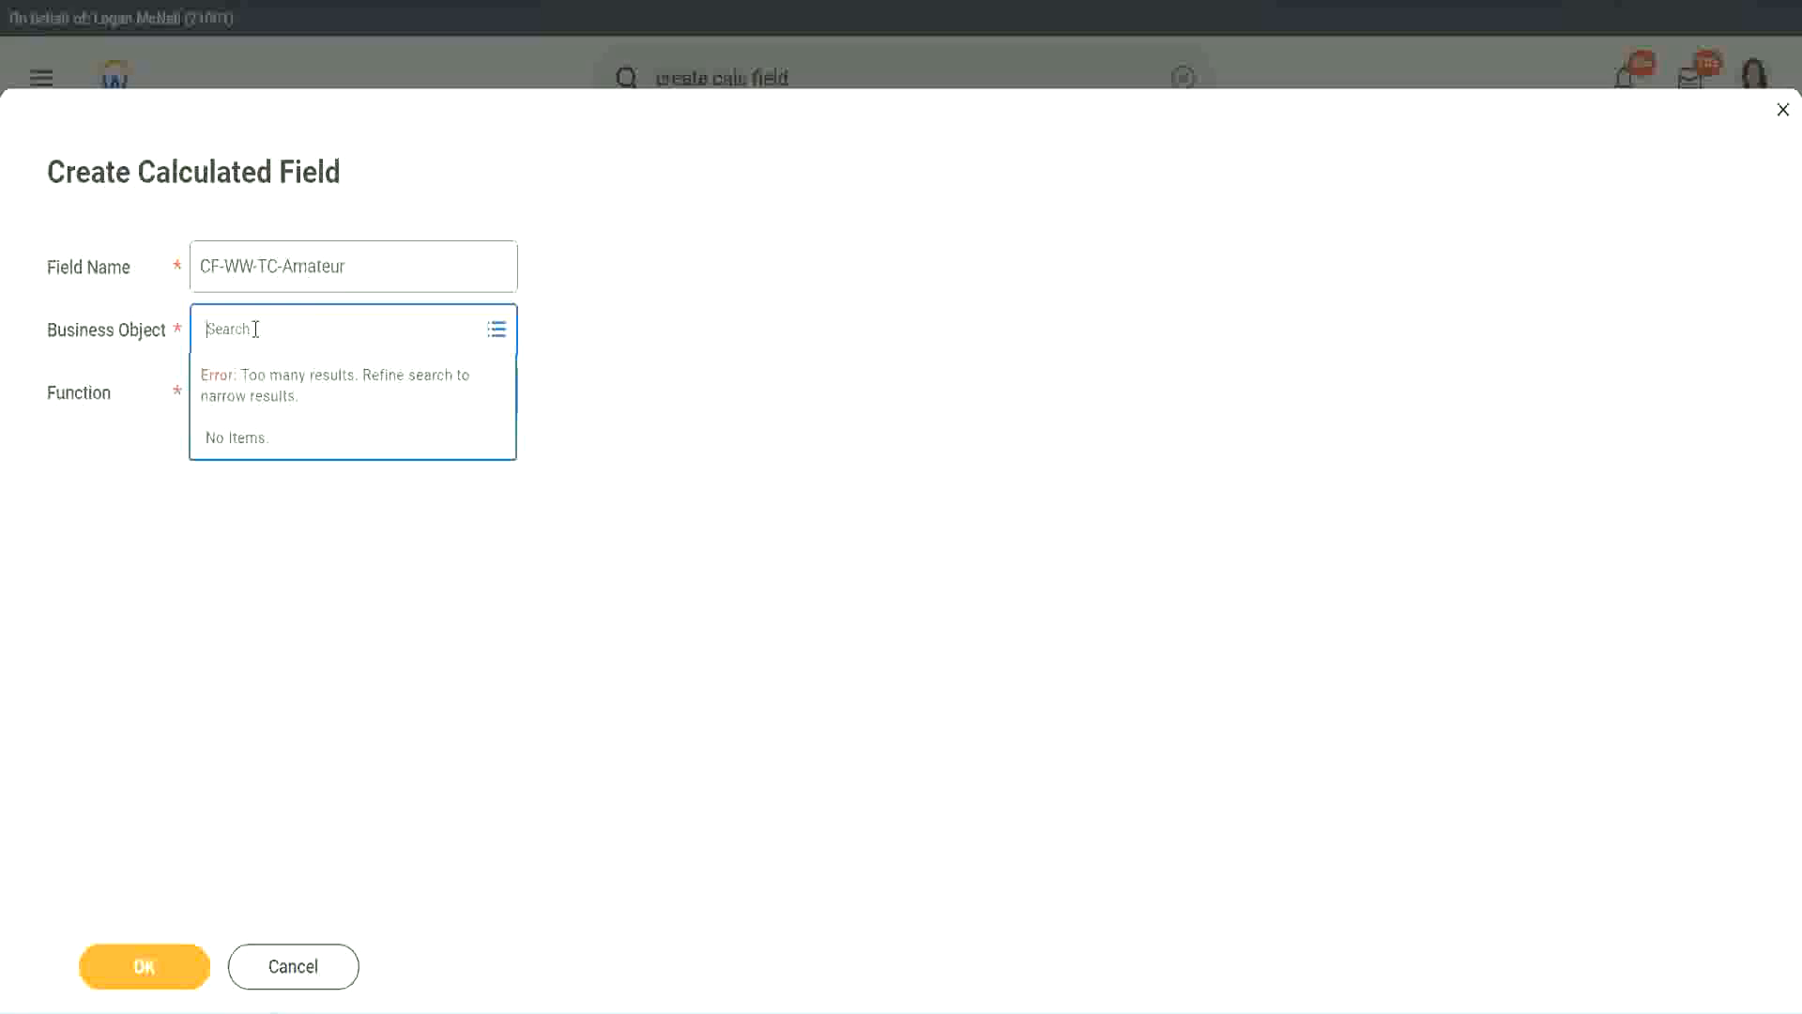
{"action": "type", "text": "worker"}
{"action": "key", "text": "BackSpace"}
{"action": "key", "text": "BackSpace"}
{"action": "key", "text": "BackSpace"}
{"action": "key", "text": "BackSpace"}
{"action": "key", "text": "BackSpace"}
{"action": "key", "text": "BackSpace"}
{"action": "type", "text": "global"}
{"action": "key", "text": "Return"}
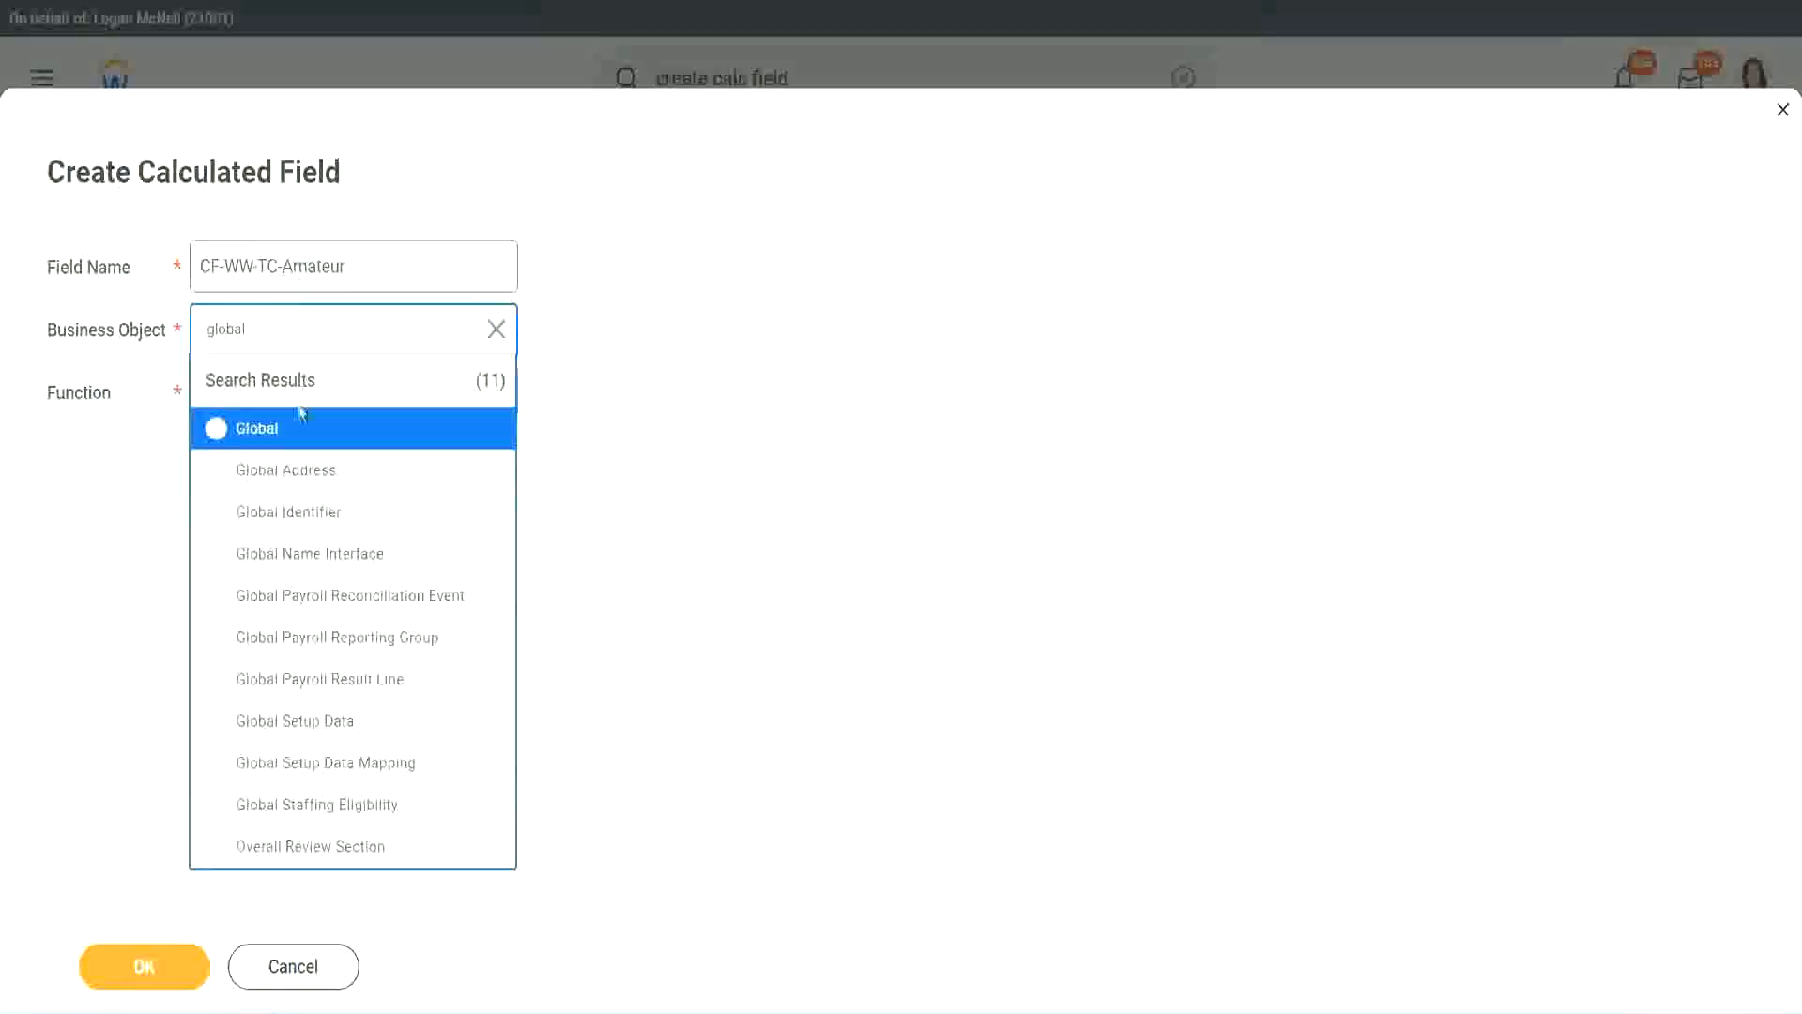
{"action": "left_click", "coordinate": [282, 439]}
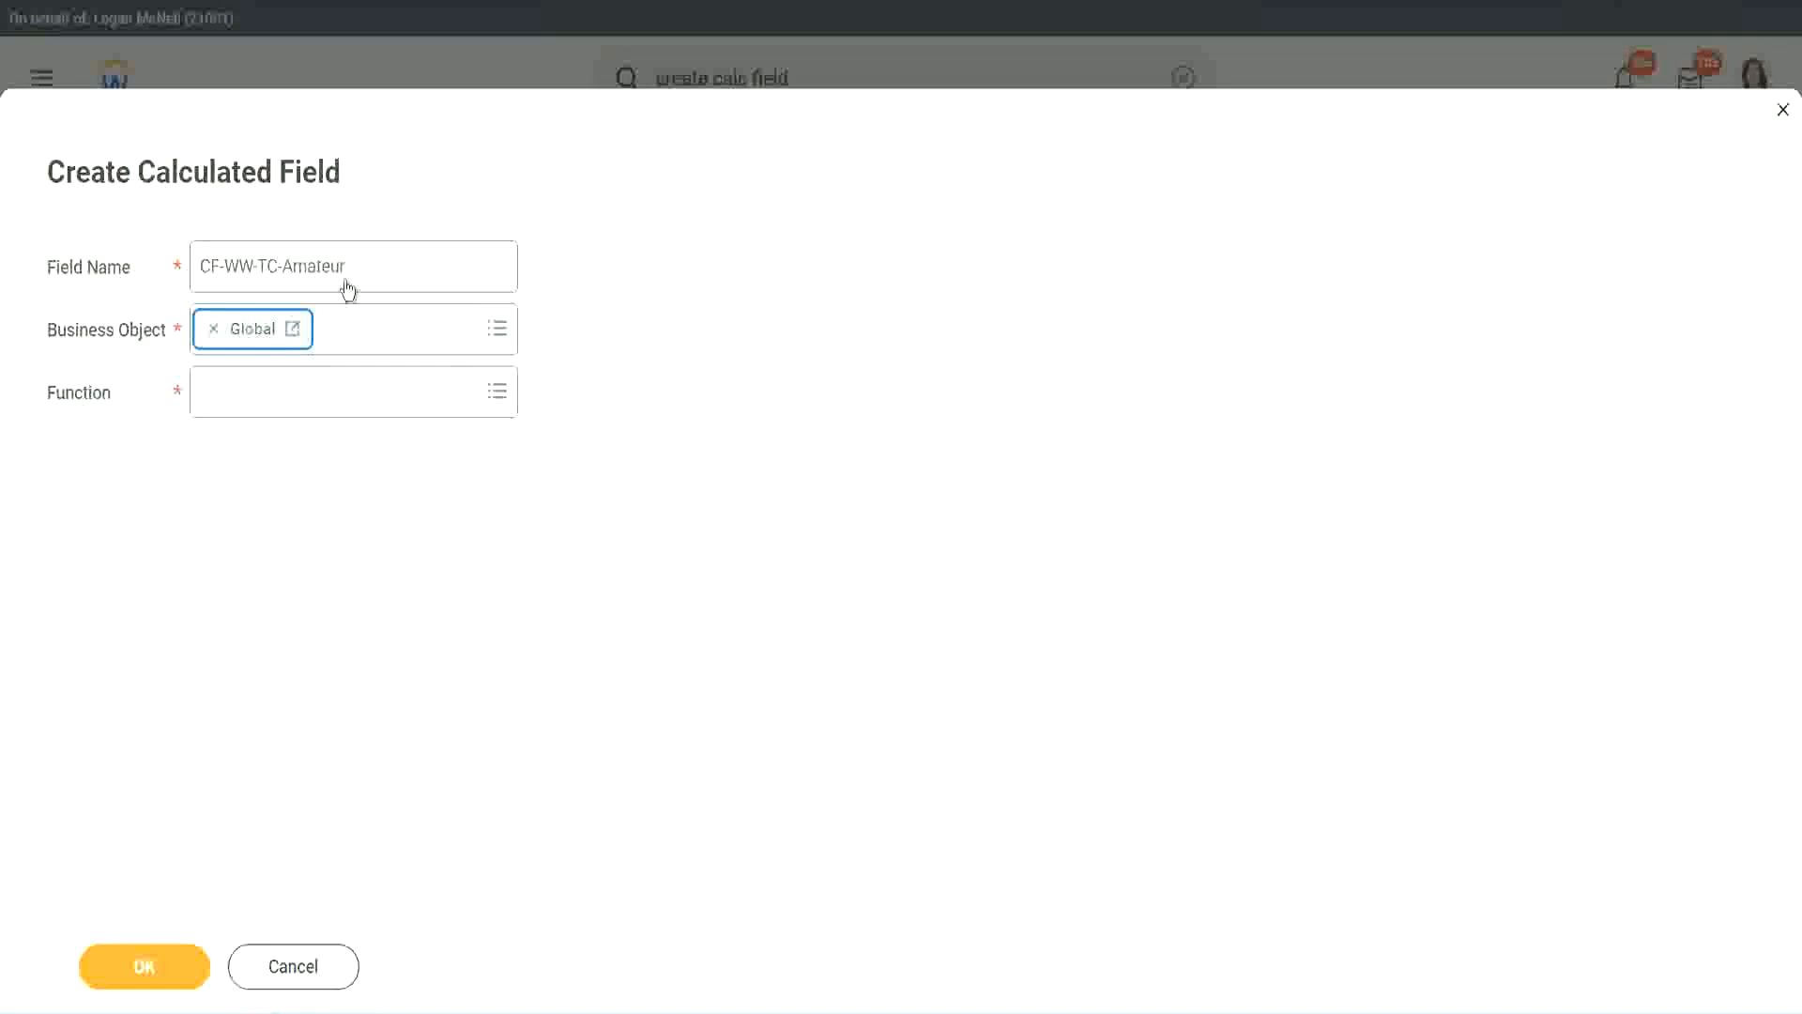
- Copy the word Amateur from the new calculated field's name
{"action": "triple_click", "coordinate": [466, 253]}
{"action": "left_click", "coordinate": [403, 263]}
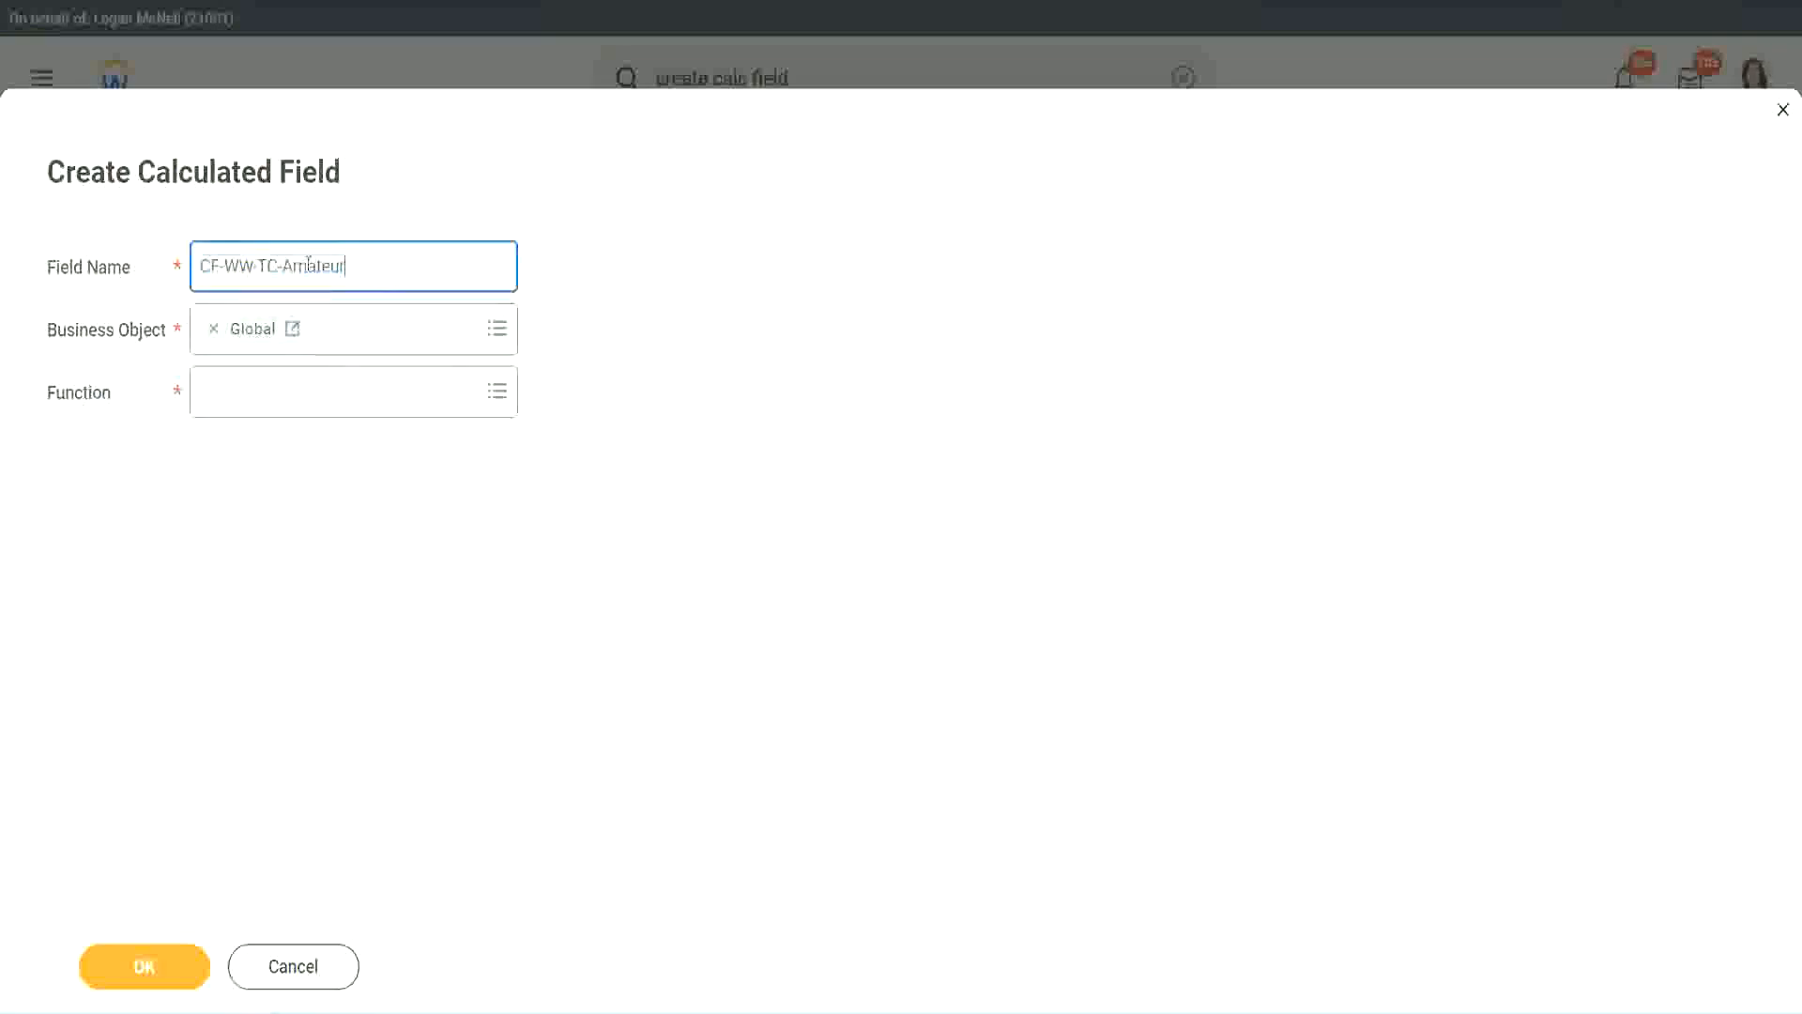
{"action": "double_click", "coordinate": [355, 263]}
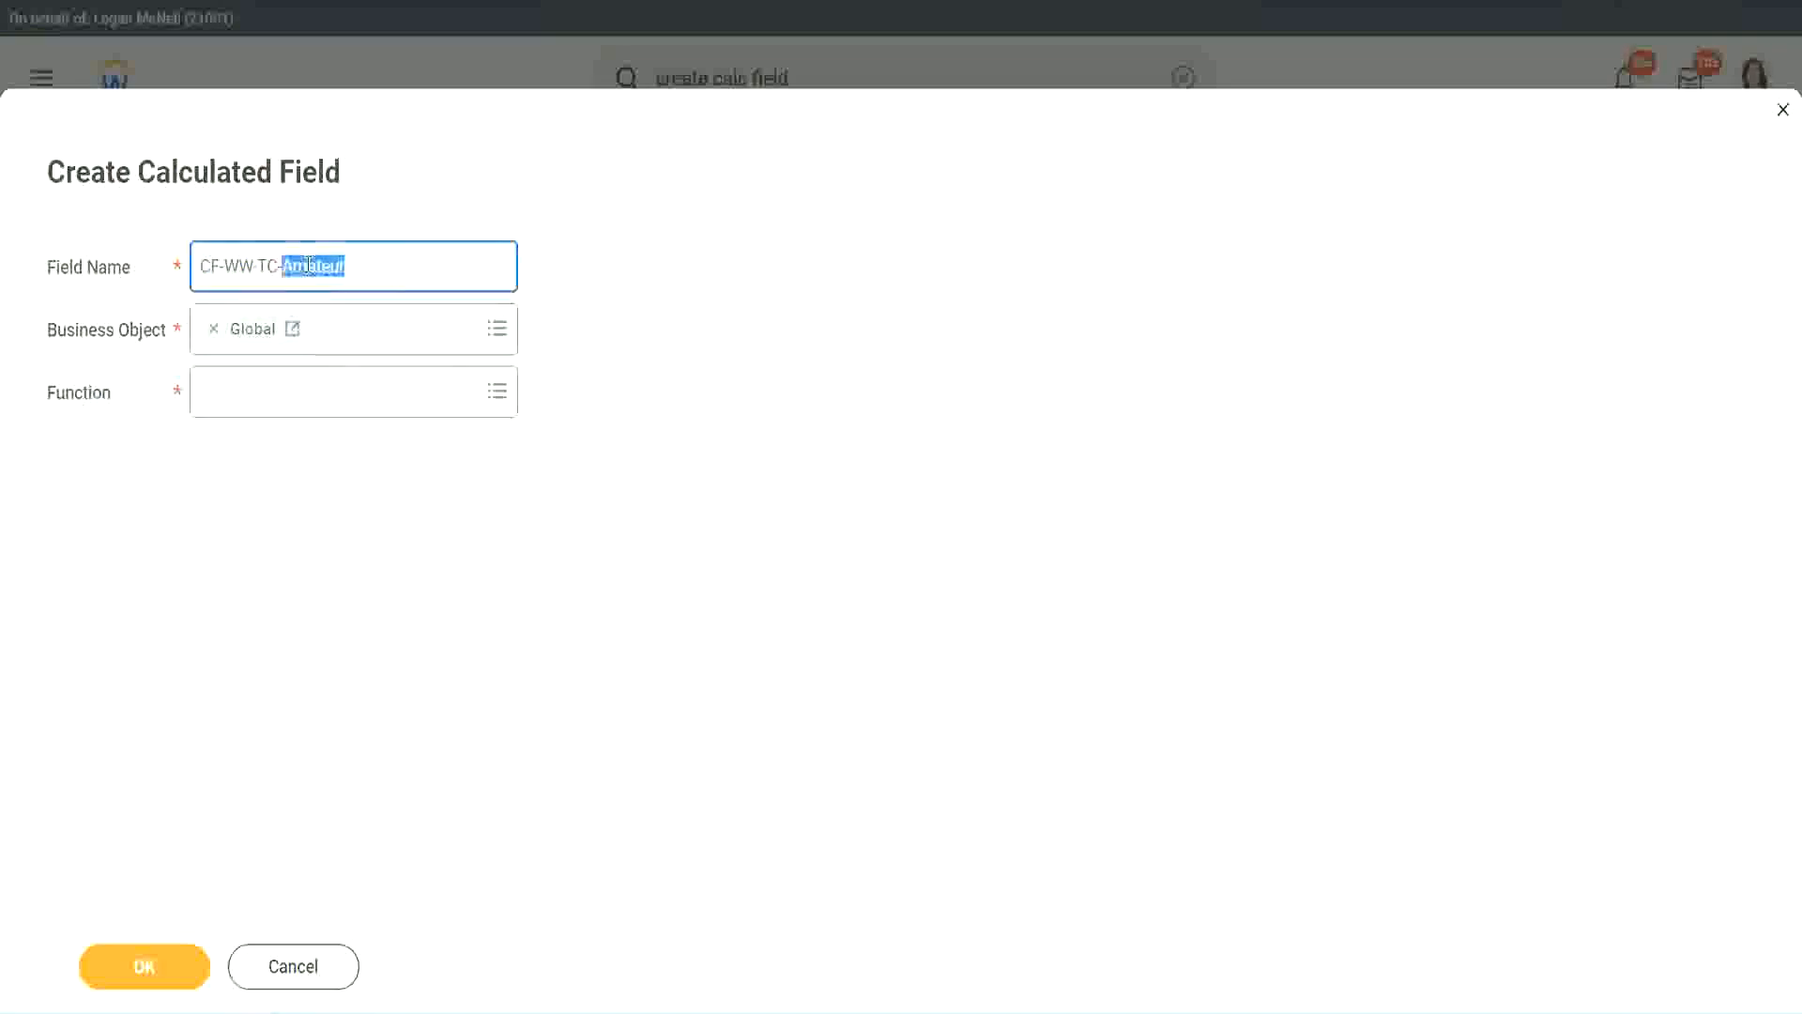
{"action": "left_click", "coordinate": [372, 262]}
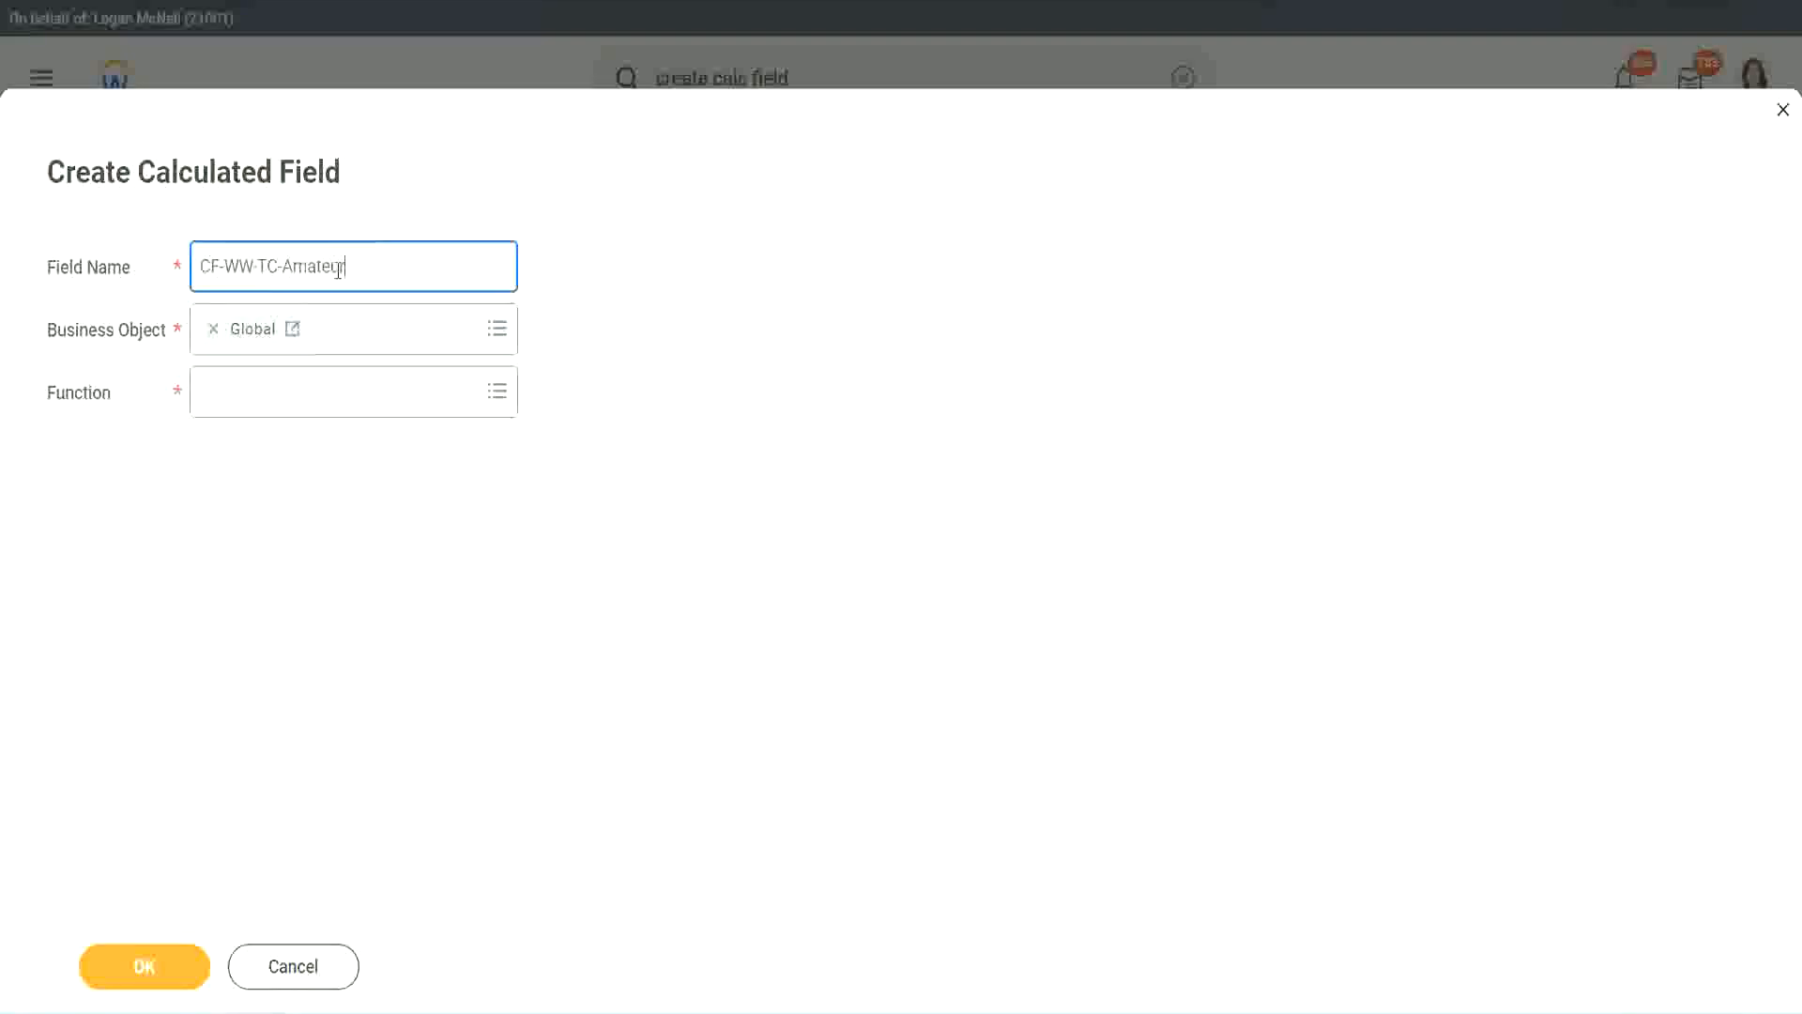
{"action": "double_click", "coordinate": [337, 268]}
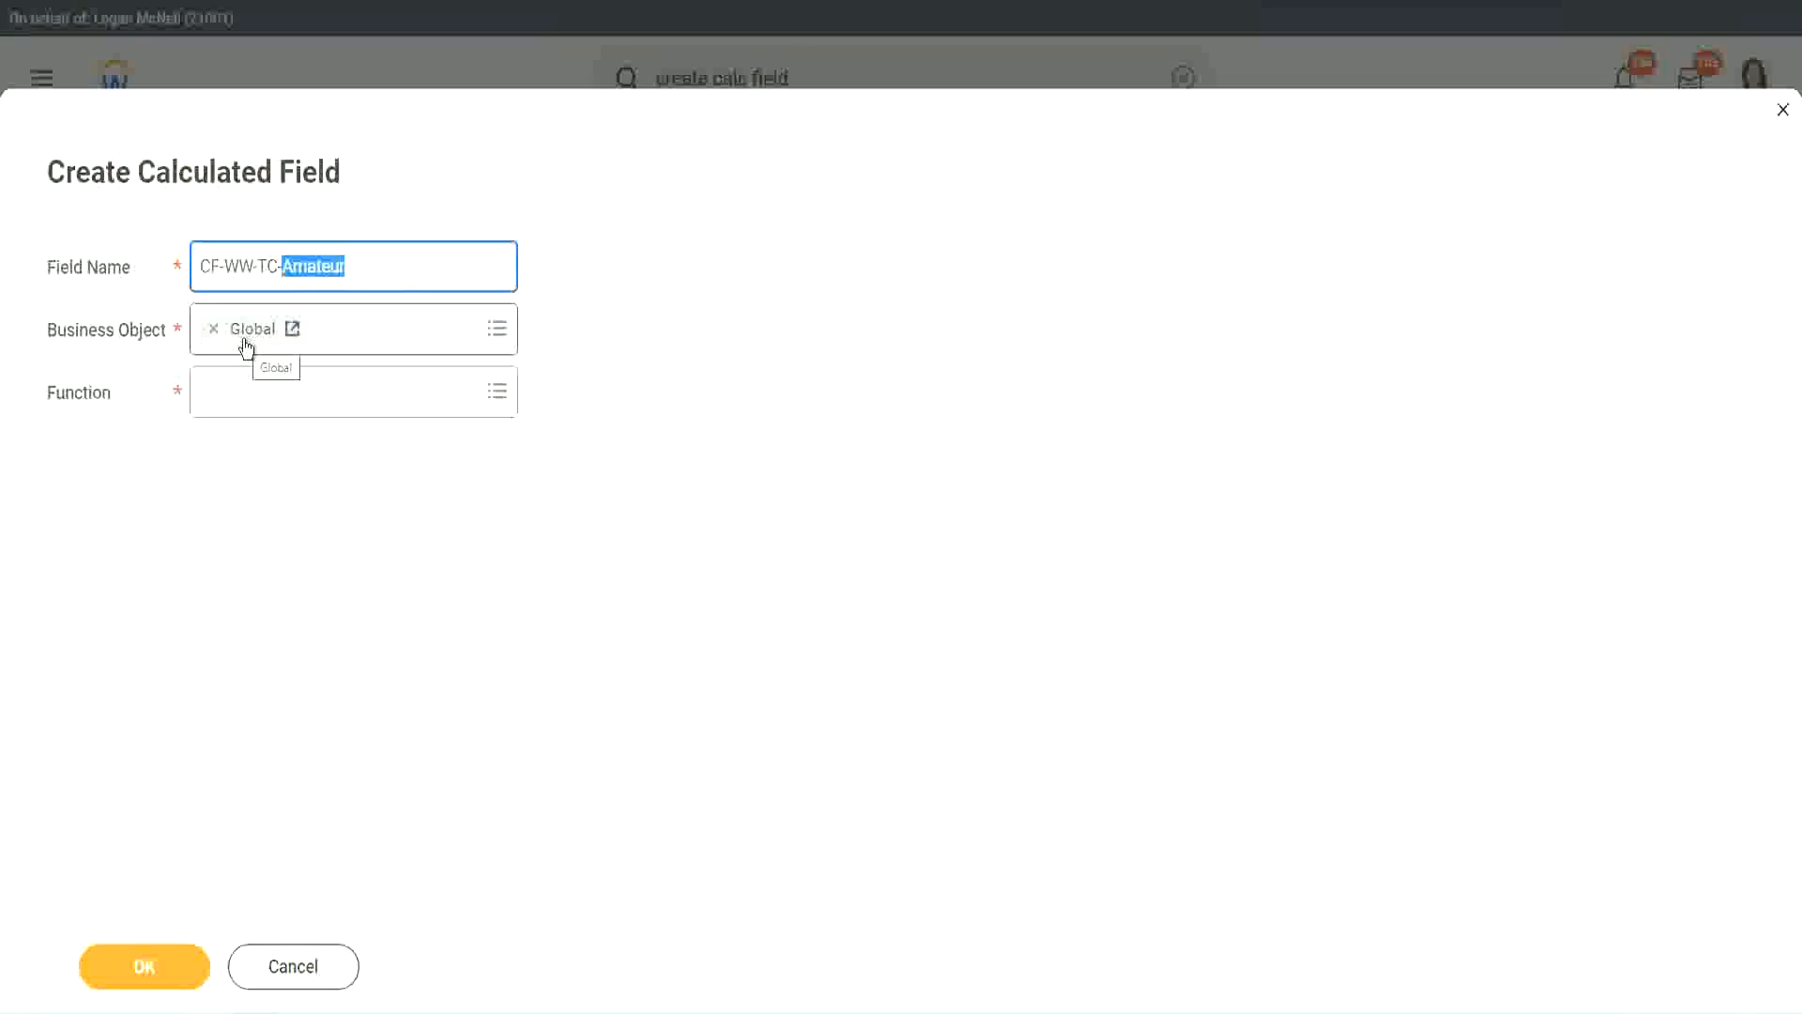
- Choose Text Constant as the new field's function and continue to its calculation settings
{"action": "left_click", "coordinate": [253, 398]}
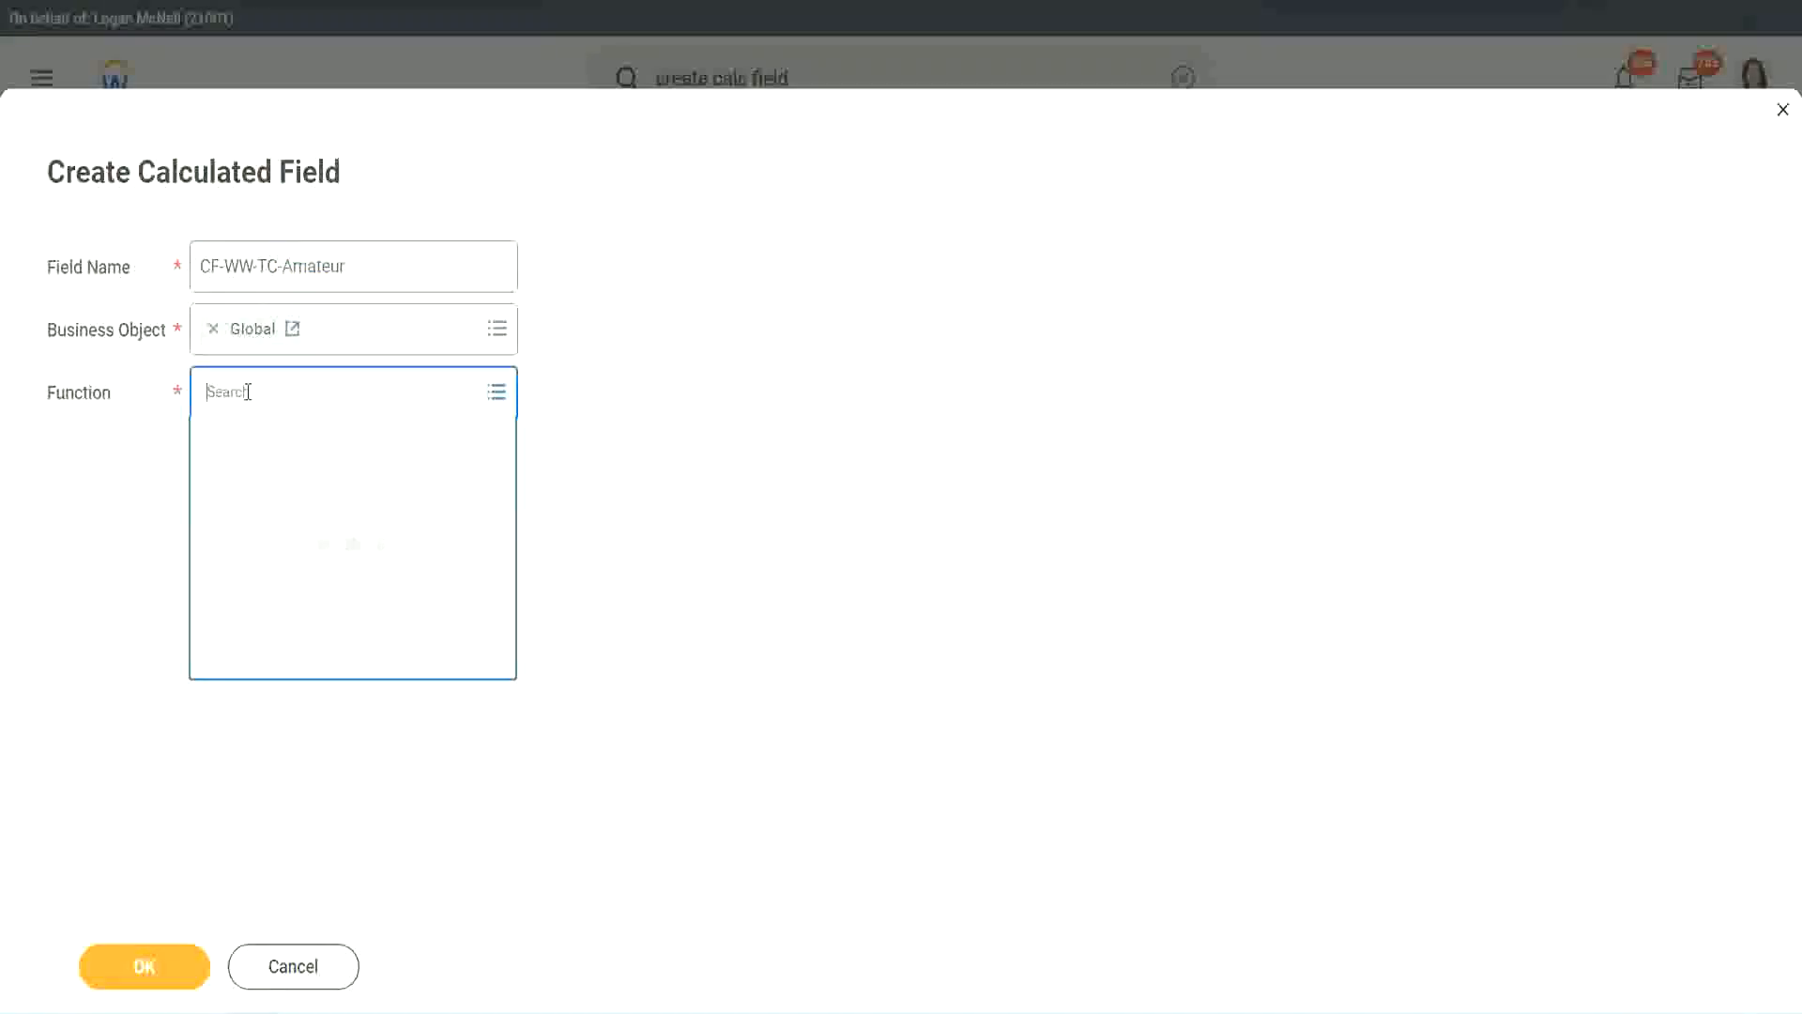
{"action": "type", "text": "text const"}
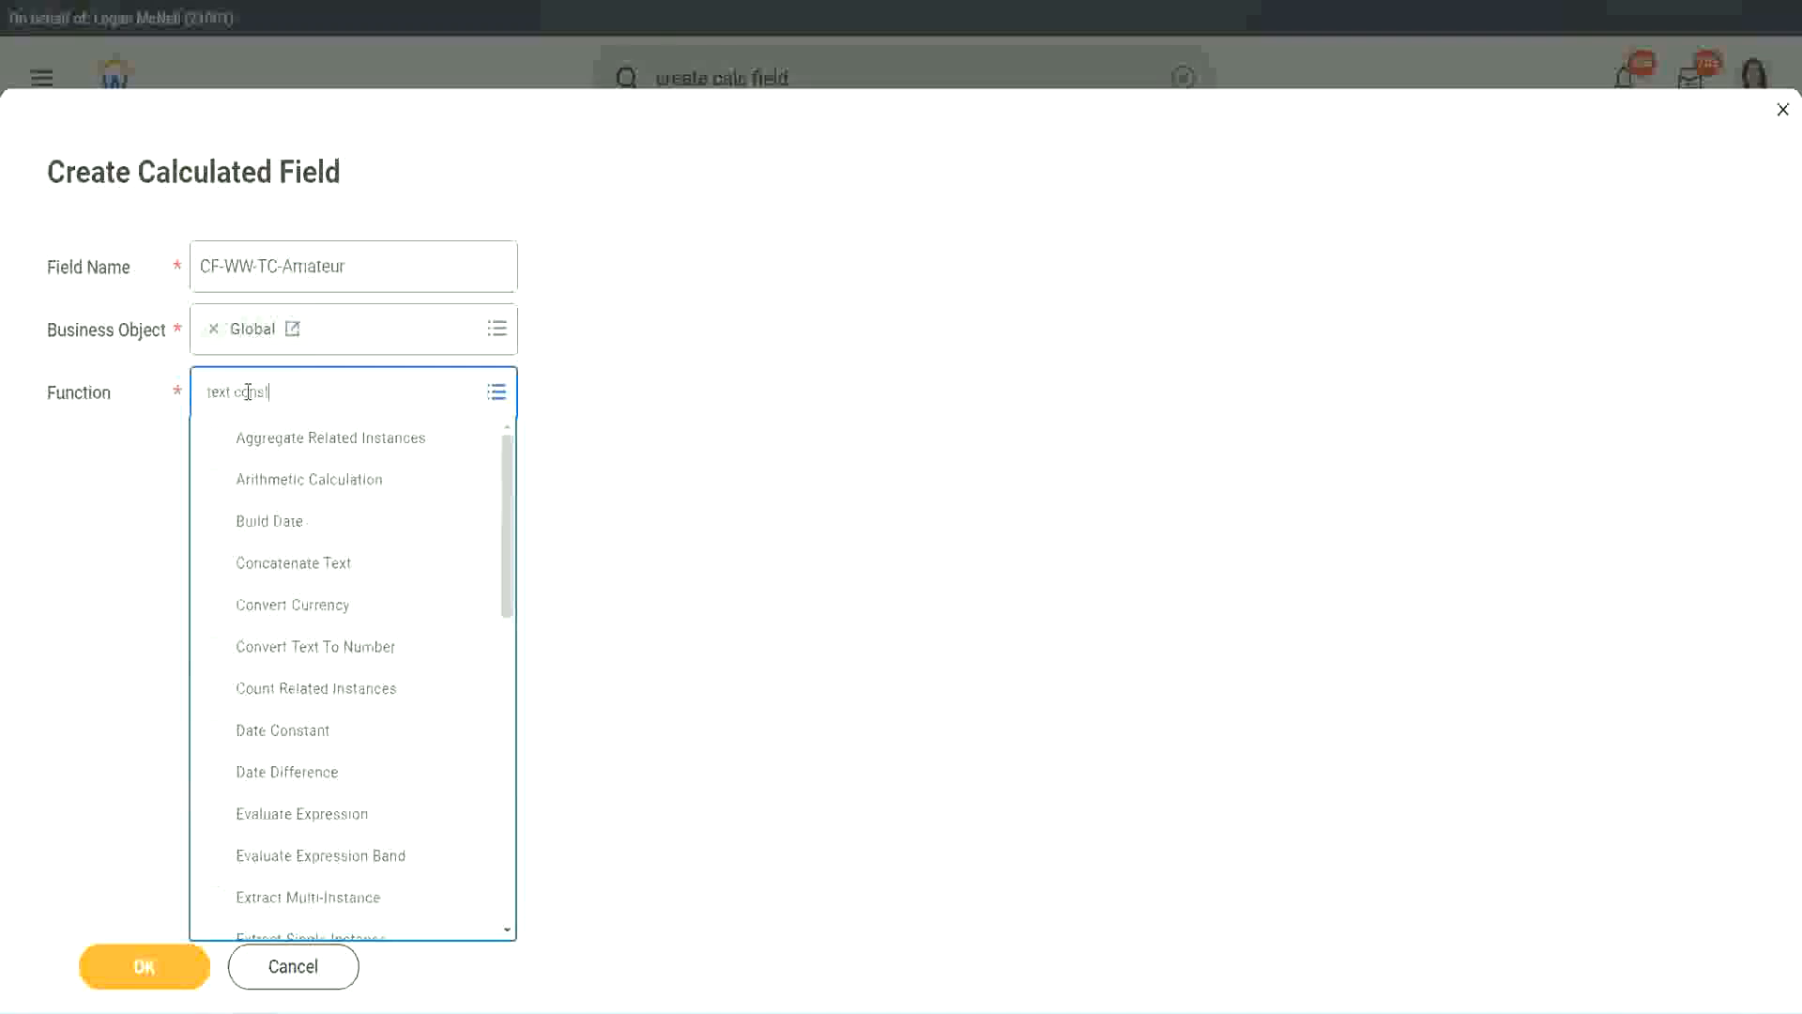
{"action": "key", "text": "Return"}
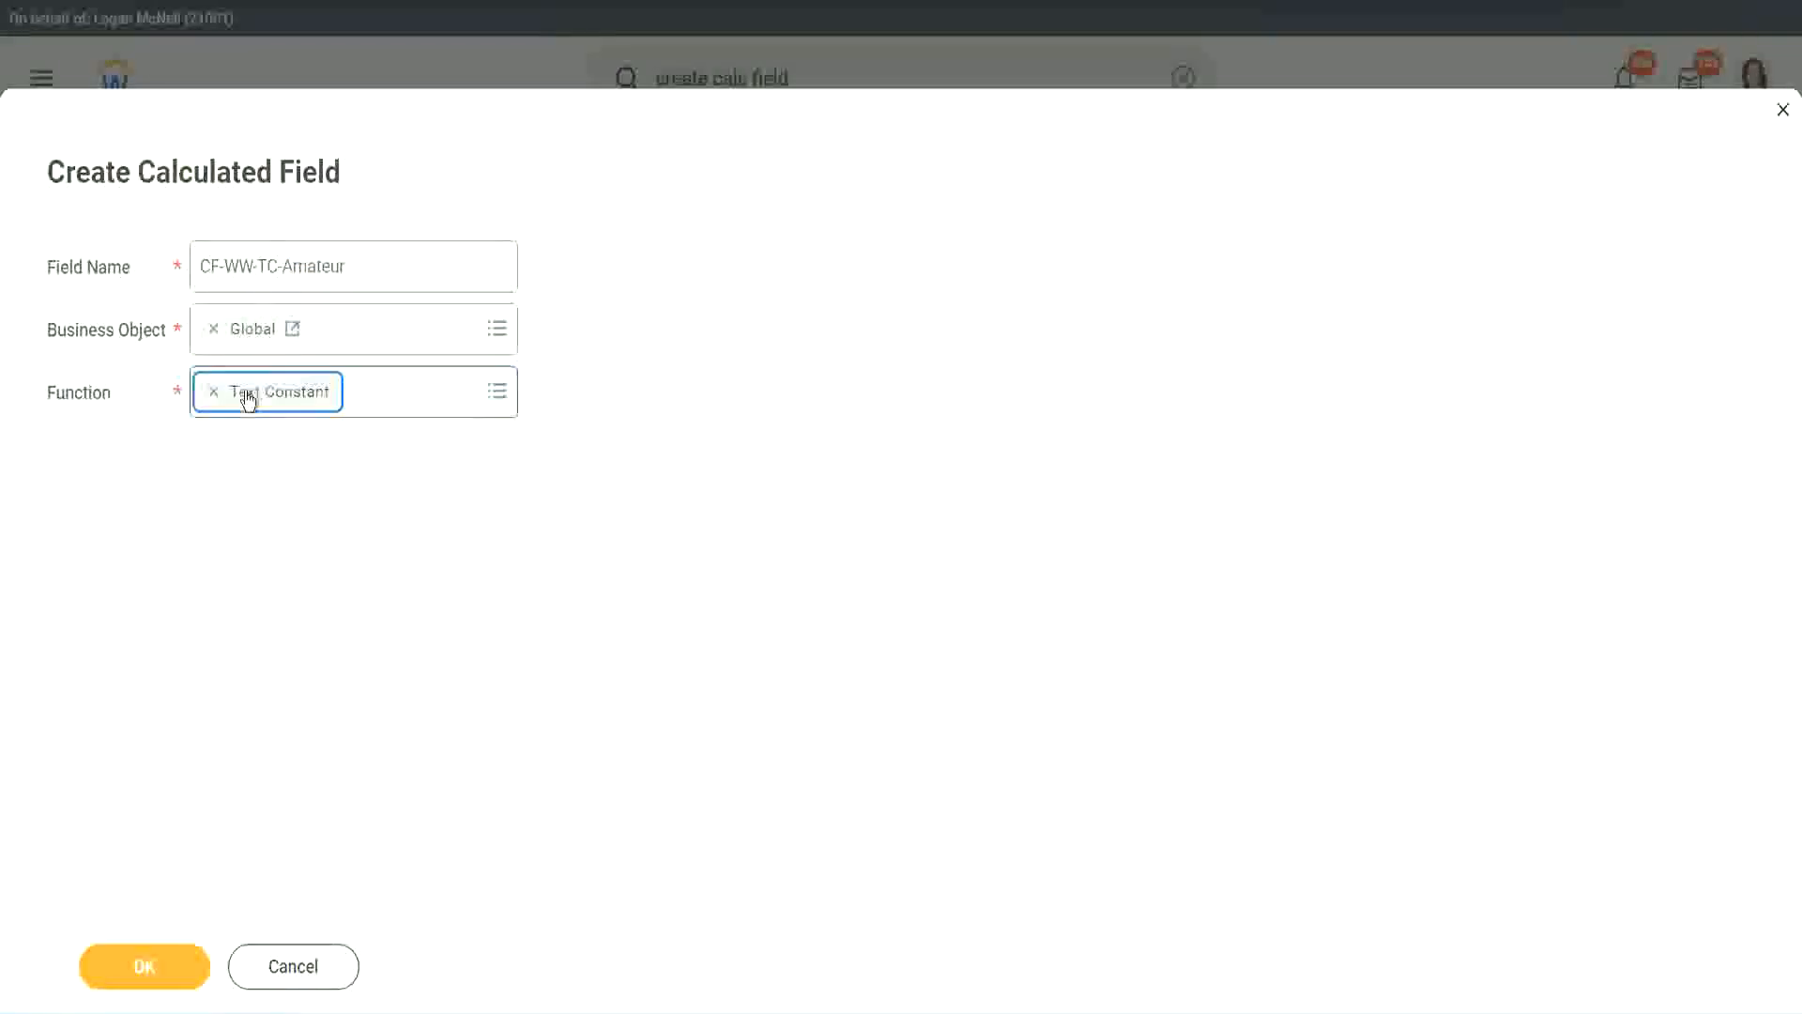
{"action": "left_click", "coordinate": [150, 982]}
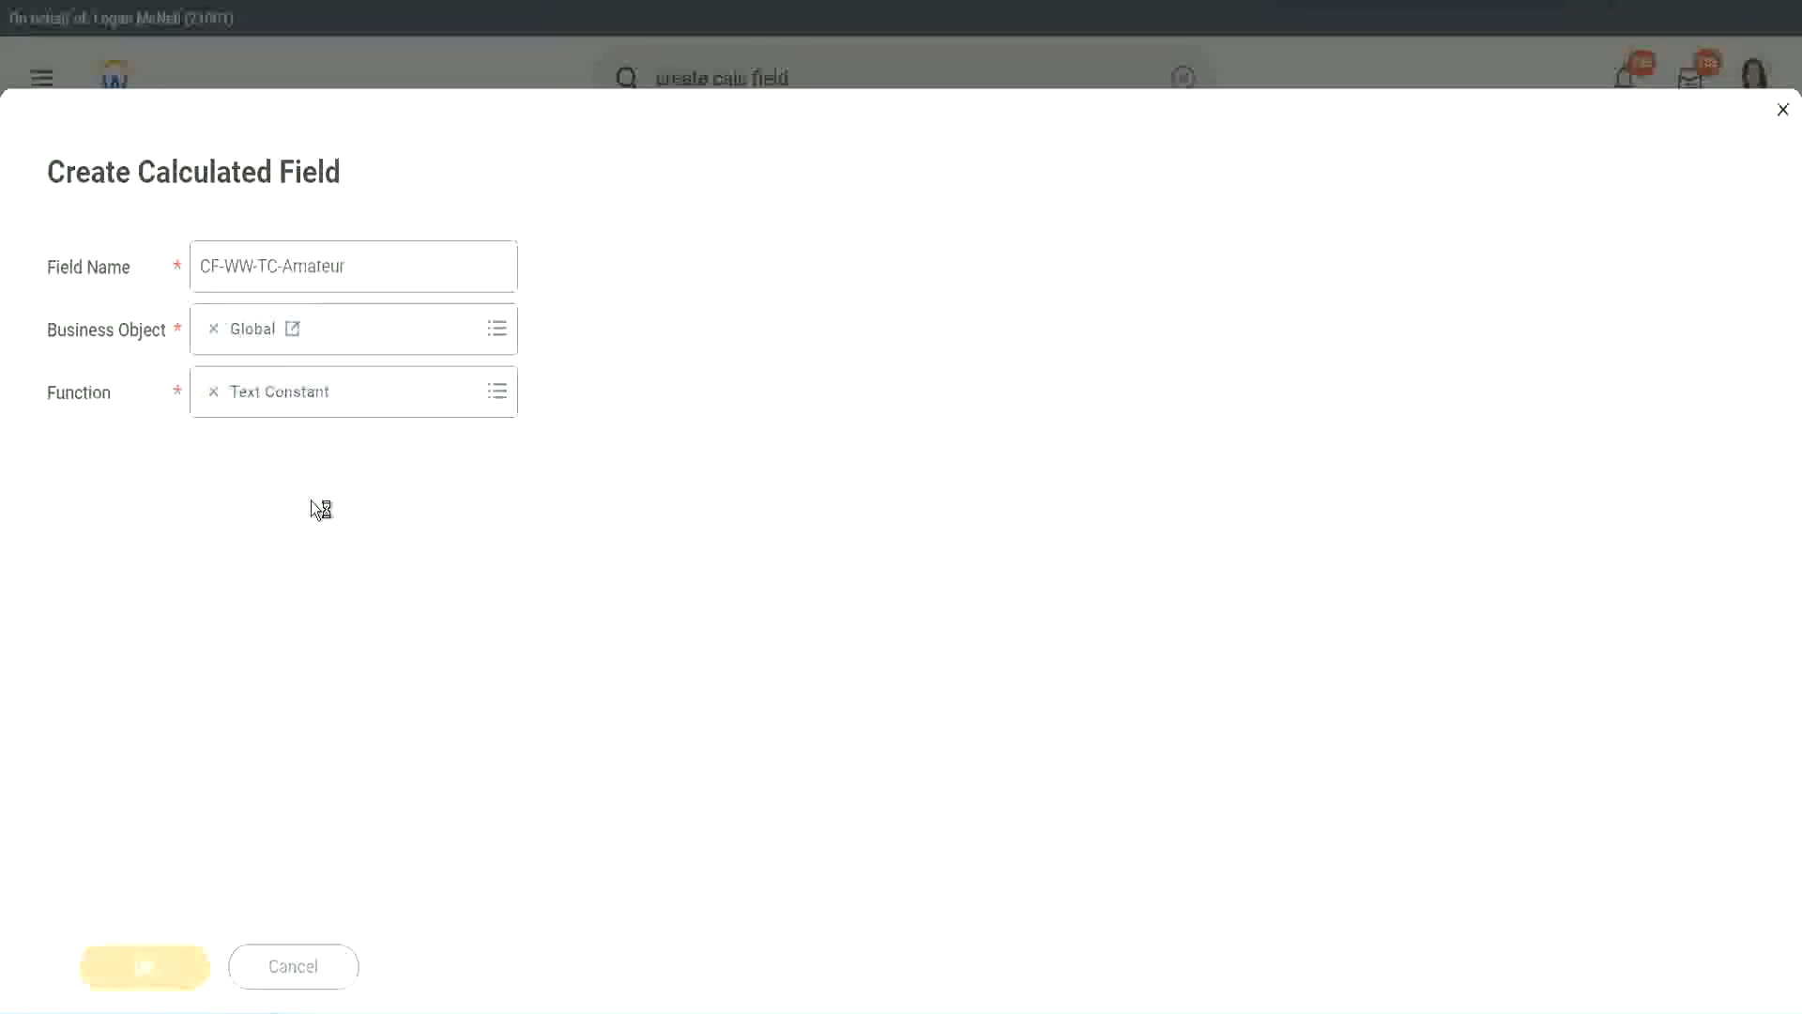
- Set the text constant's value to Amateur and save the calculated field
{"action": "left_click", "coordinate": [281, 530]}
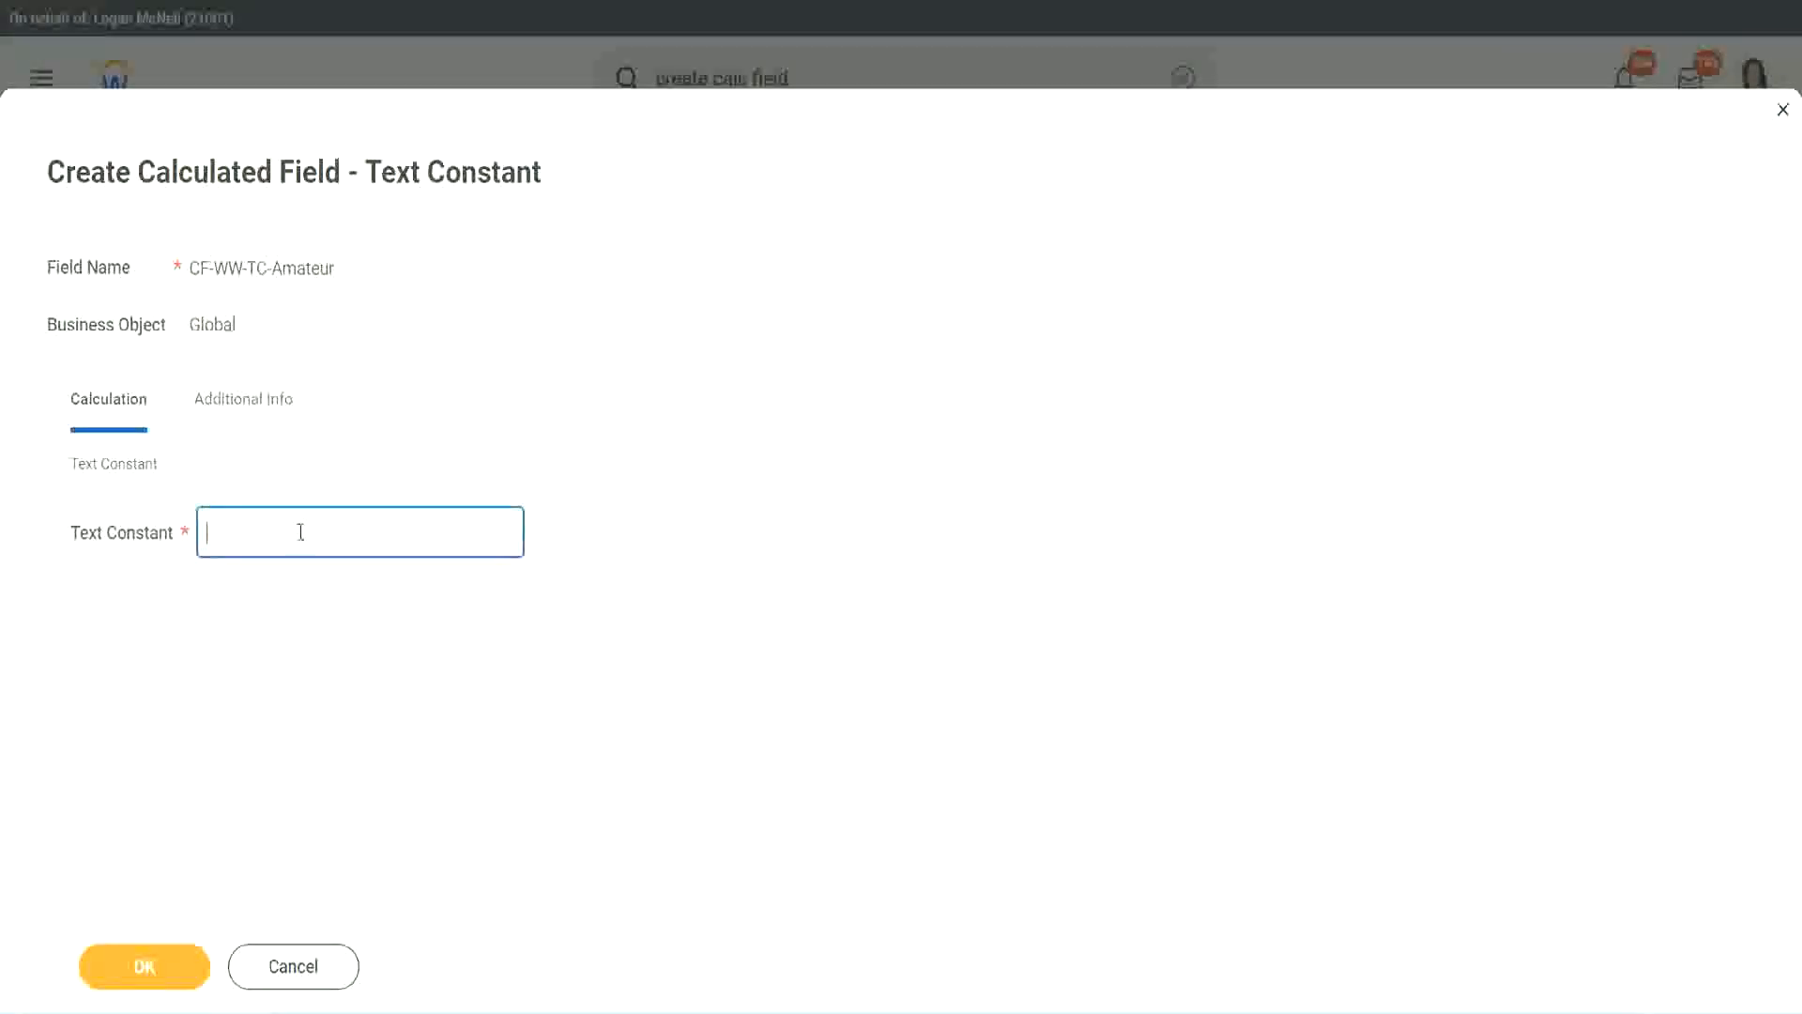
{"action": "type", "text": "Amateur"}
{"action": "left_click", "coordinate": [157, 974]}
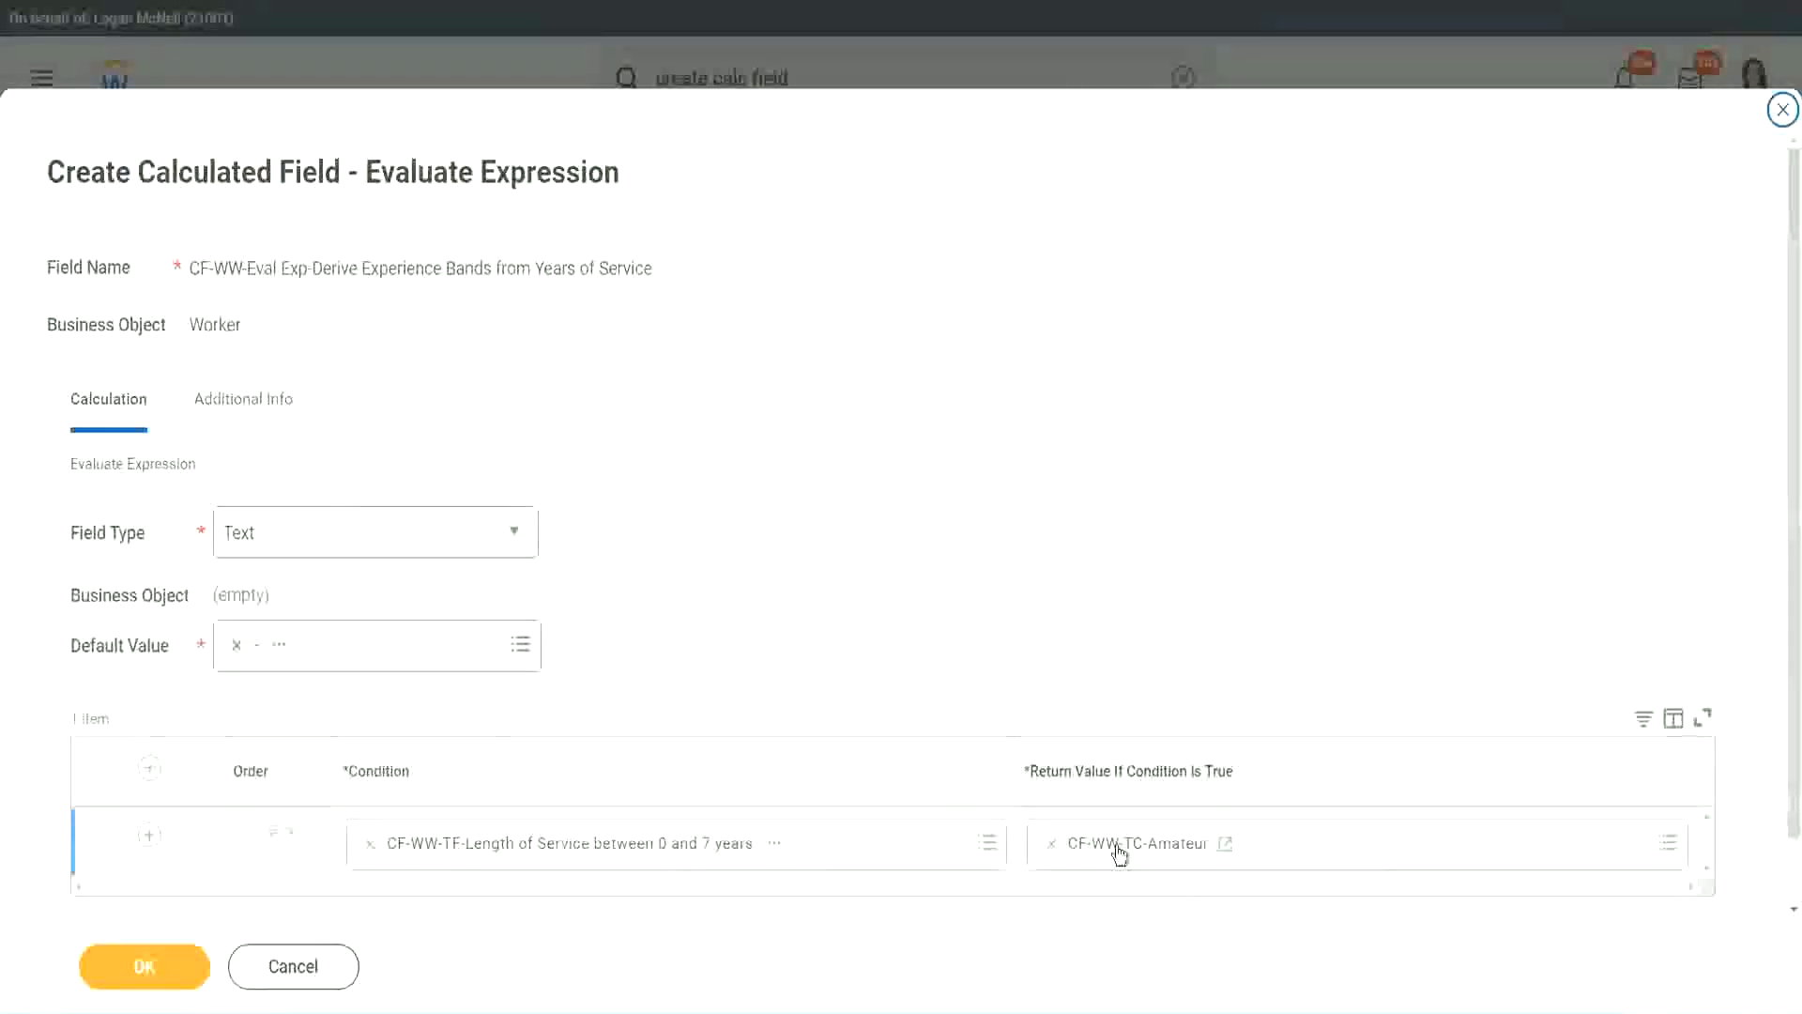
- Copy the text of the CF-WW-TC-Amateur return value and add two empty rows to the condition table
{"action": "right_click", "coordinate": [1120, 851]}
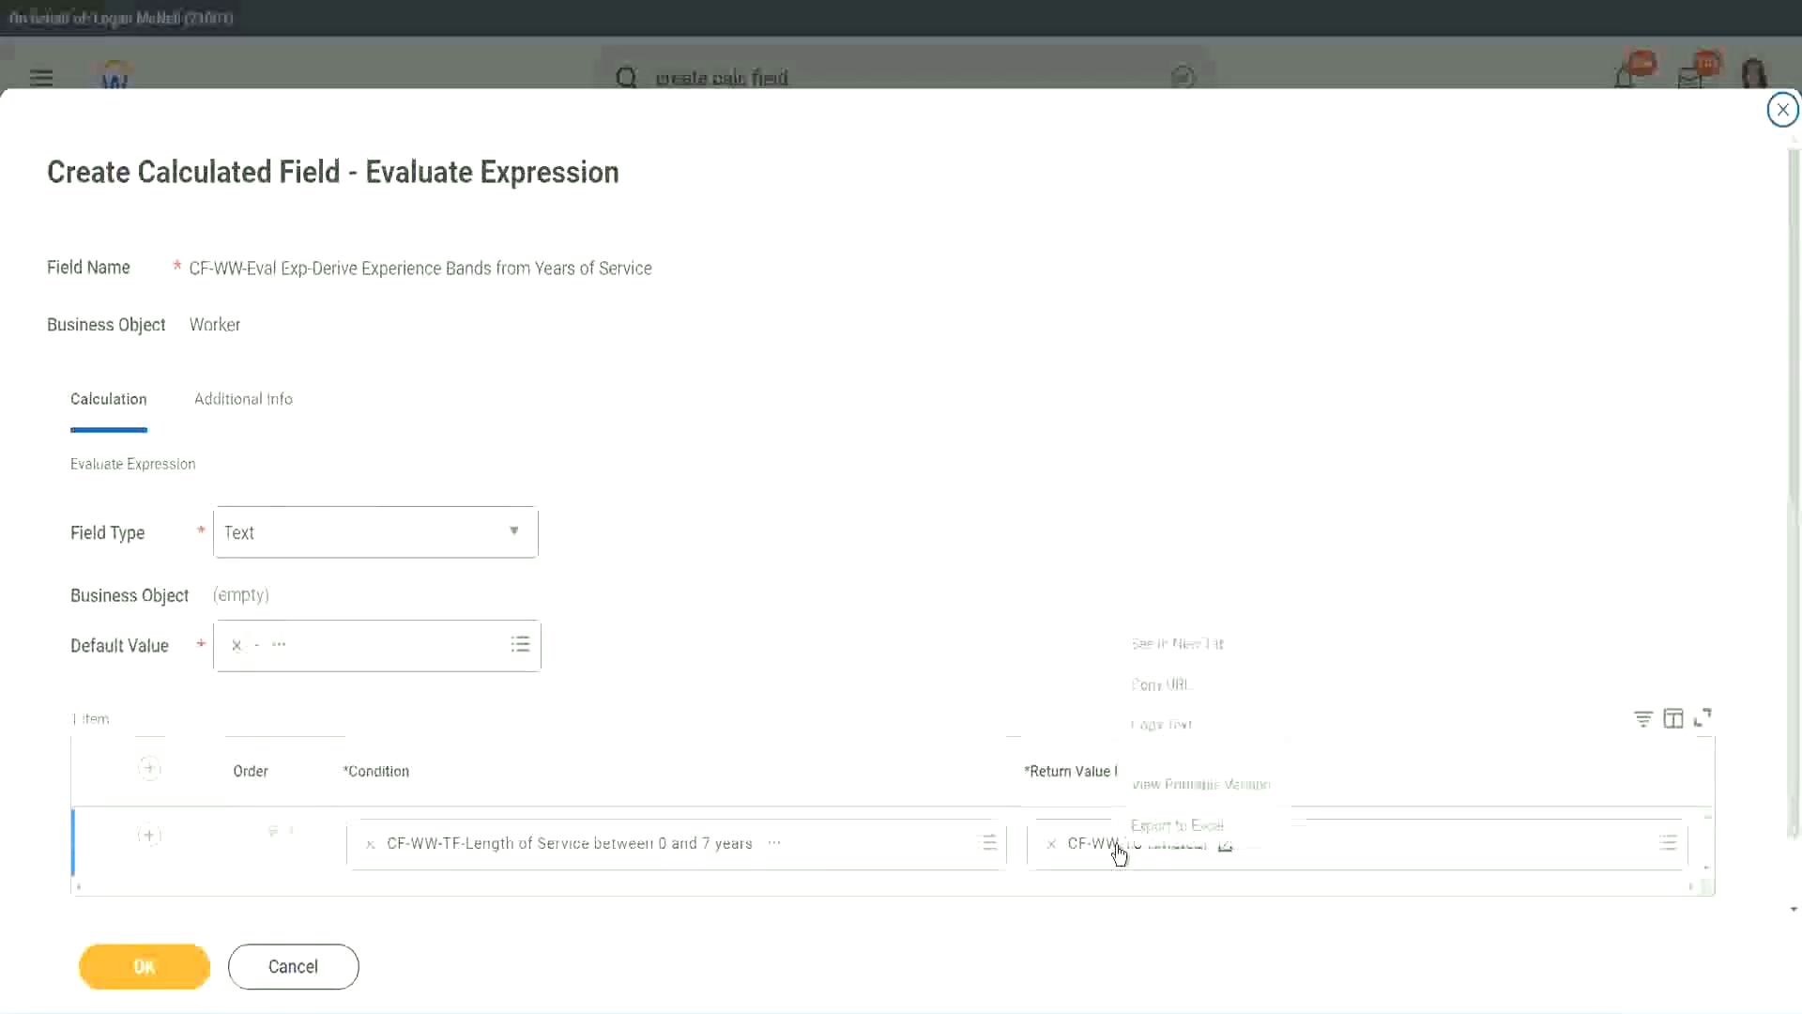
{"action": "left_click", "coordinate": [1180, 728]}
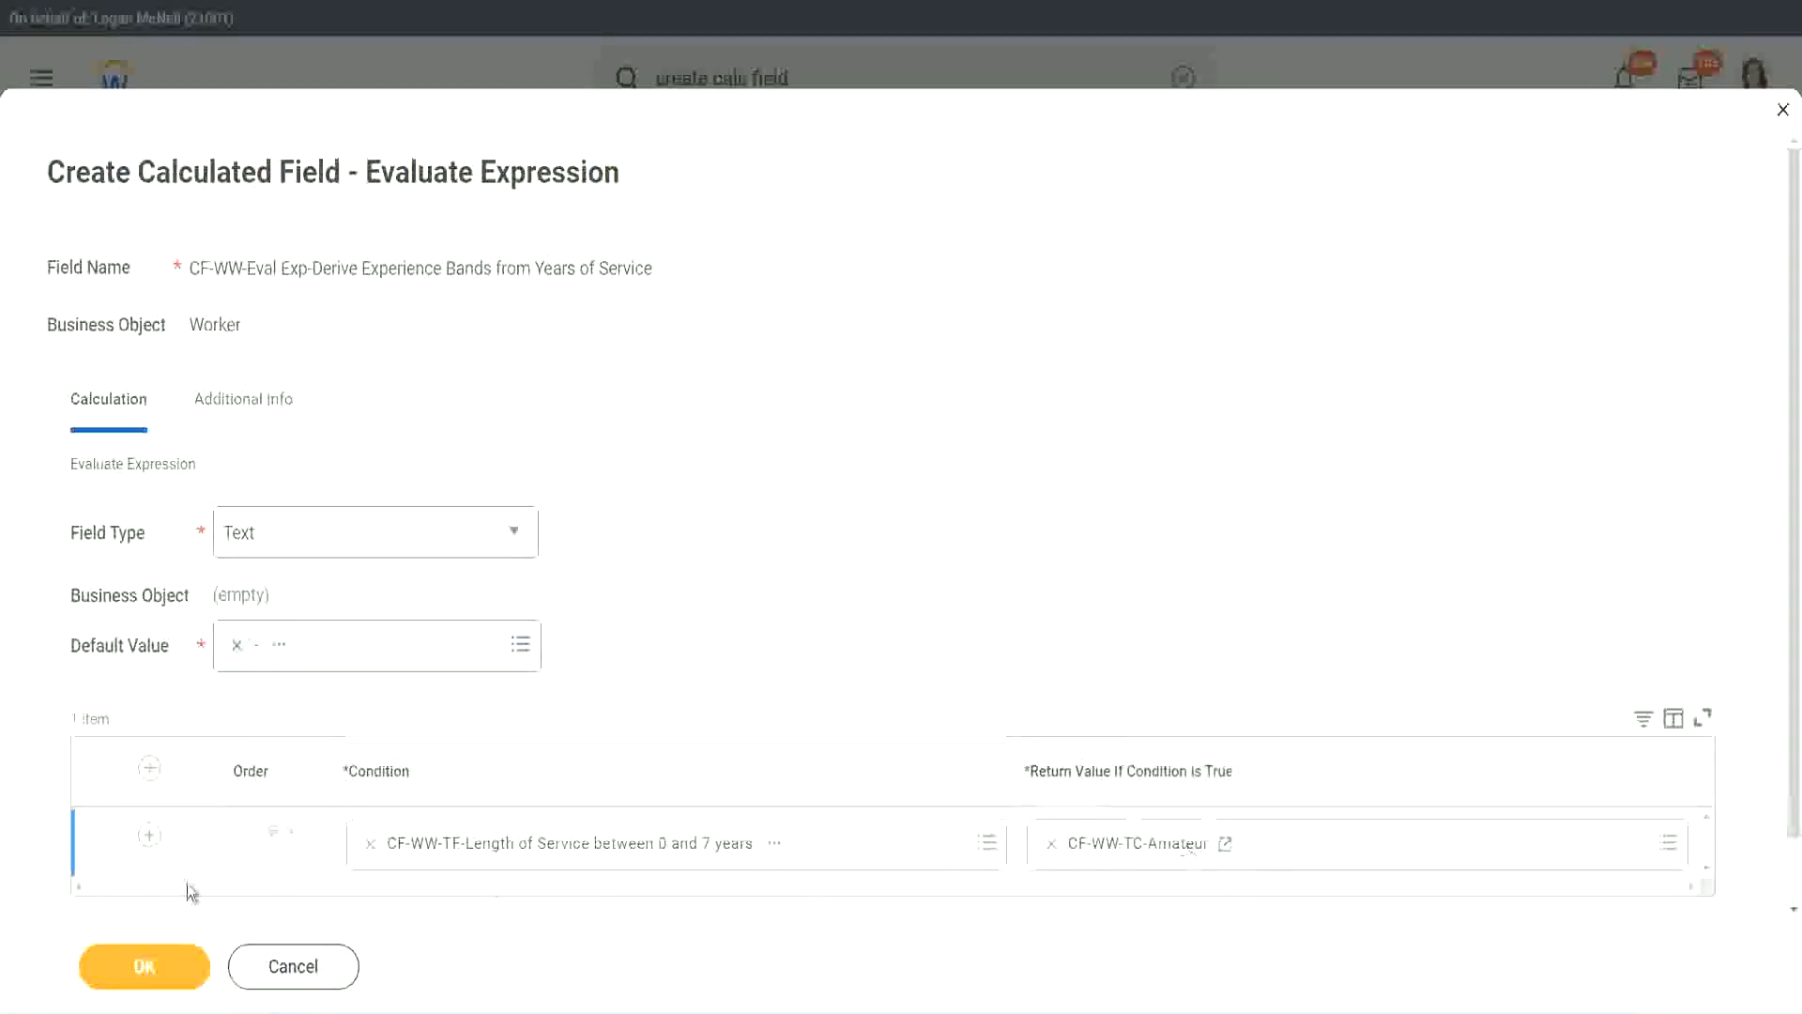
{"action": "left_click", "coordinate": [118, 854]}
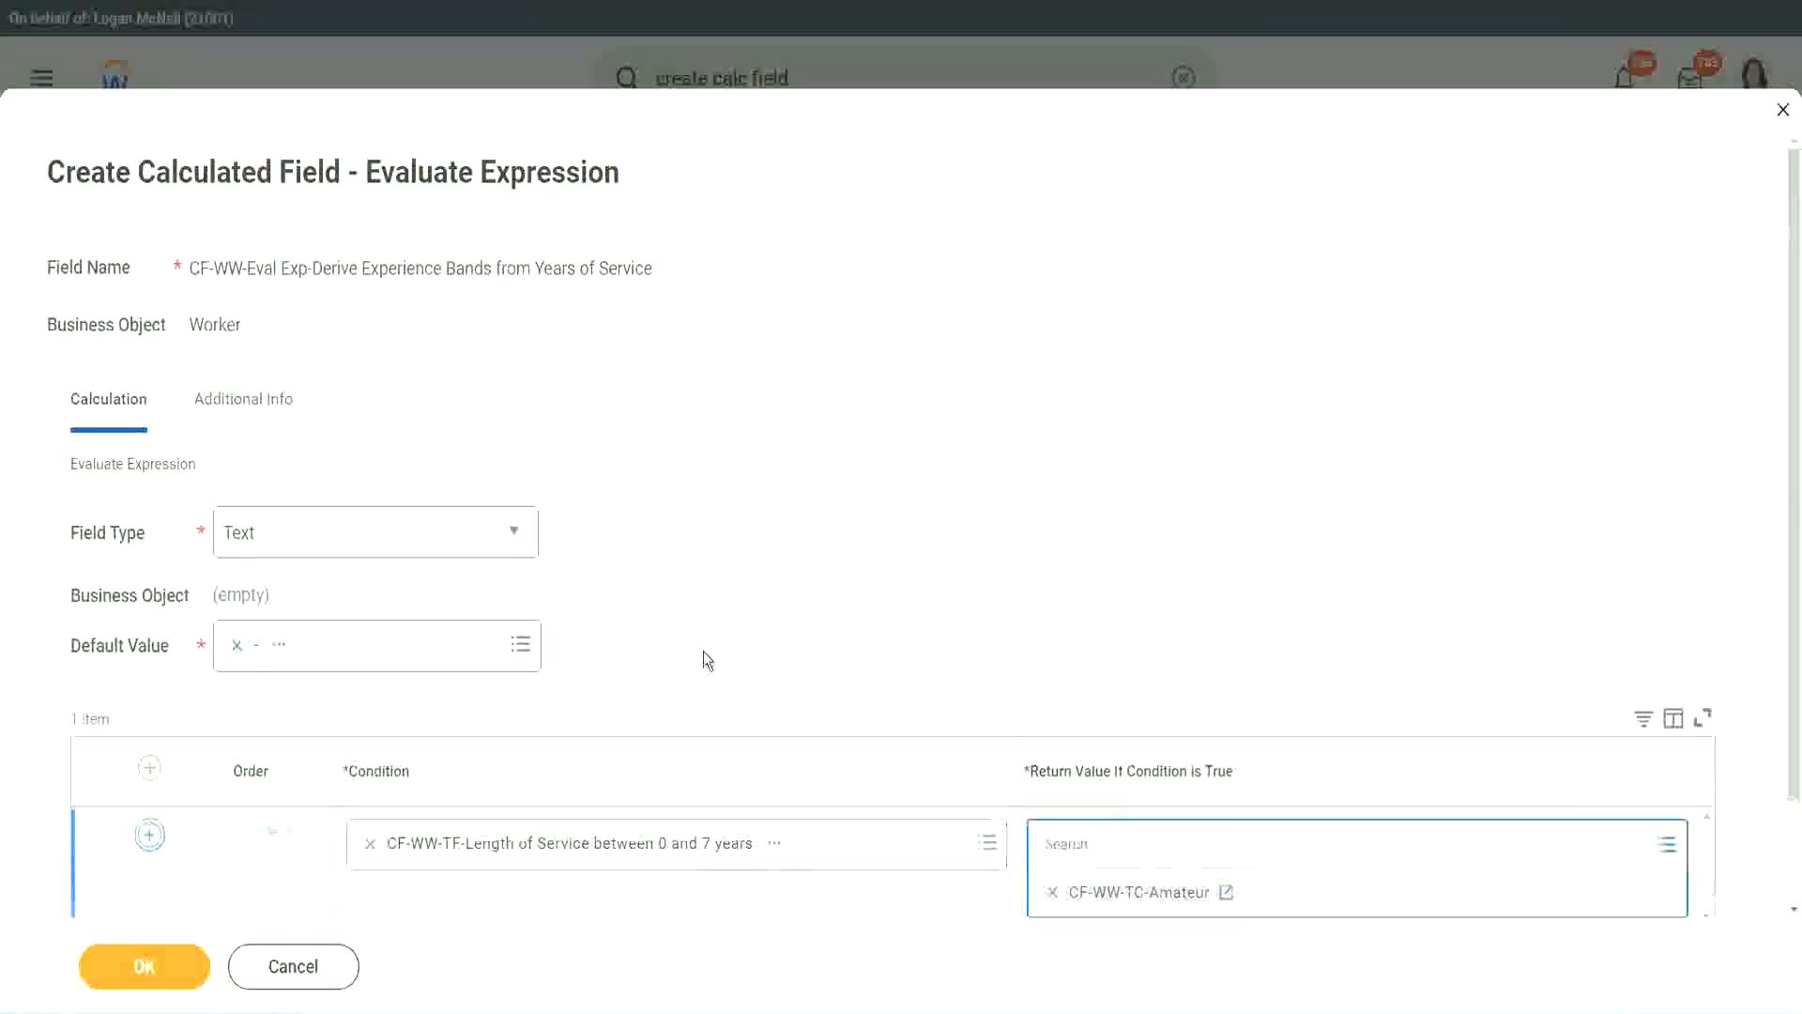
{"action": "left_click", "coordinate": [149, 834]}
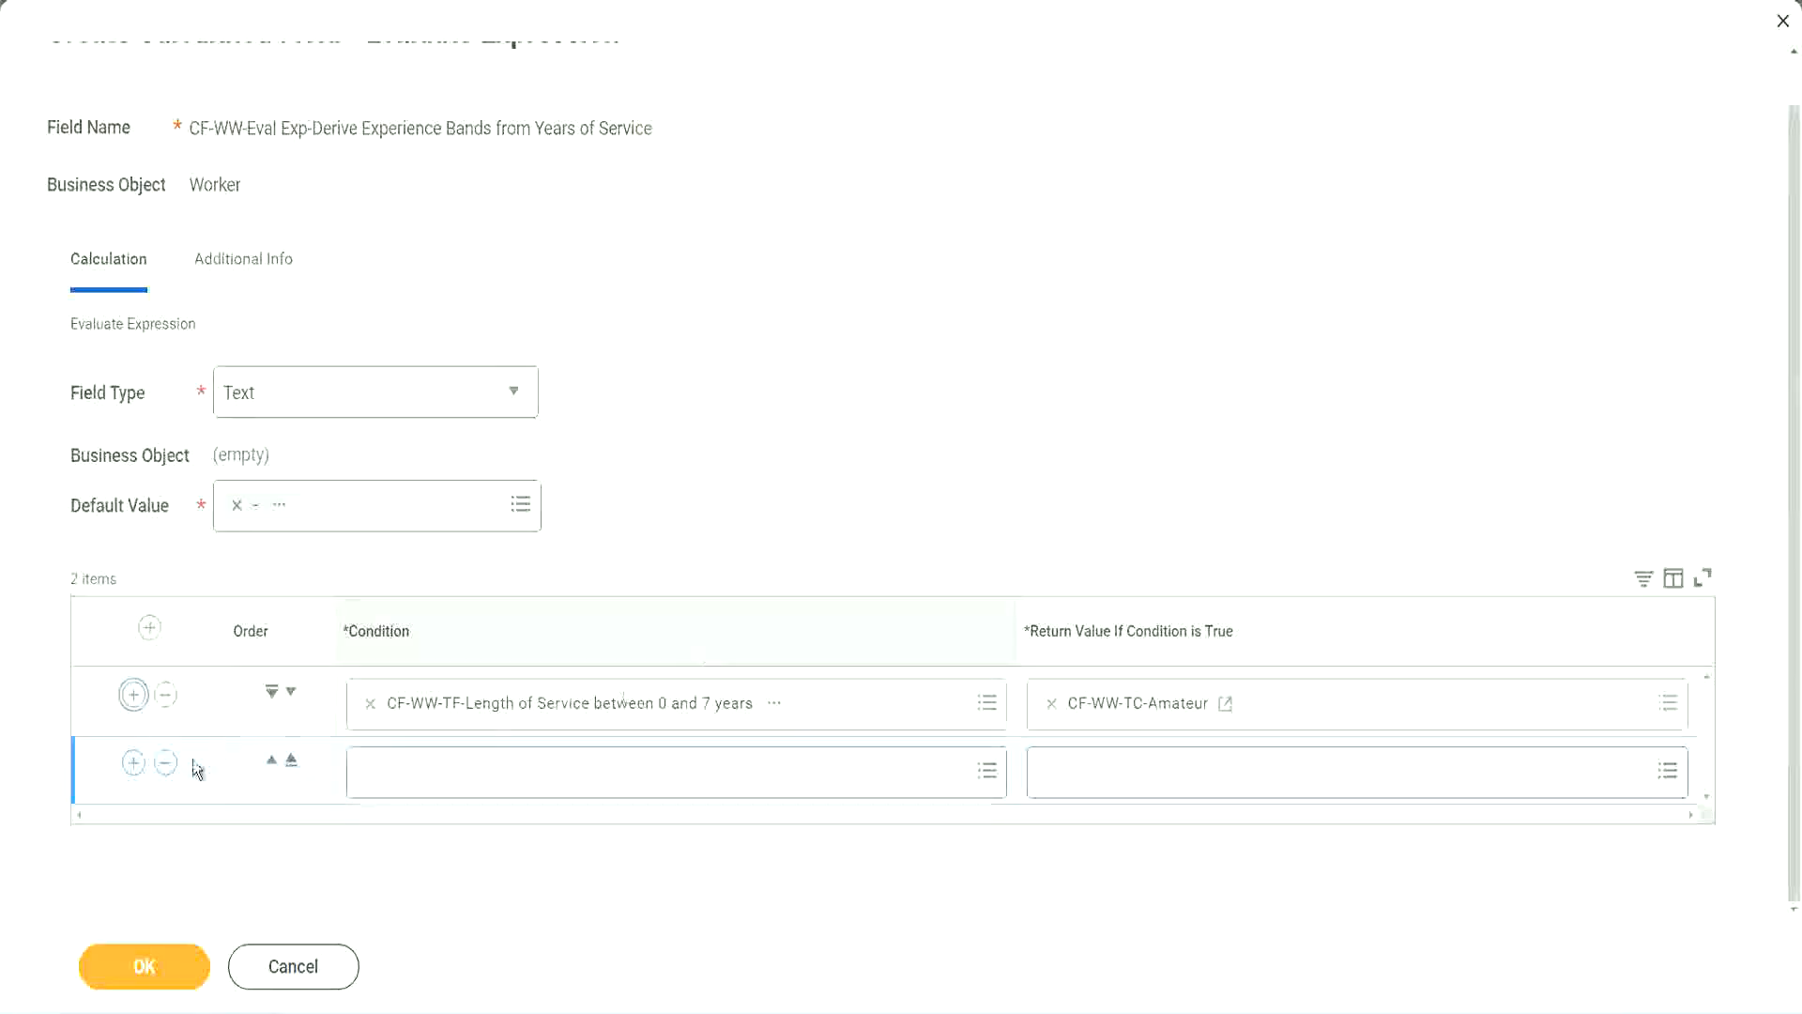
{"action": "left_click", "coordinate": [134, 762]}
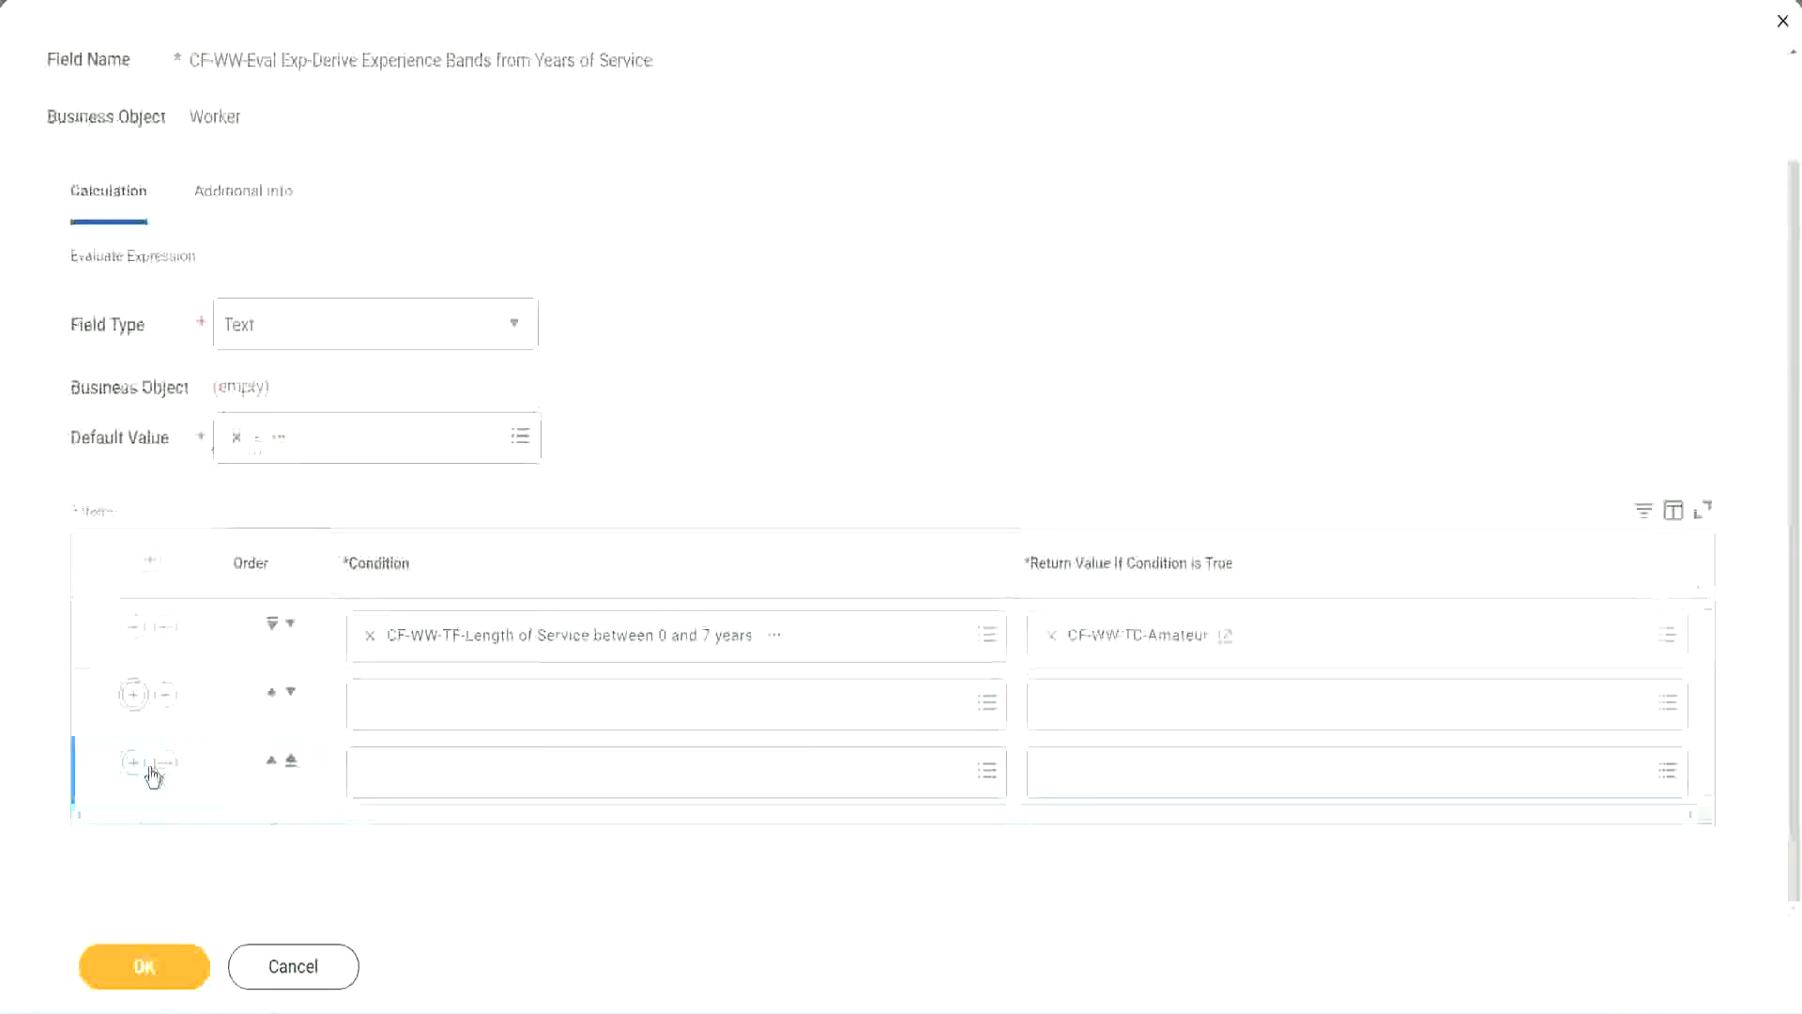
- Set the second row's condition to CF-WW-TF-Length of Service between 8 and 15 years
{"action": "left_click", "coordinate": [443, 703]}
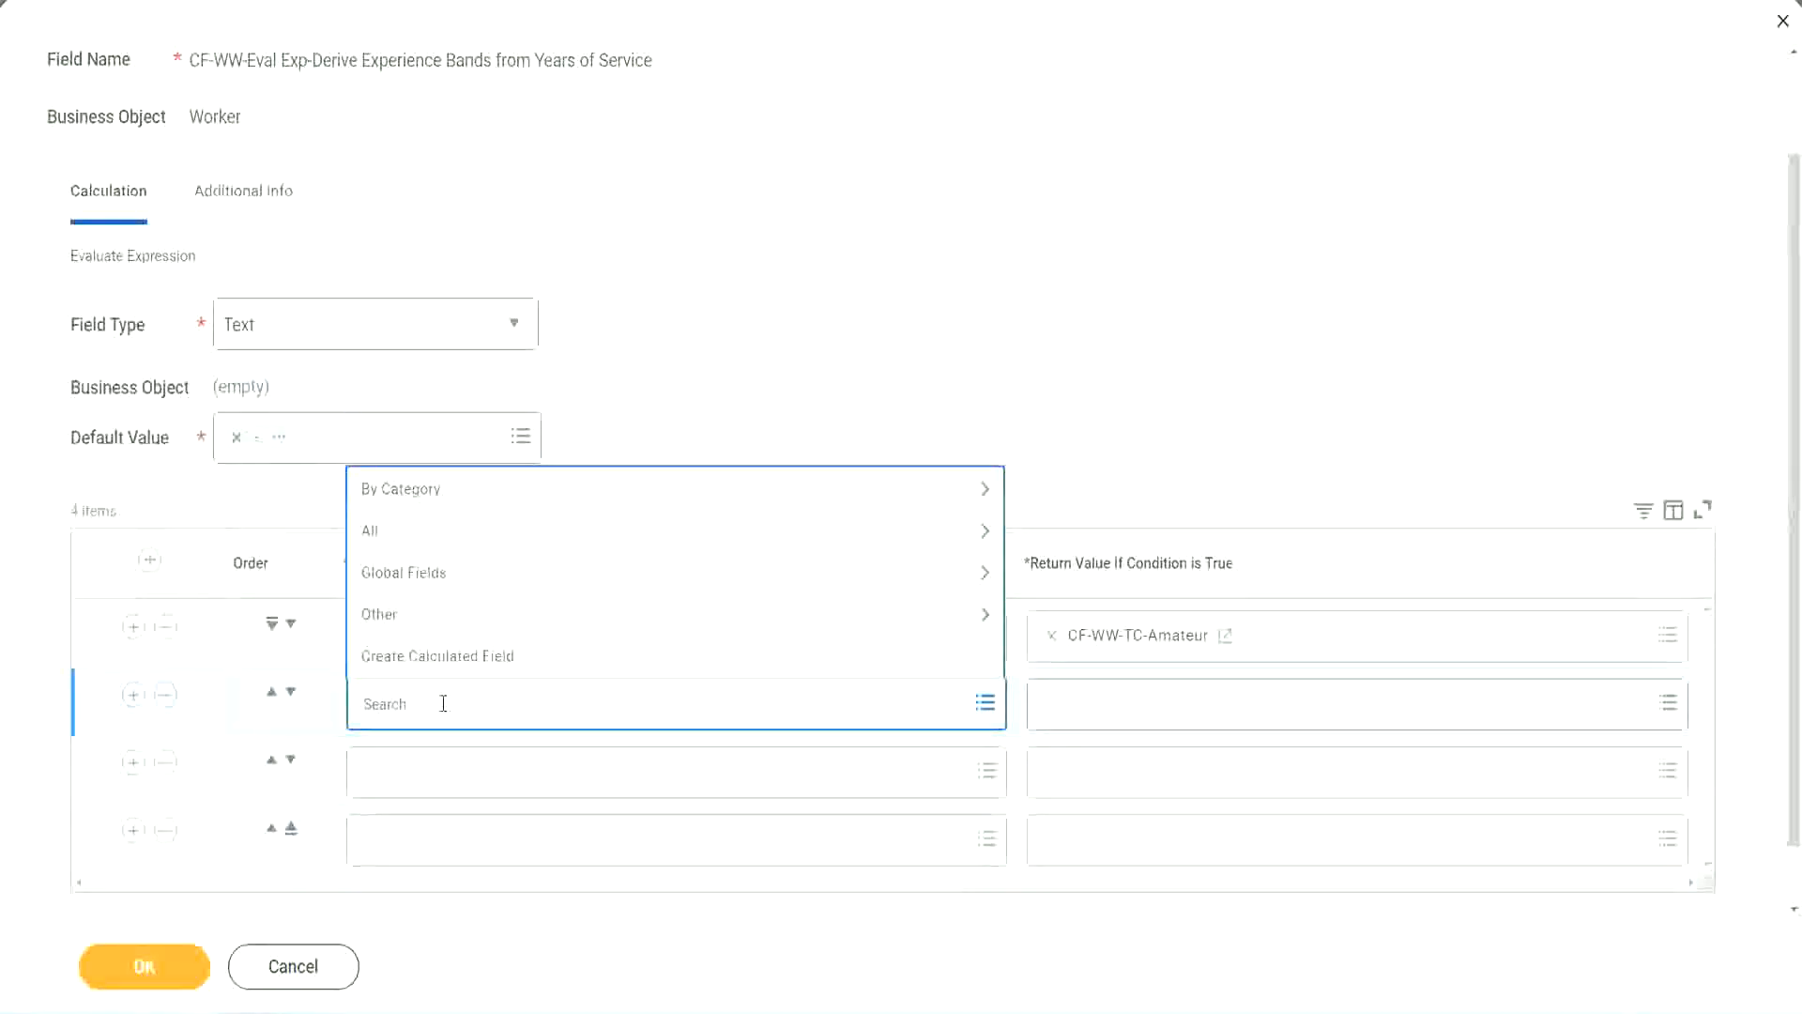
{"action": "type", "text": "cf-ww"}
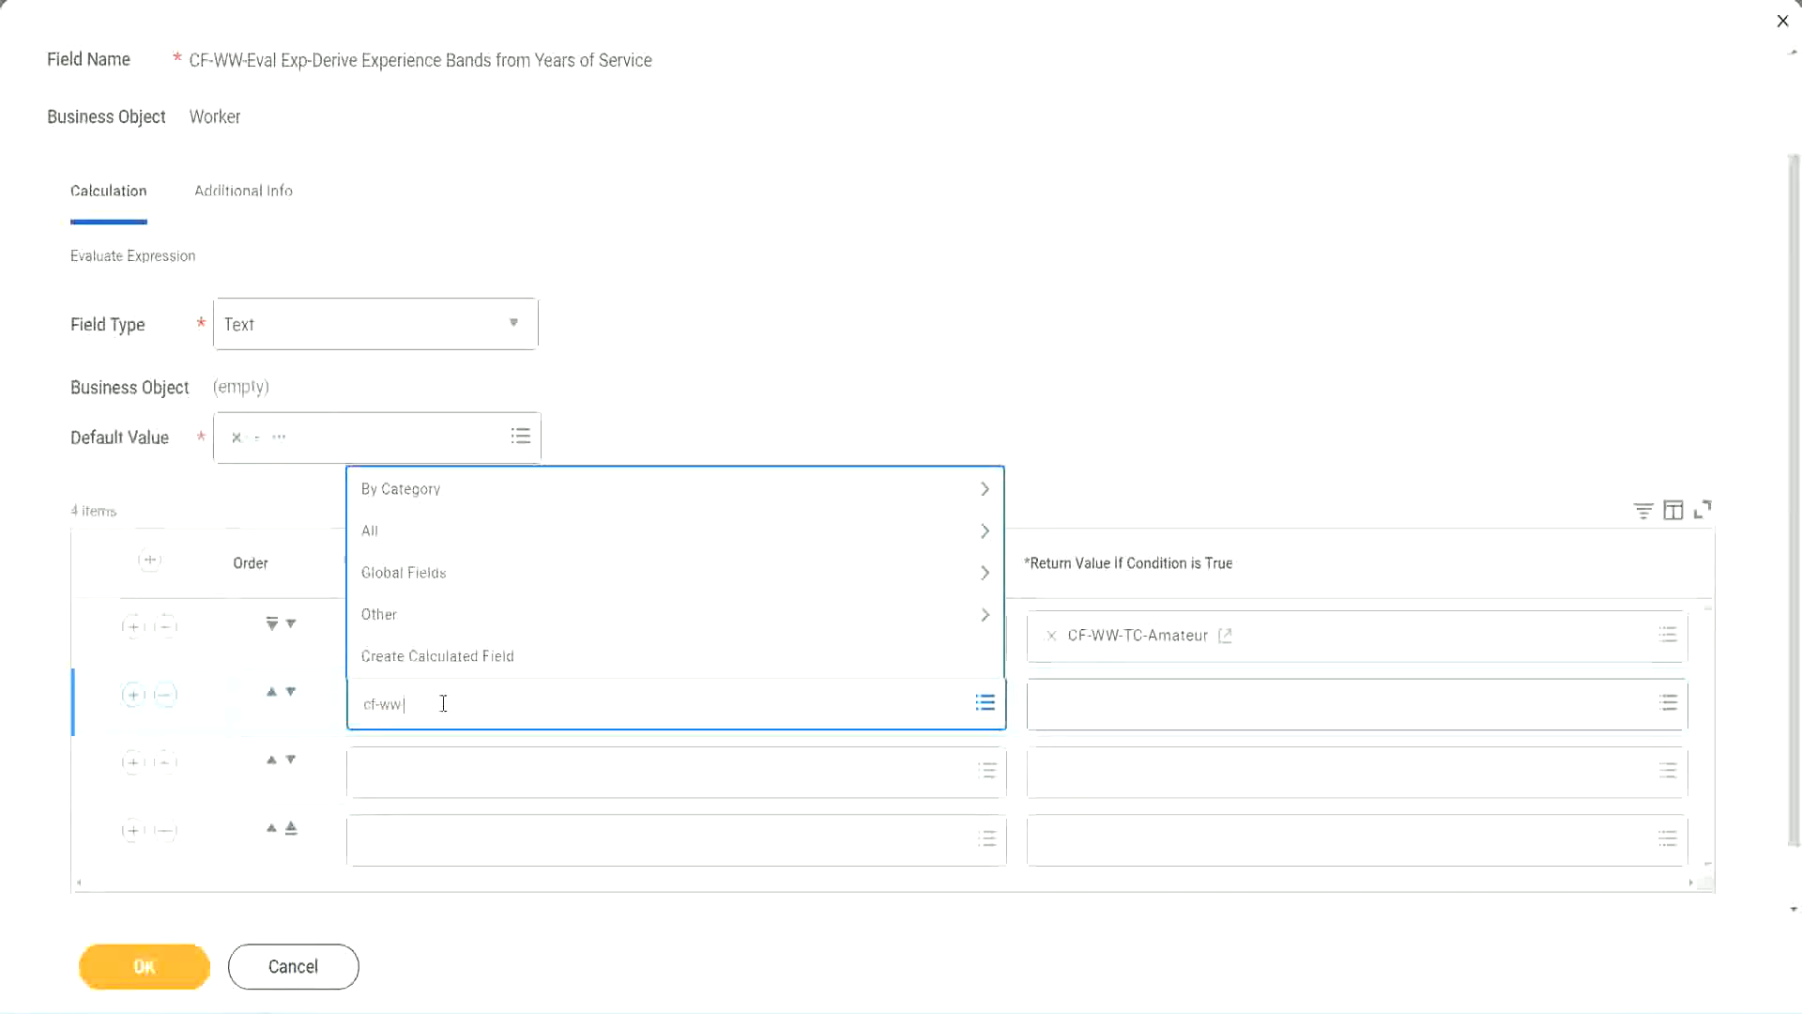
{"action": "type", "text": "-tc"}
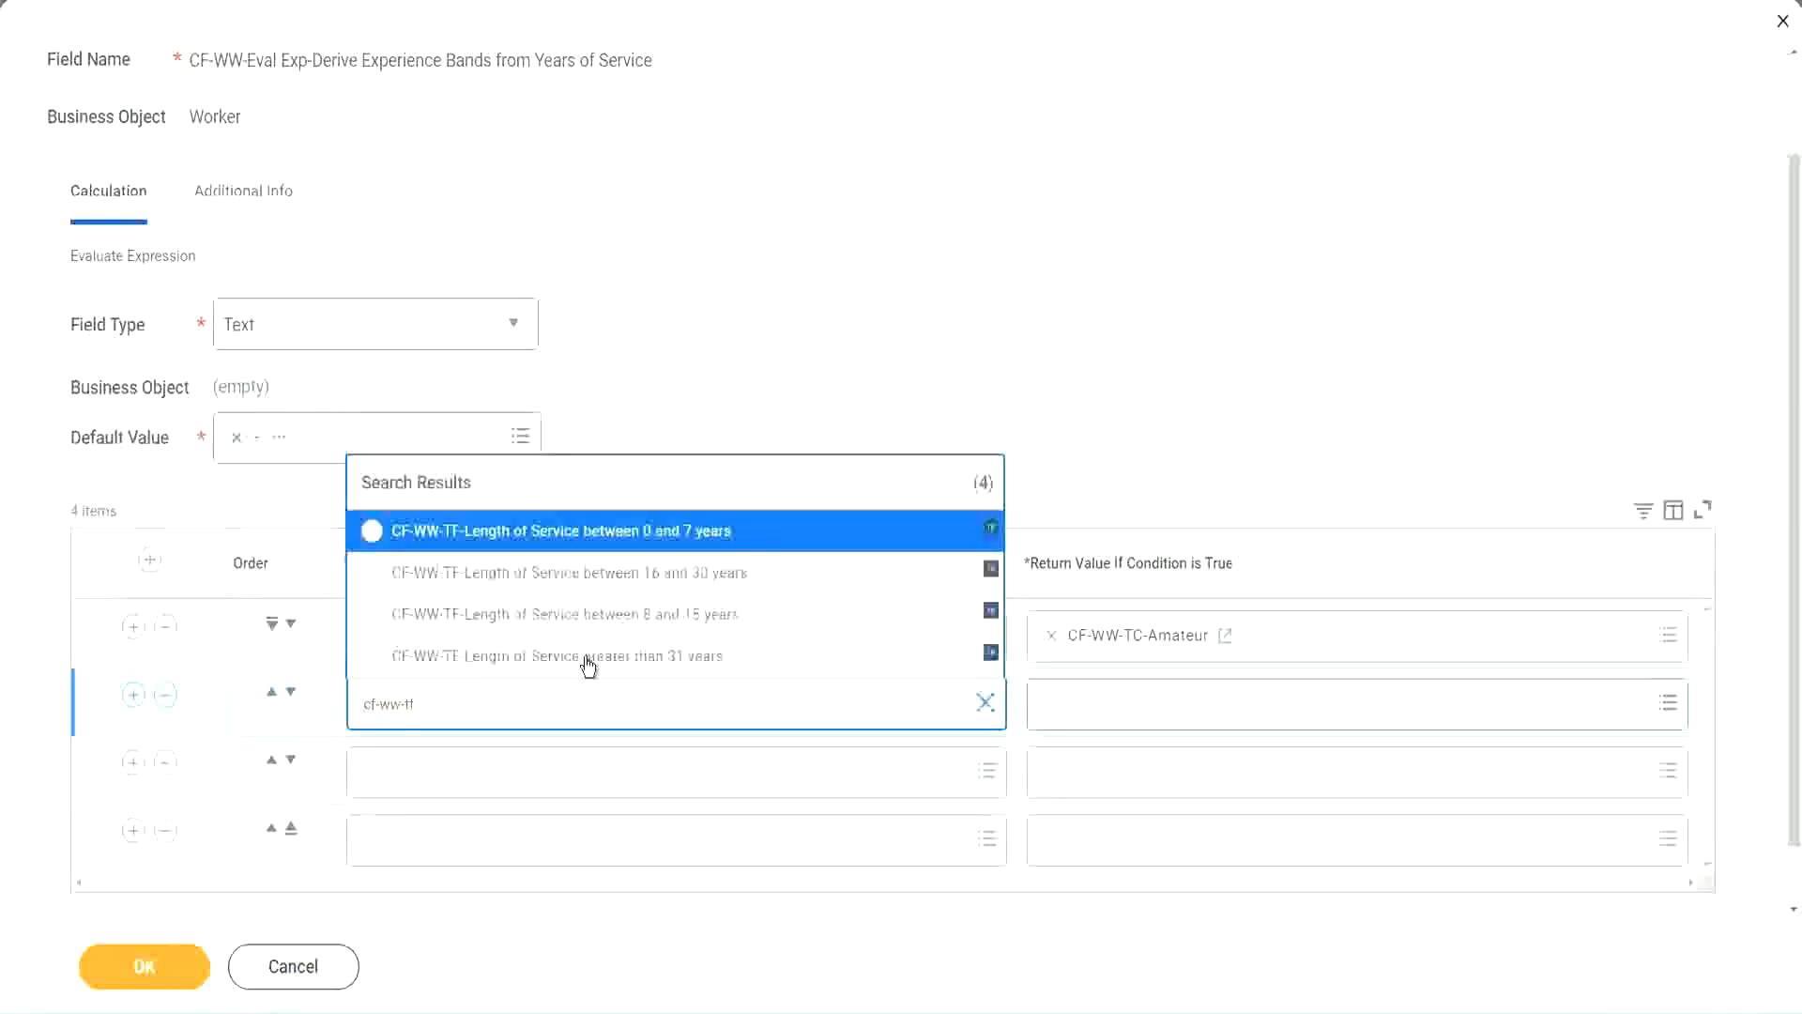
{"action": "left_click", "coordinate": [696, 620]}
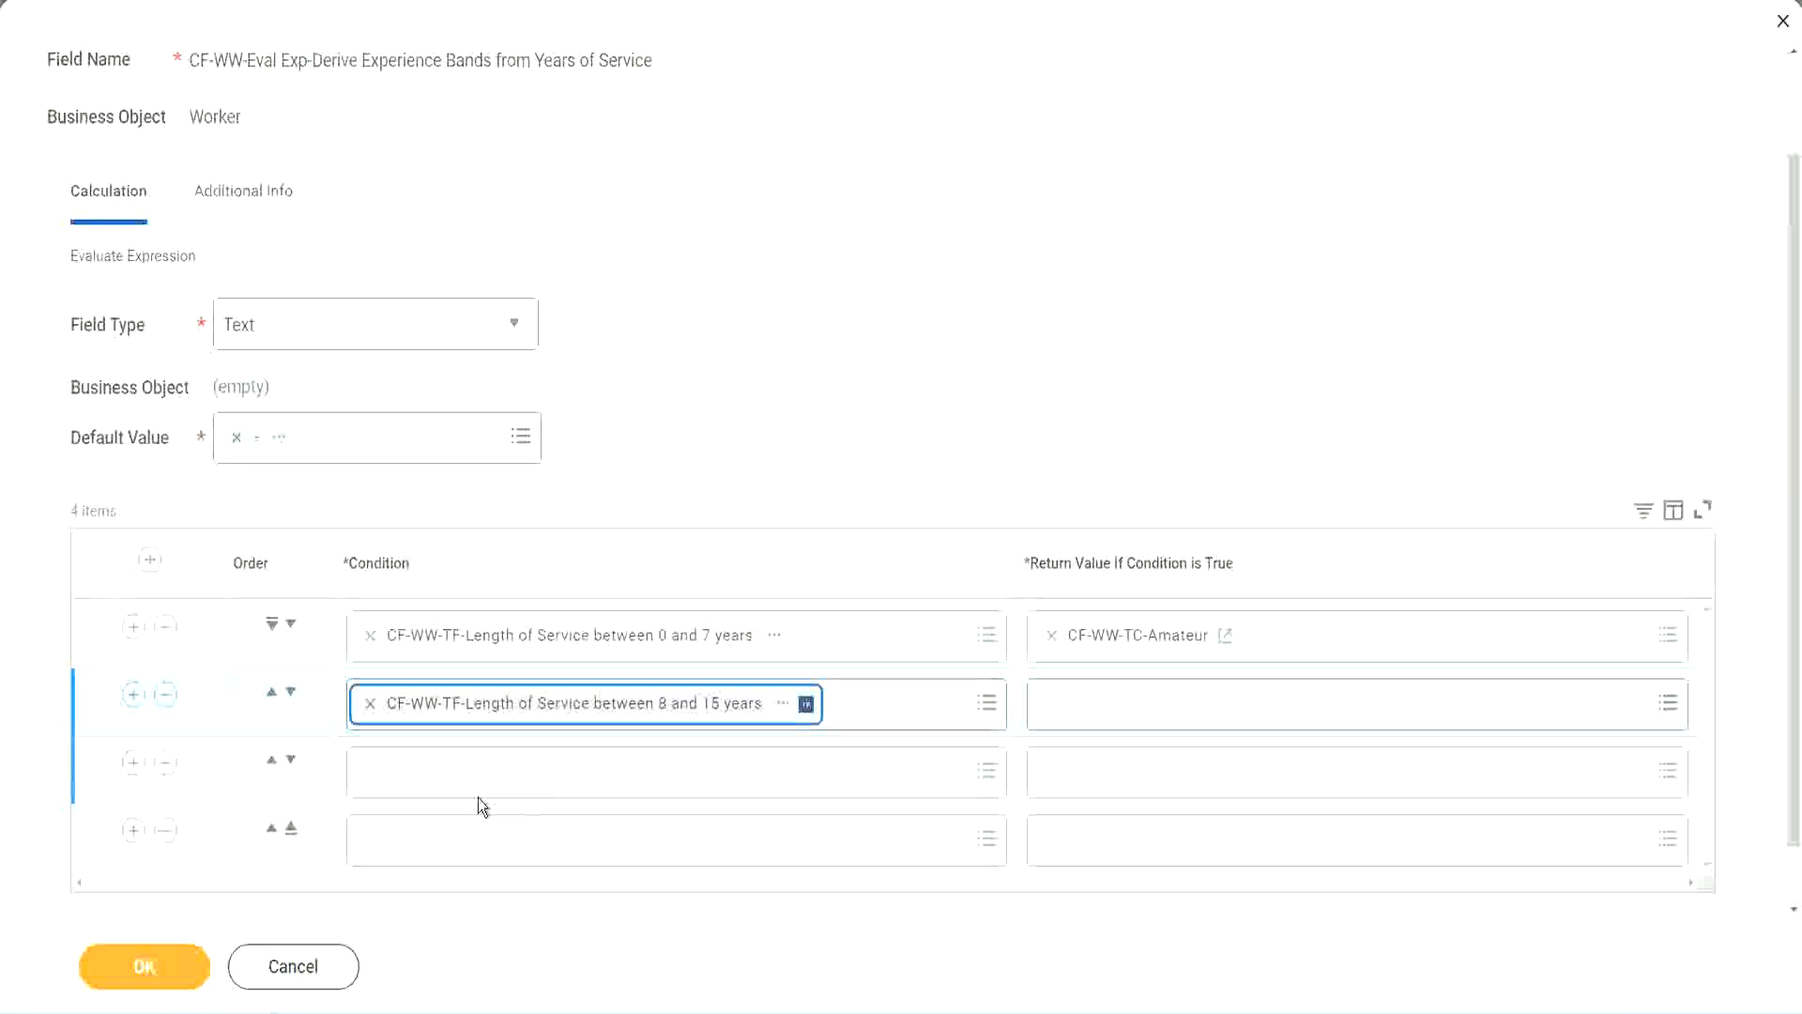
- Set the third row's condition to CF-WW-TF-Length of Service between 16 and 30 years
{"action": "left_click", "coordinate": [454, 769]}
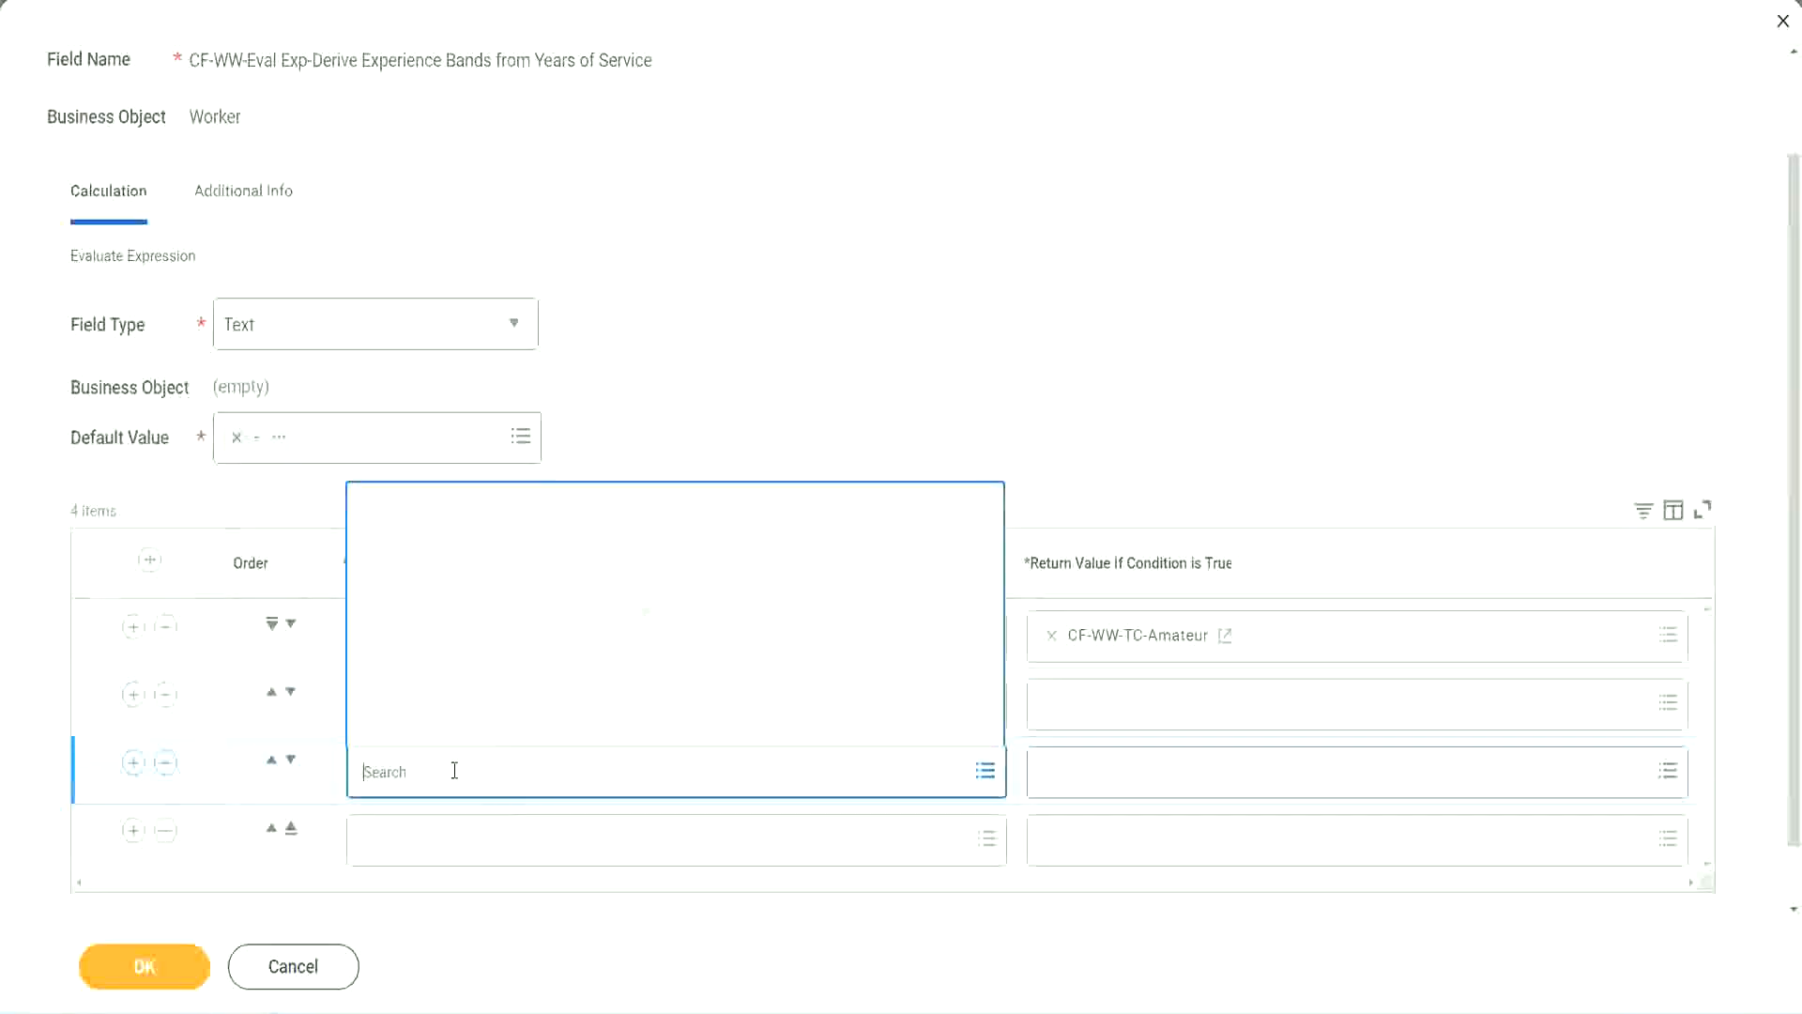
{"action": "type", "text": "cf-ww"}
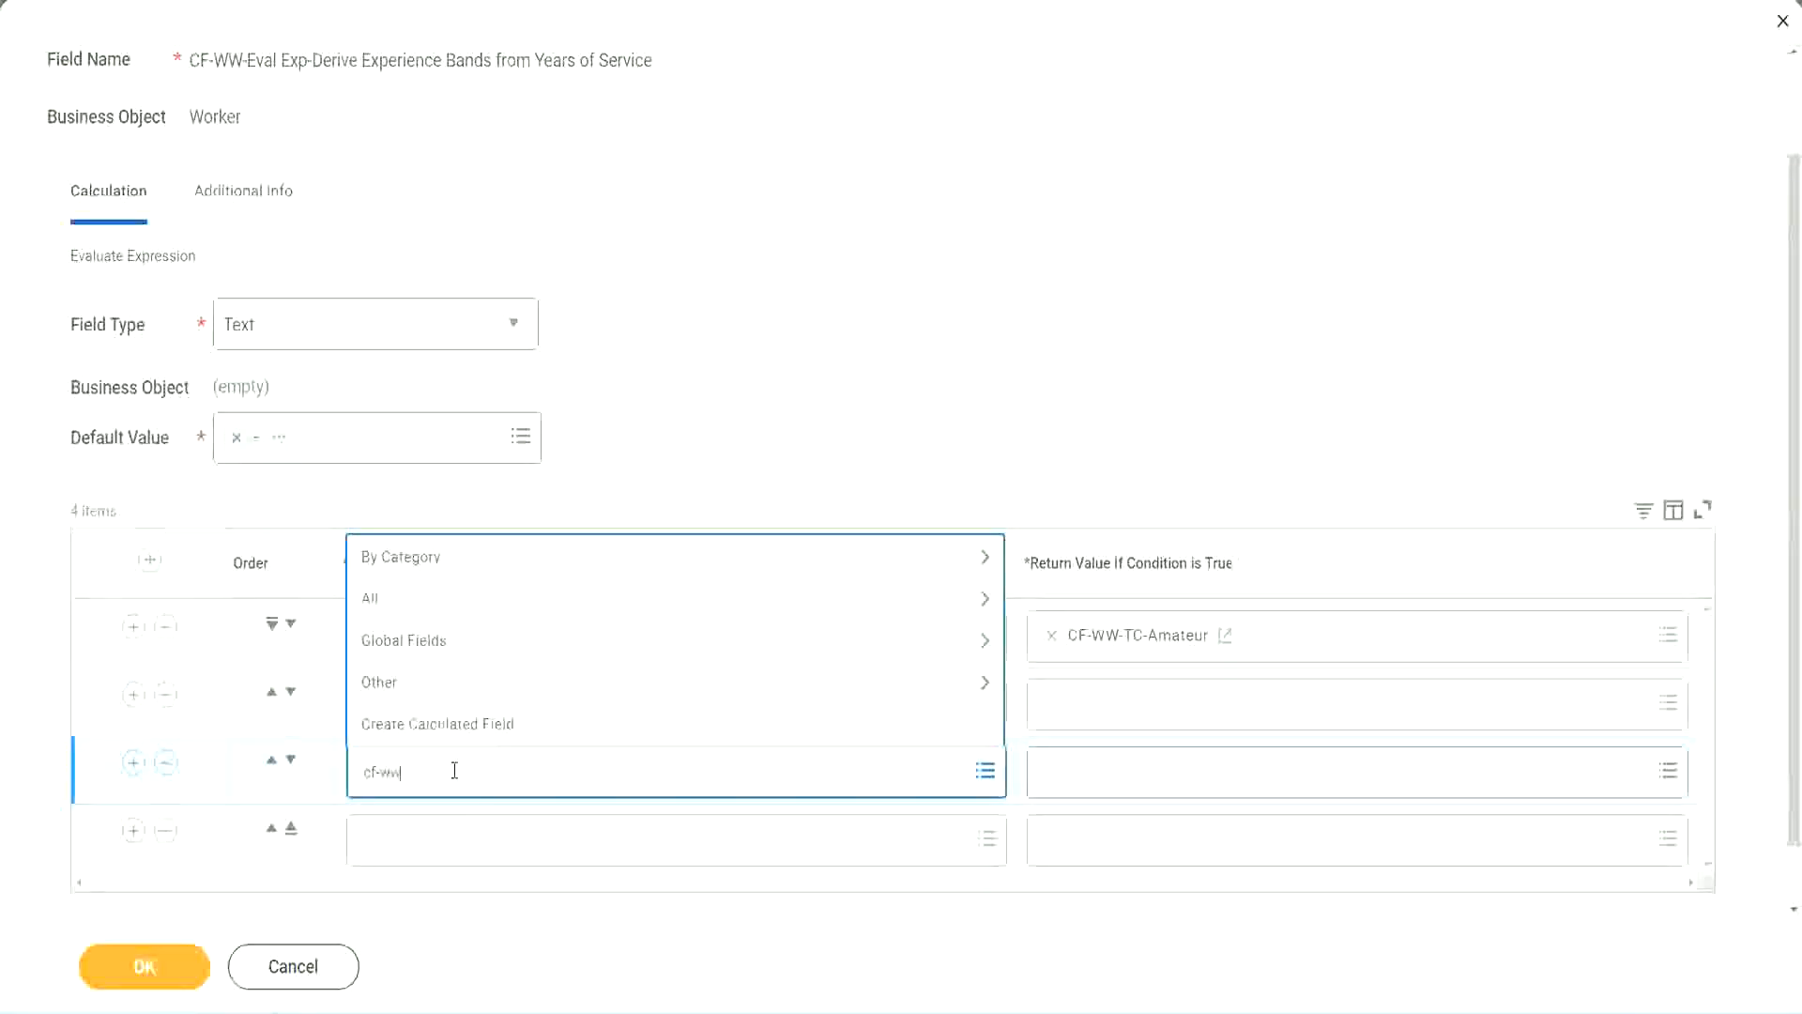
{"action": "type", "text": "-tf"}
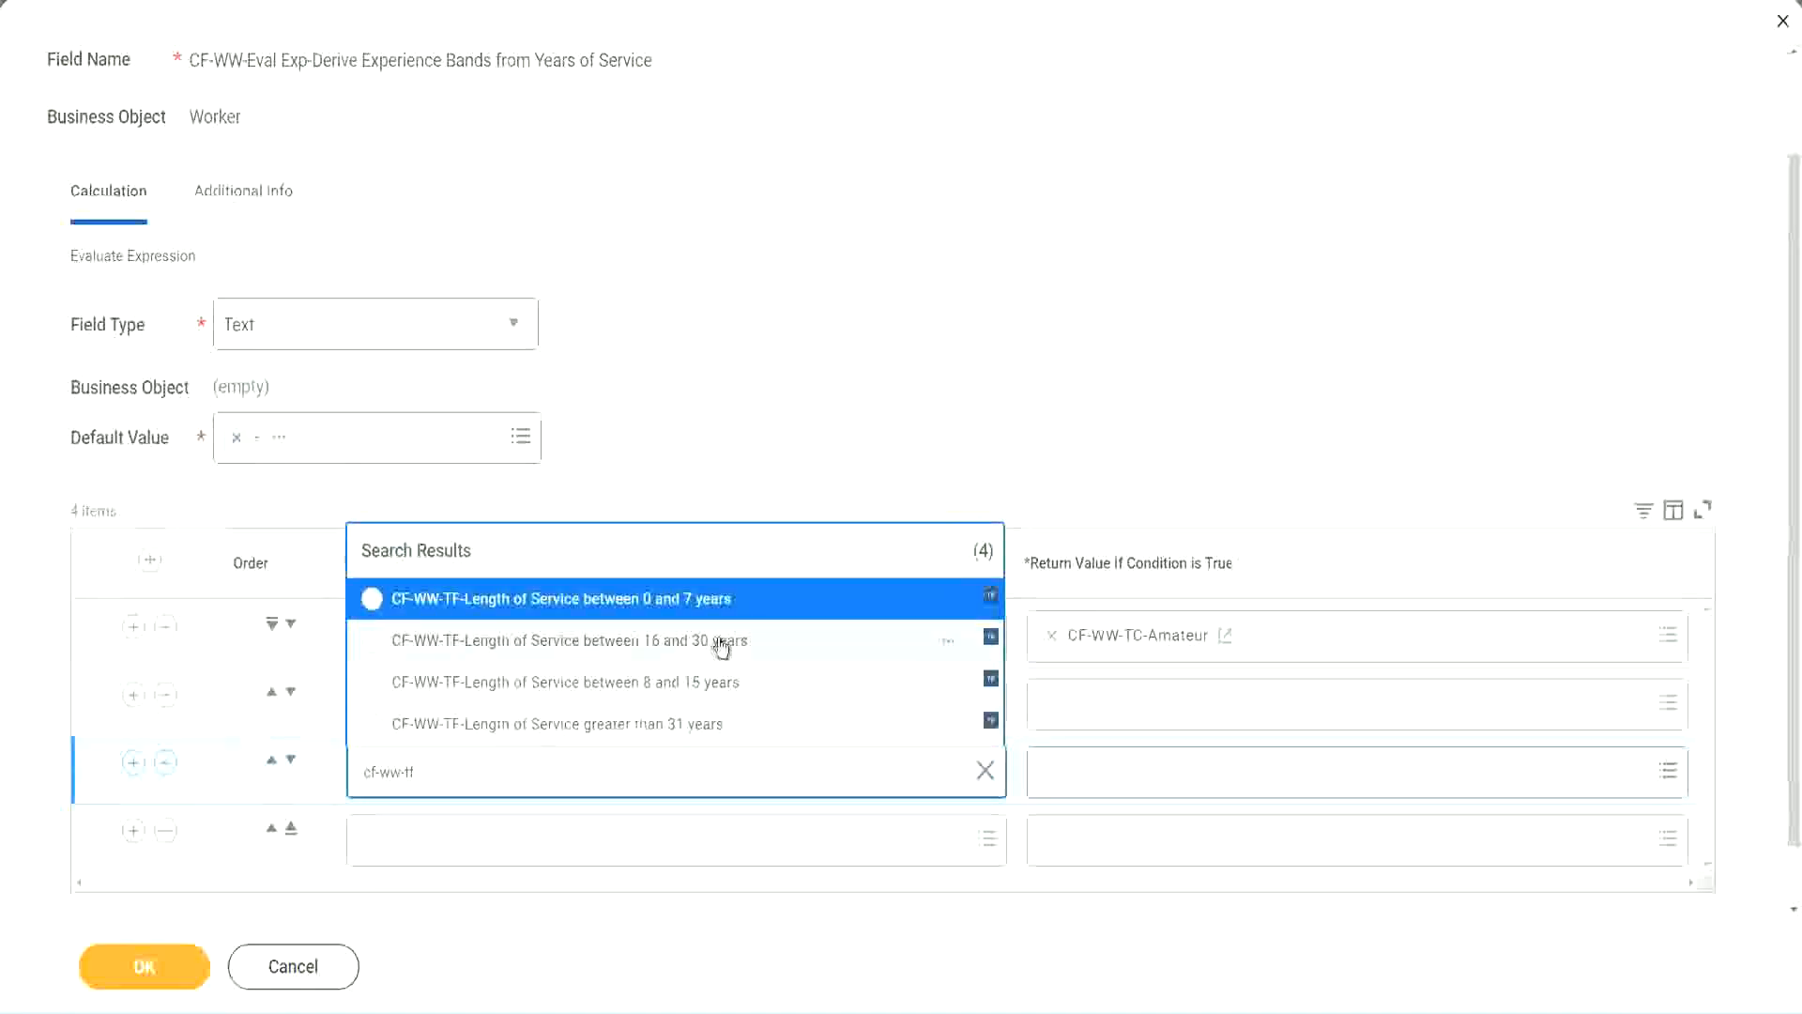
{"action": "left_click", "coordinate": [723, 648]}
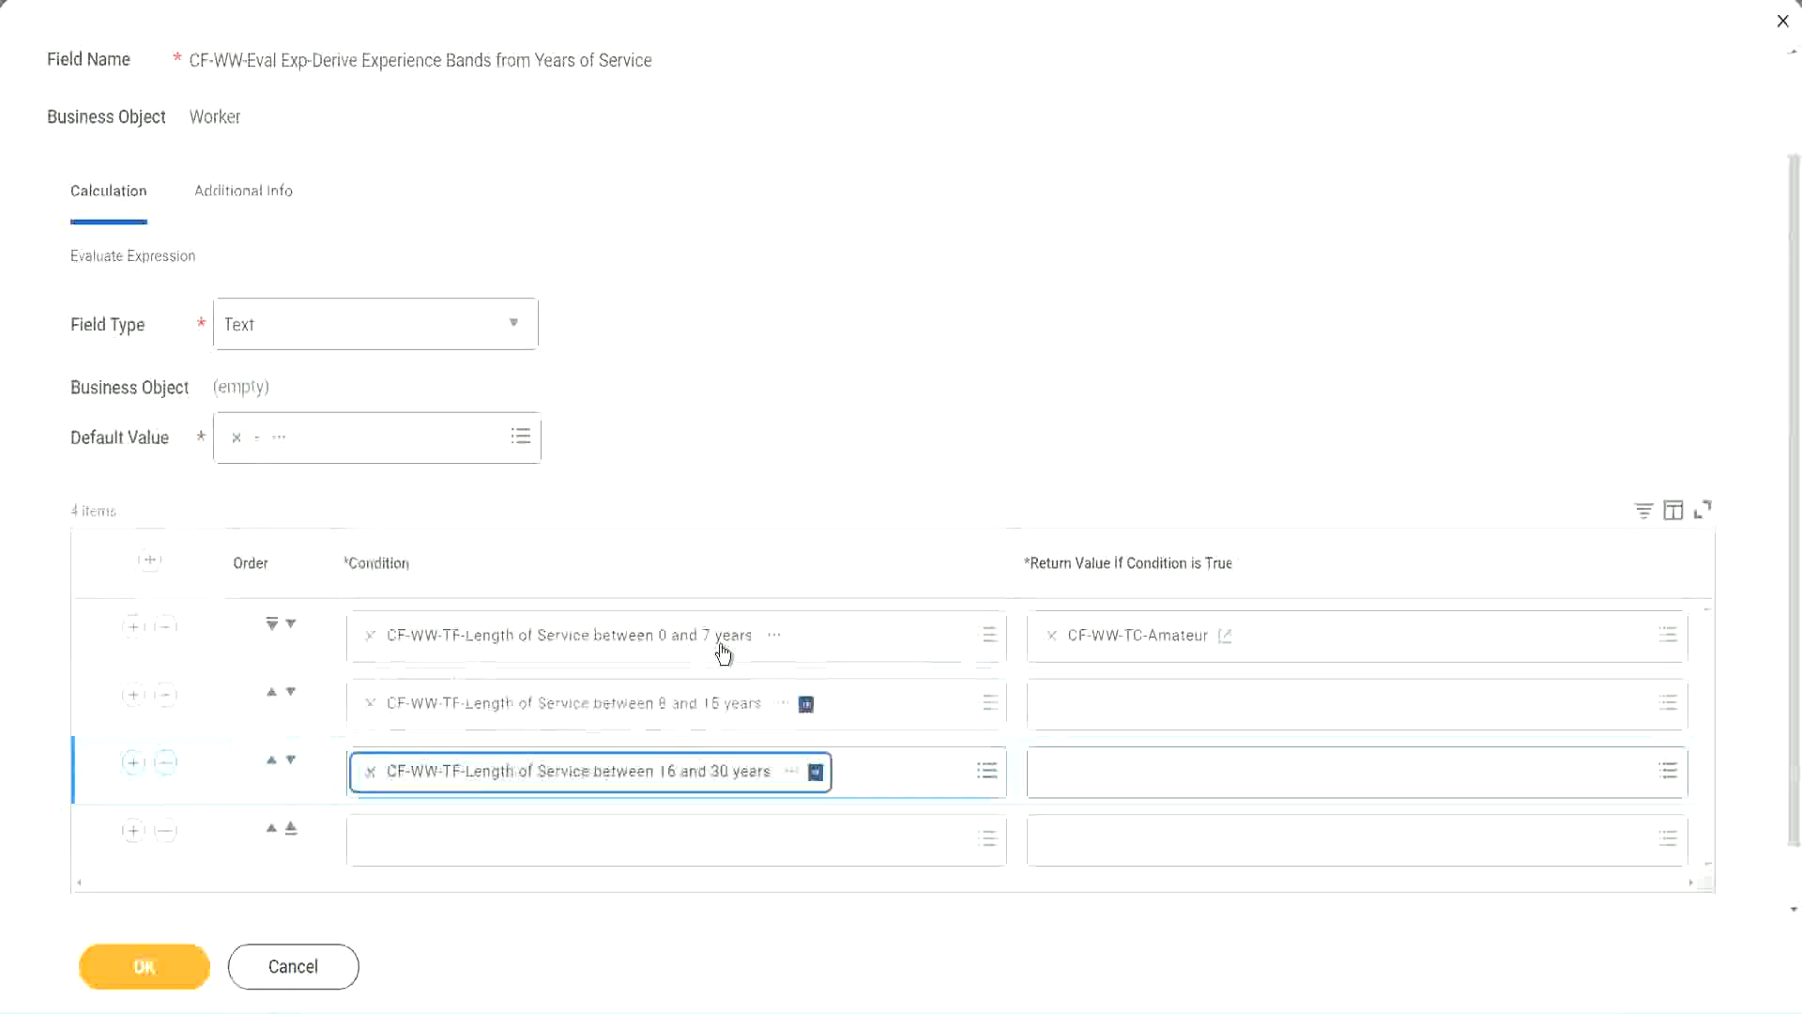
- Set the fourth row's condition to CF-WW-TF-Length of Service greater than 31 years
{"action": "left_click", "coordinate": [427, 852]}
{"action": "type", "text": "c"}
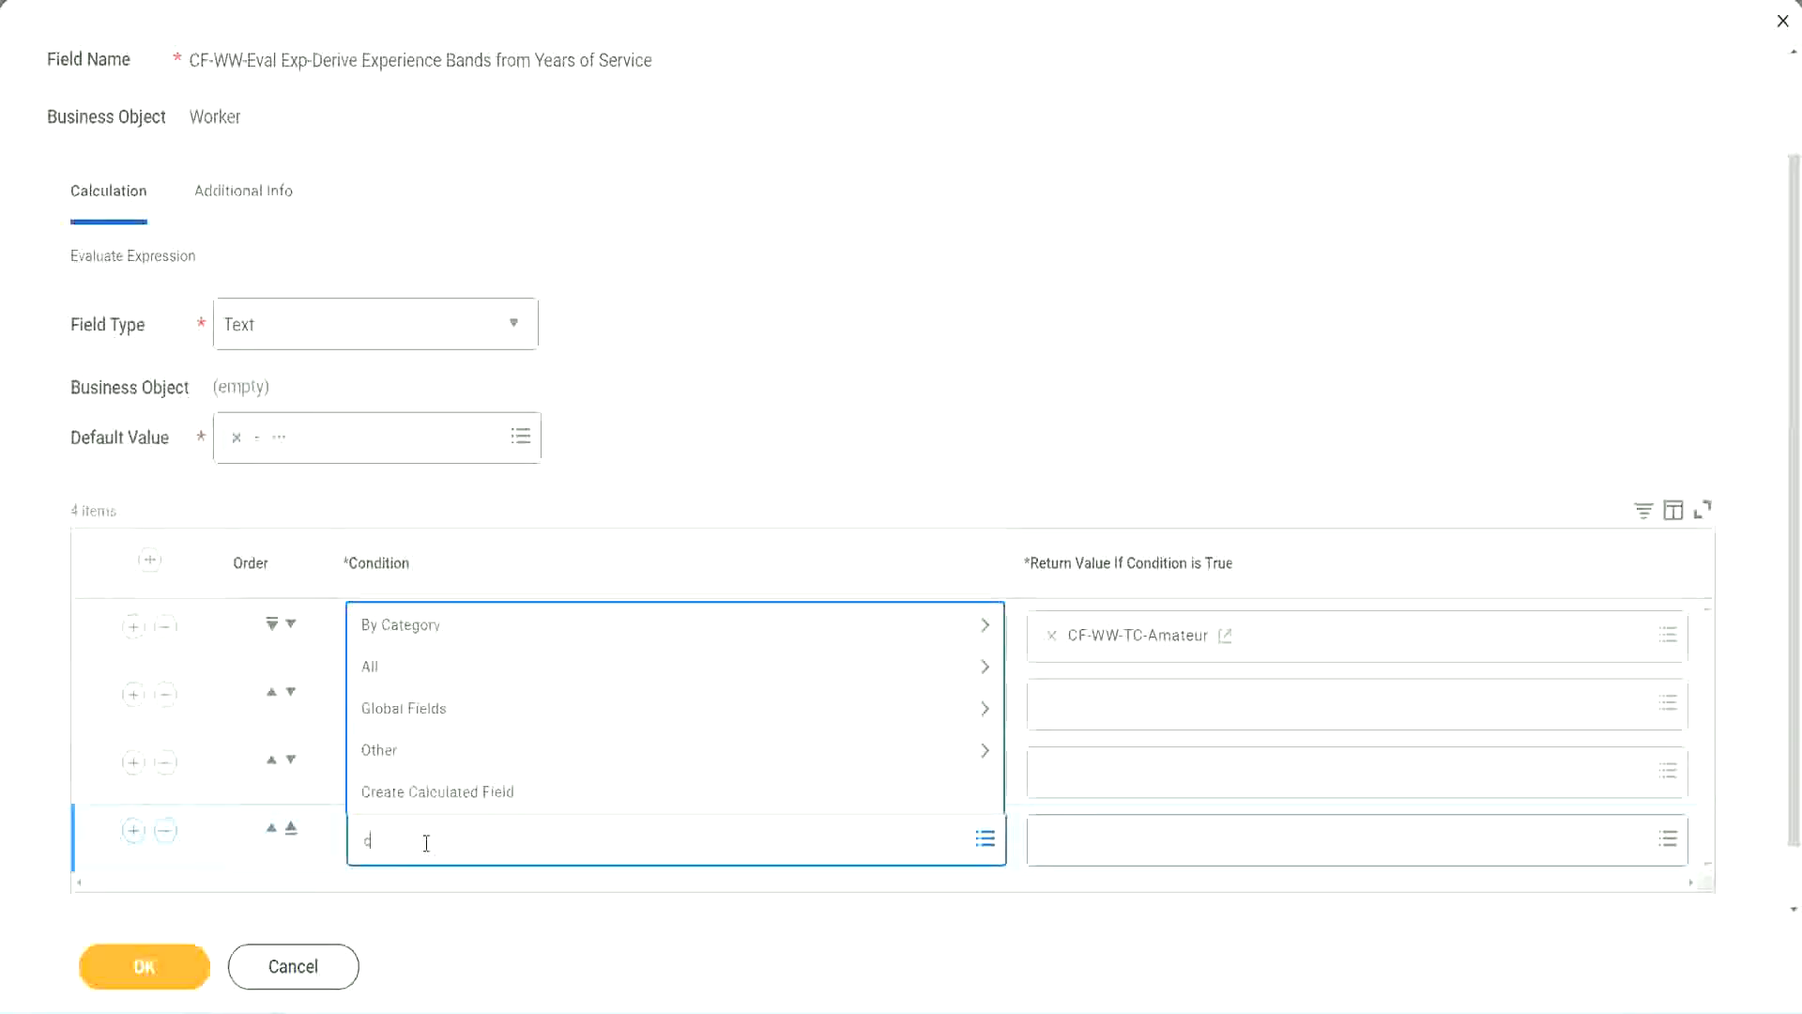
{"action": "type", "text": "f-ww"}
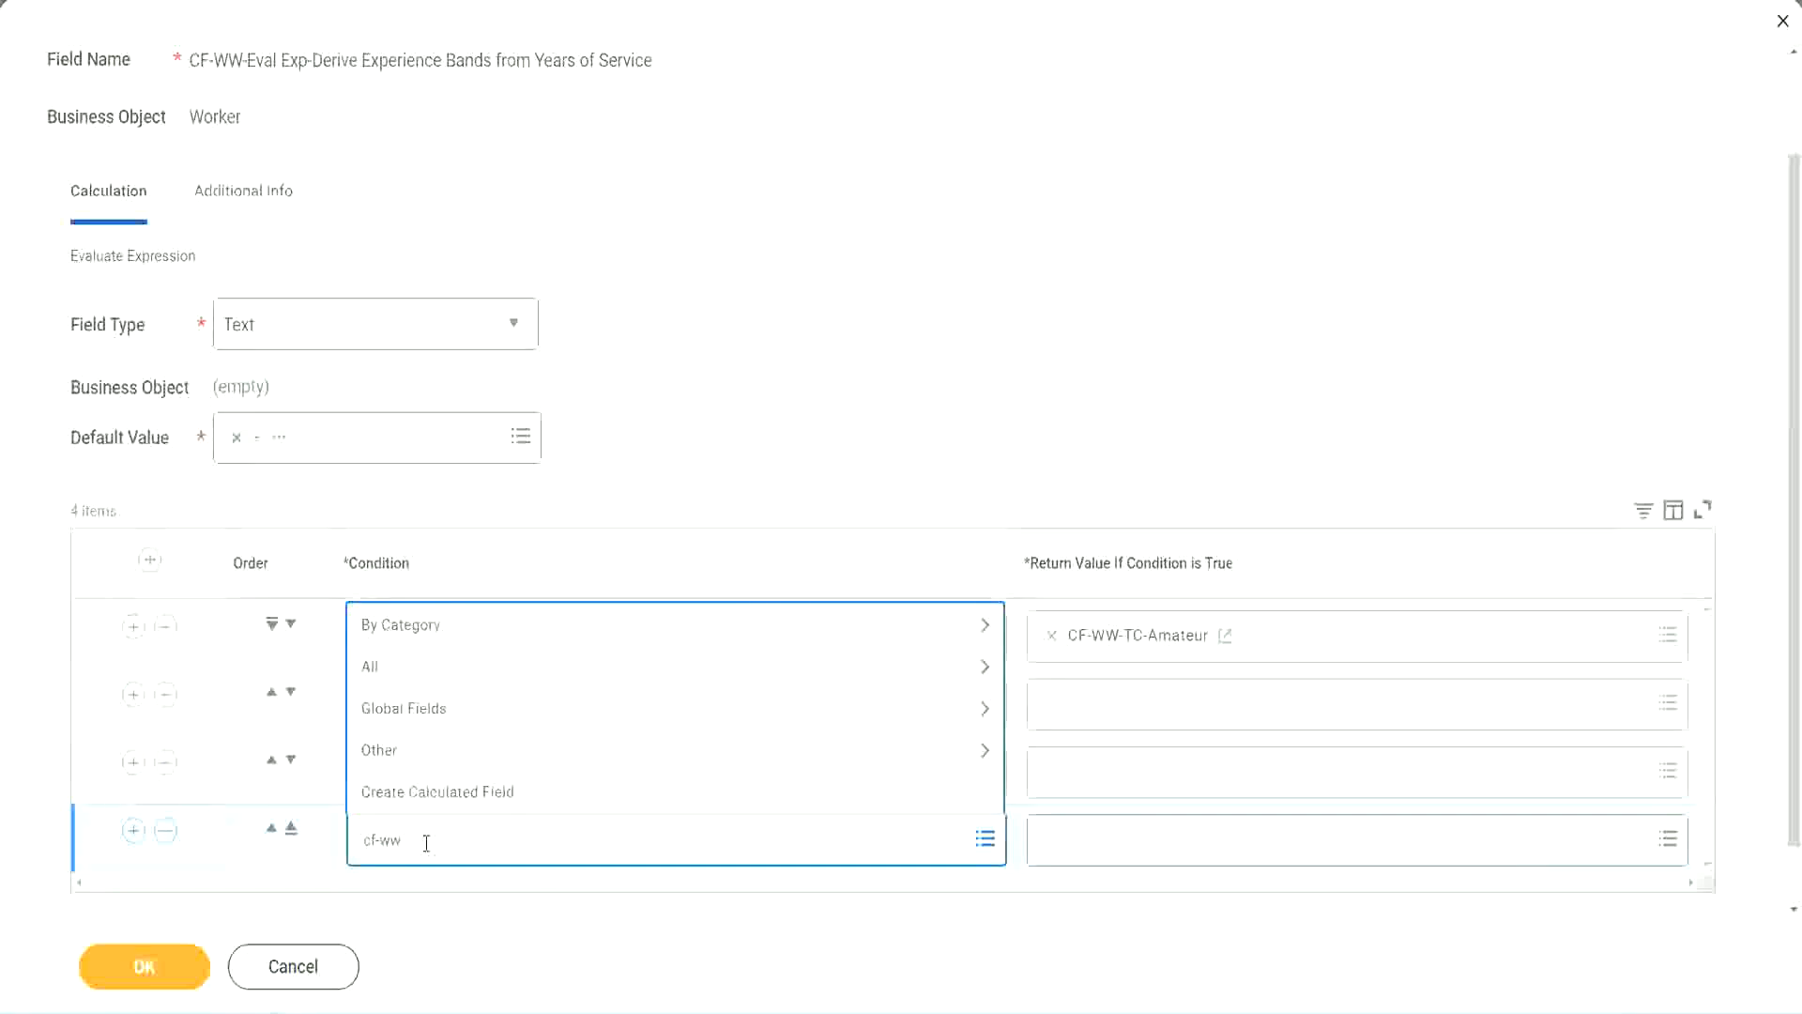
{"action": "type", "text": " tf 31"}
{"action": "key", "text": "Return"}
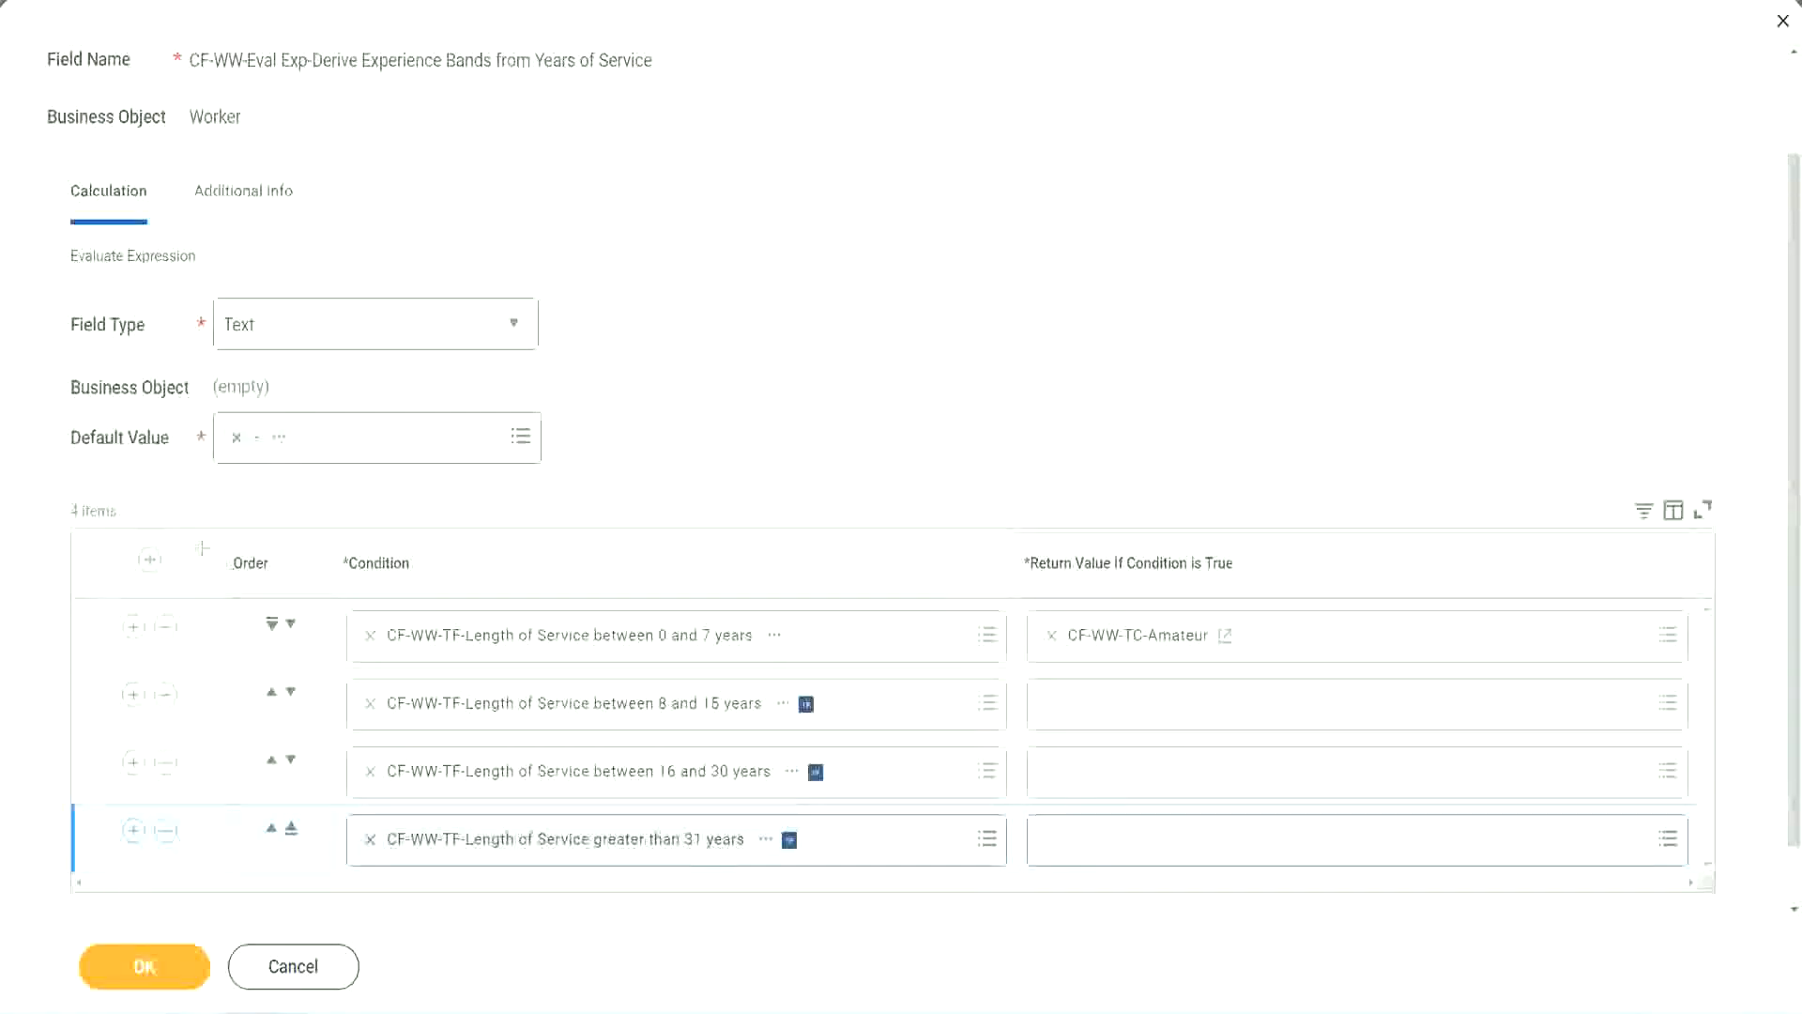
- Move the 8 to 15 years condition above the 0 to 7 years condition in the evaluation order
{"action": "left_click_drag", "start_coordinate": [202, 546], "coordinate": [200, 736]}
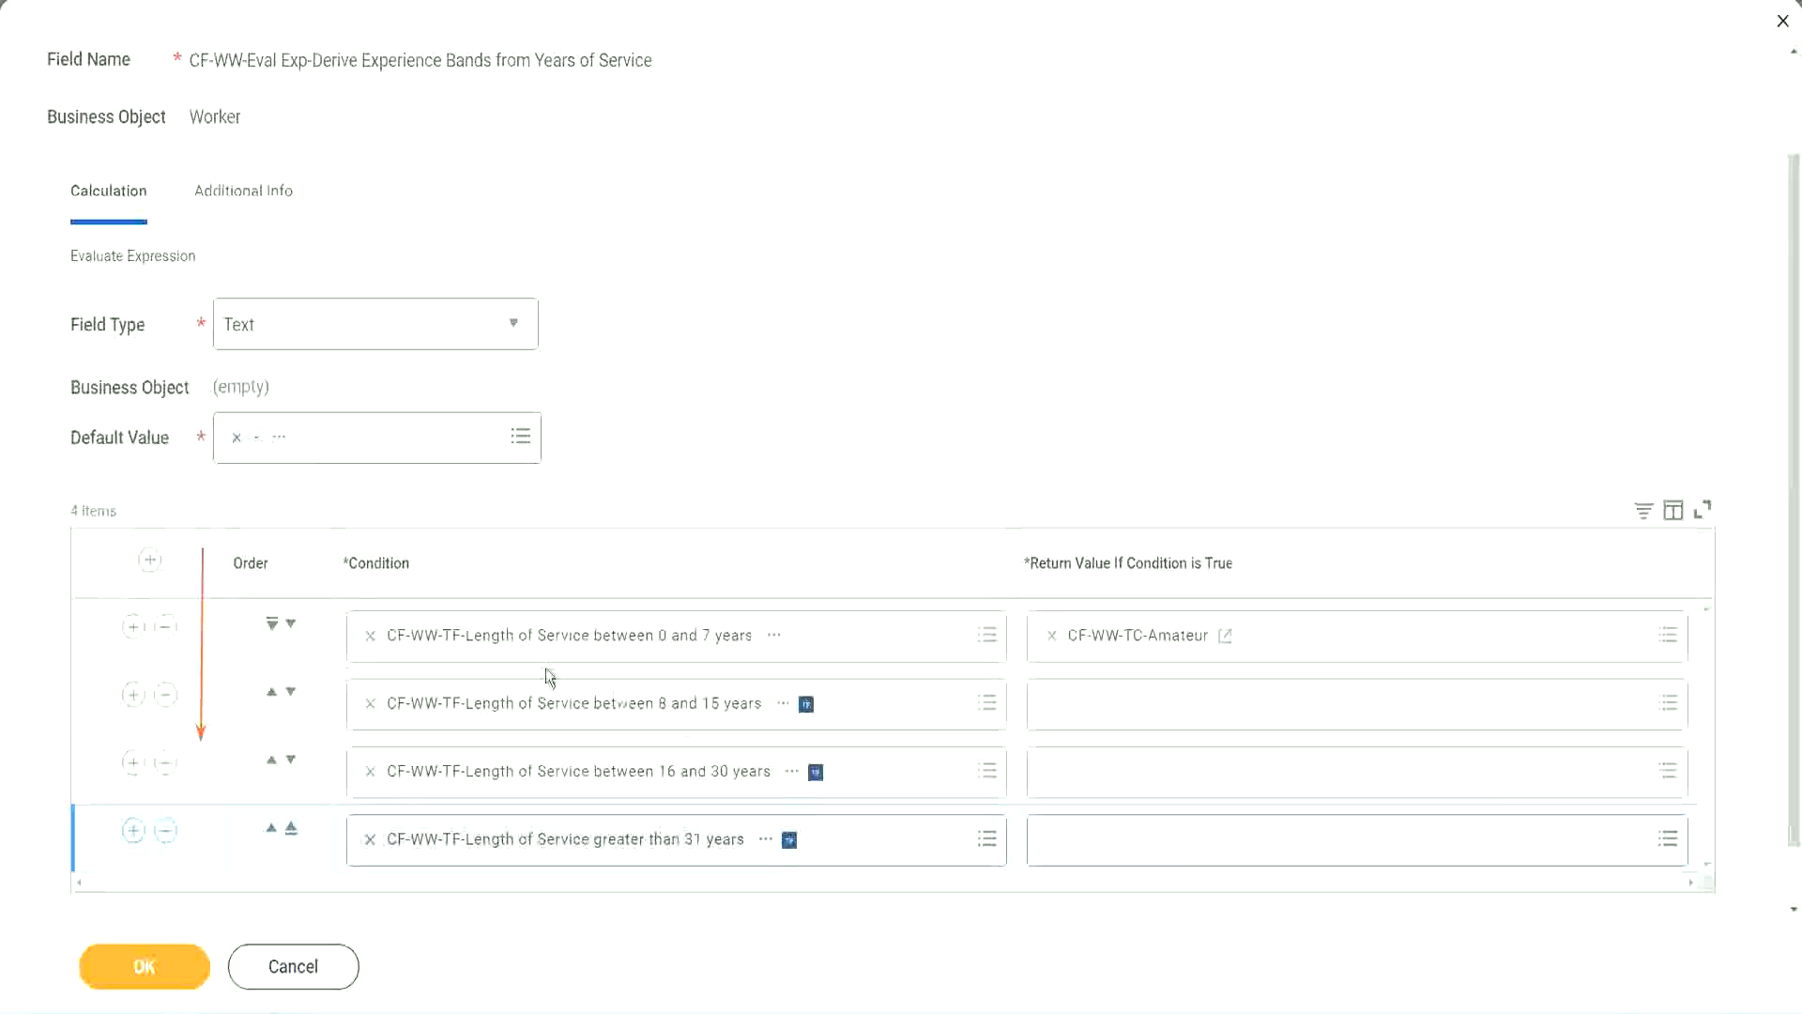
{"action": "left_click", "coordinate": [272, 693]}
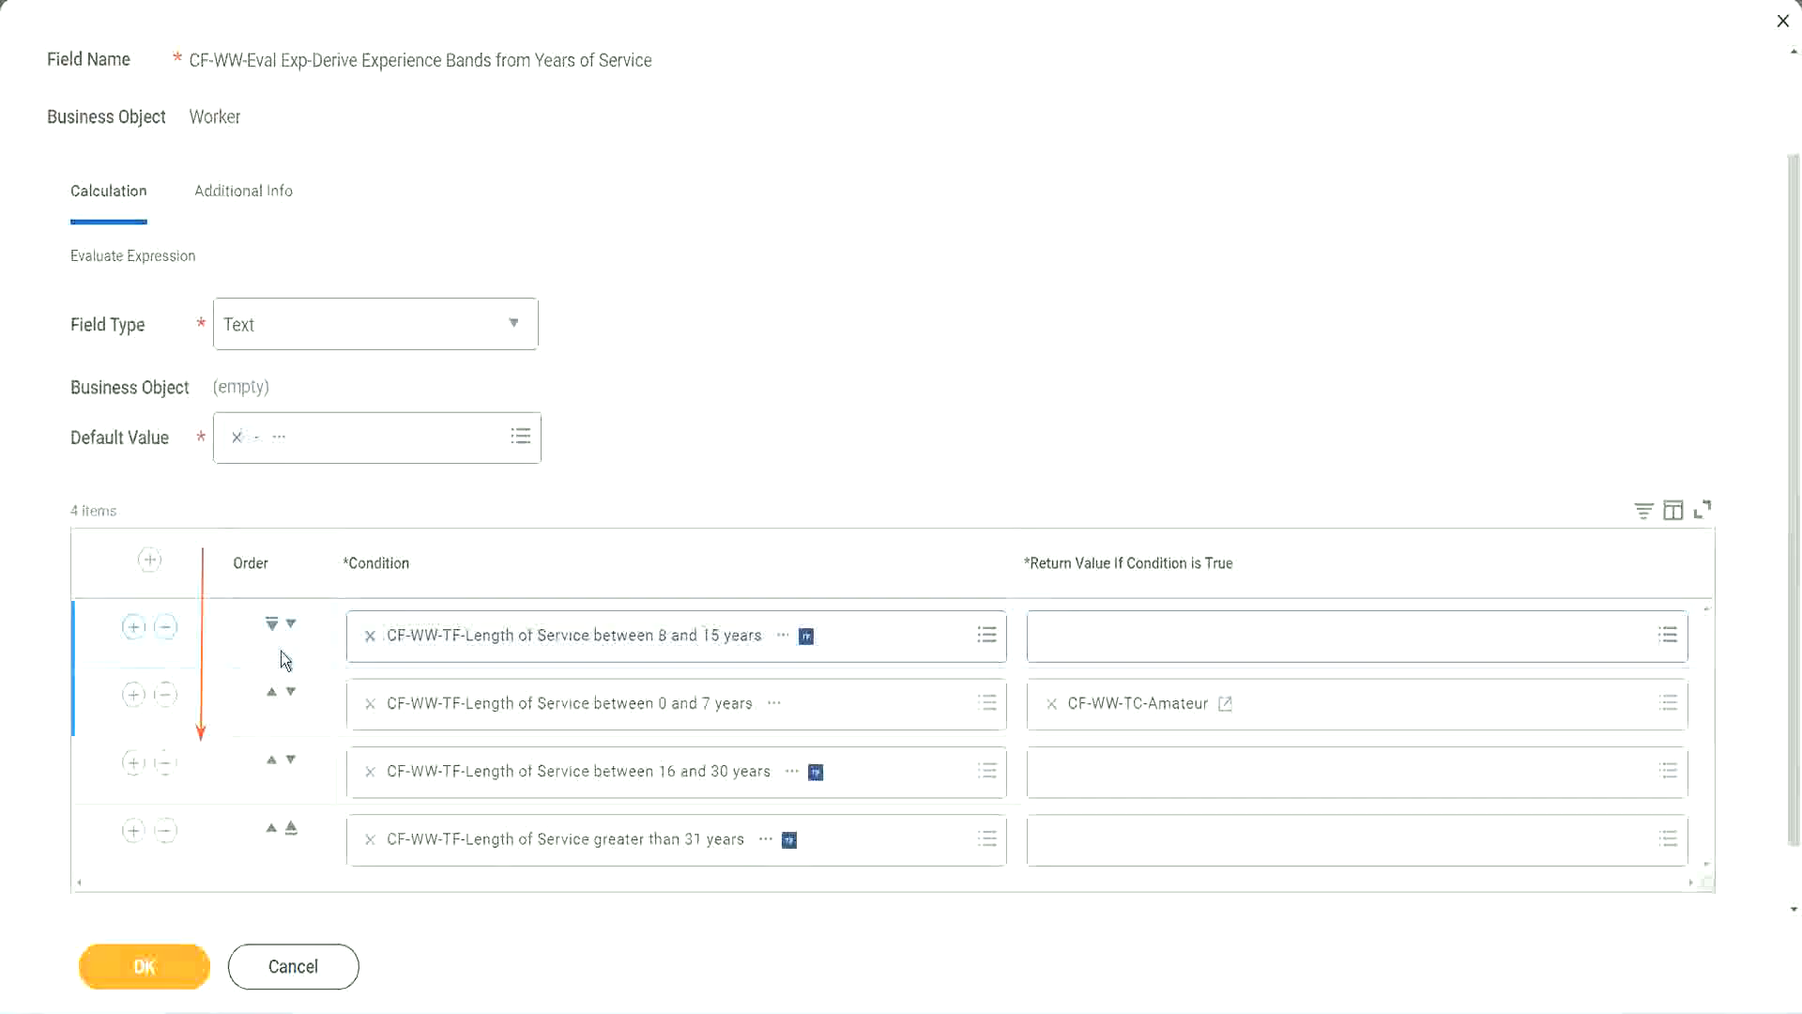
{"action": "left_click", "coordinate": [291, 627]}
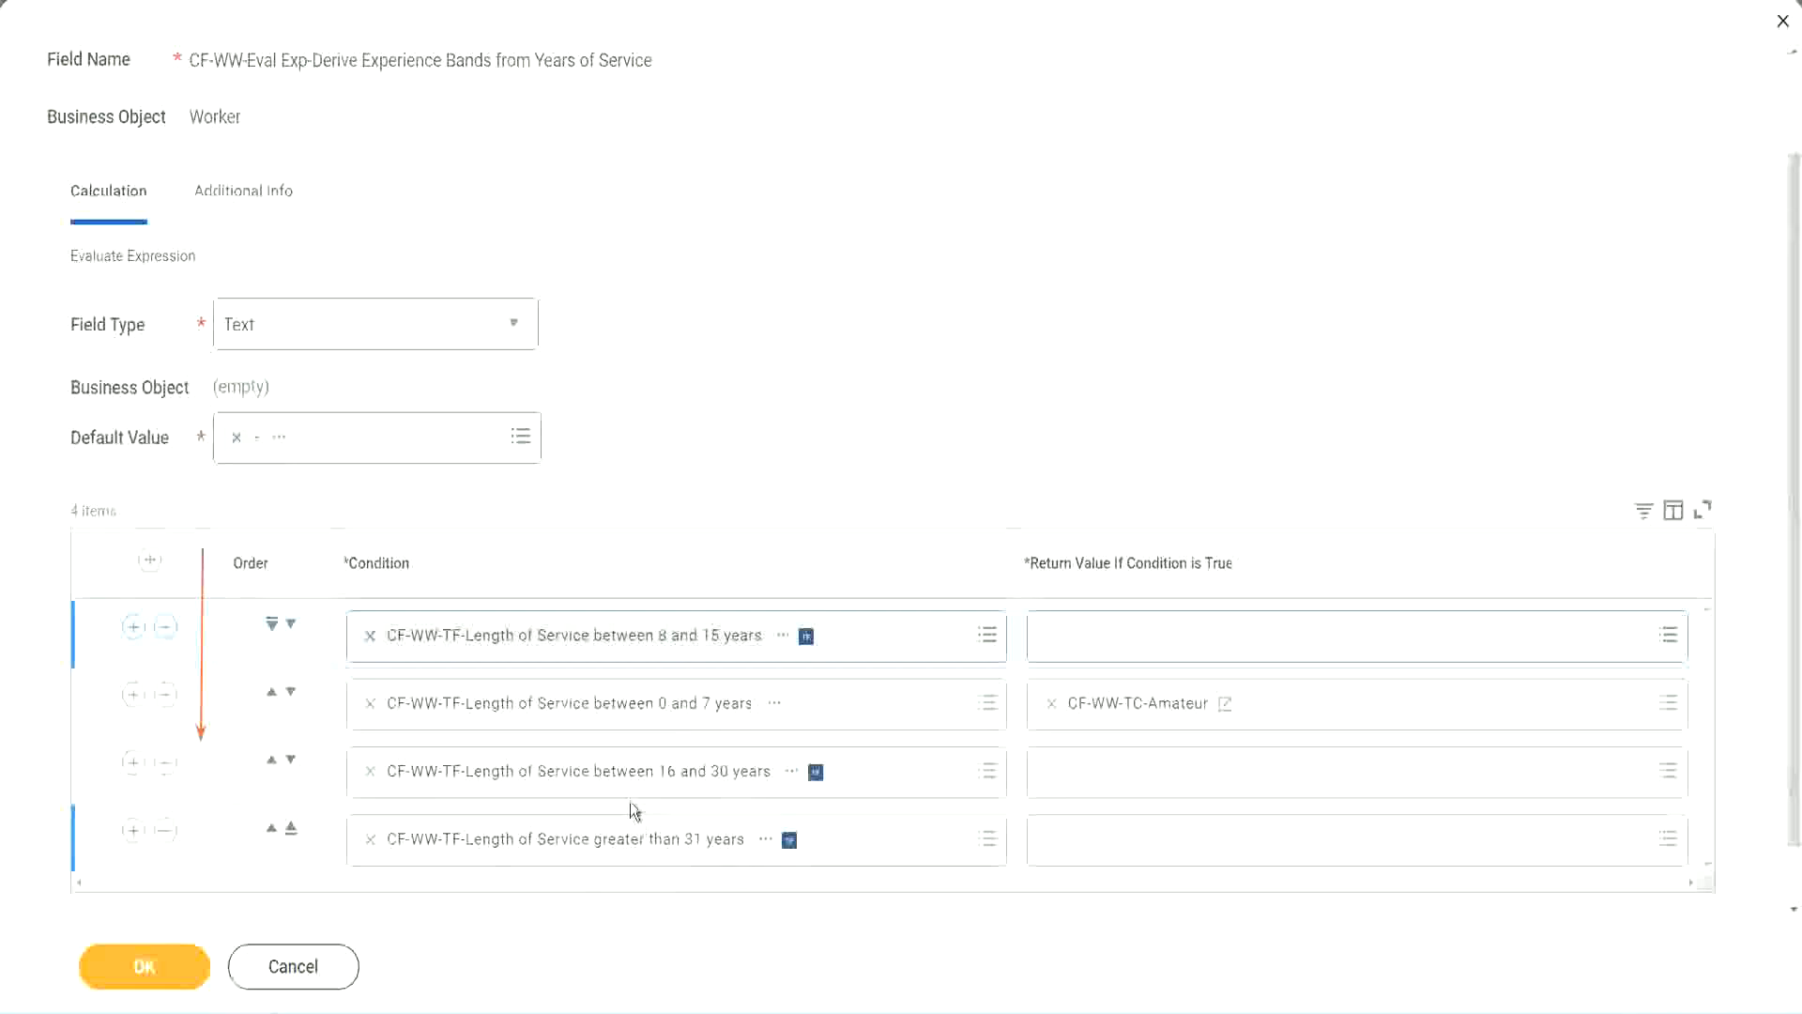
- Copy the text of the CF-WW-TC-Amateur return value and move the 8 to 15 years condition back to second place
{"action": "right_click", "coordinate": [1142, 718]}
{"action": "left_click", "coordinate": [1080, 809]}
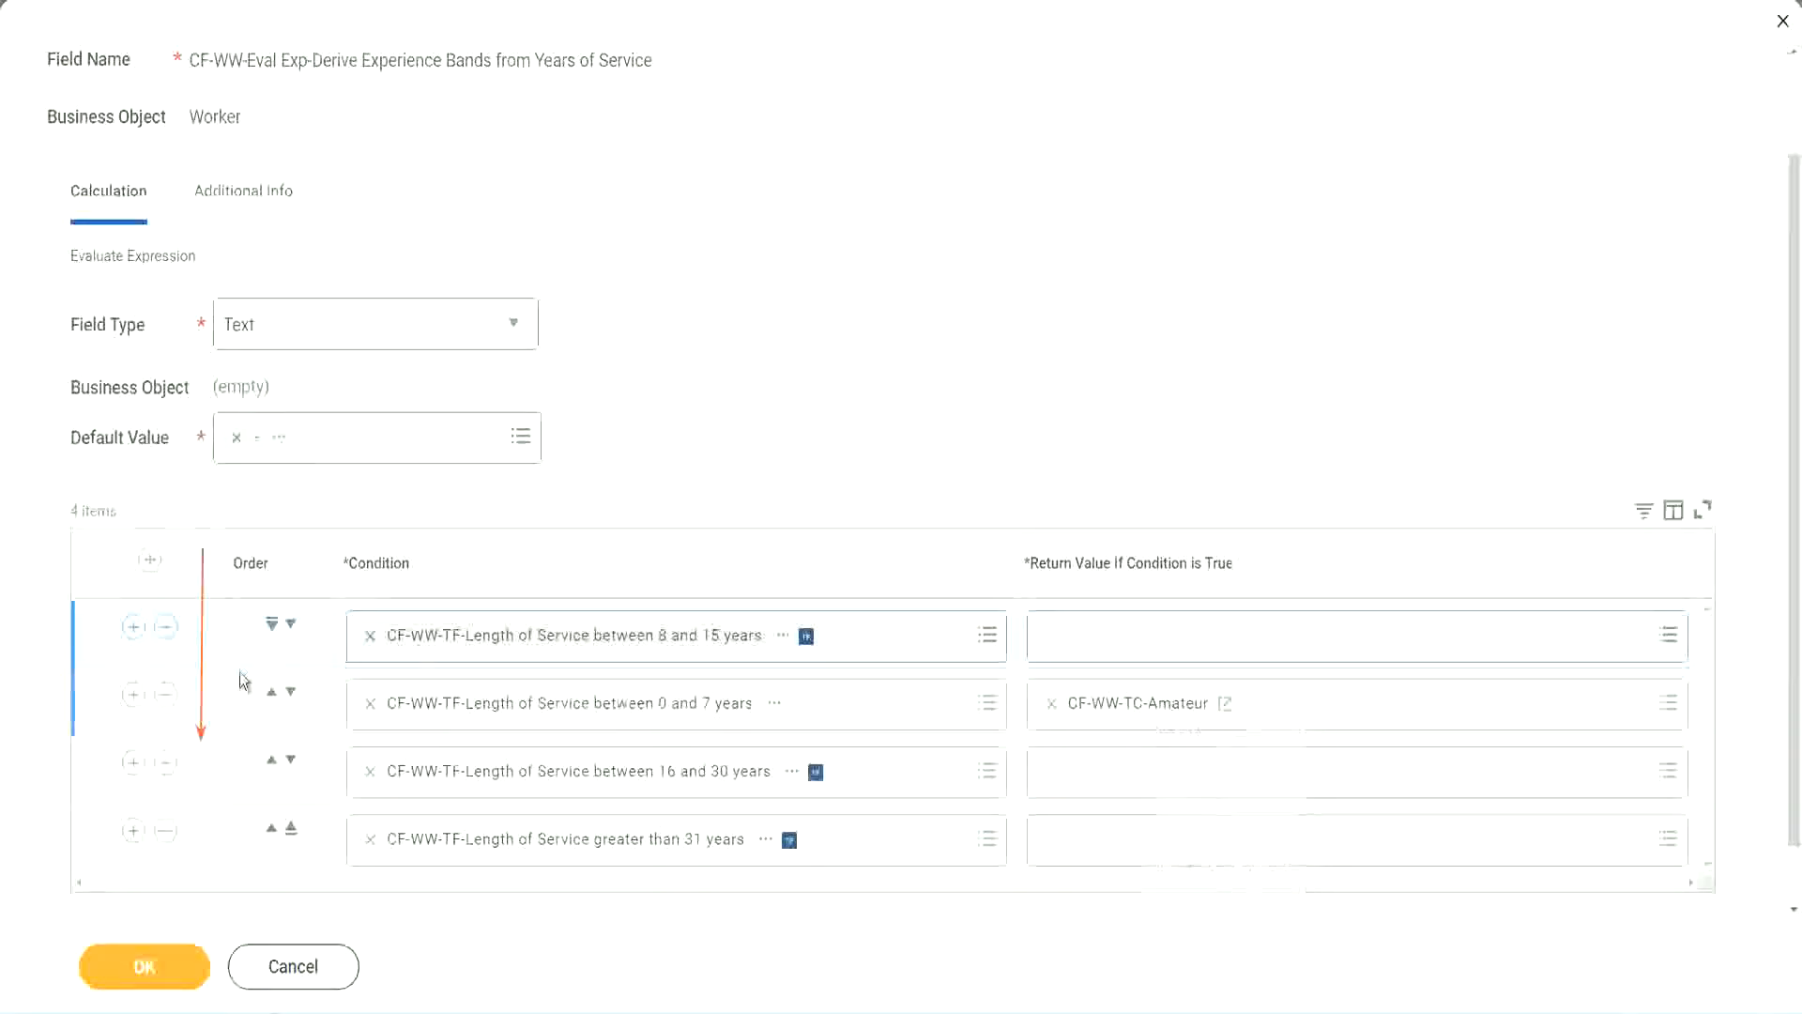
{"action": "left_click", "coordinate": [291, 624]}
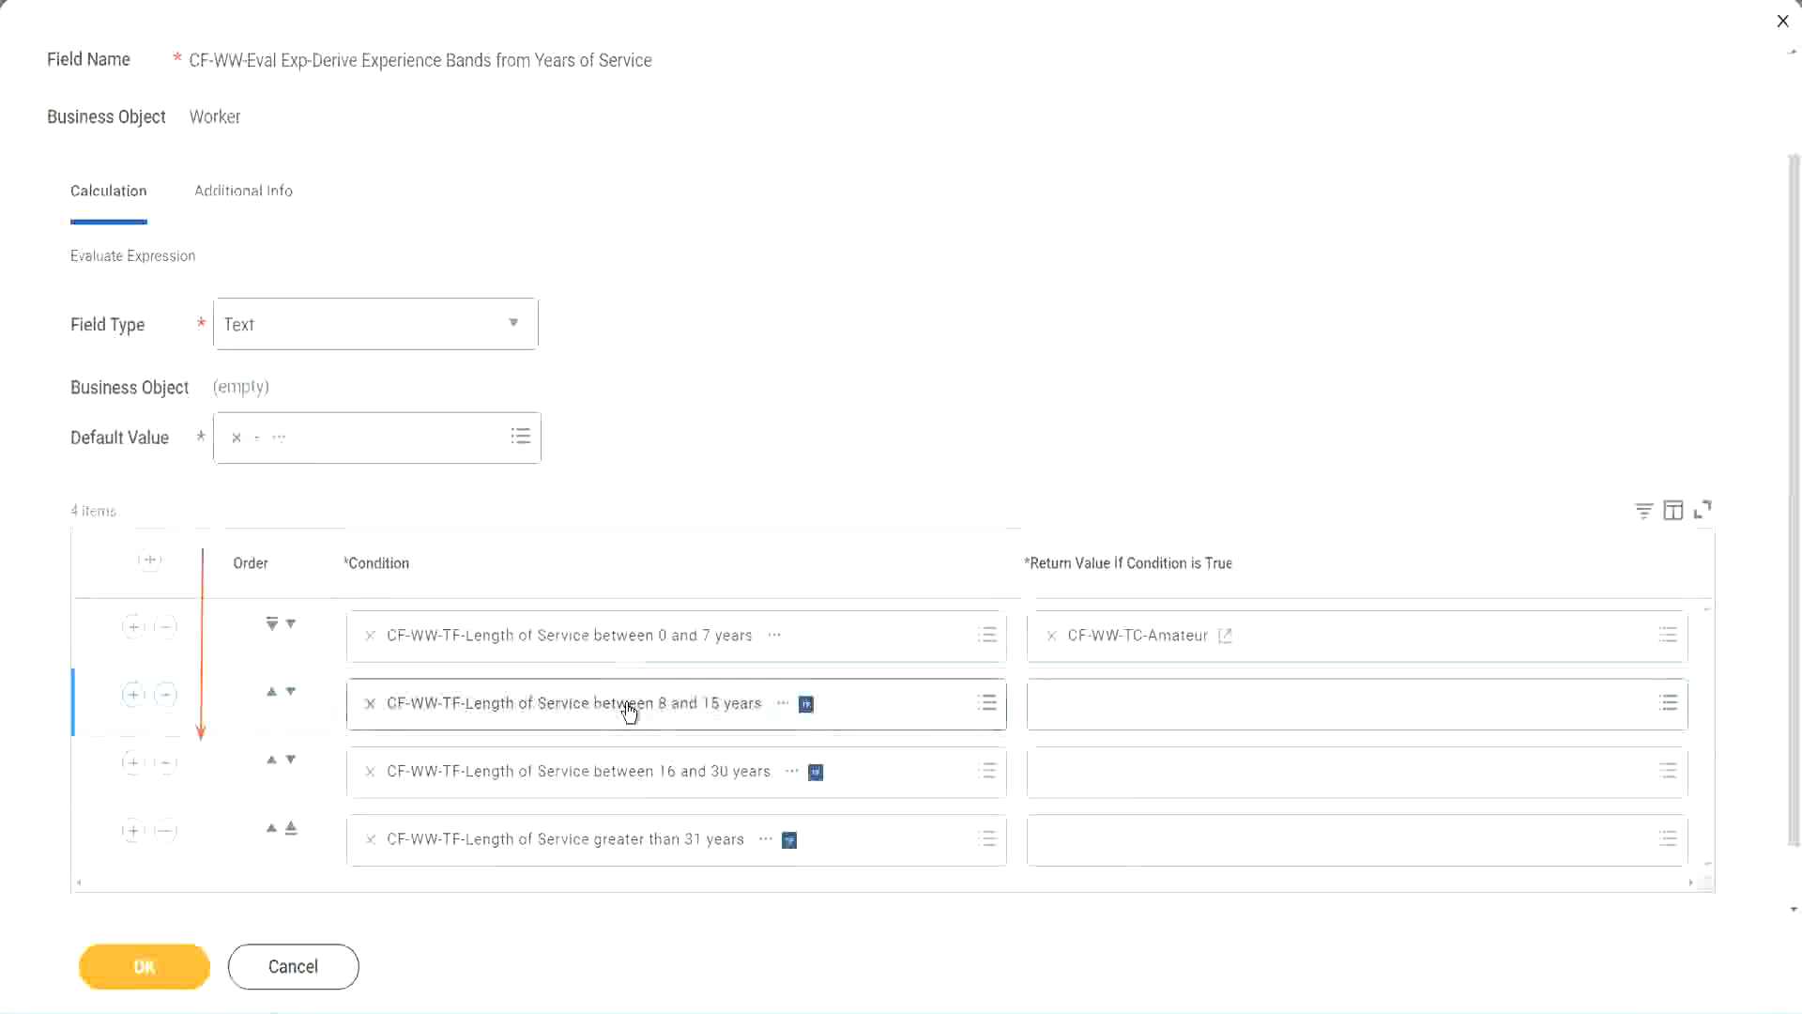
- Create a Global Text Constant calculated field named CF-WW-TC-Experienced for the 8 to 15 years return value and continue to its calculation settings
{"action": "left_click", "coordinate": [1040, 690]}
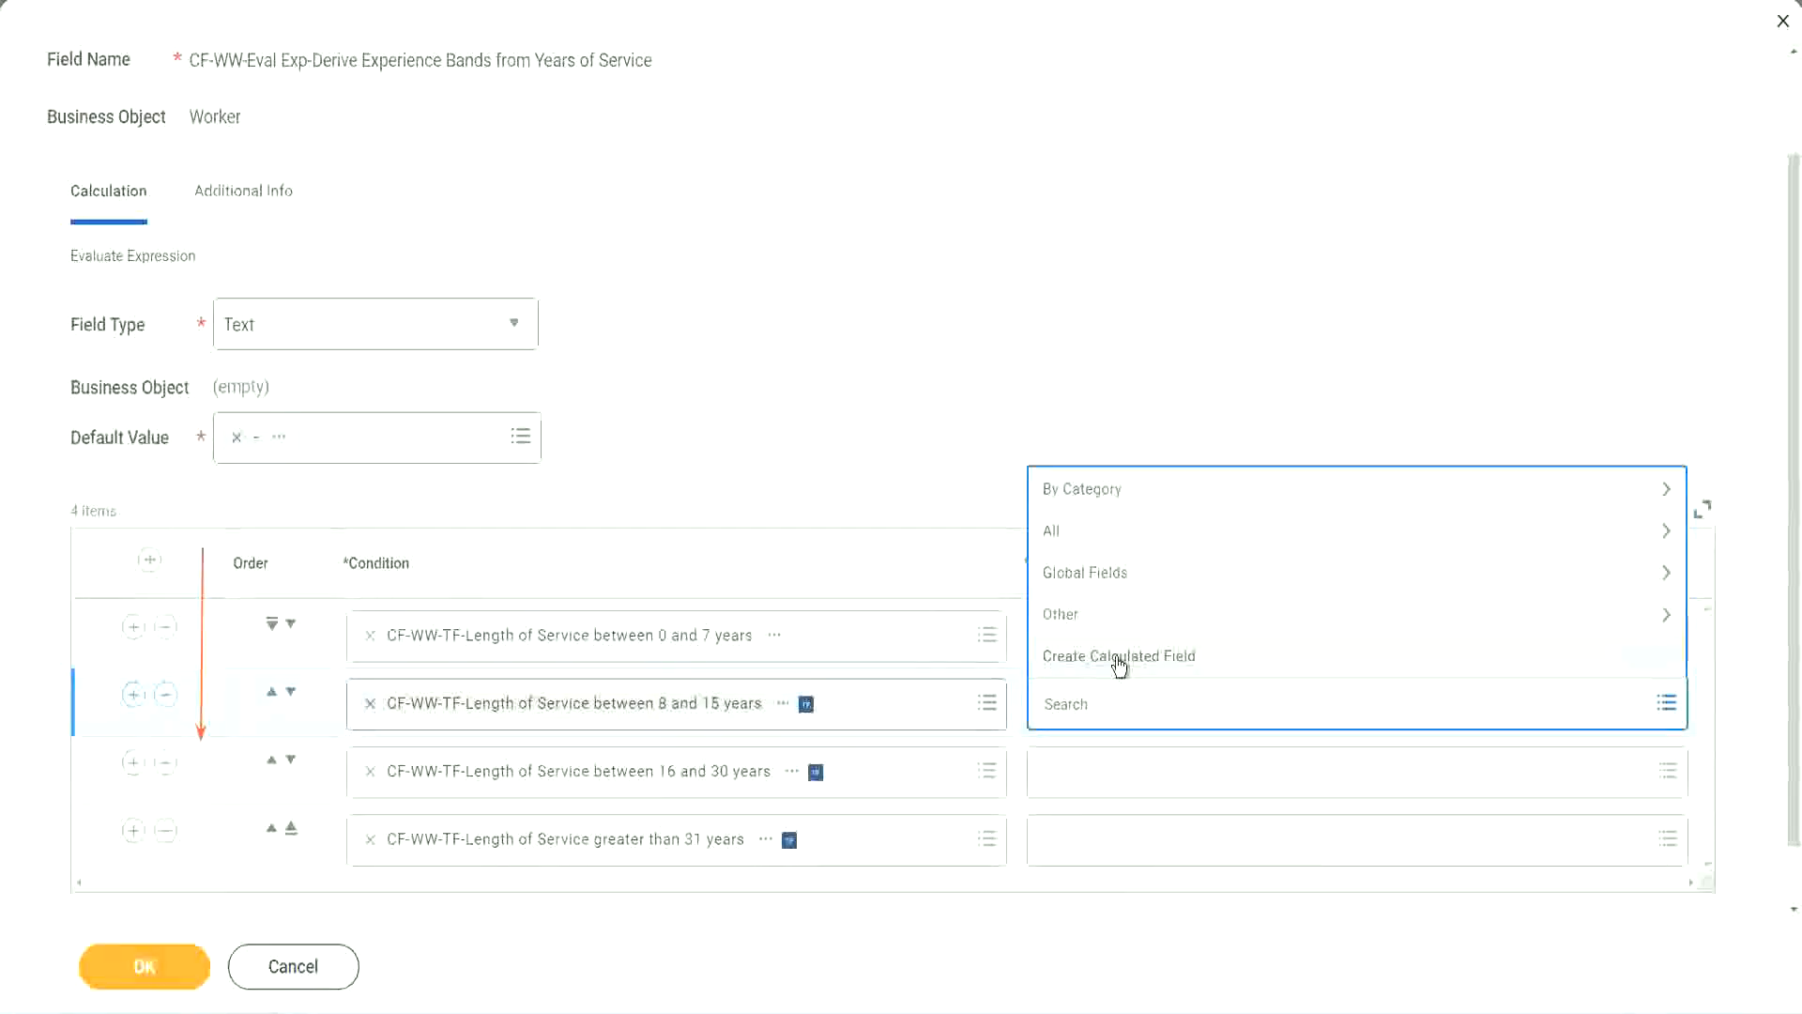
{"action": "left_click", "coordinate": [1117, 659]}
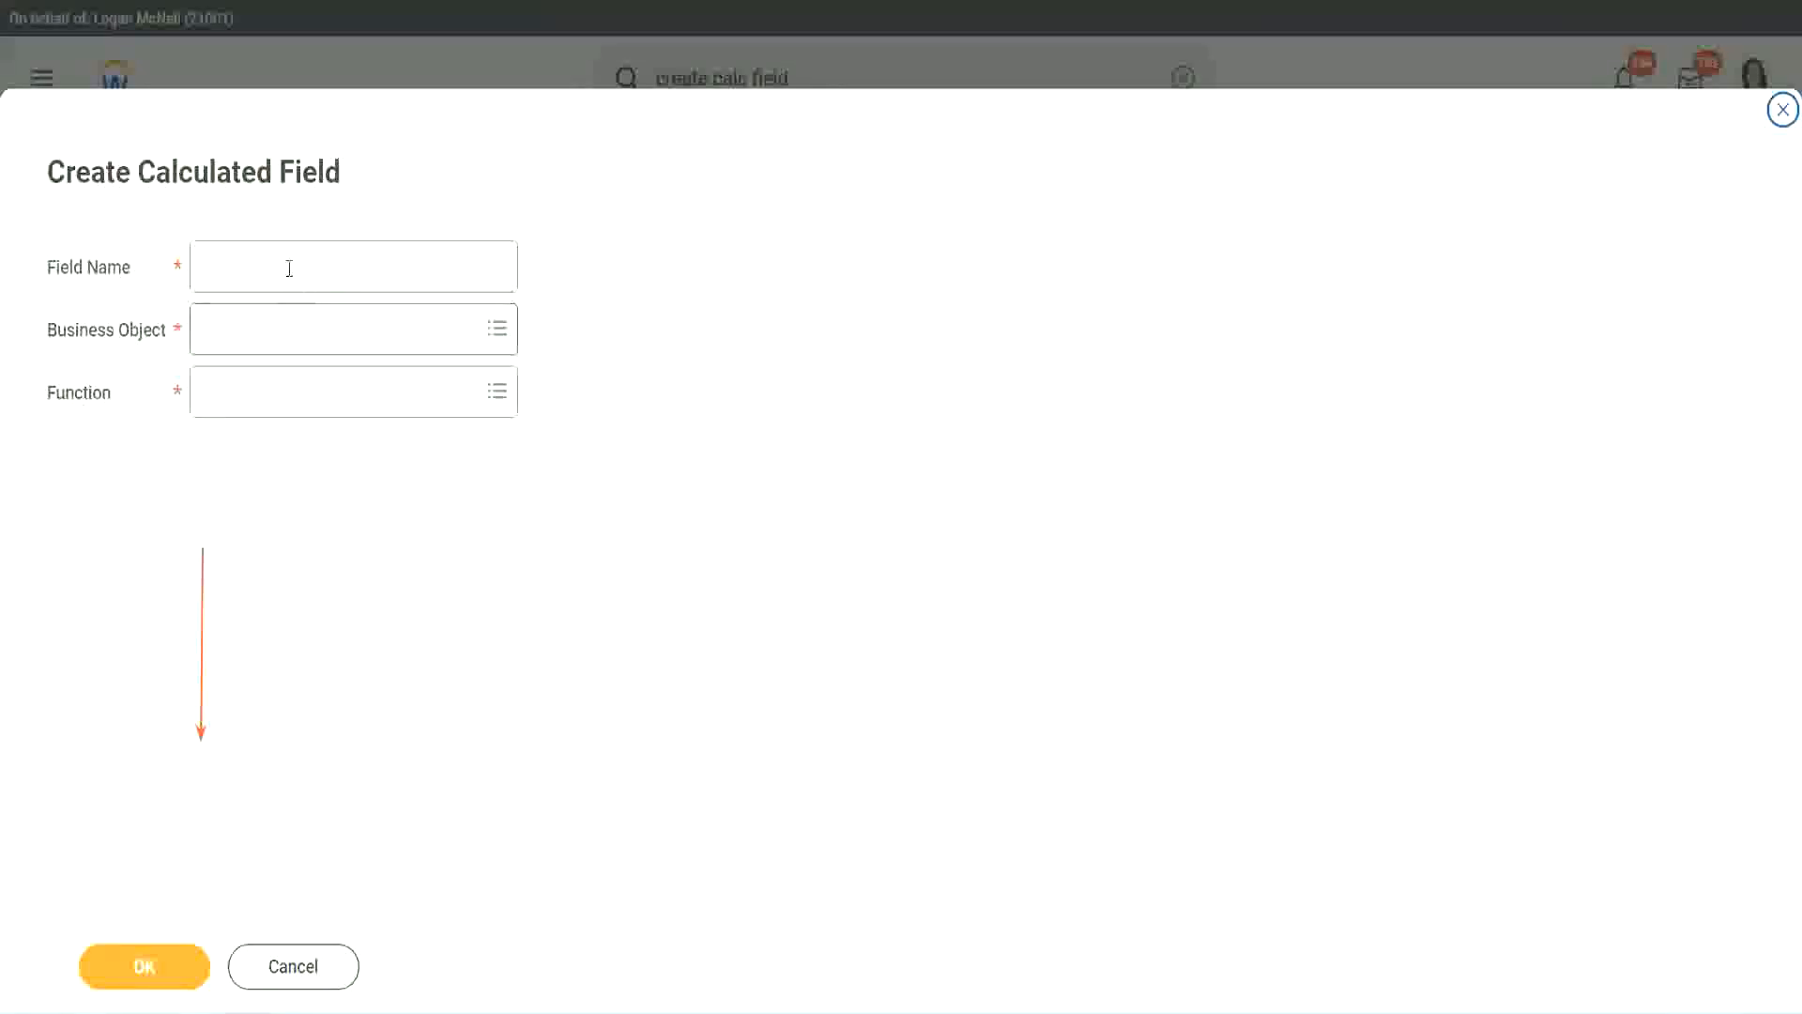
{"action": "left_click", "coordinate": [286, 267]}
{"action": "key", "text": "ctrl+v"}
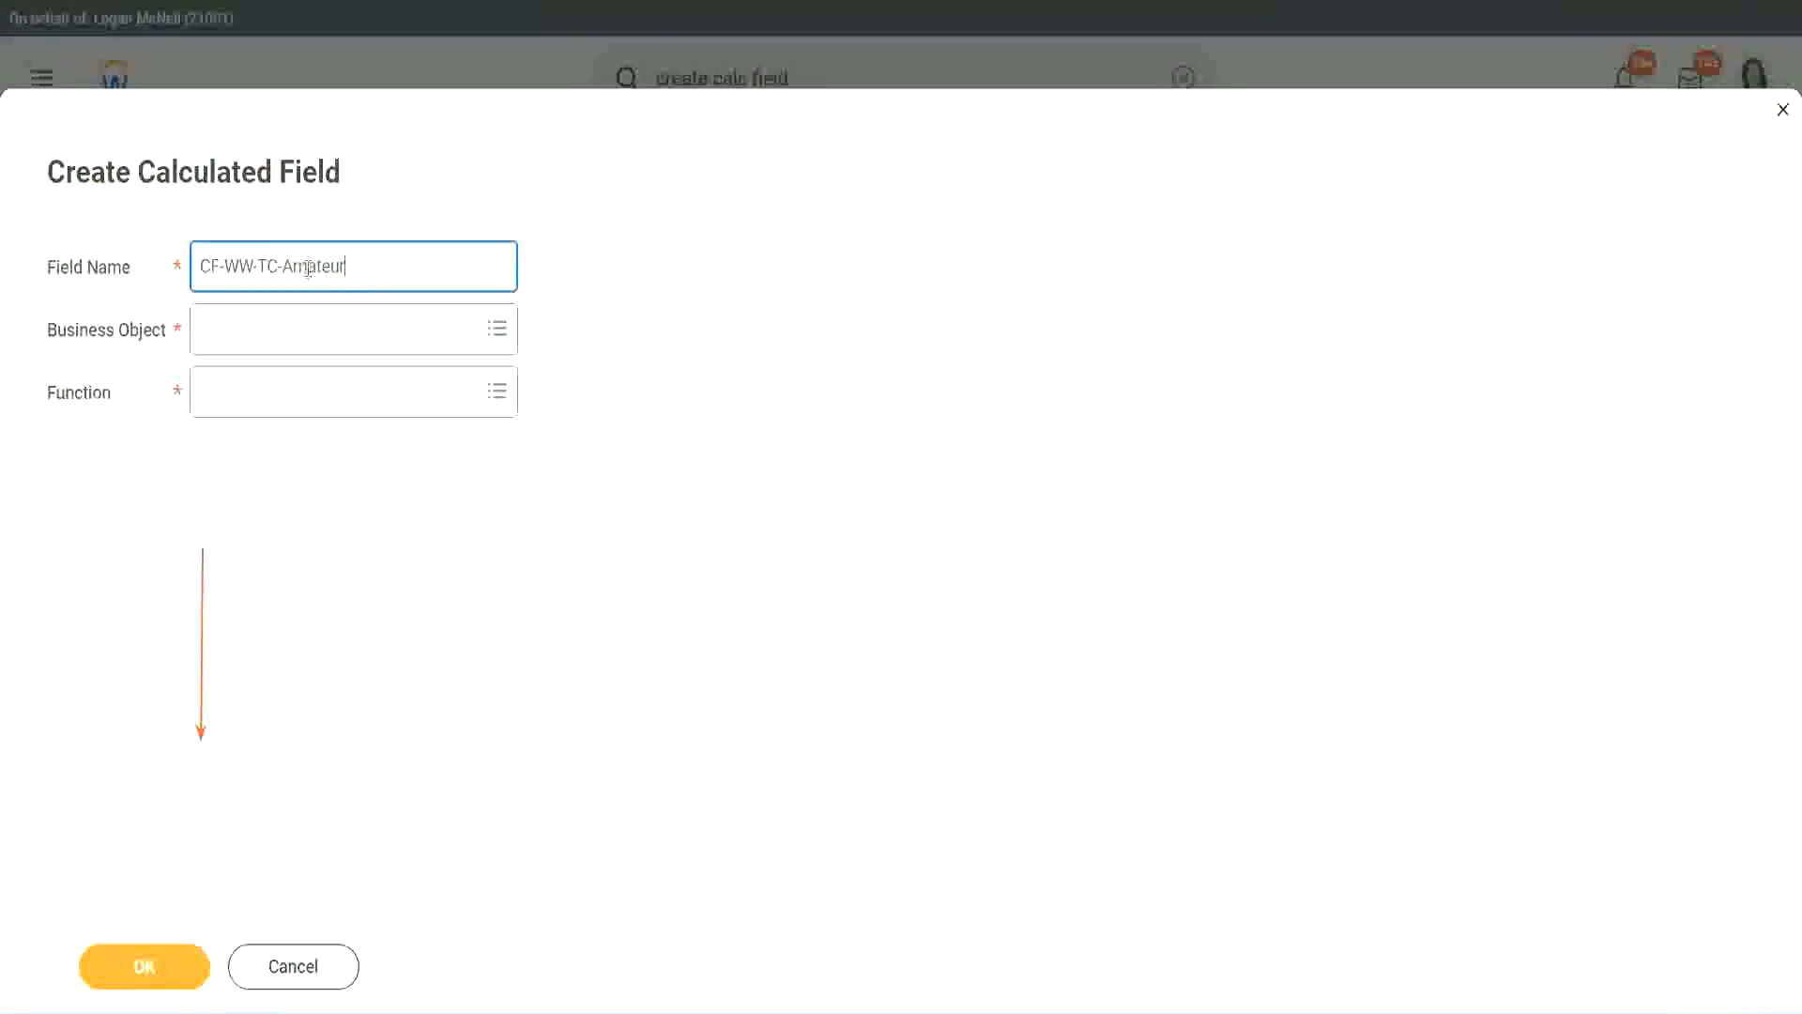
{"action": "double_click", "coordinate": [308, 268]}
{"action": "type", "text": "Experienced"}
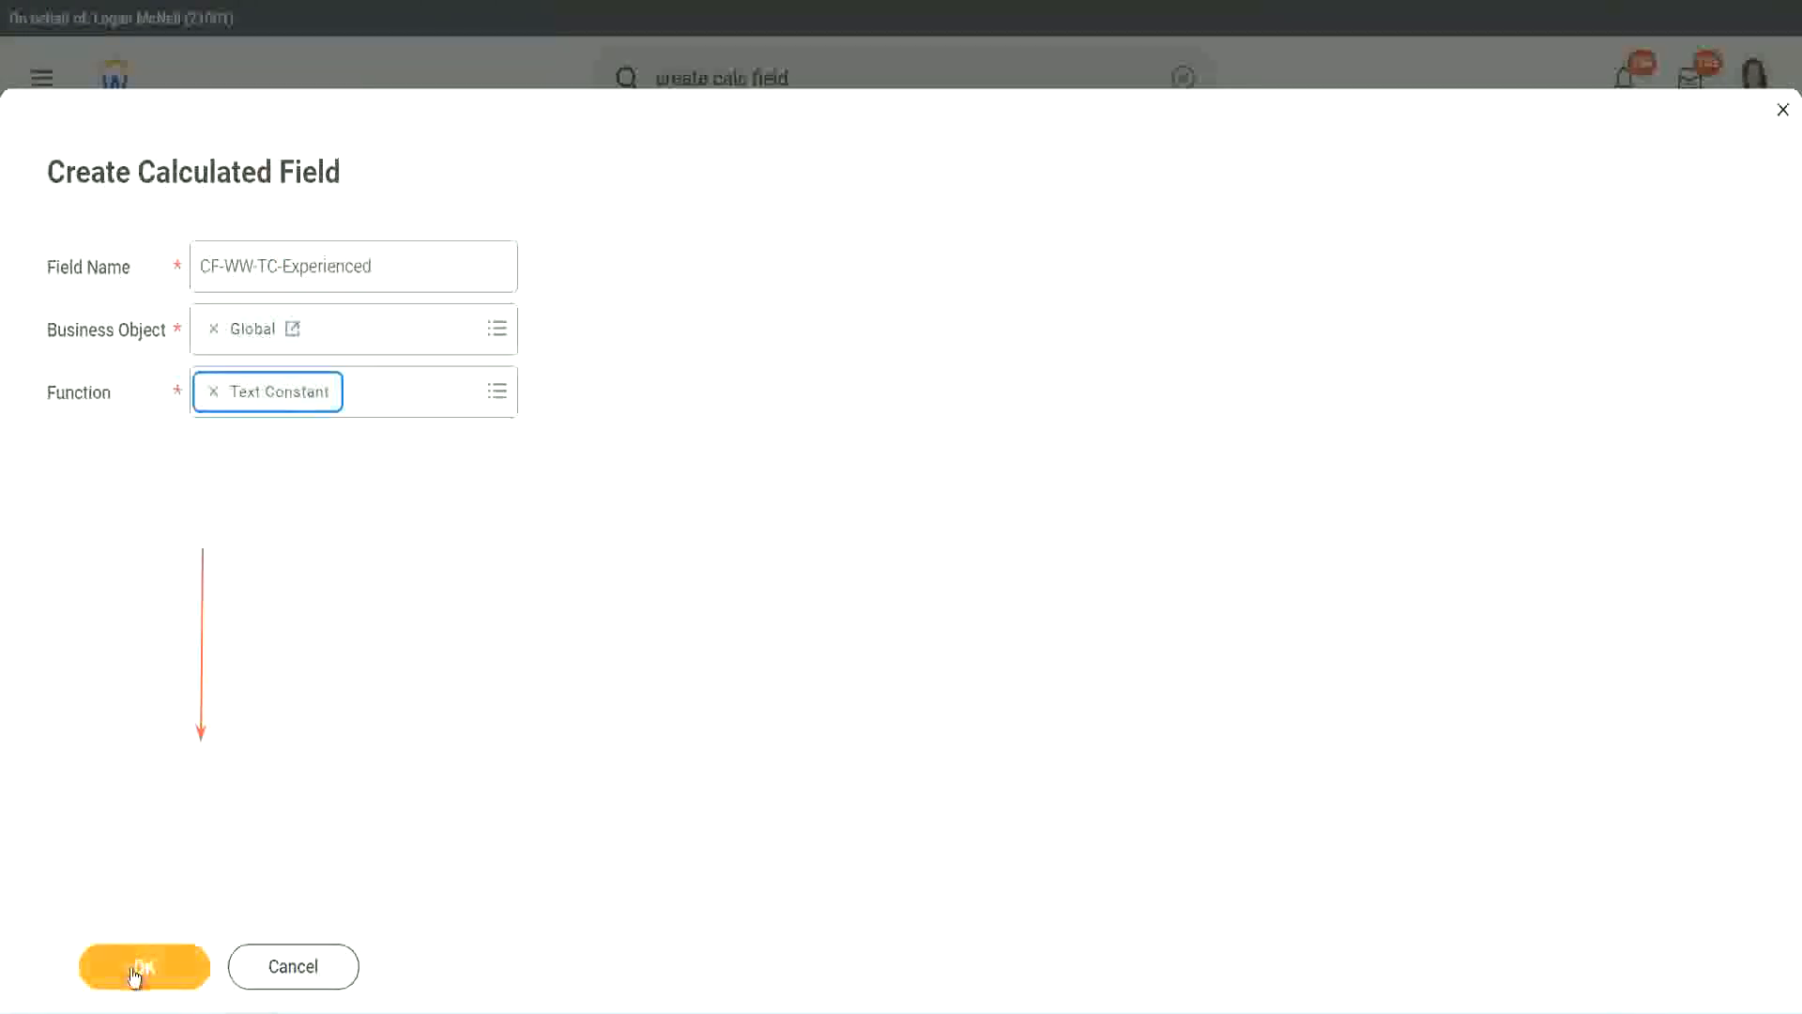
{"action": "left_click", "coordinate": [135, 977]}
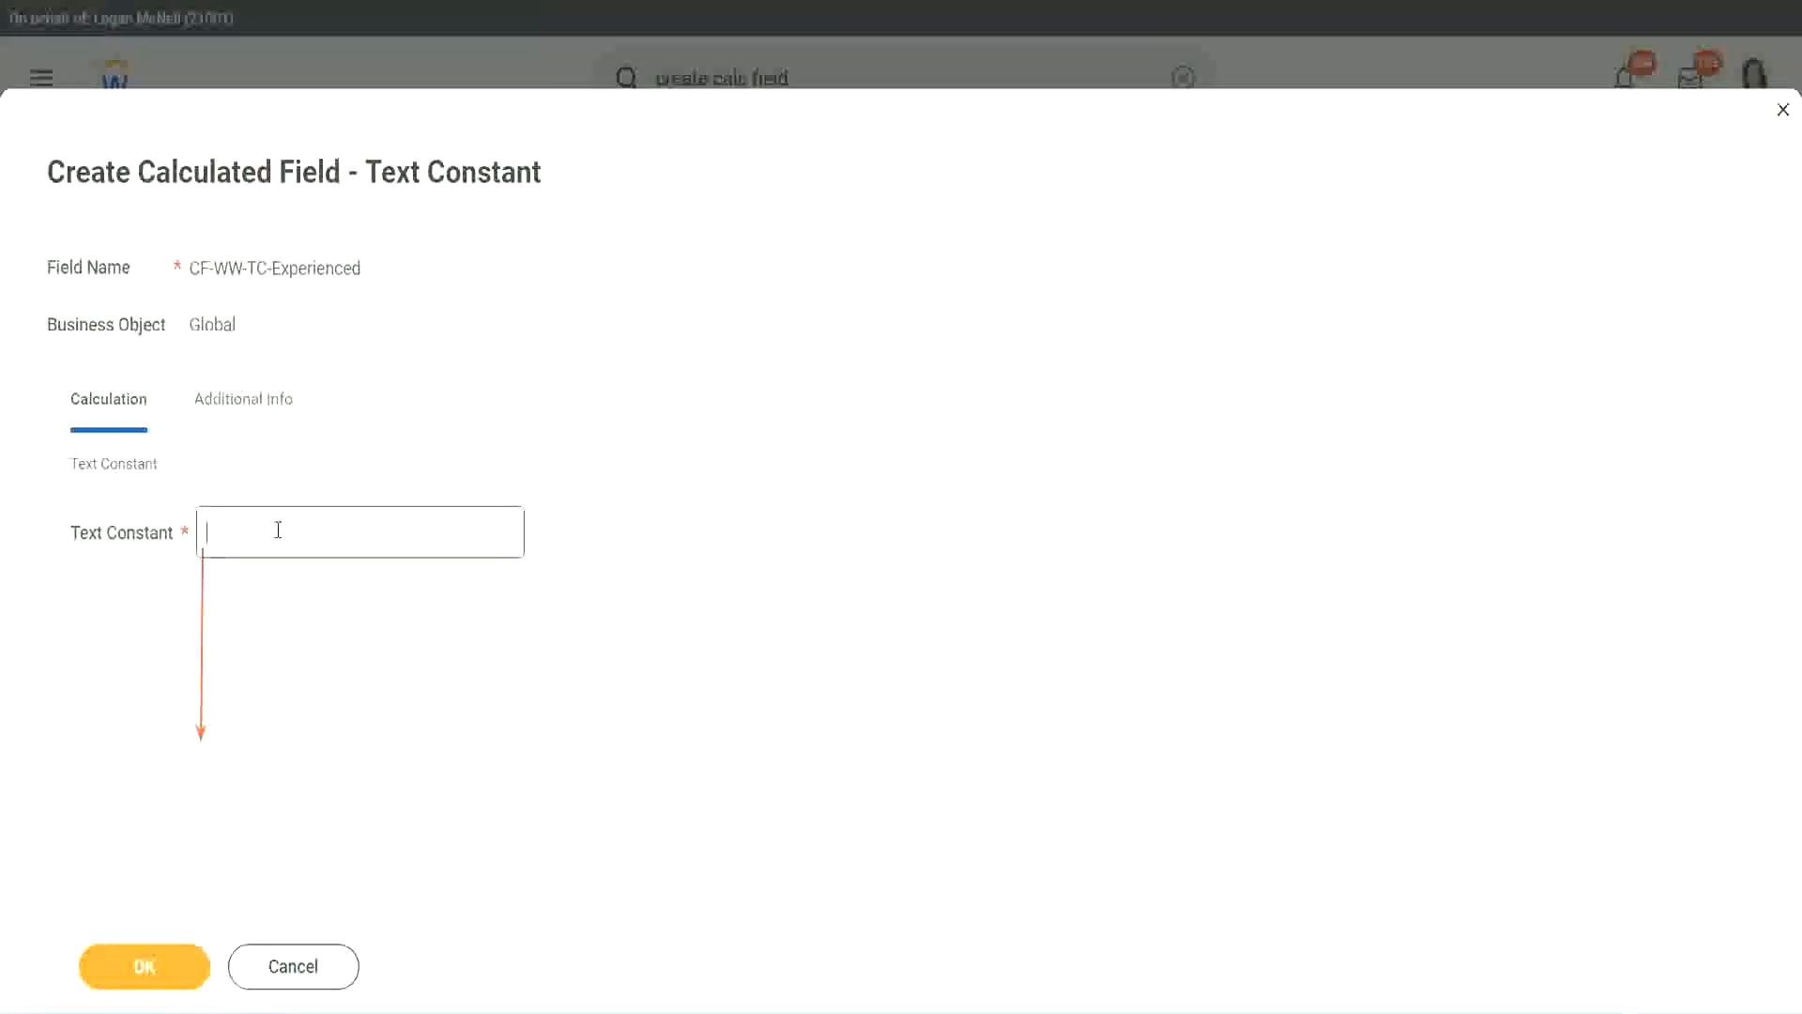
- Set the text constant's value to Experienced and save the calculated field
{"action": "left_click", "coordinate": [274, 534]}
{"action": "type", "text": "Experienced"}
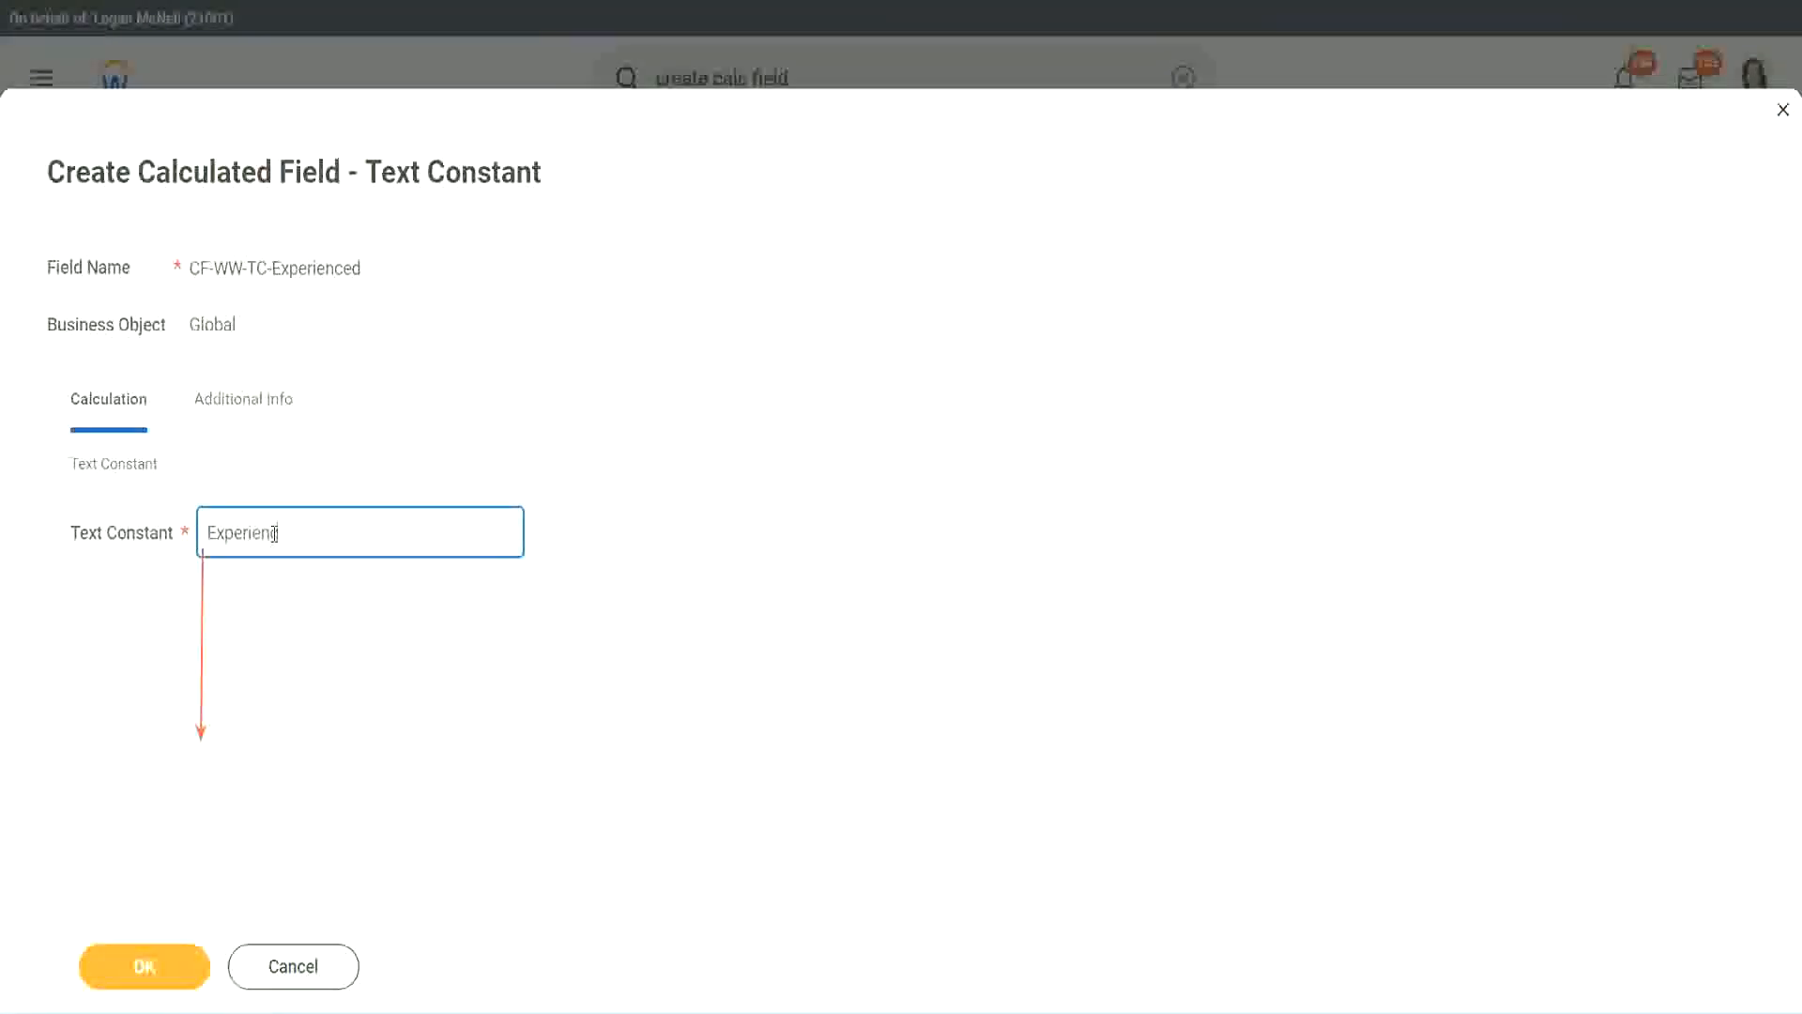
{"action": "left_click", "coordinate": [149, 967]}
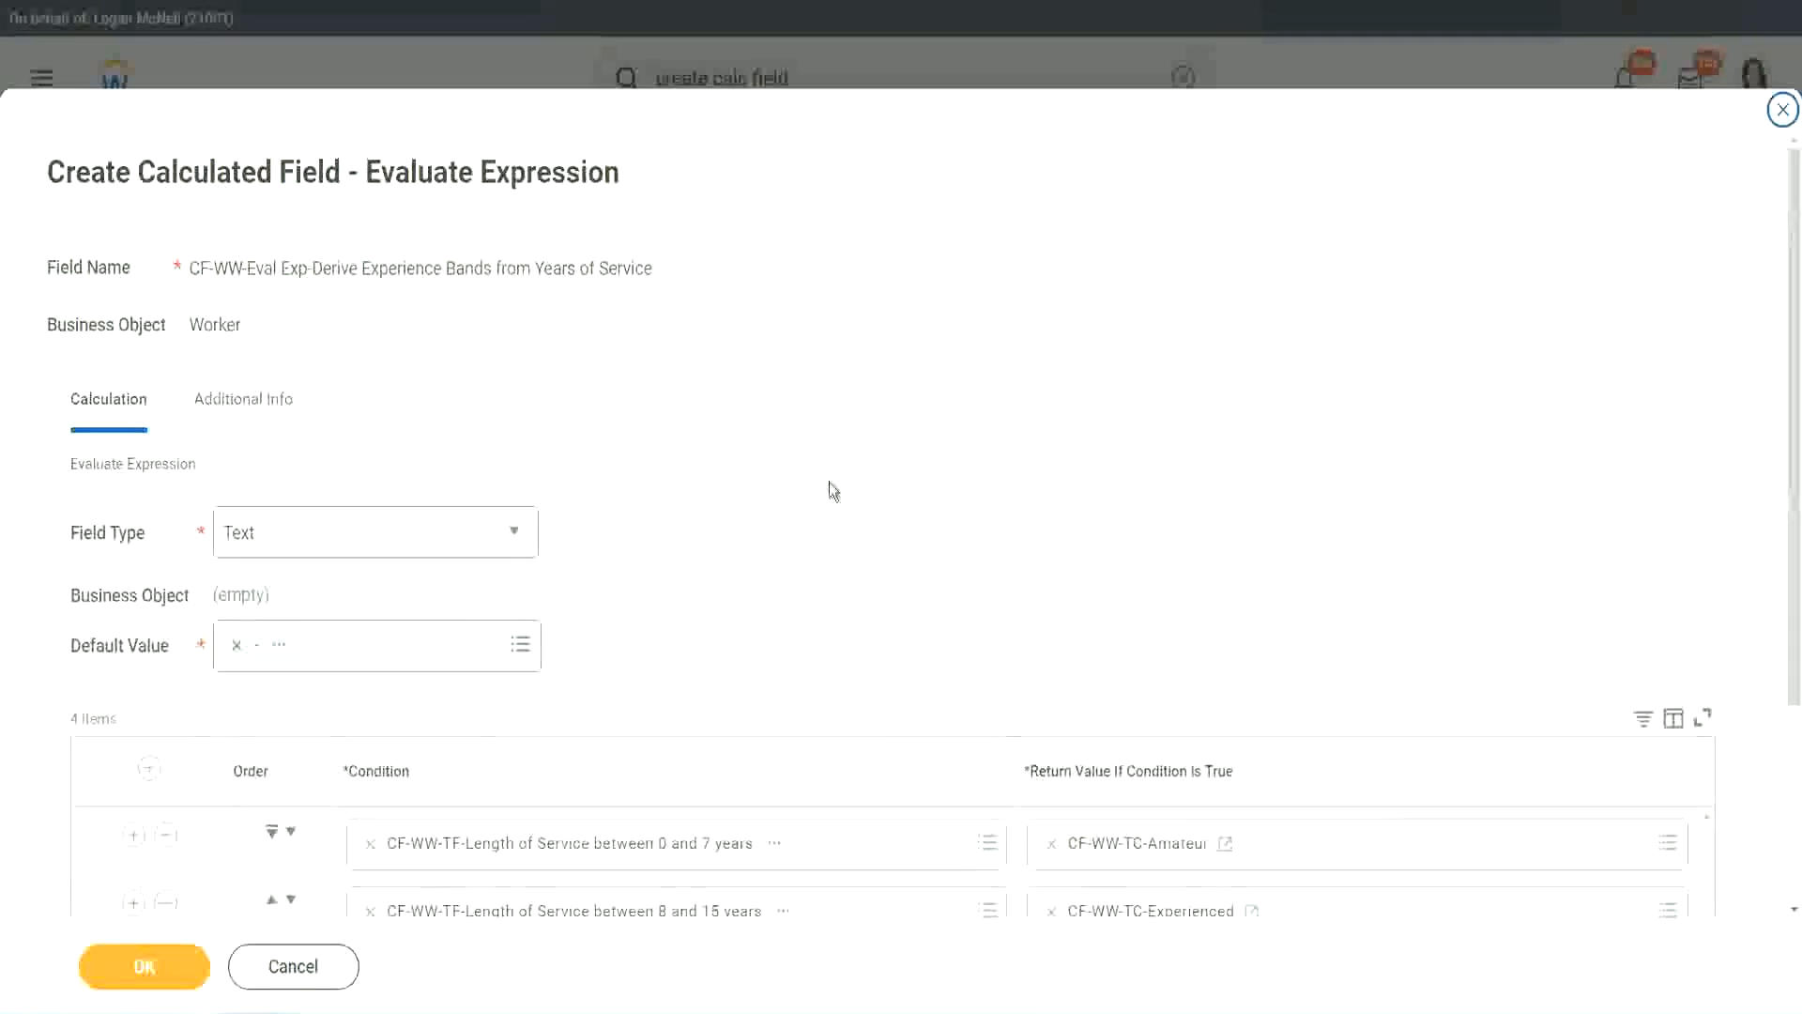
- Start a new calculated field for the 16 to 30 years return value and paste CF-WW-TC-Amateur as its name
{"action": "scroll", "coordinate": [830, 482], "scroll_direction": "down", "scroll_amount": 2}
{"action": "left_click", "coordinate": [1123, 713]}
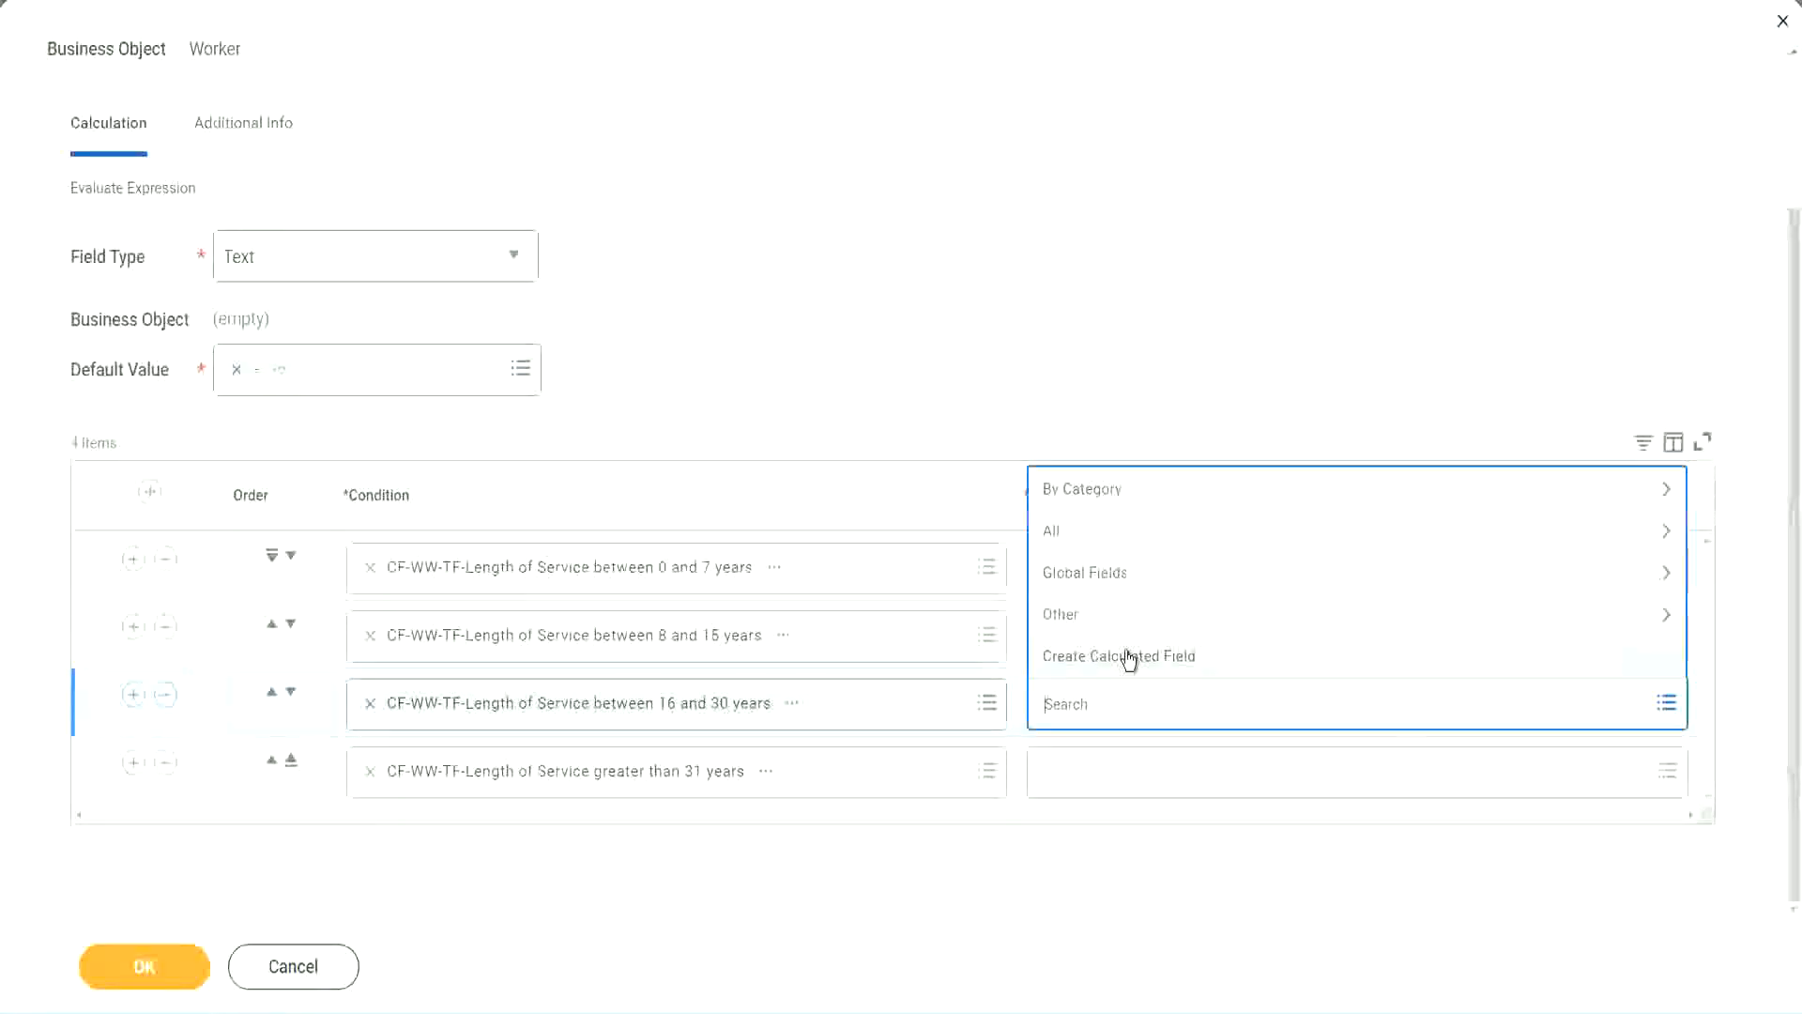
{"action": "left_click", "coordinate": [1129, 659]}
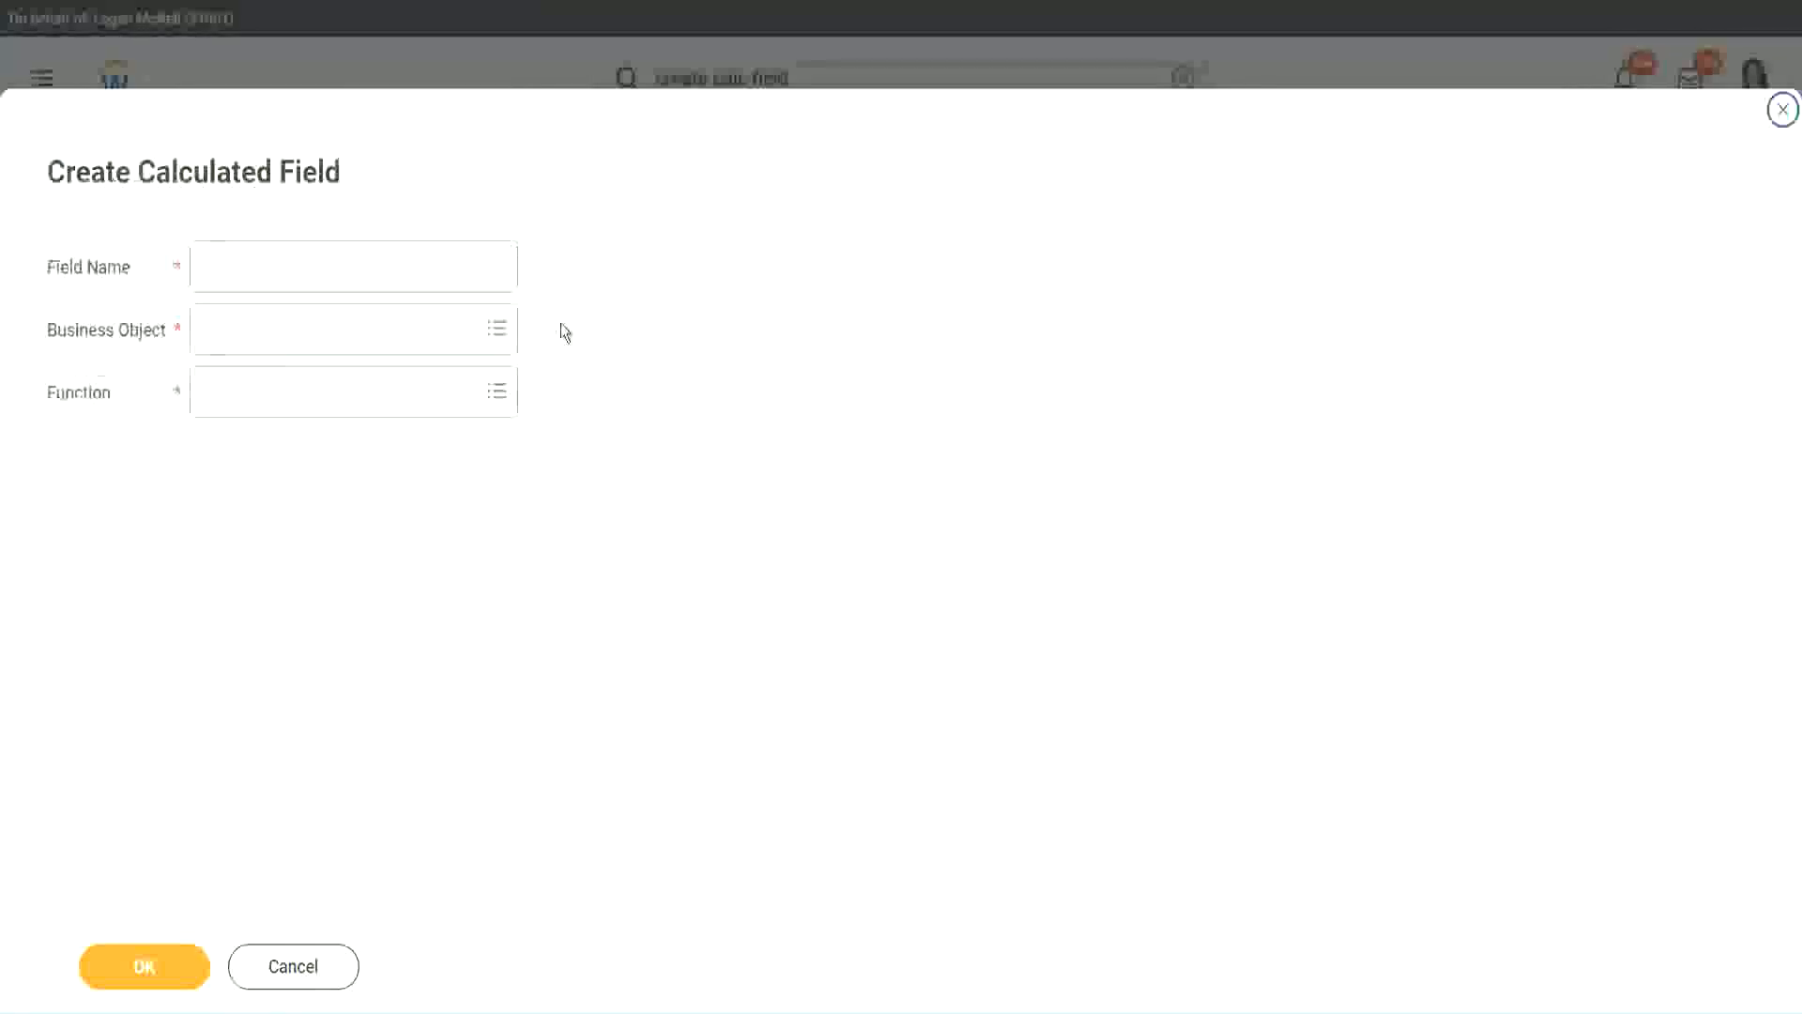
{"action": "left_click", "coordinate": [382, 267]}
{"action": "type", "text": "CF WW TC Amount"}
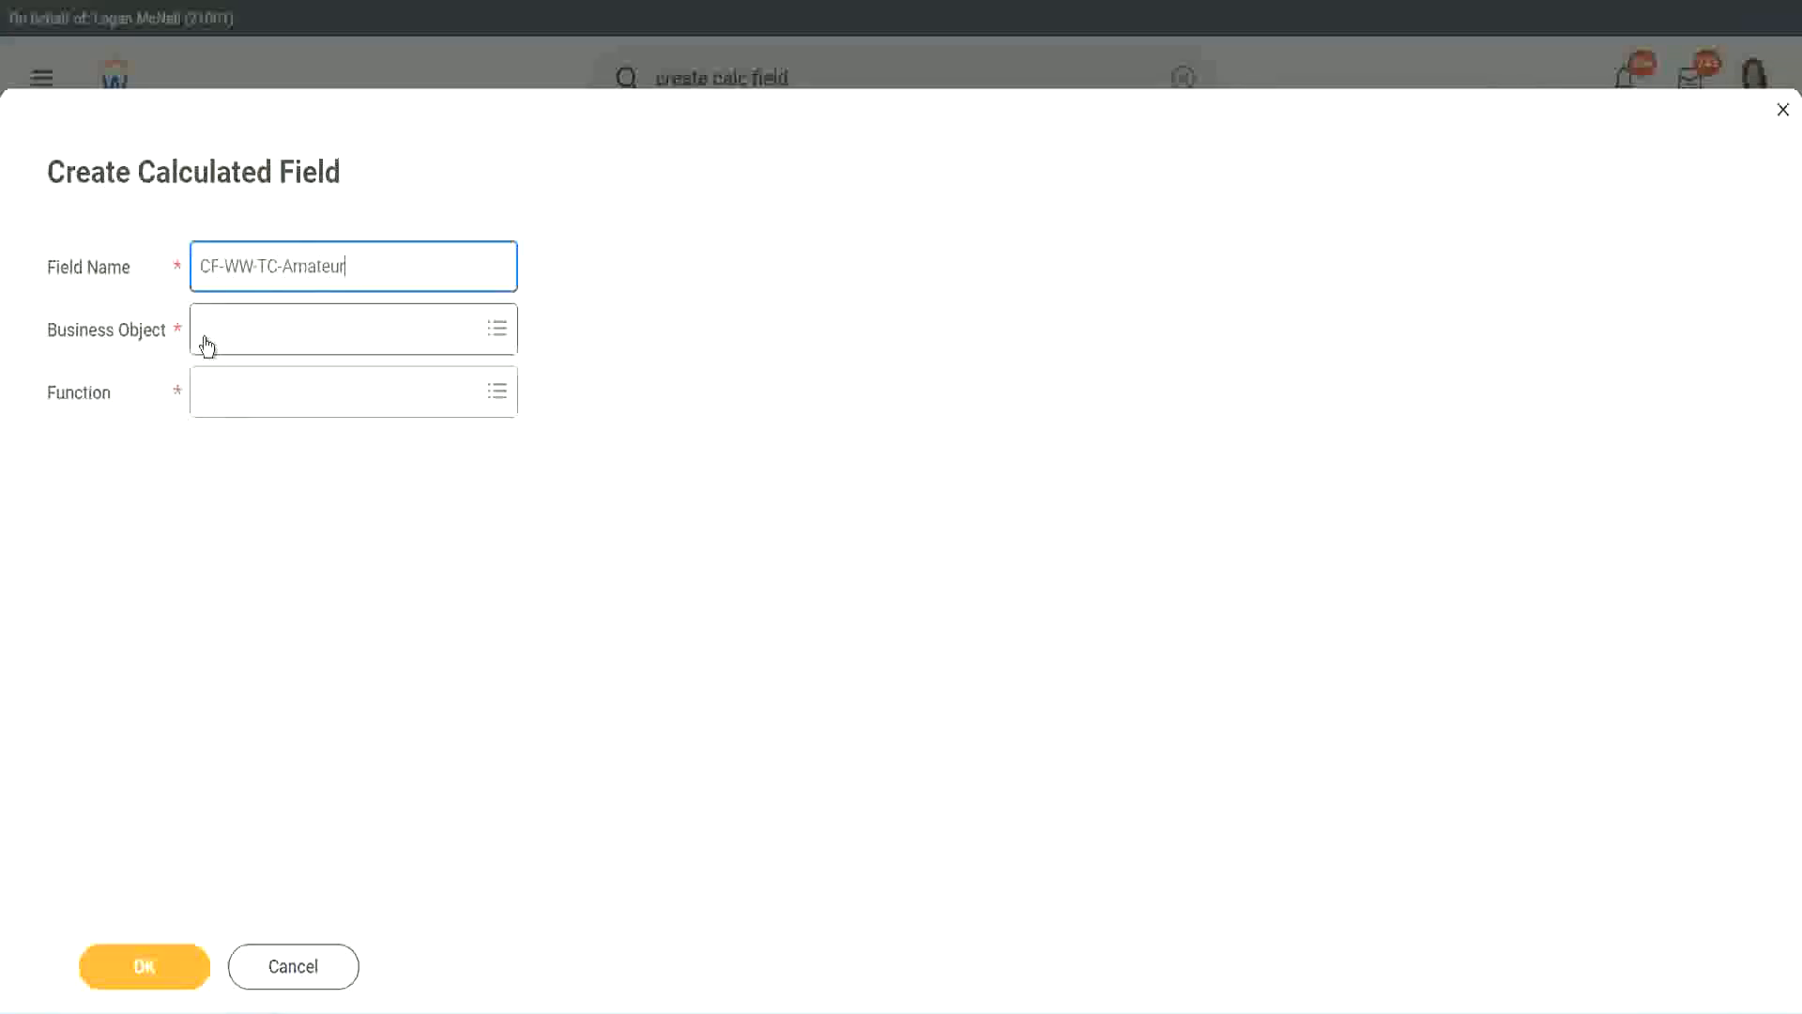
- Set the new field's business object to Global and change its name to CF-WW-TC-Senior
{"action": "left_click", "coordinate": [207, 331]}
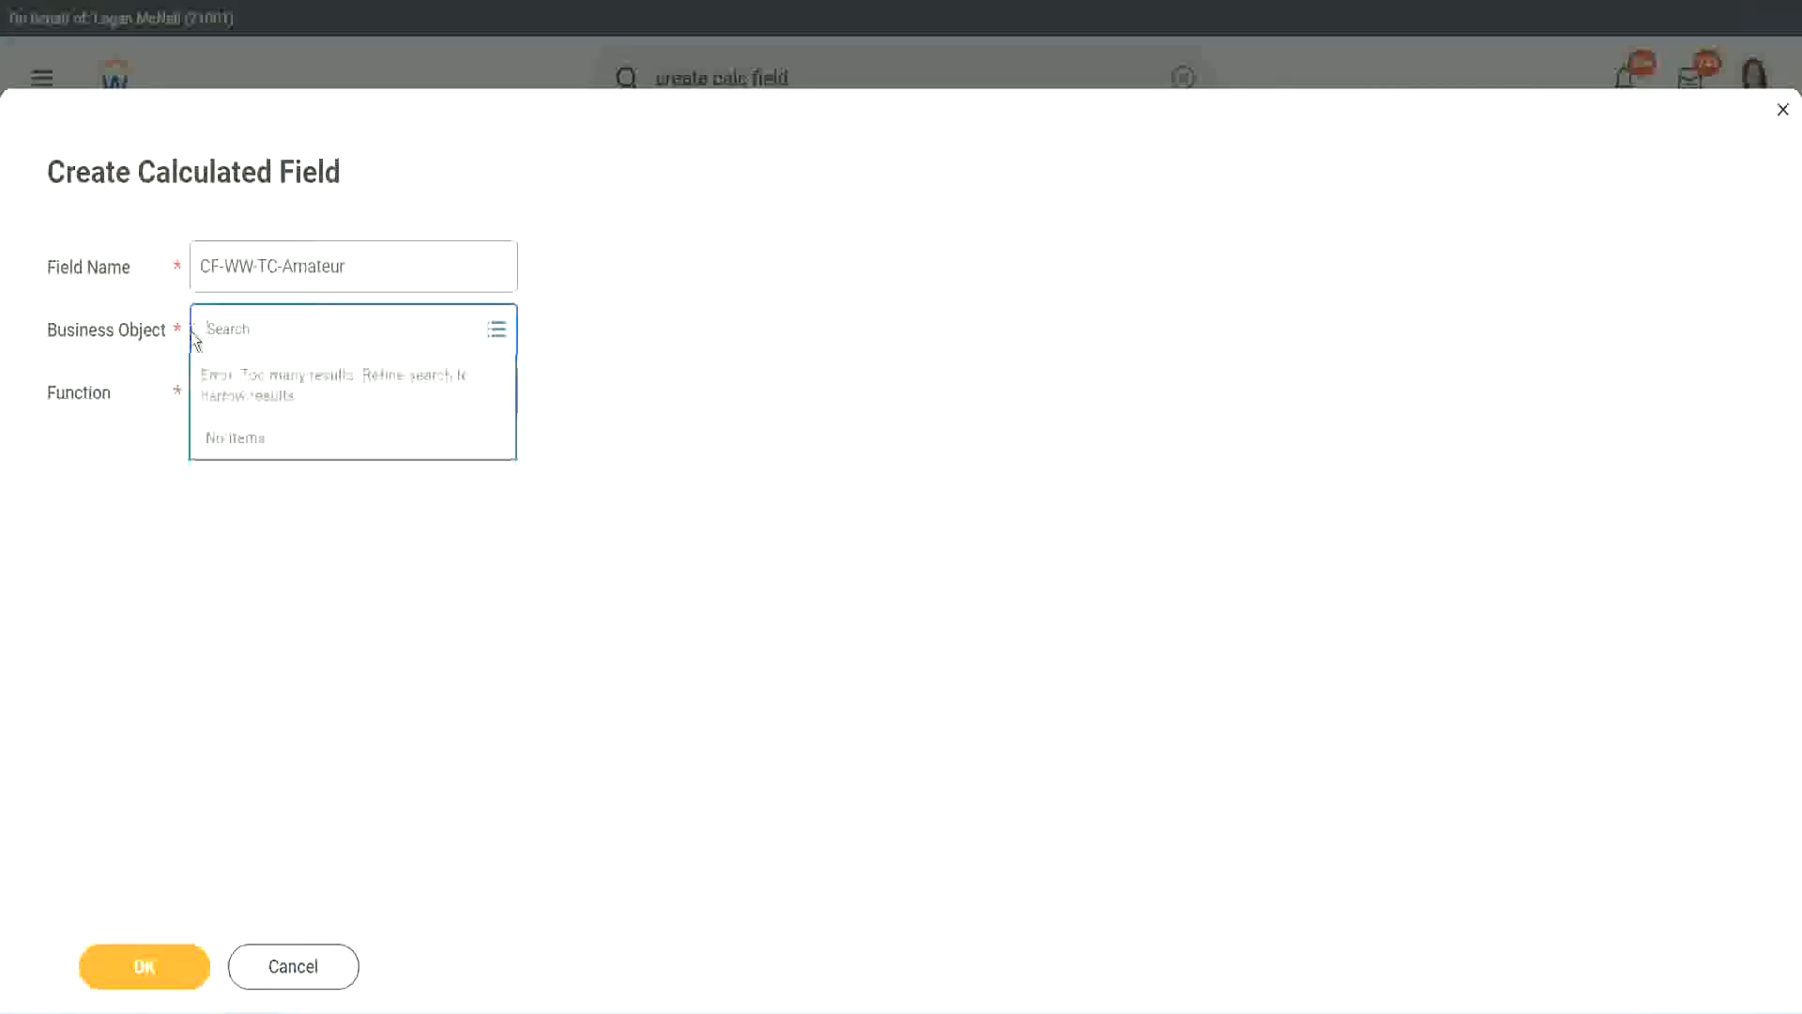
{"action": "type", "text": "global"}
{"action": "key", "text": "Return"}
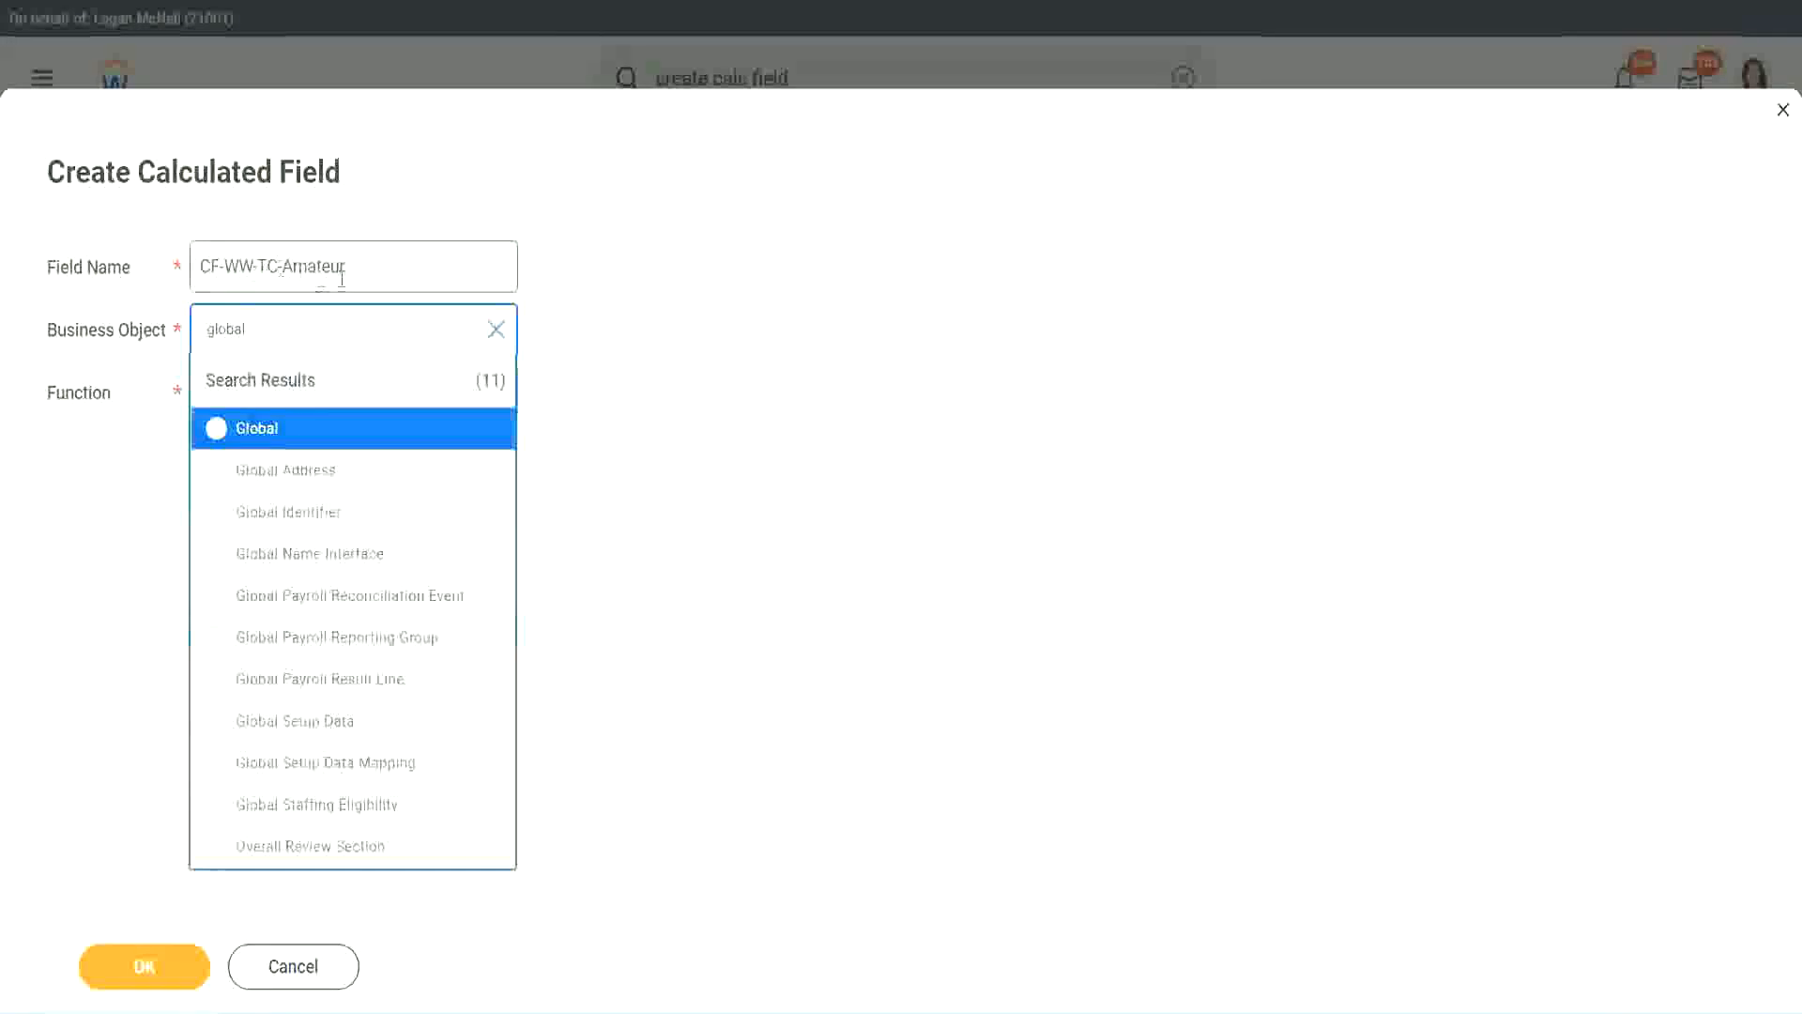
{"action": "left_click", "coordinate": [254, 432]}
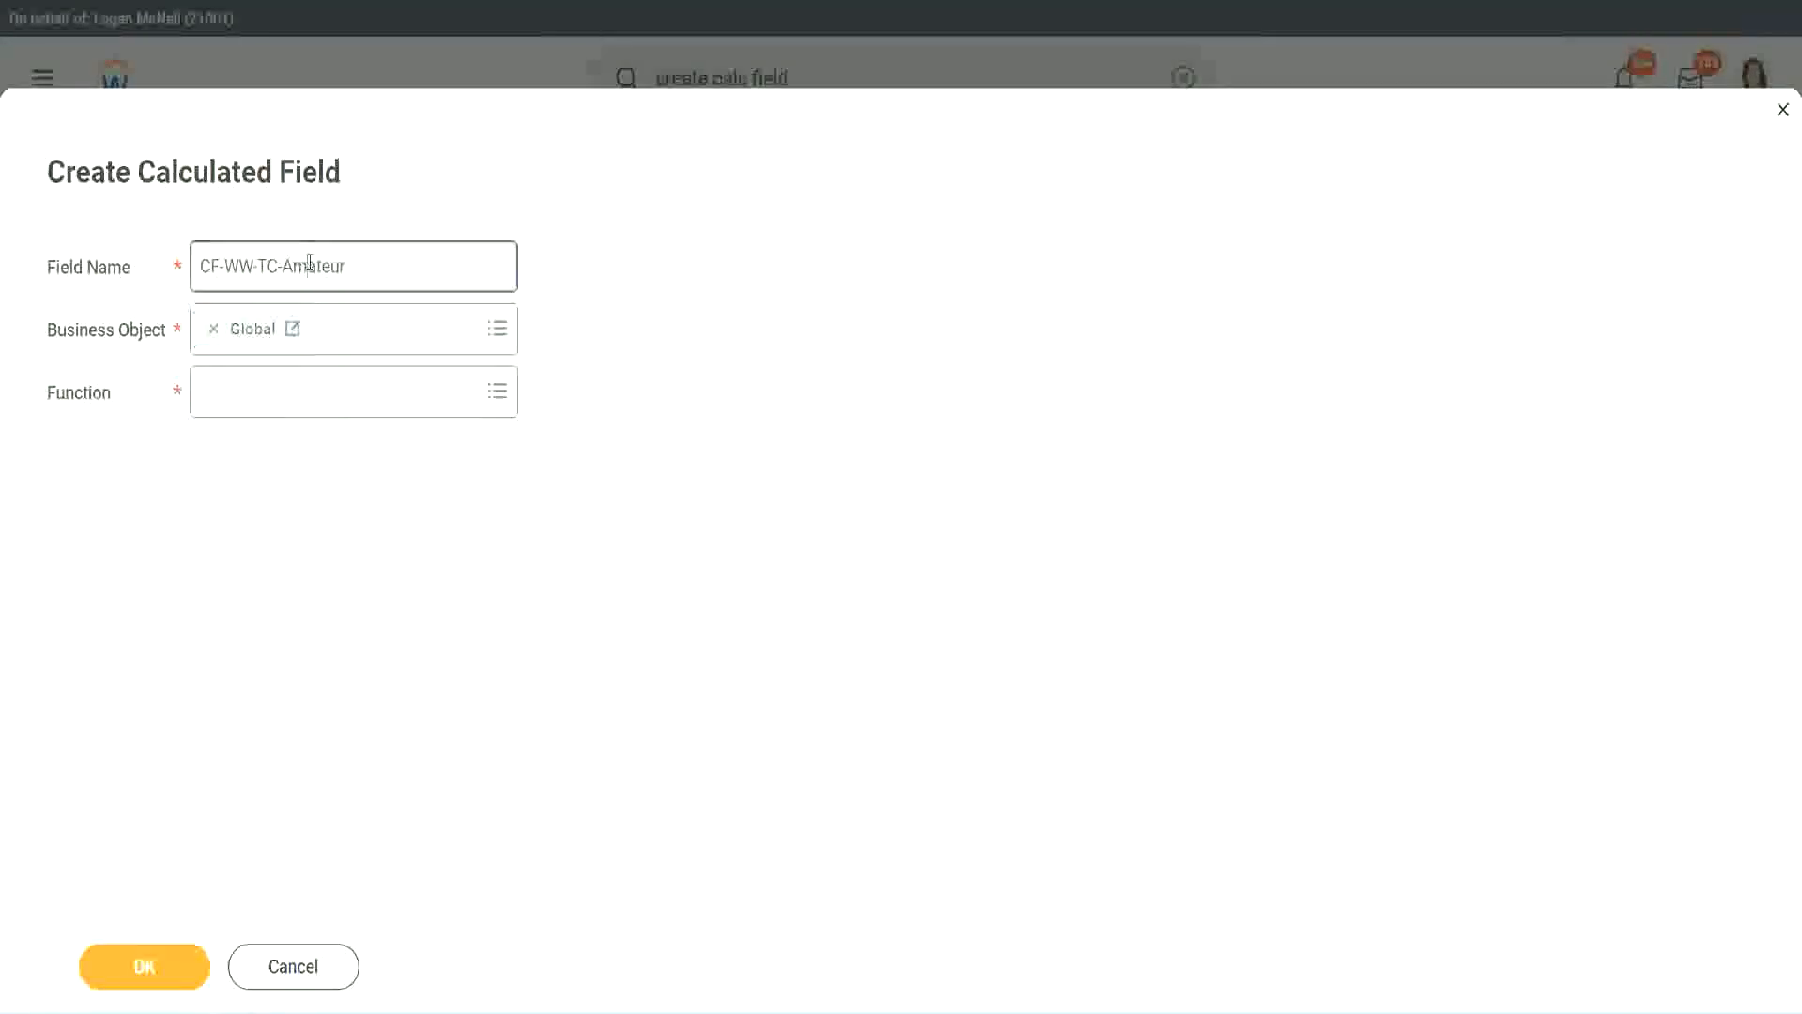
{"action": "double_click", "coordinate": [329, 265]}
{"action": "type", "text": "Senior"}
- Choose Text Constant as the function of CF-WW-TC-Senior and continue to its calculation settings
{"action": "left_click", "coordinate": [287, 409]}
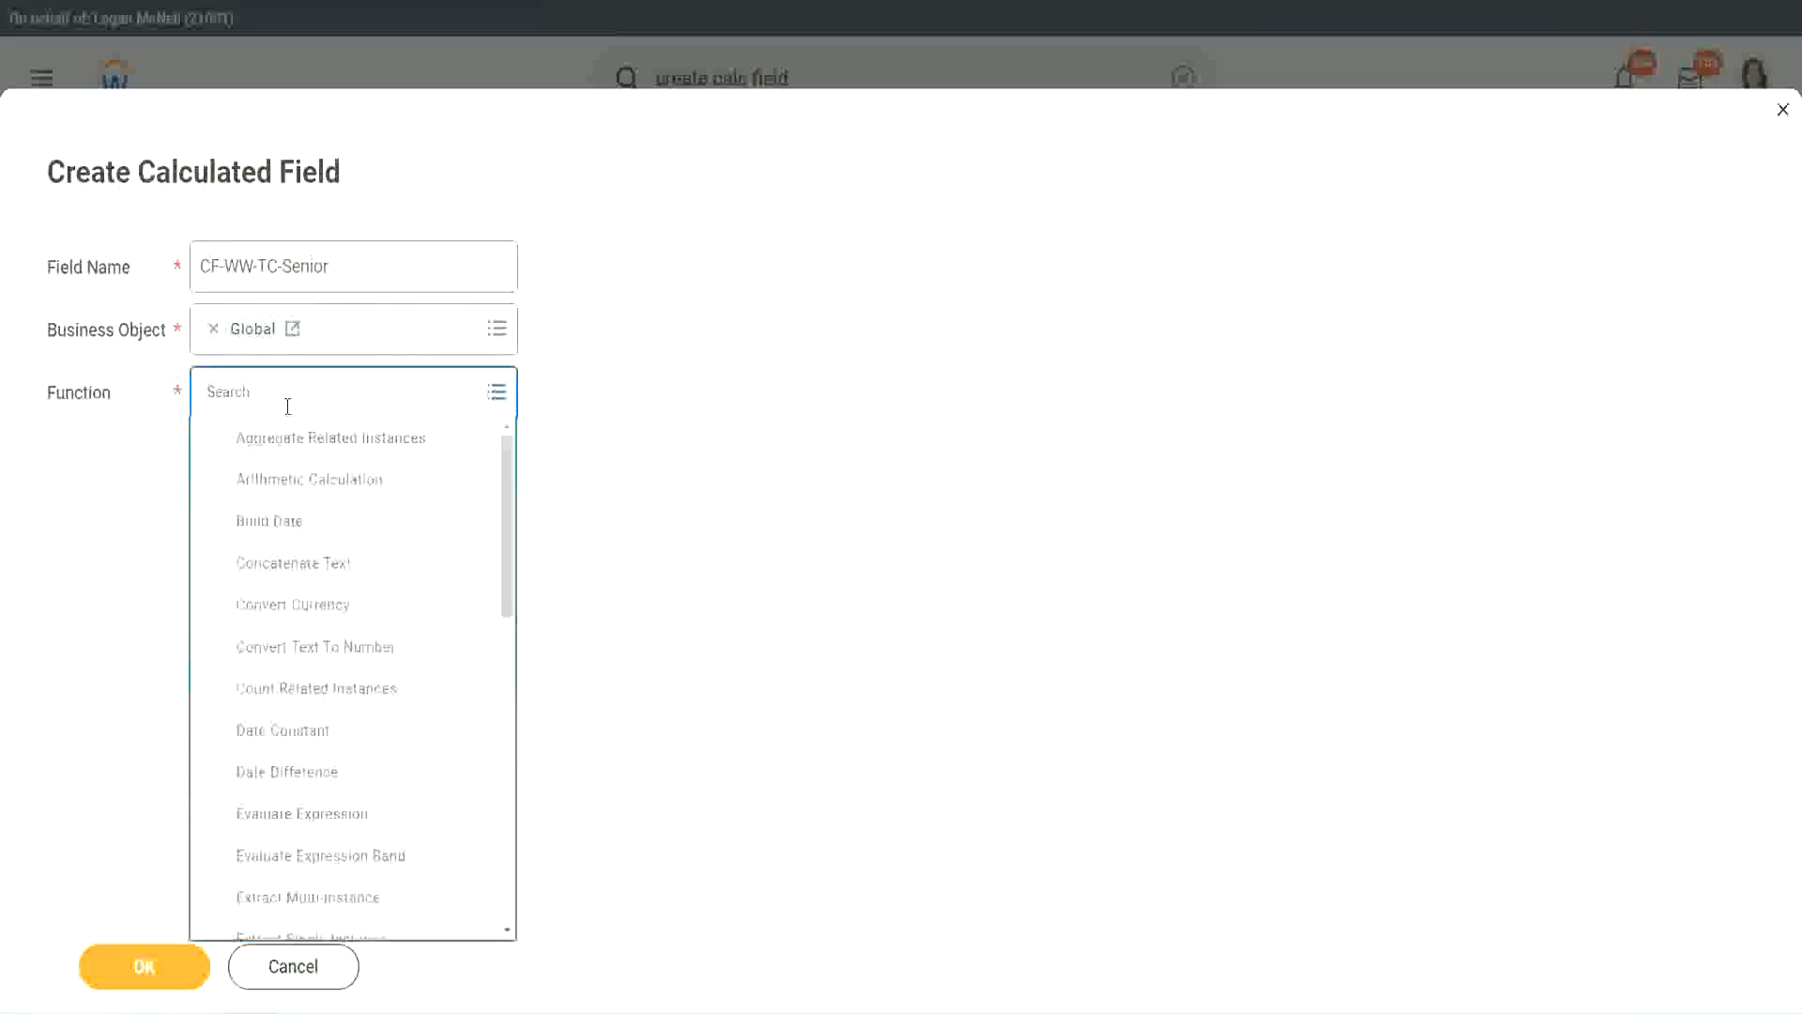
{"action": "type", "text": "tc"}
{"action": "left_click", "coordinate": [286, 488]}
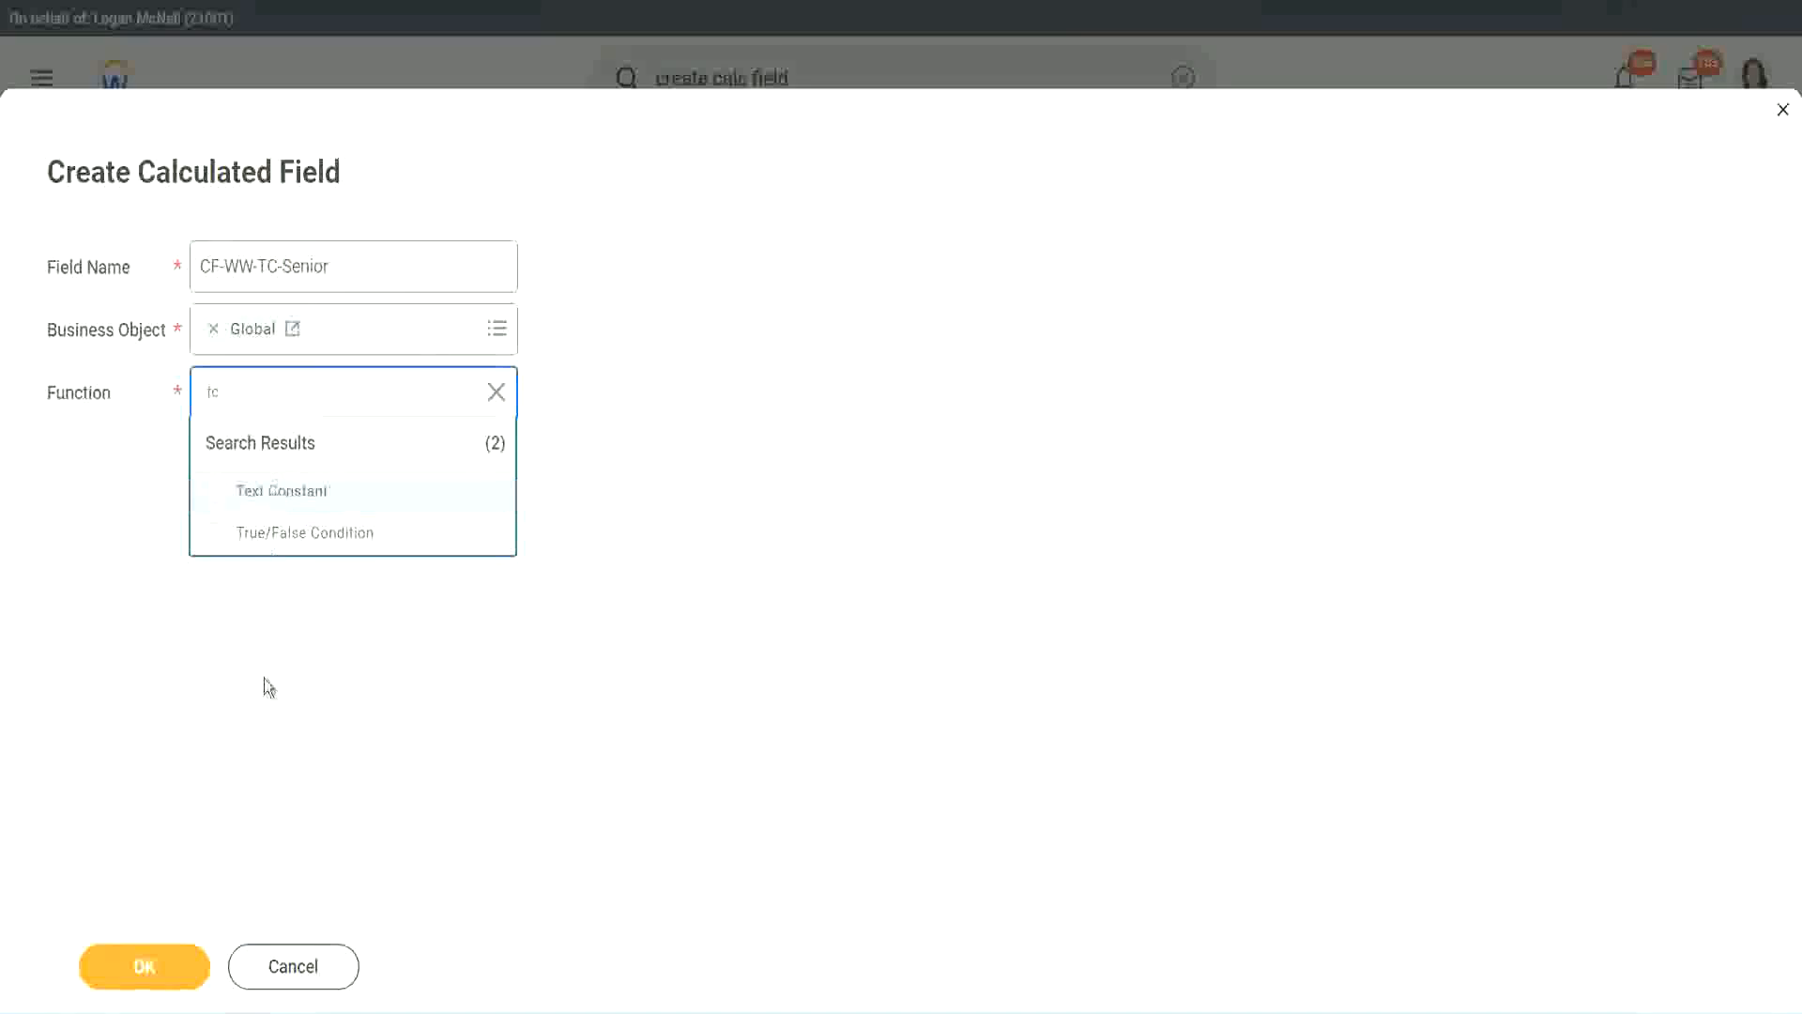
{"action": "left_click", "coordinate": [165, 981]}
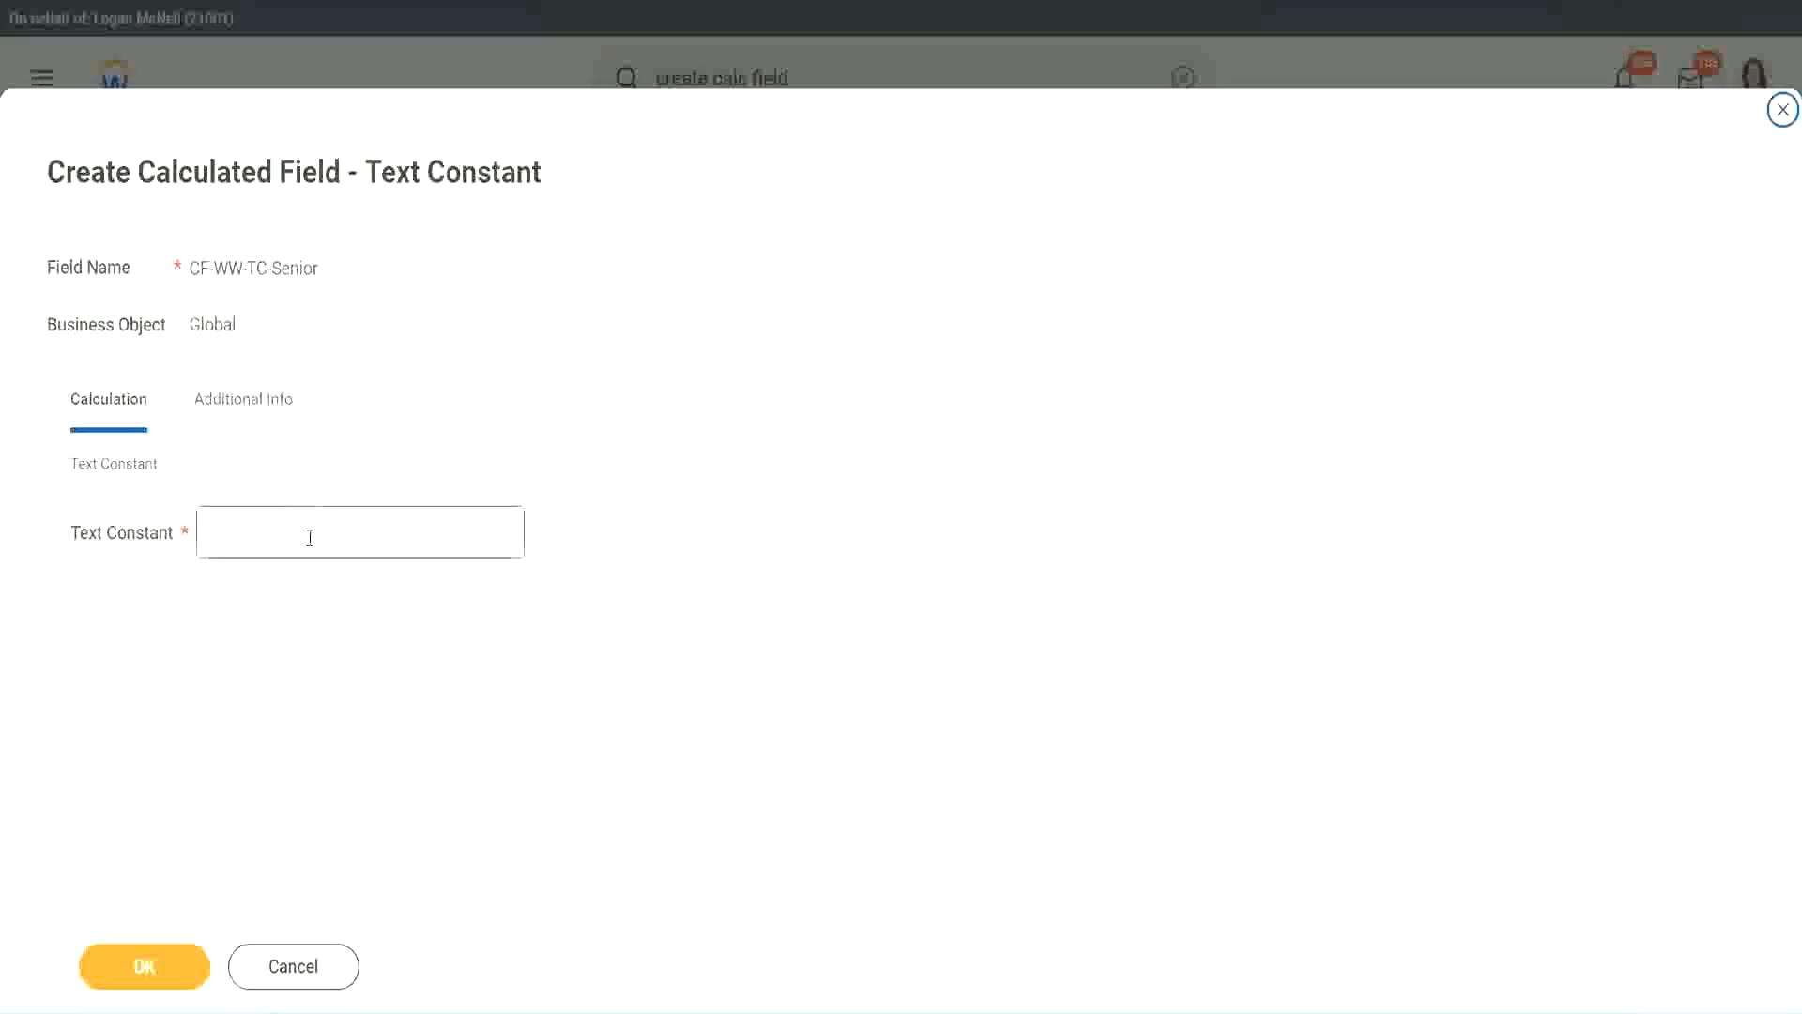
- Enter the text constant's value for CF-WW-TC-Senior and save the calculated field
{"action": "left_click", "coordinate": [304, 527]}
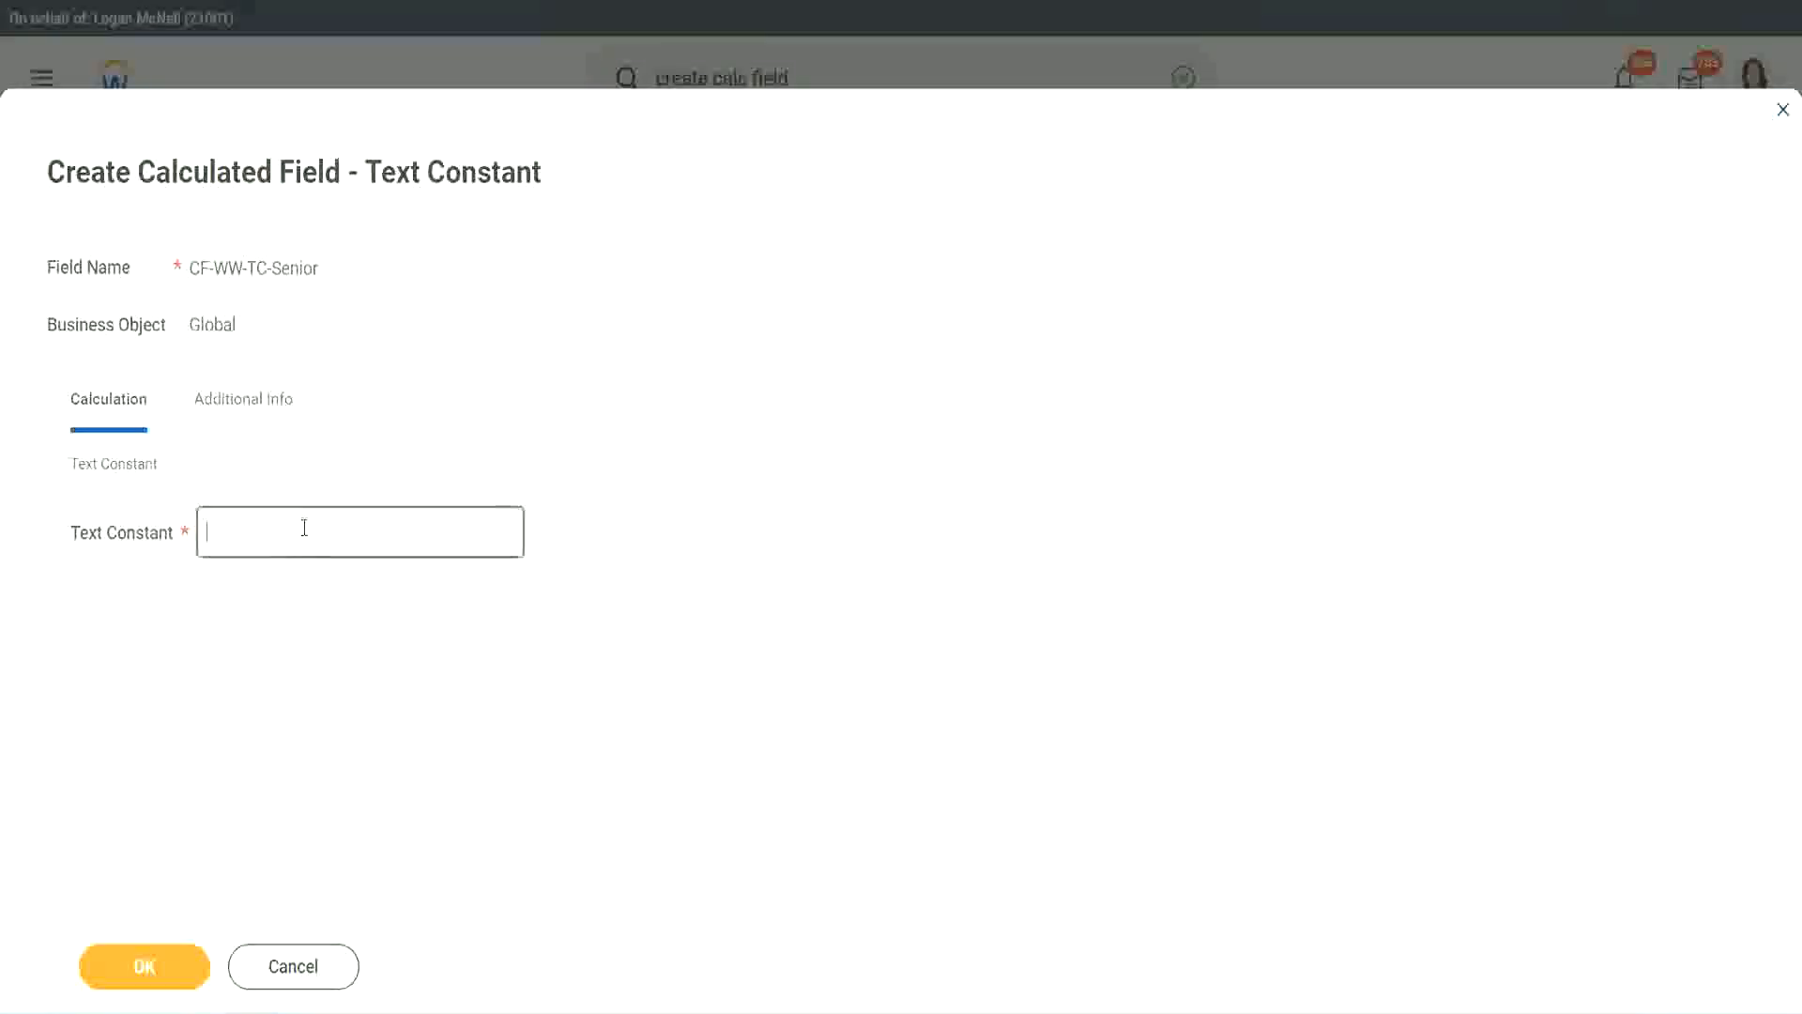
{"action": "type", "text": "Senior"}
{"action": "left_click", "coordinate": [178, 982]}
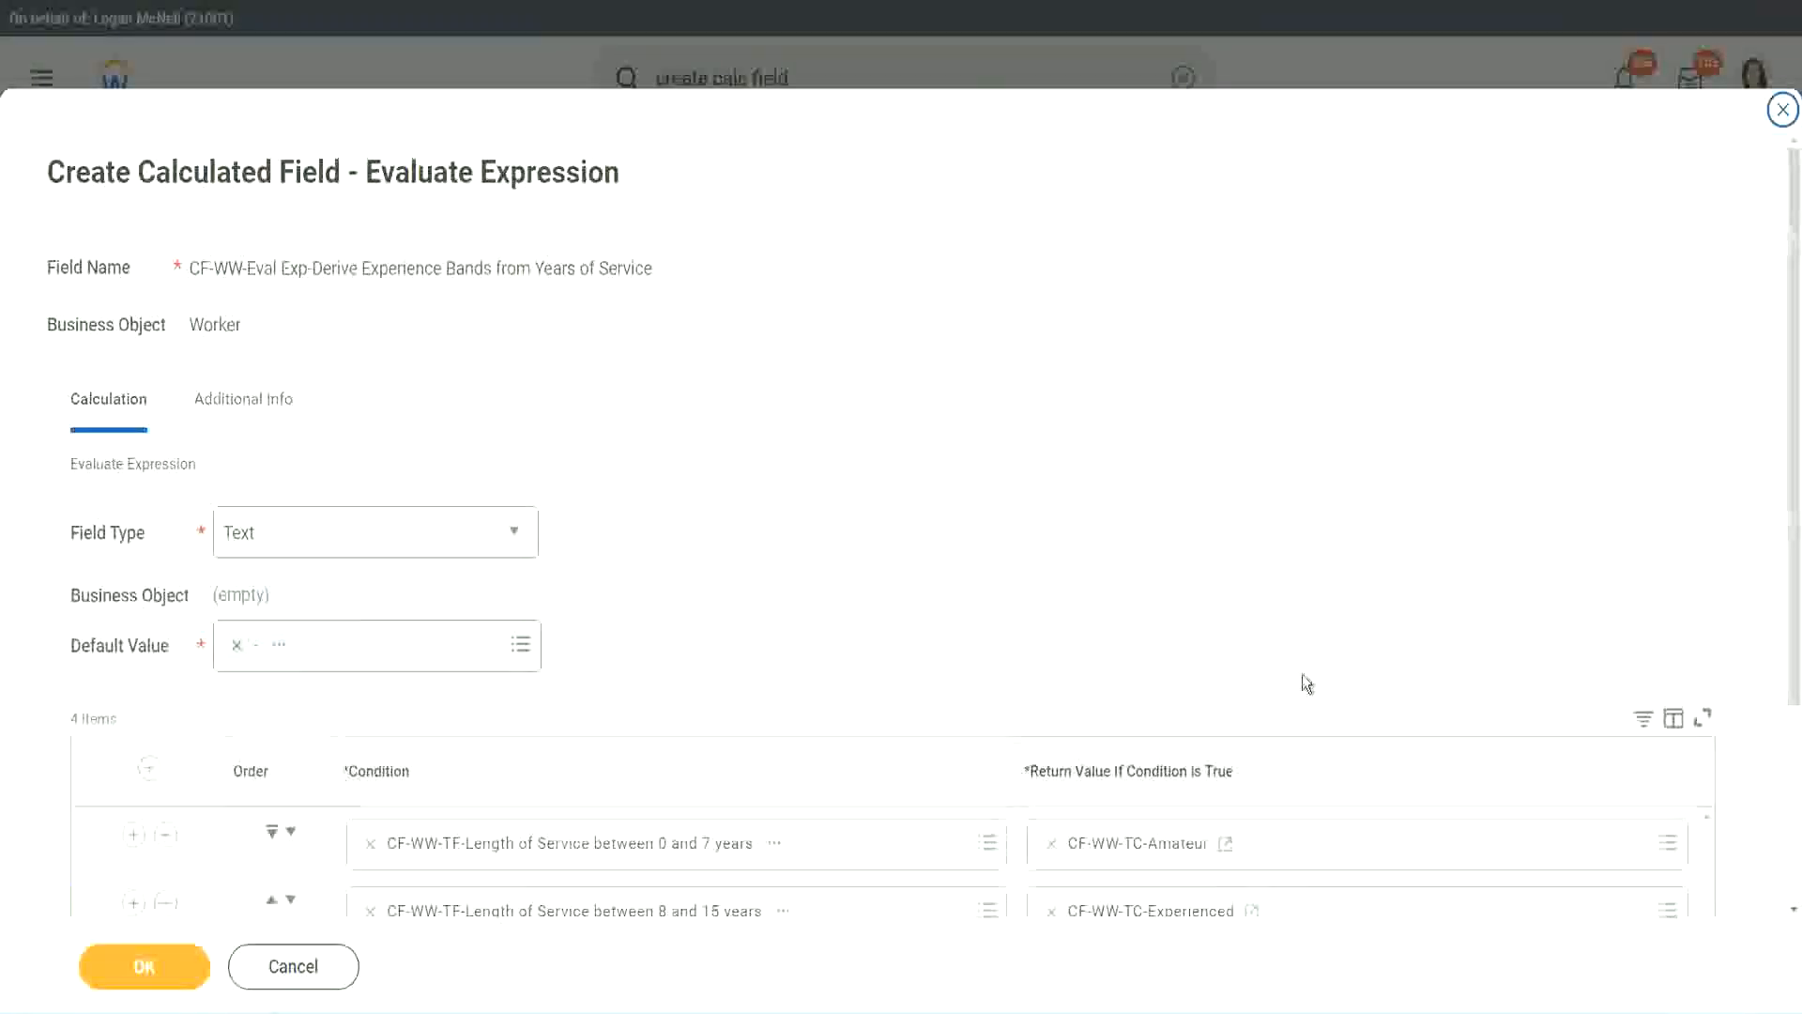
- Copy the CF-WW-TC-Senior name and start a new calculated field as the return value for the greater than 31 years condition
{"action": "scroll", "coordinate": [1303, 684], "scroll_direction": "down", "scroll_amount": 3}
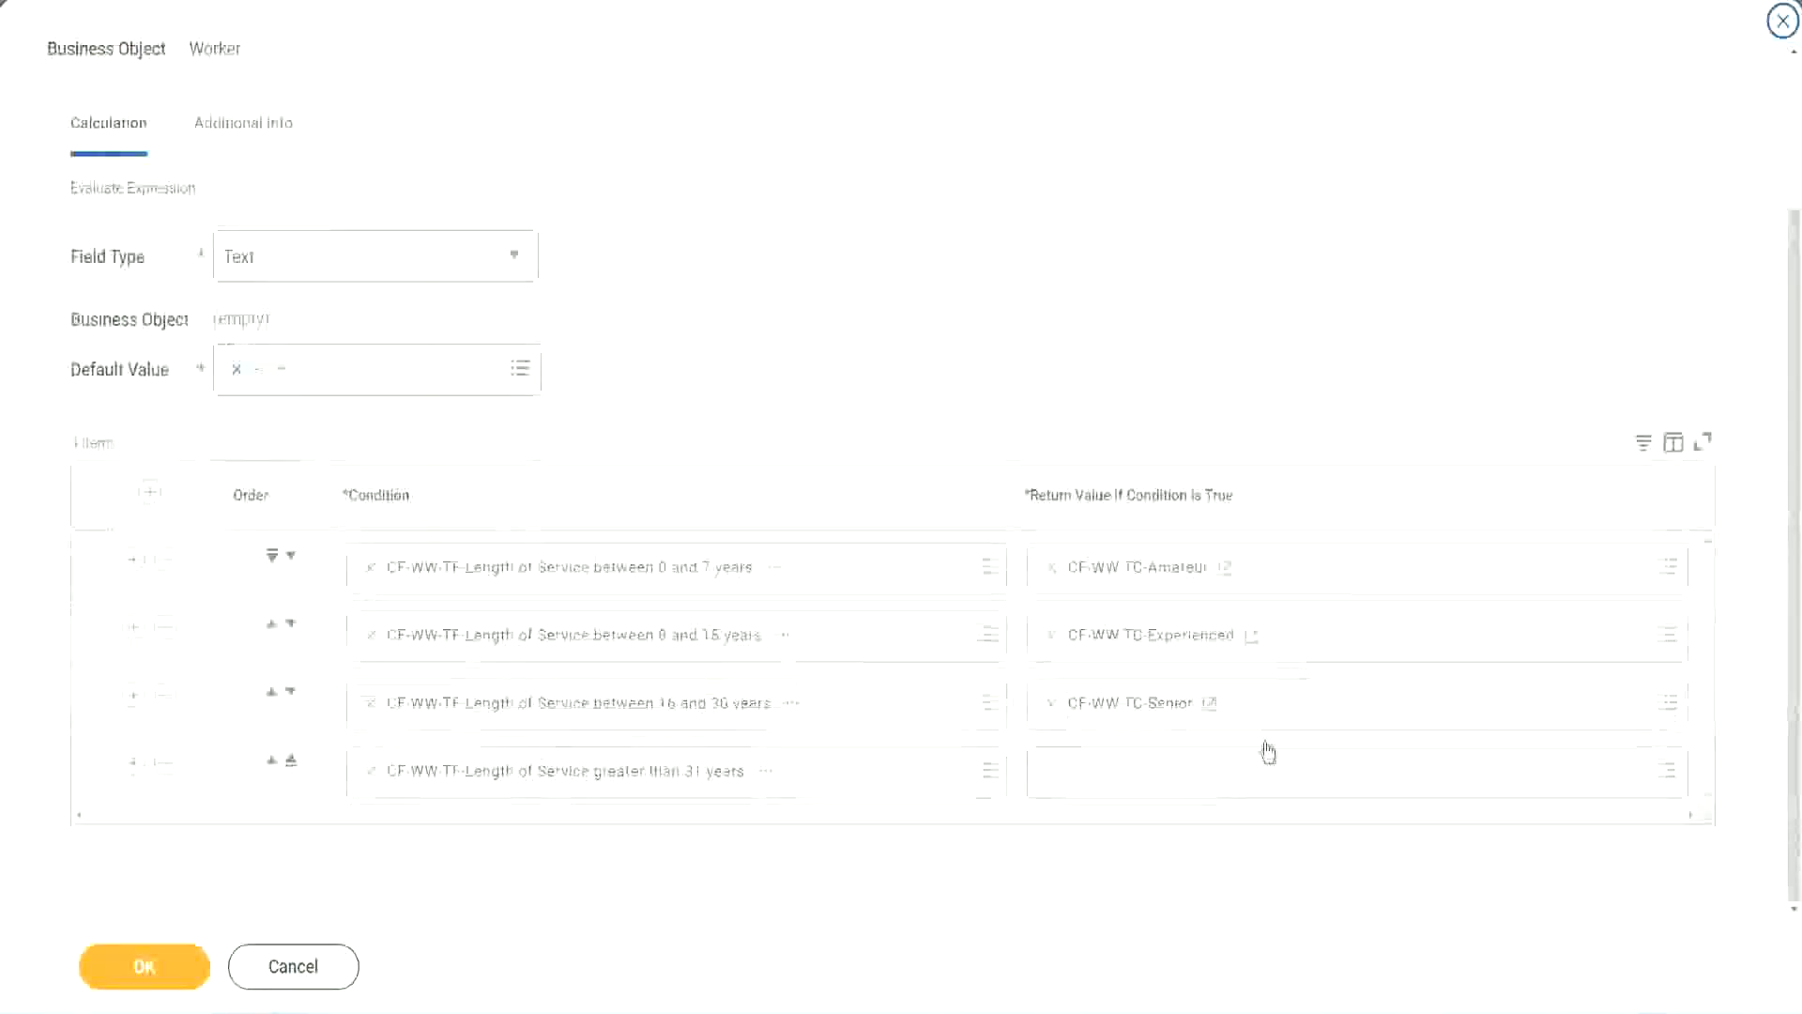
{"action": "right_click", "coordinate": [1100, 716]}
{"action": "left_click", "coordinate": [1089, 813]}
{"action": "left_click", "coordinate": [1099, 785]}
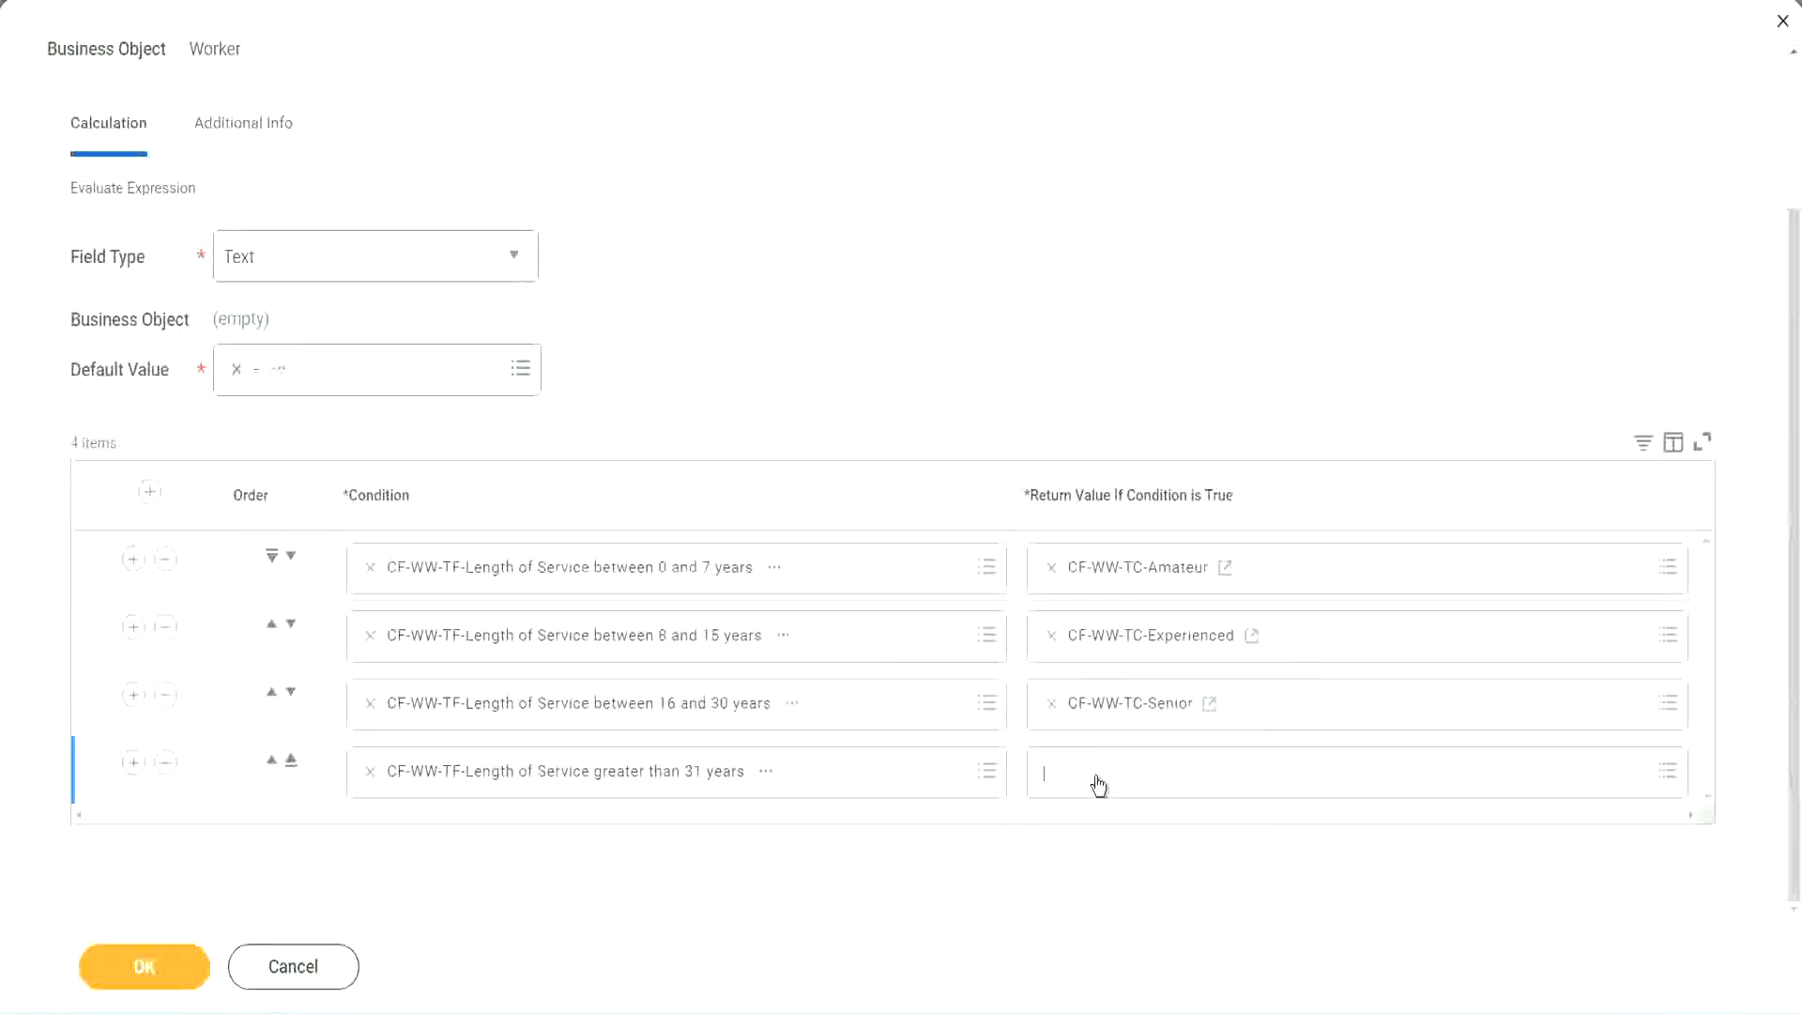
{"action": "left_click", "coordinate": [1115, 732]}
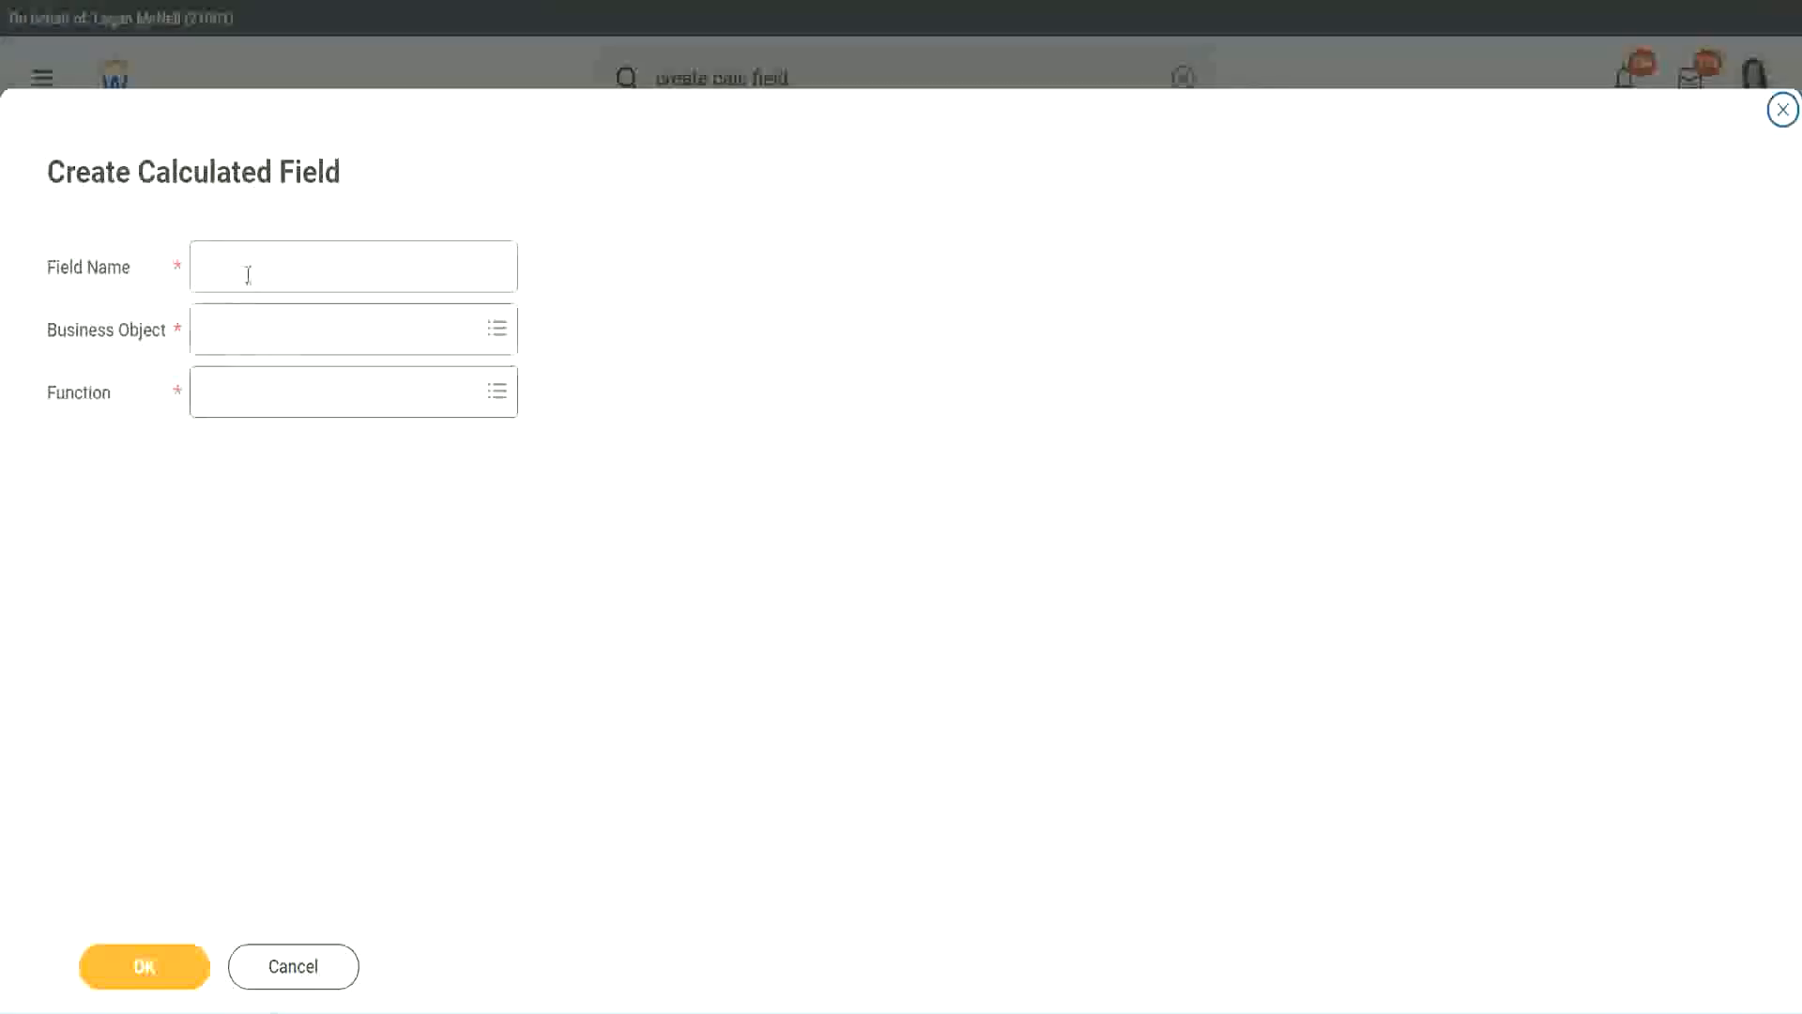
- Name the new calculated field CF-WW-TC-Legend and set its business object to Global
{"action": "left_click", "coordinate": [250, 272]}
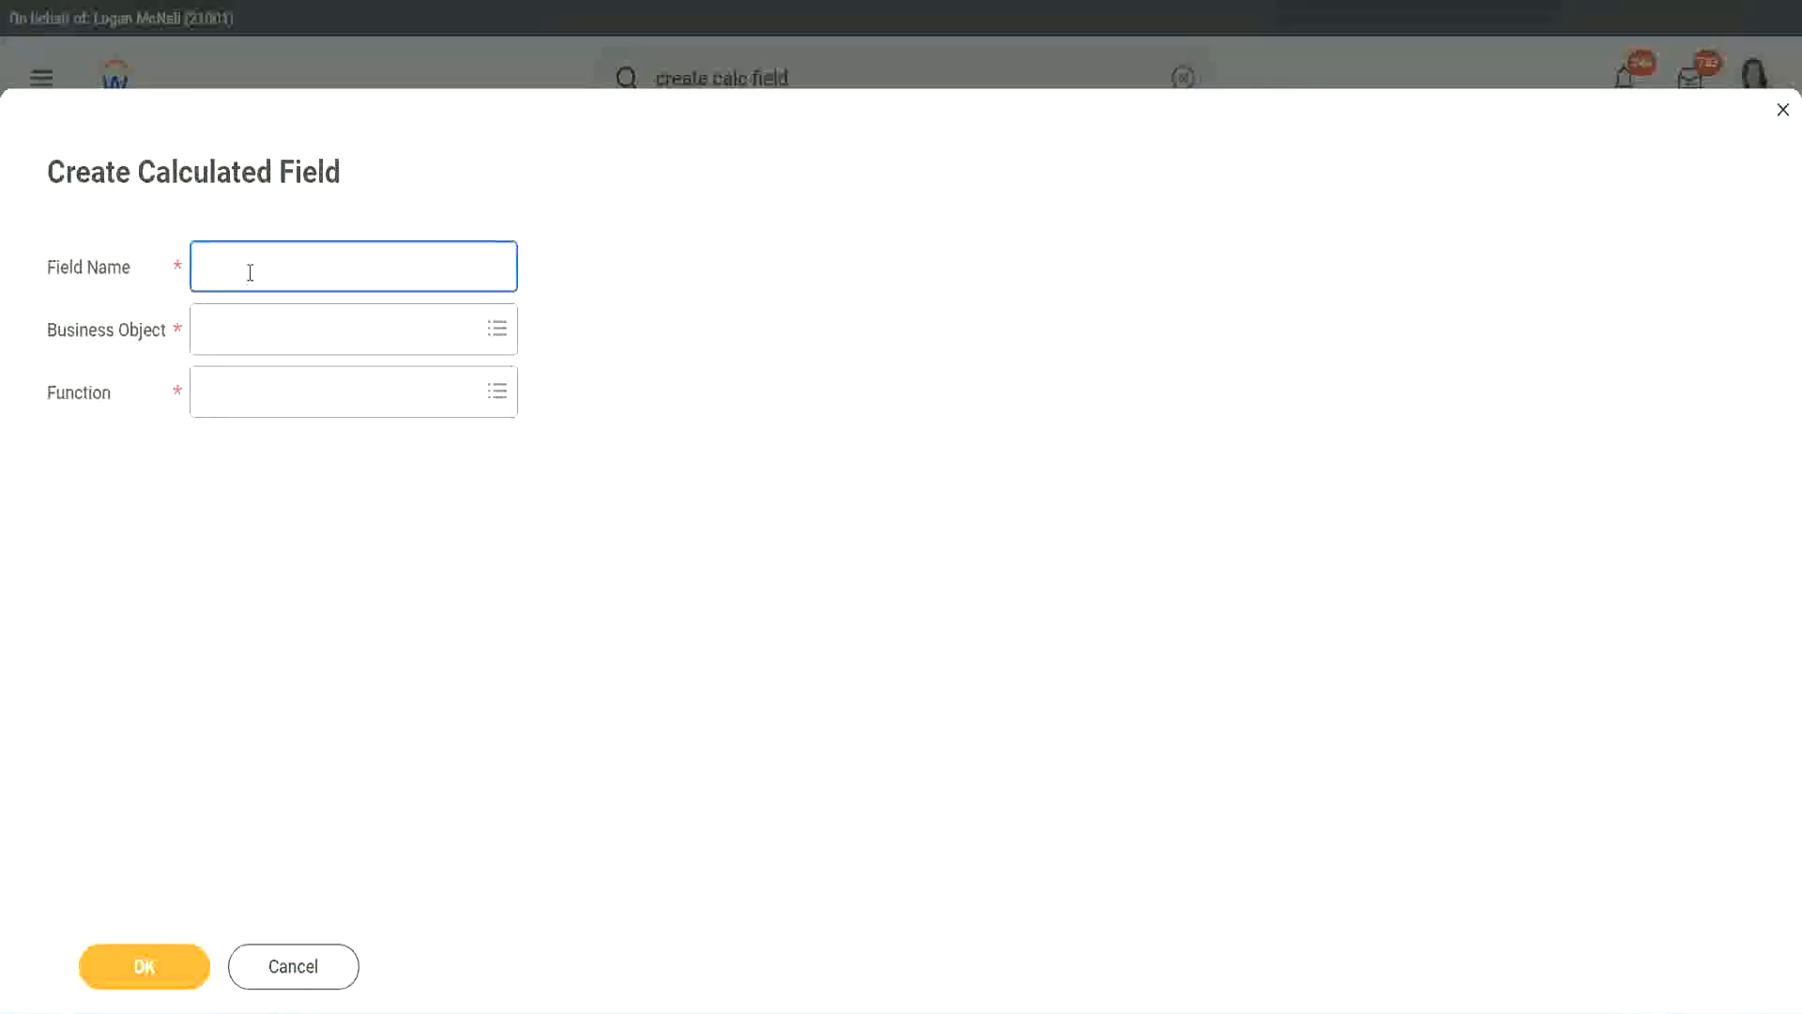
{"action": "key", "text": "ctrl+v"}
{"action": "double_click", "coordinate": [302, 267]}
{"action": "type", "text": "Legen"}
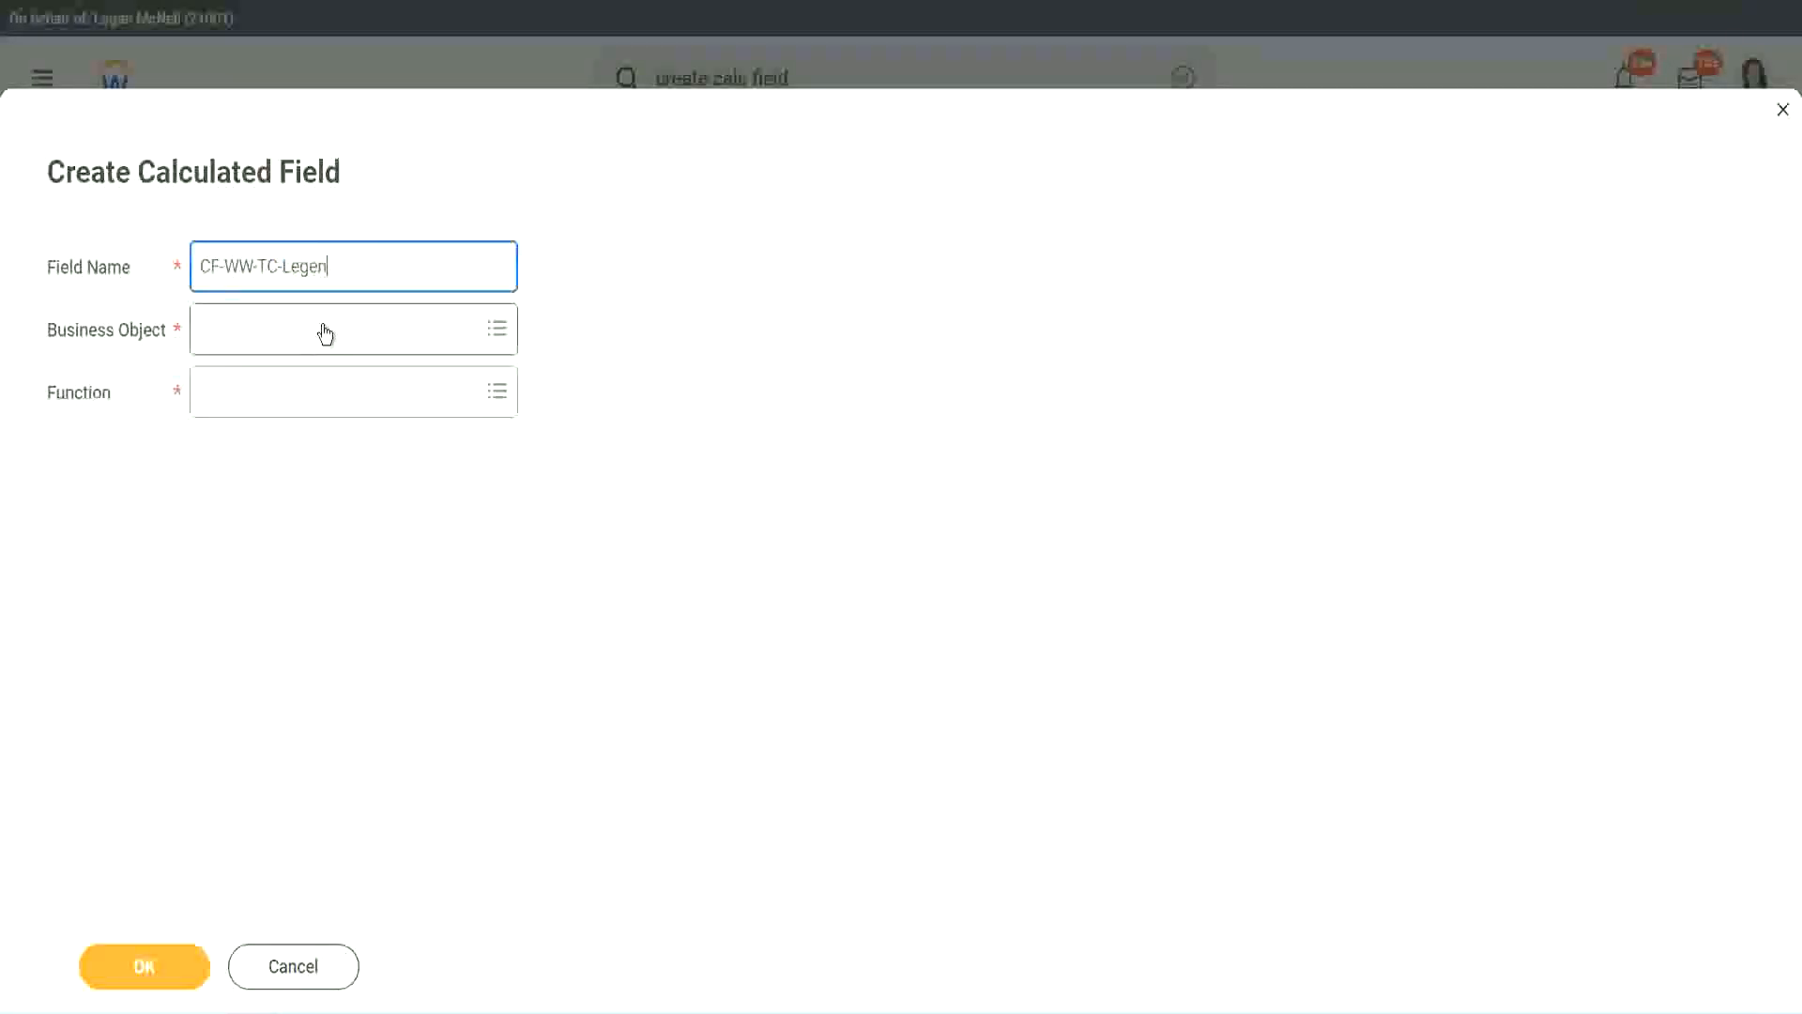
{"action": "left_click", "coordinate": [253, 342]}
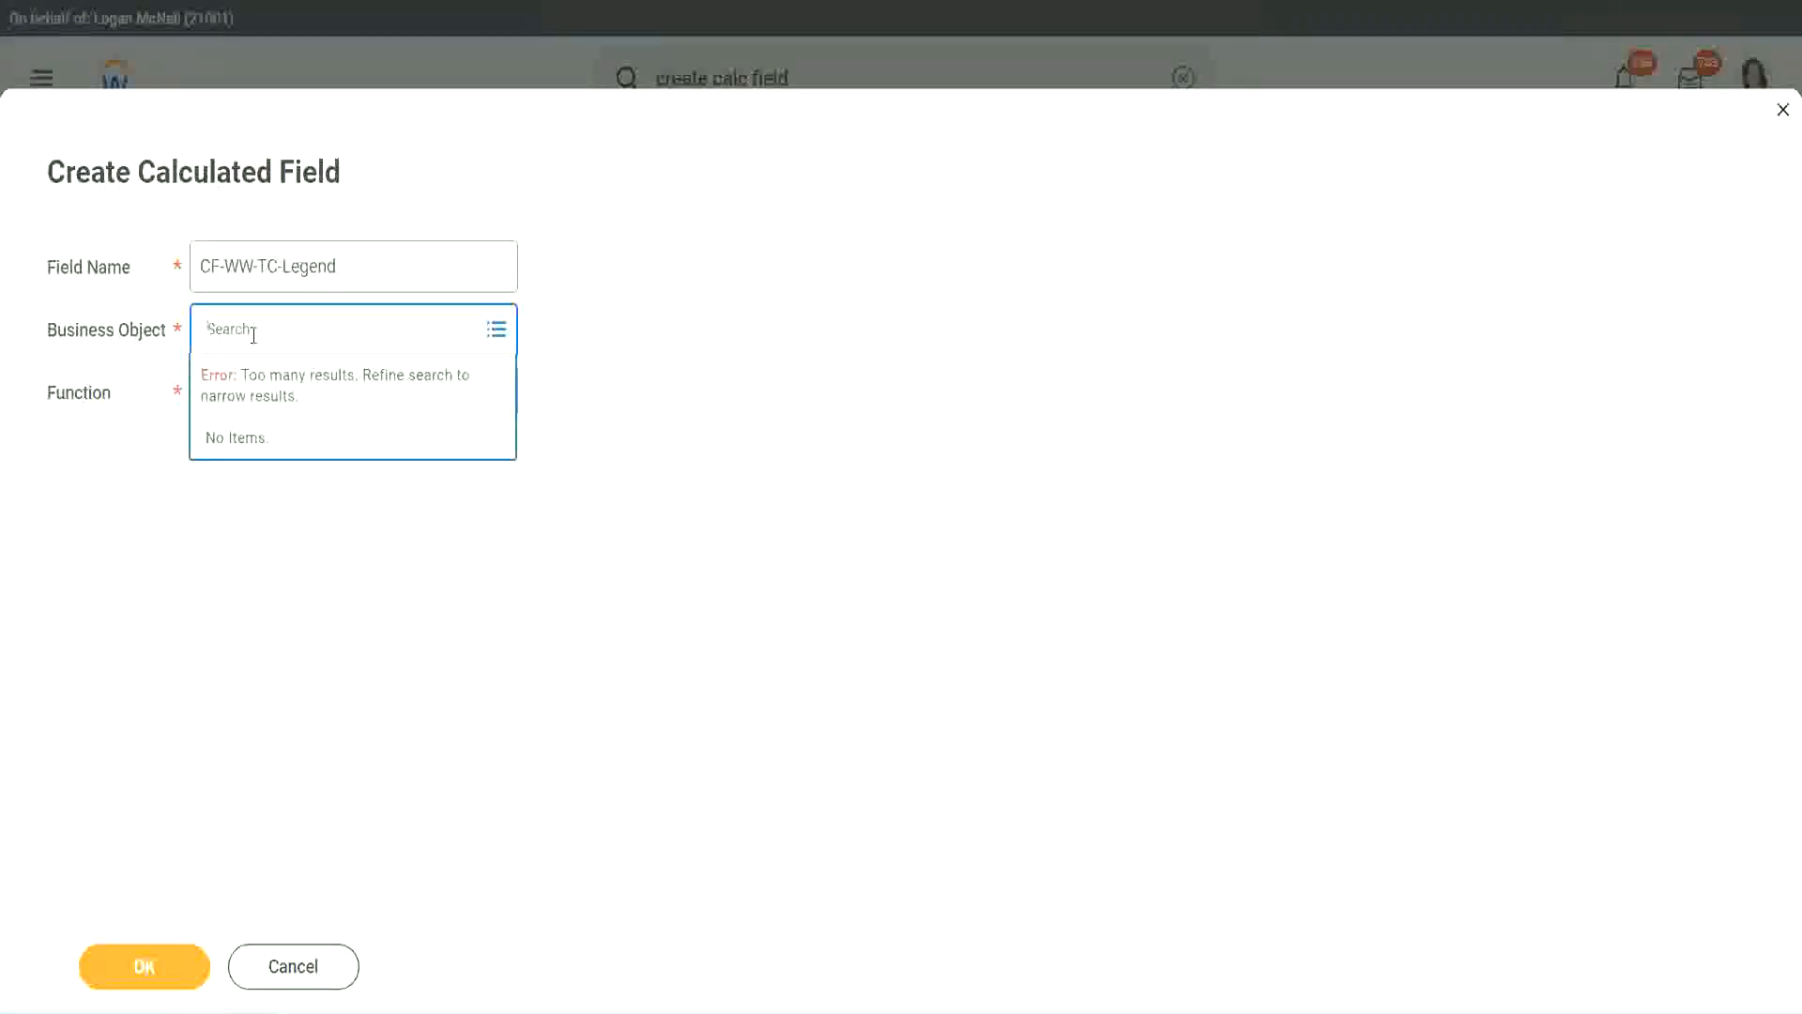
{"action": "type", "text": "Glo"}
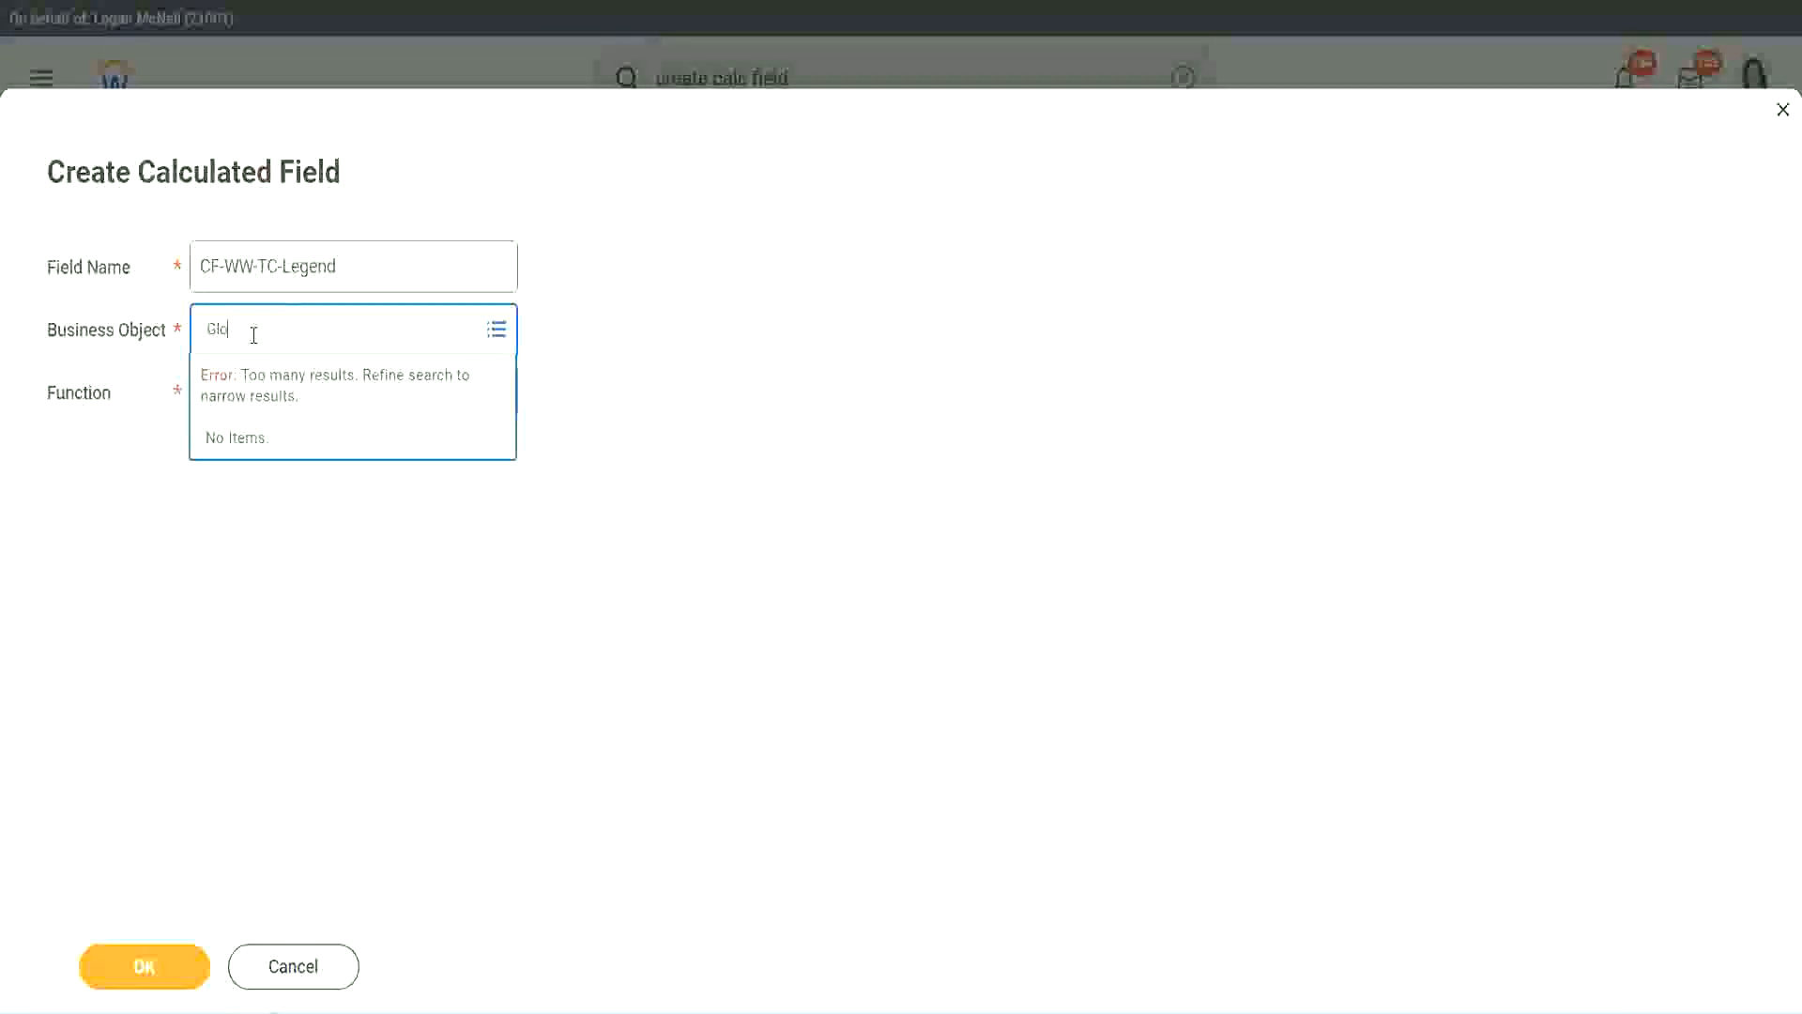
{"action": "type", "text": "bal"}
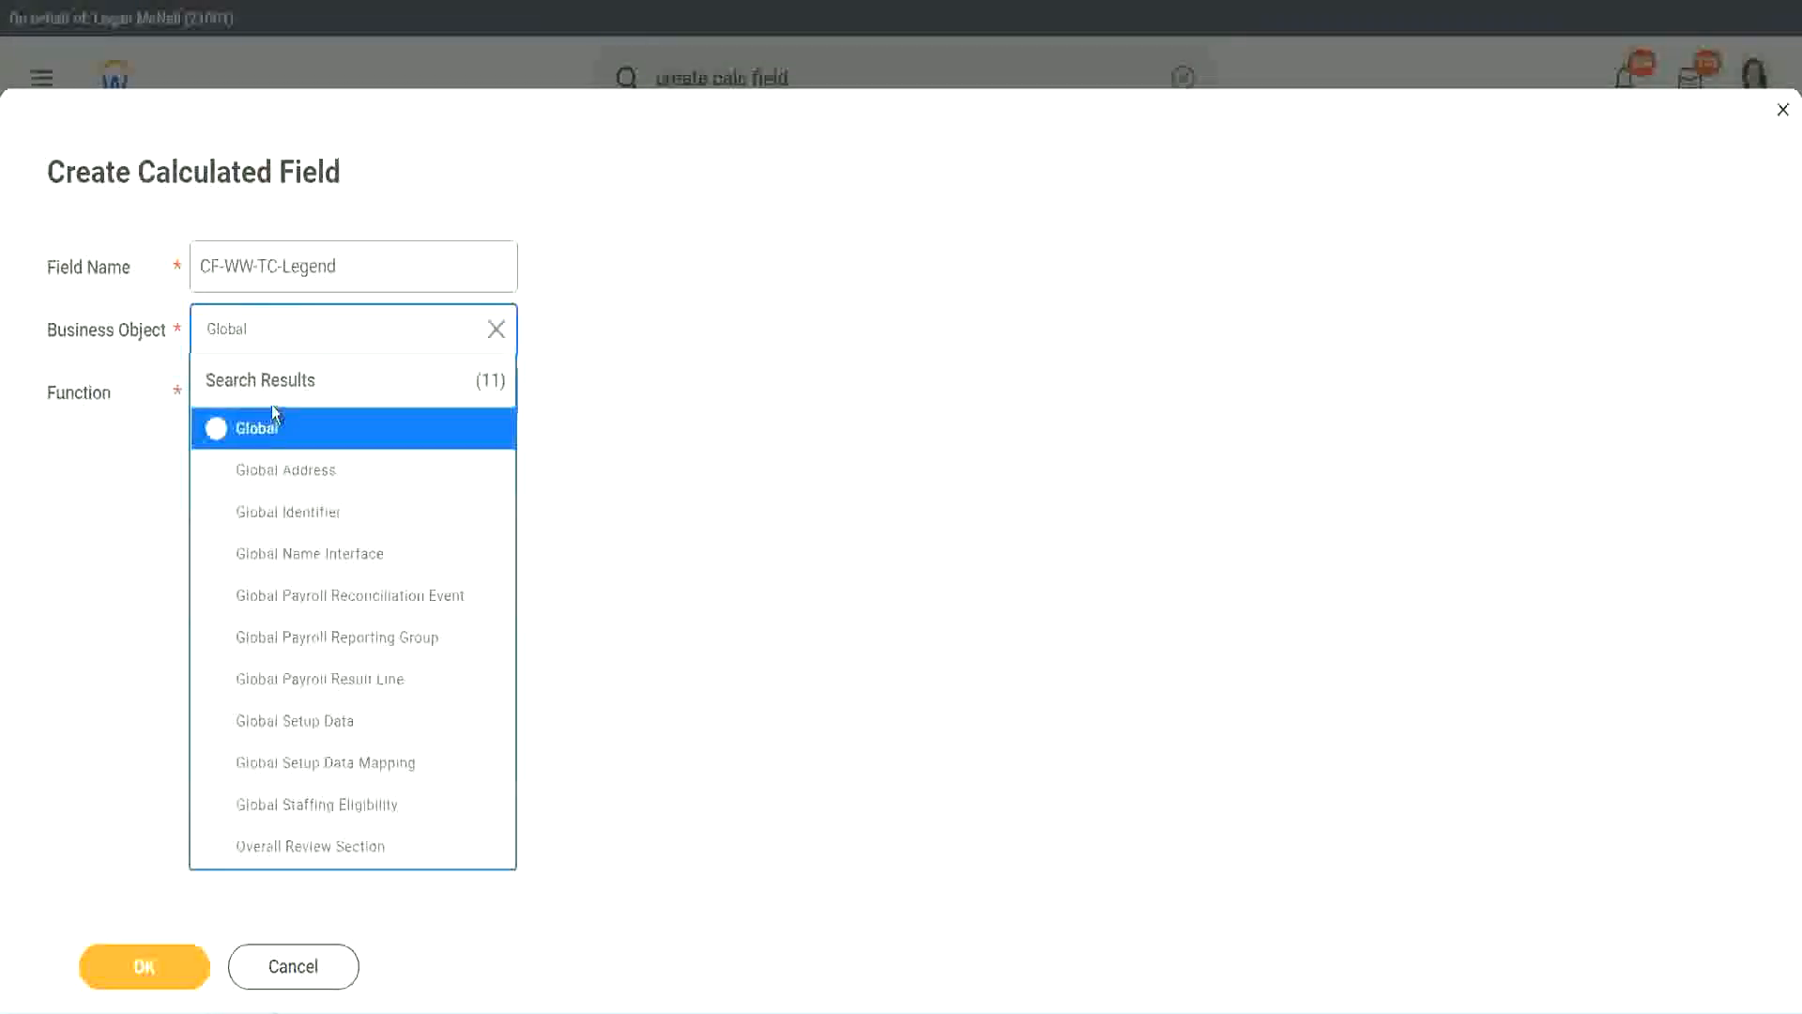
{"action": "left_click", "coordinate": [266, 424]}
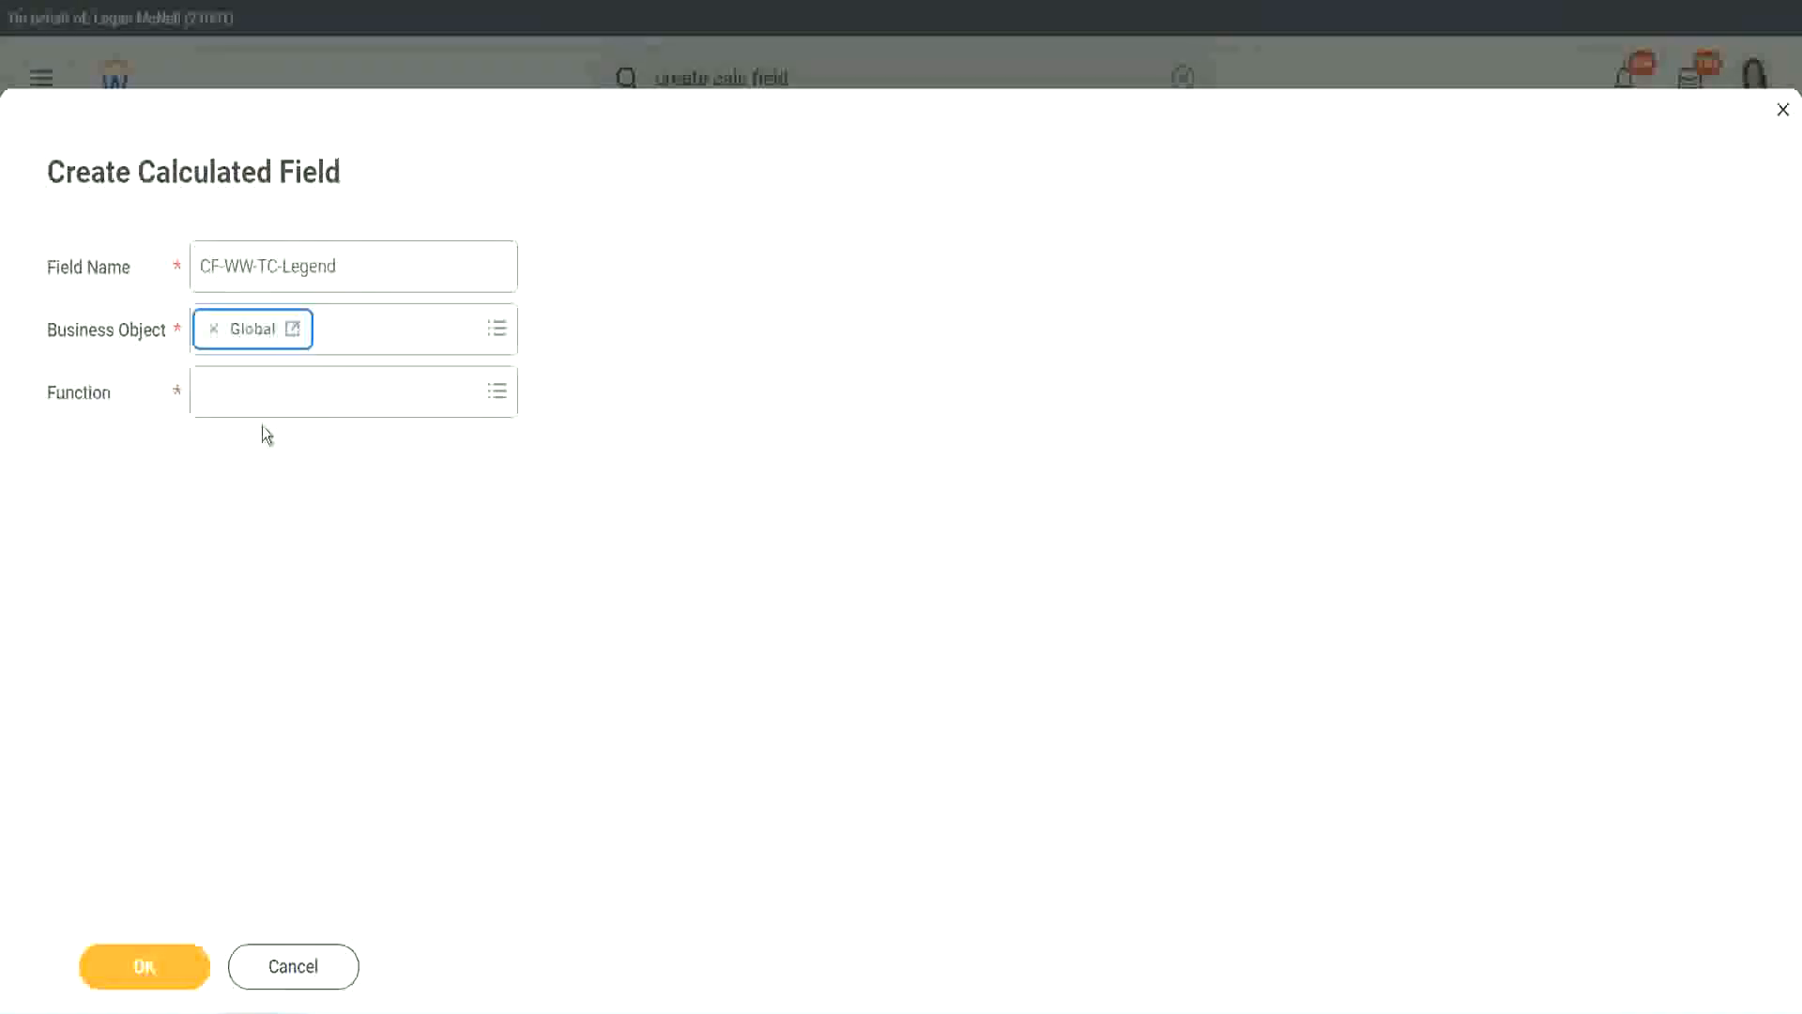
- Choose Text Constant as the function of CF-WW-TC-Legend, enter Legend as its constant, and save the field
{"action": "left_click", "coordinate": [259, 390]}
{"action": "type", "text": "tc"}
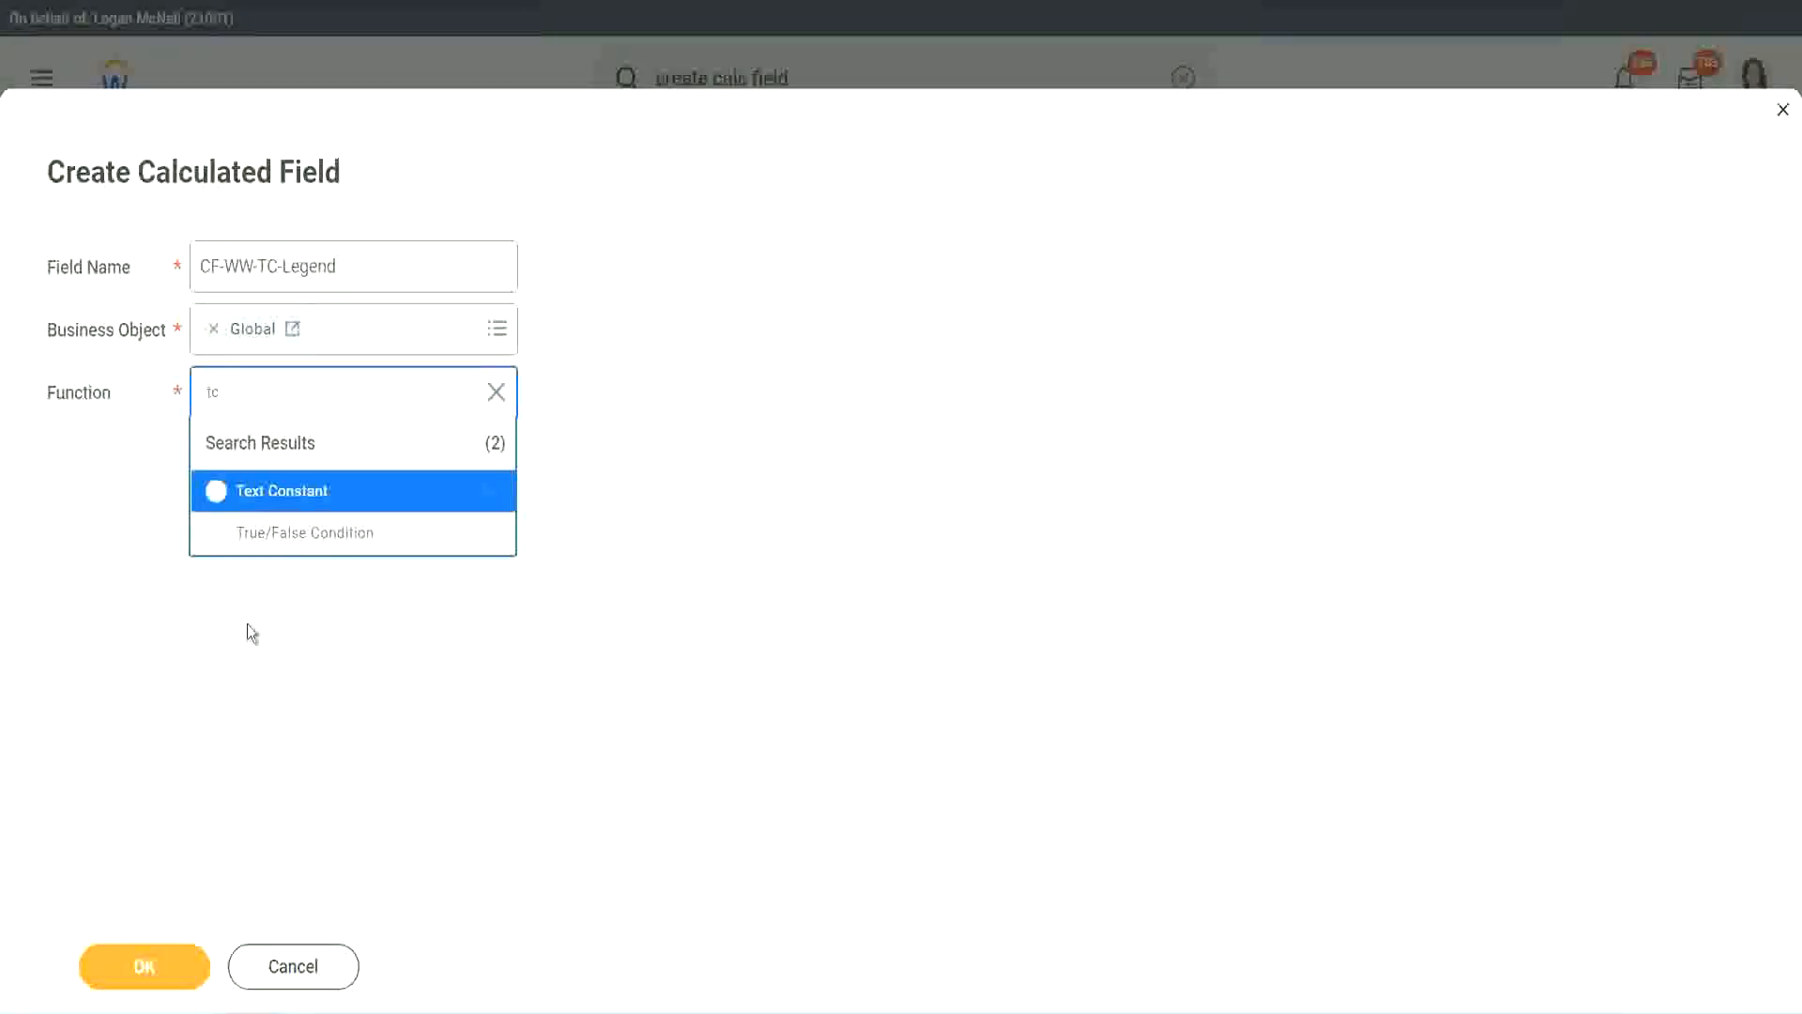
{"action": "left_click", "coordinate": [349, 494]}
{"action": "left_click", "coordinate": [134, 968]}
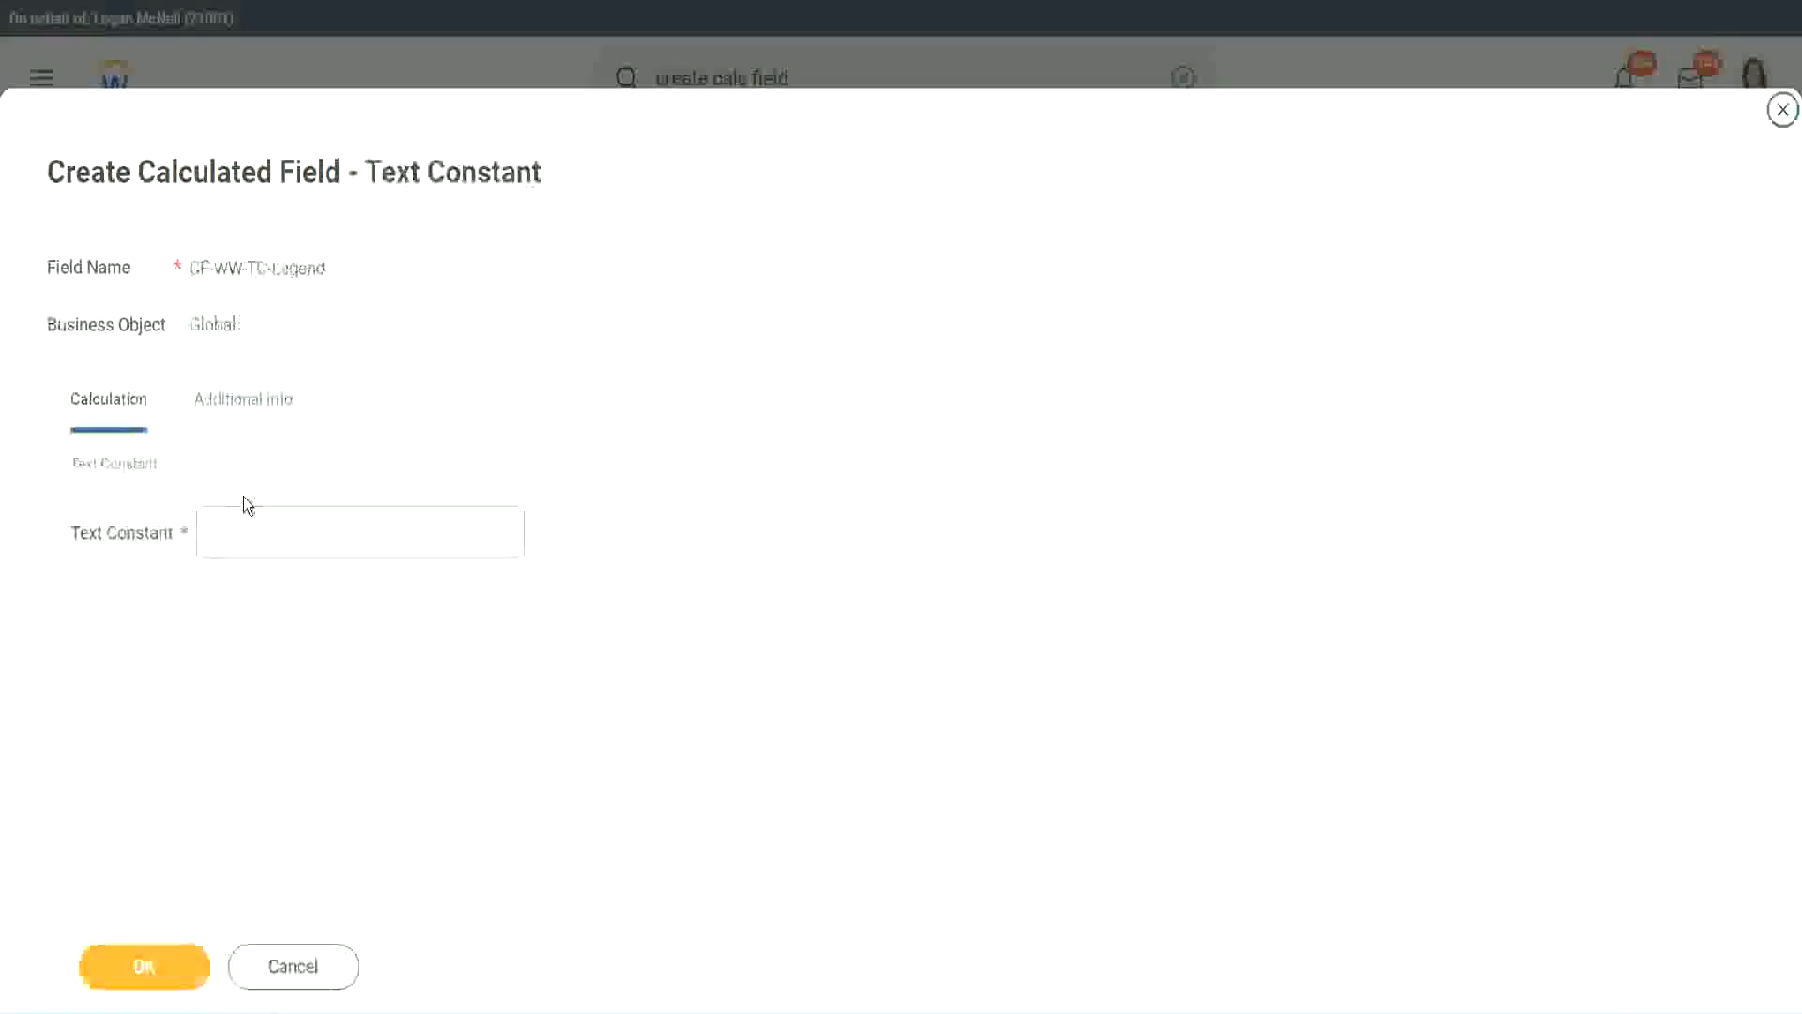
{"action": "type", "text": "Legend"}
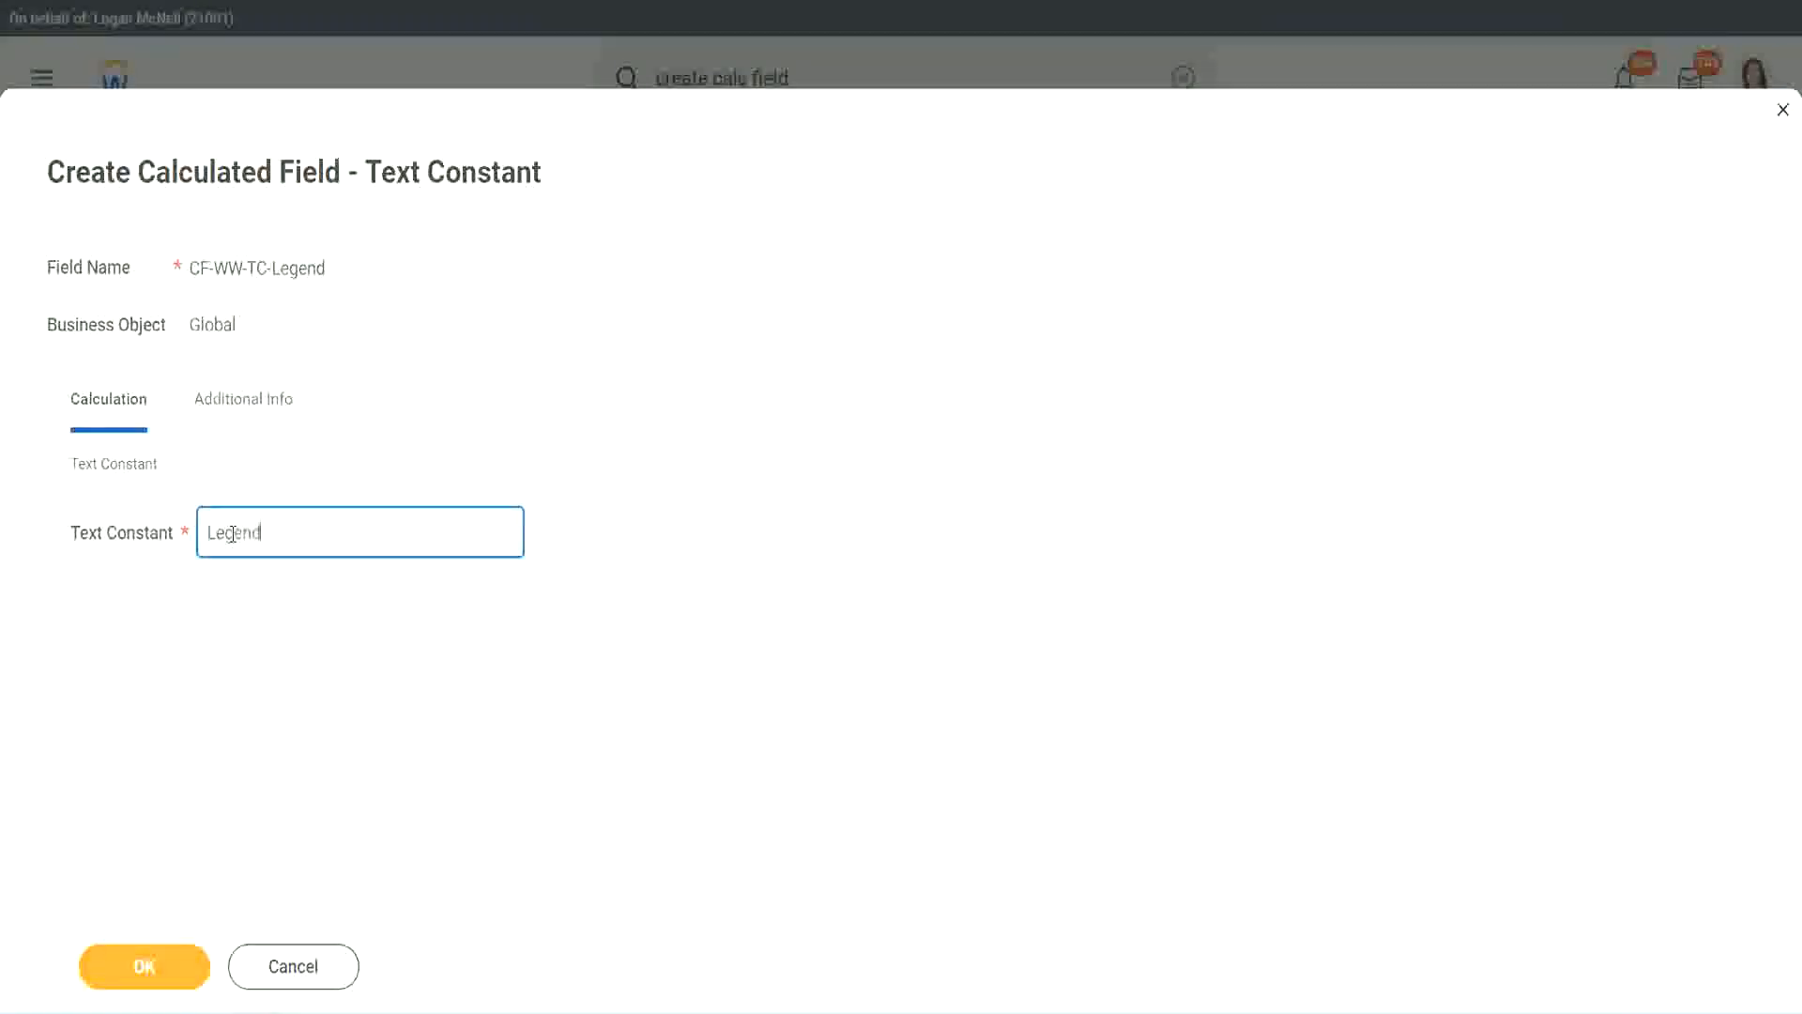
{"action": "left_click", "coordinate": [155, 967]}
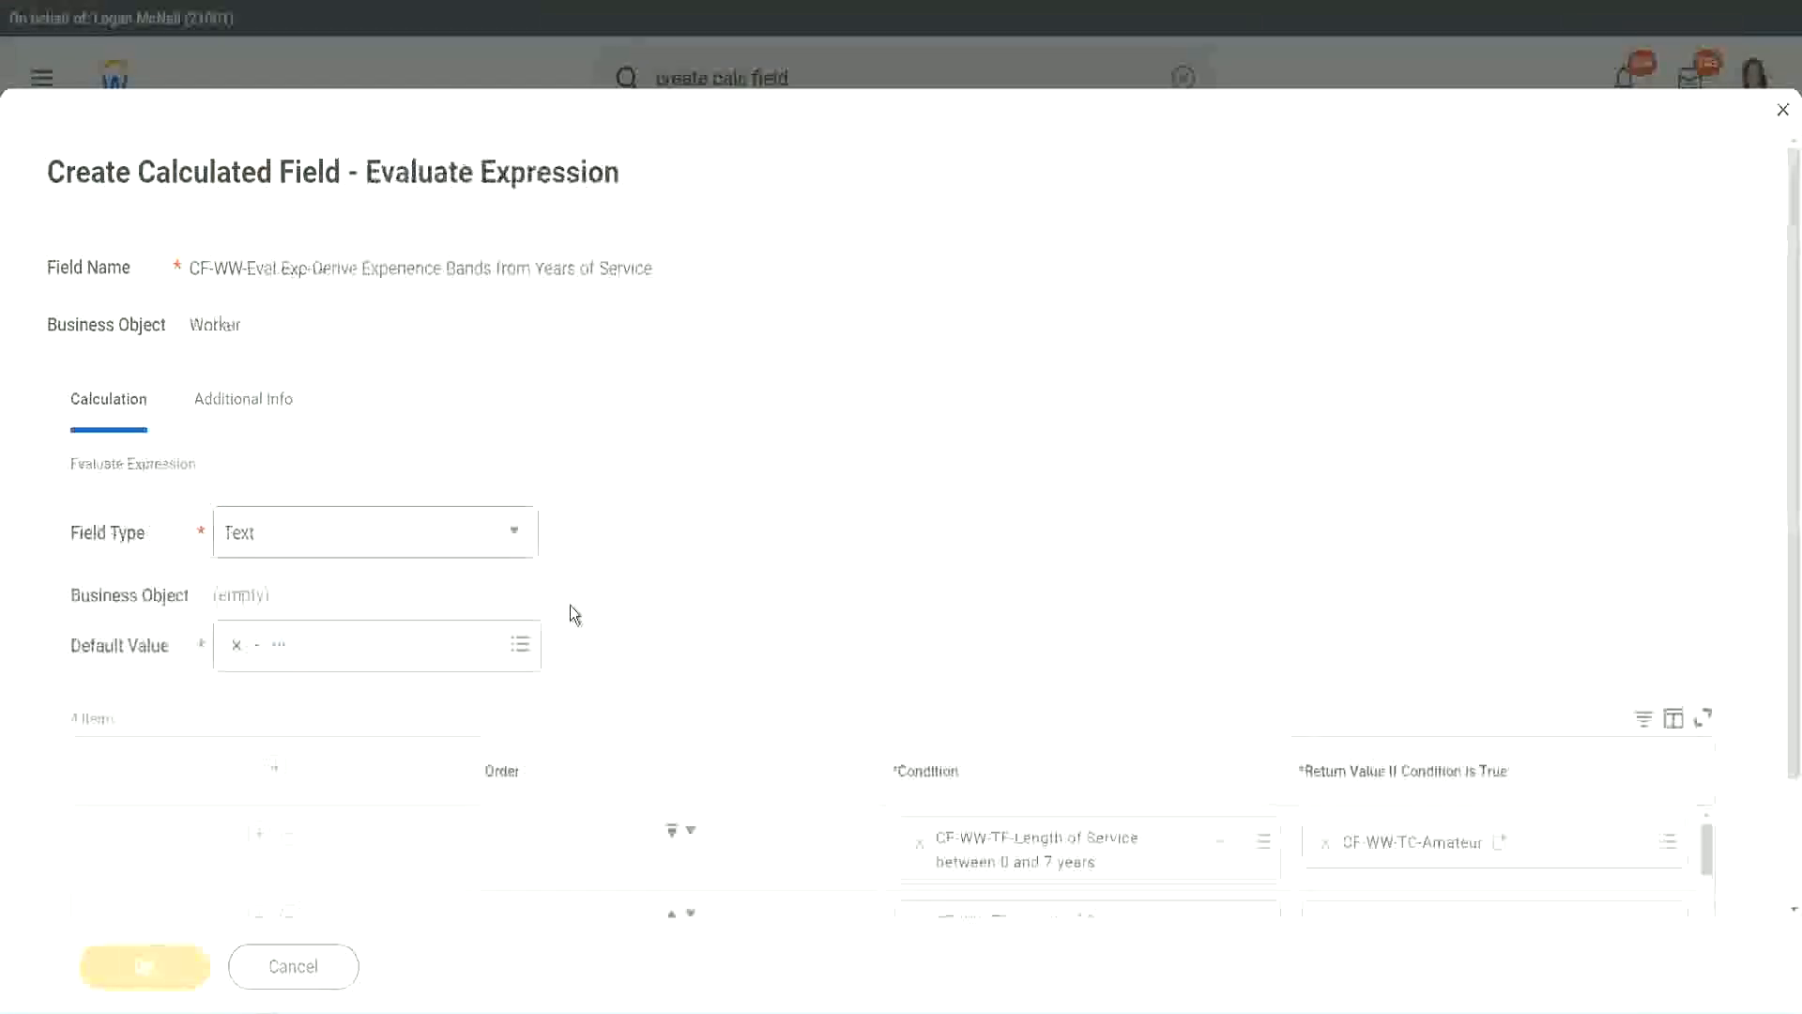
- Review the four conditions with their return values and save the Evaluate Expression calculated field
{"action": "scroll", "coordinate": [953, 503], "scroll_direction": "down", "scroll_amount": 3}
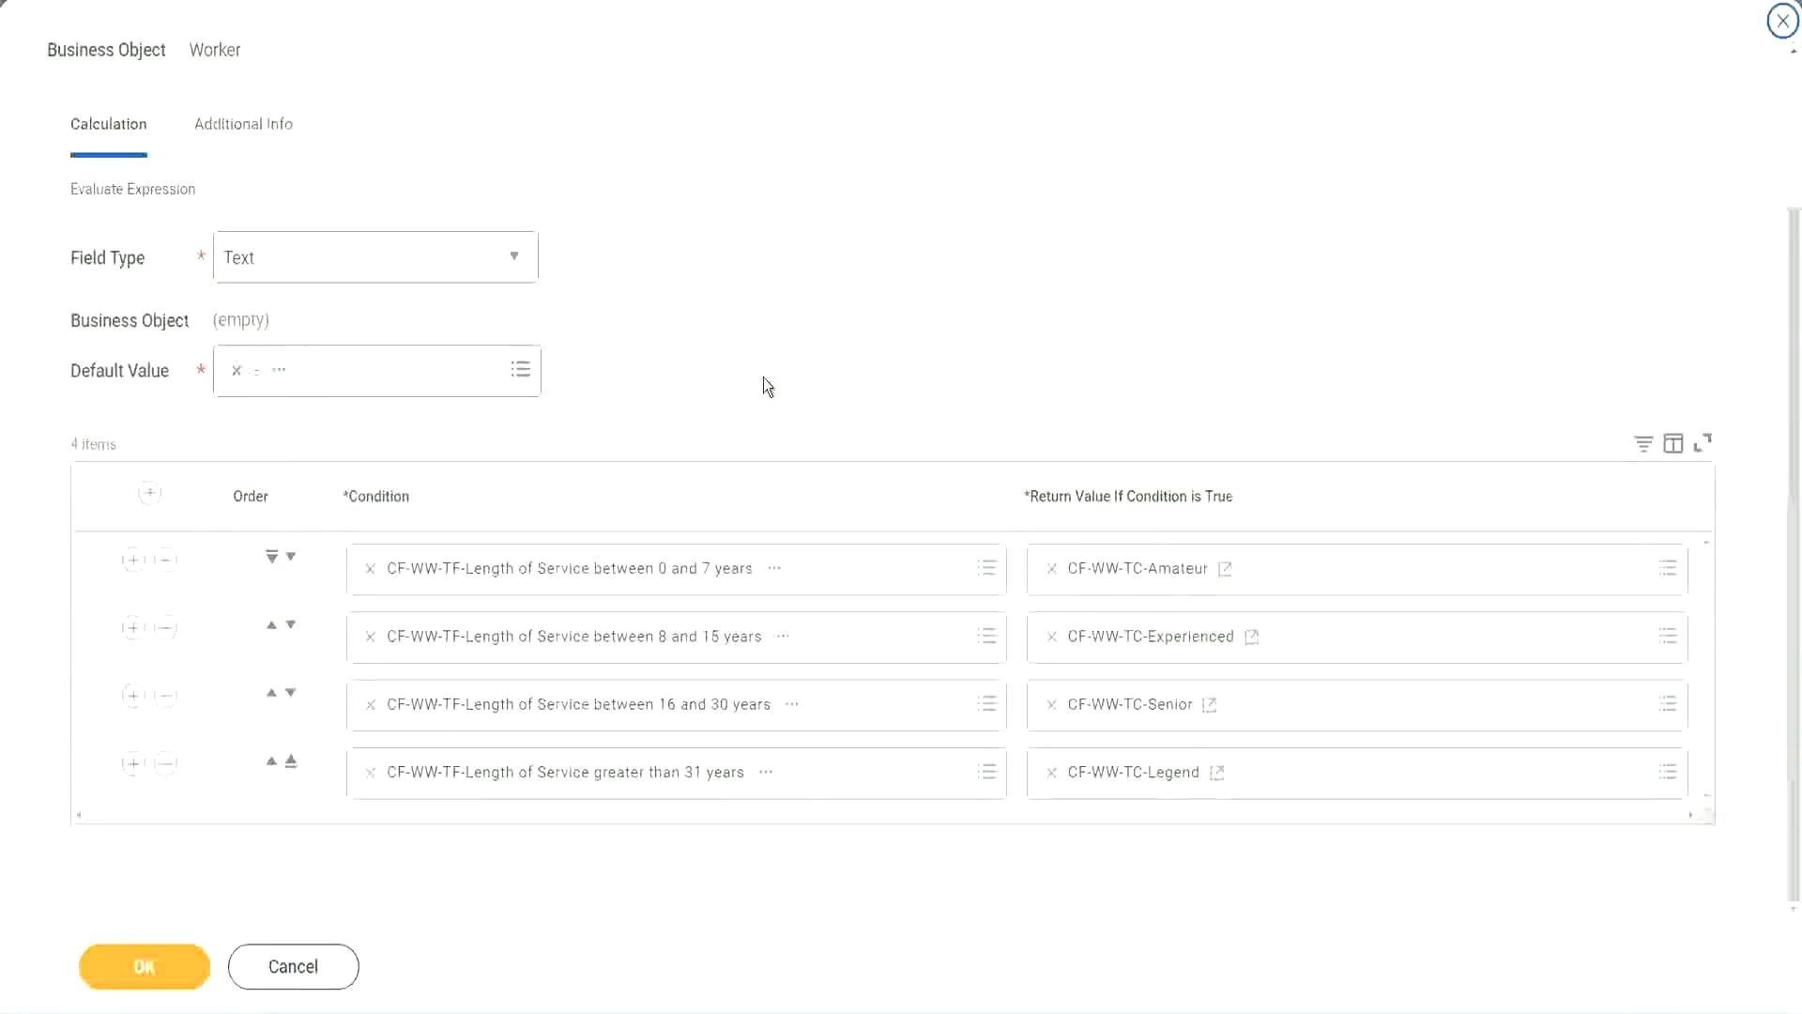
{"action": "scroll", "coordinate": [763, 377], "scroll_direction": "up", "scroll_amount": 2}
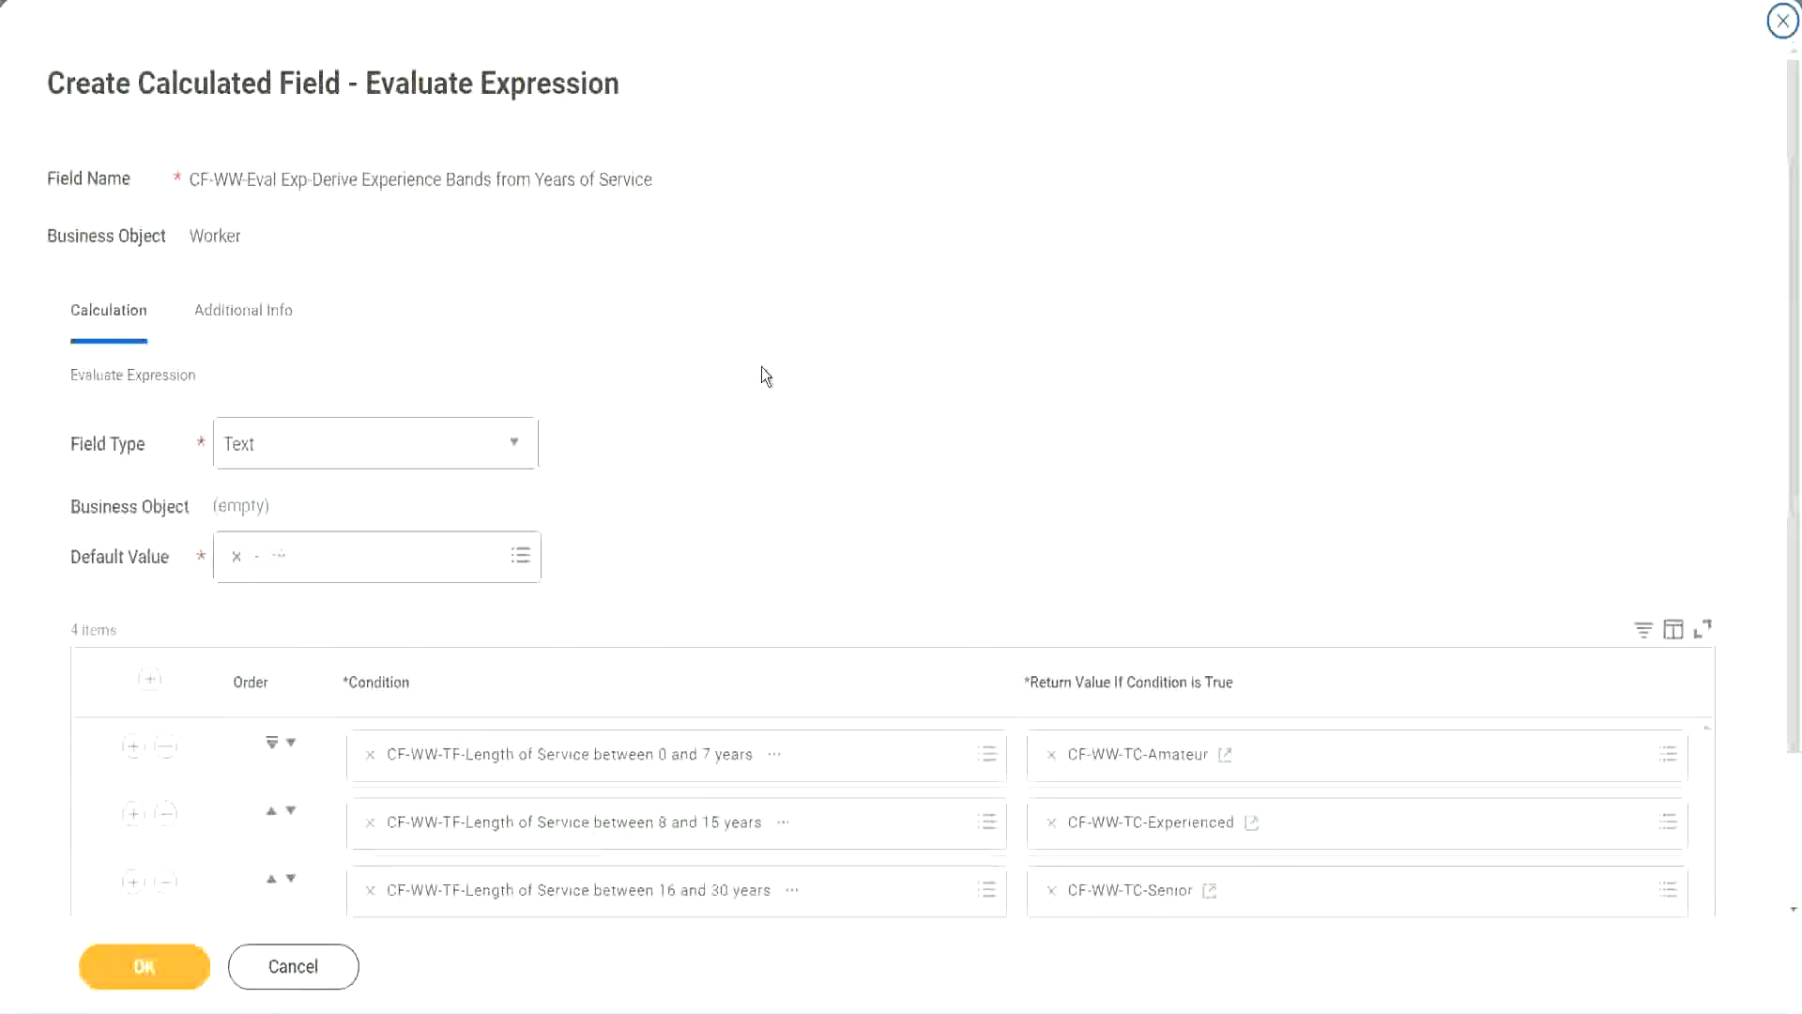
{"action": "scroll", "coordinate": [762, 369], "scroll_direction": "down", "scroll_amount": 2}
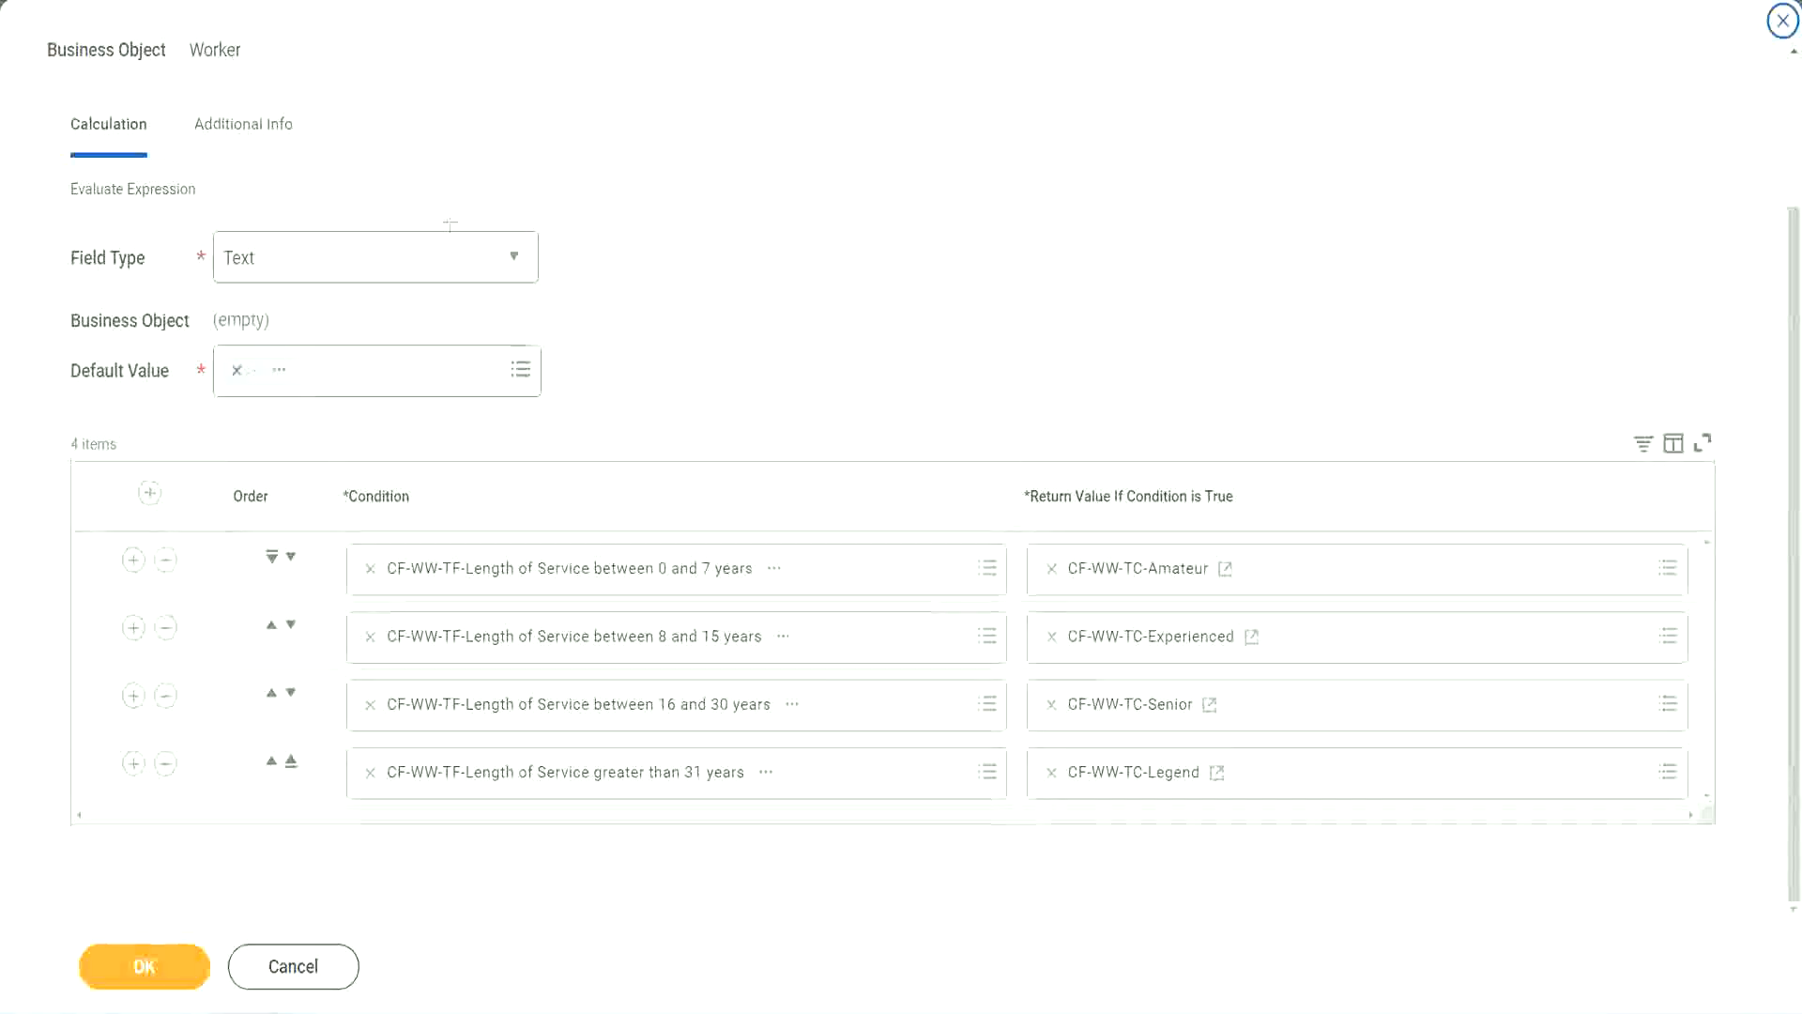
{"action": "left_click_drag", "start_coordinate": [1154, 265], "coordinate": [1169, 437]}
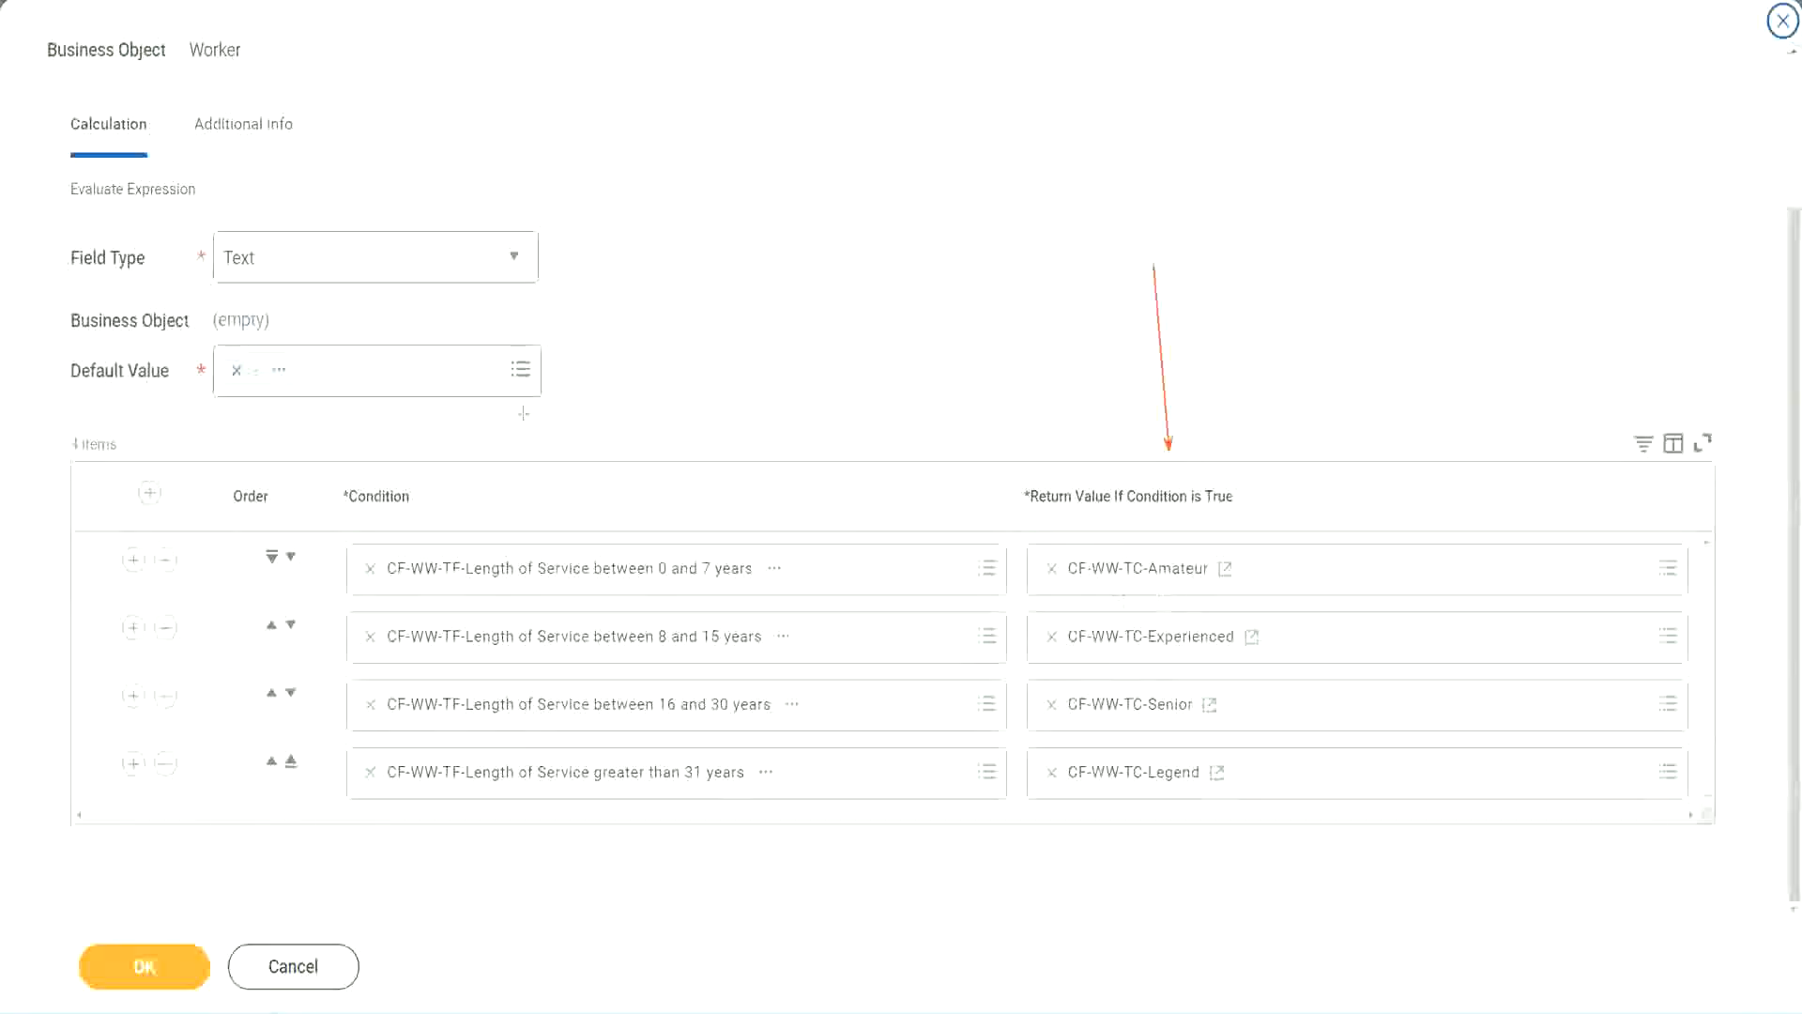
{"action": "left_click_drag", "start_coordinate": [224, 161], "coordinate": [231, 225]}
{"action": "left_click", "coordinate": [156, 961]}
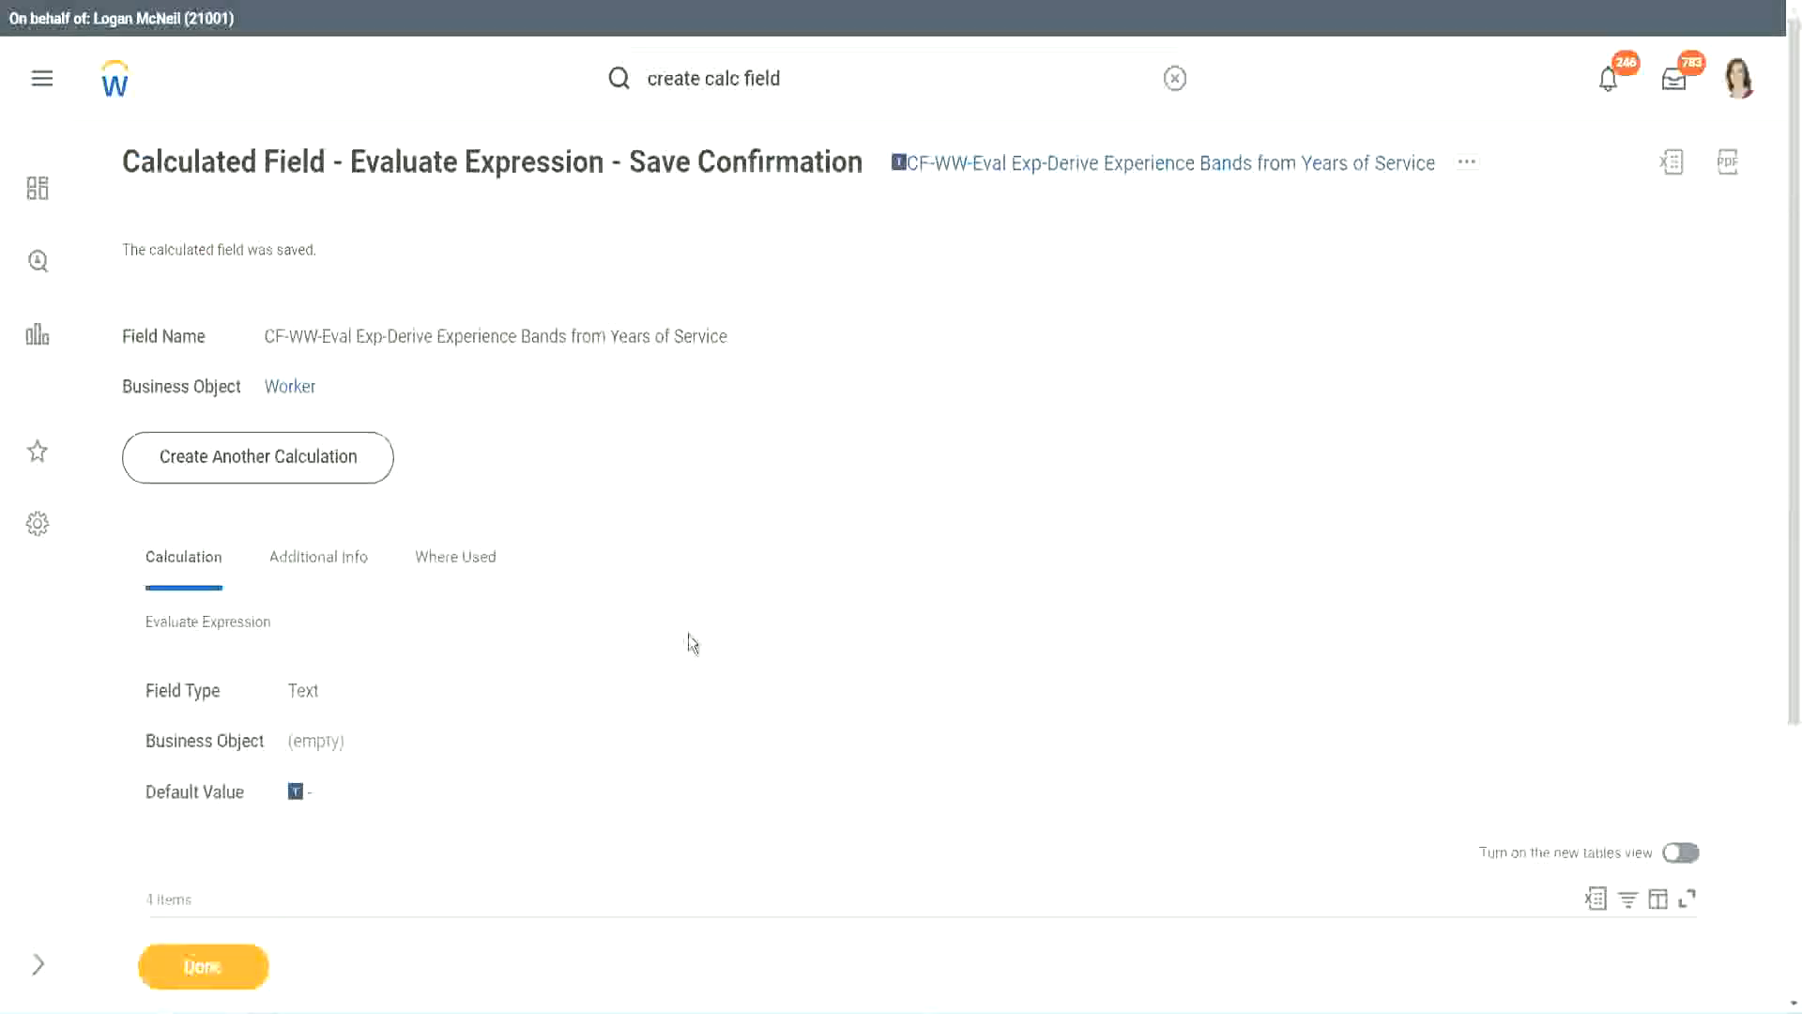
- Copy the name of the saved experience bands calculated field and close its save confirmation
{"action": "scroll", "coordinate": [689, 635], "scroll_direction": "down", "scroll_amount": 4}
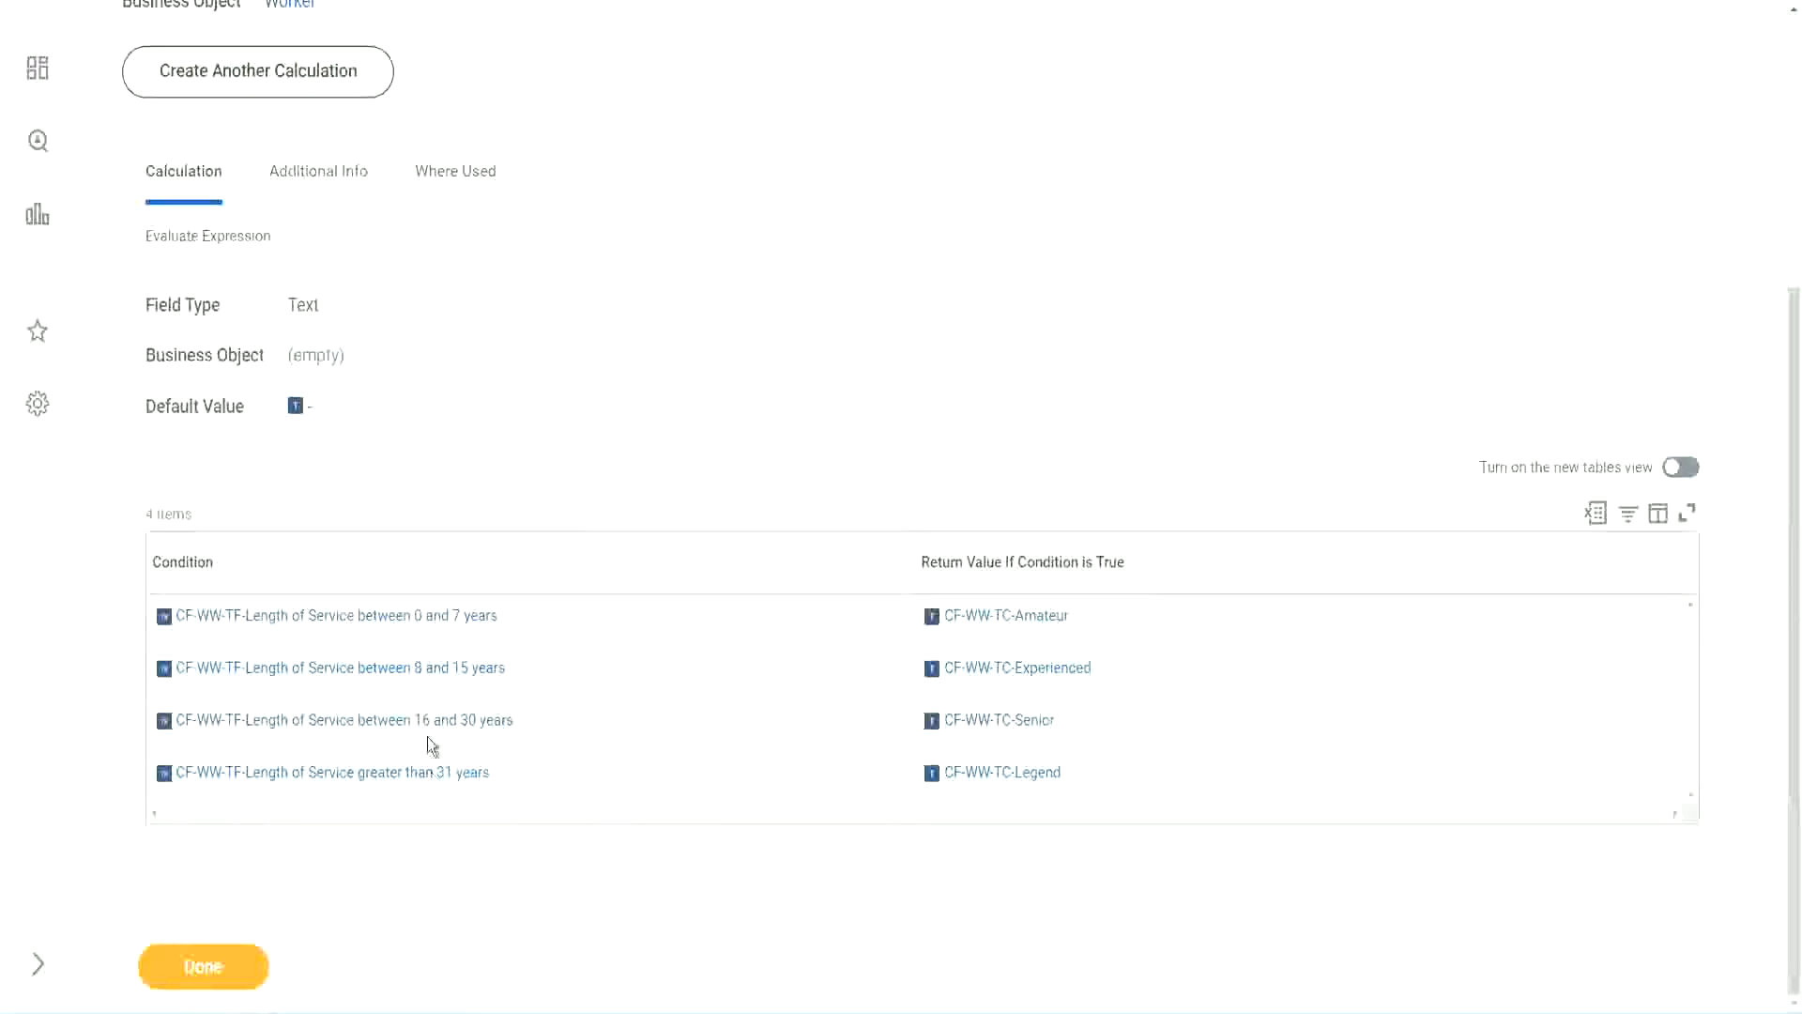
{"action": "scroll", "coordinate": [504, 560], "scroll_direction": "up", "scroll_amount": 4}
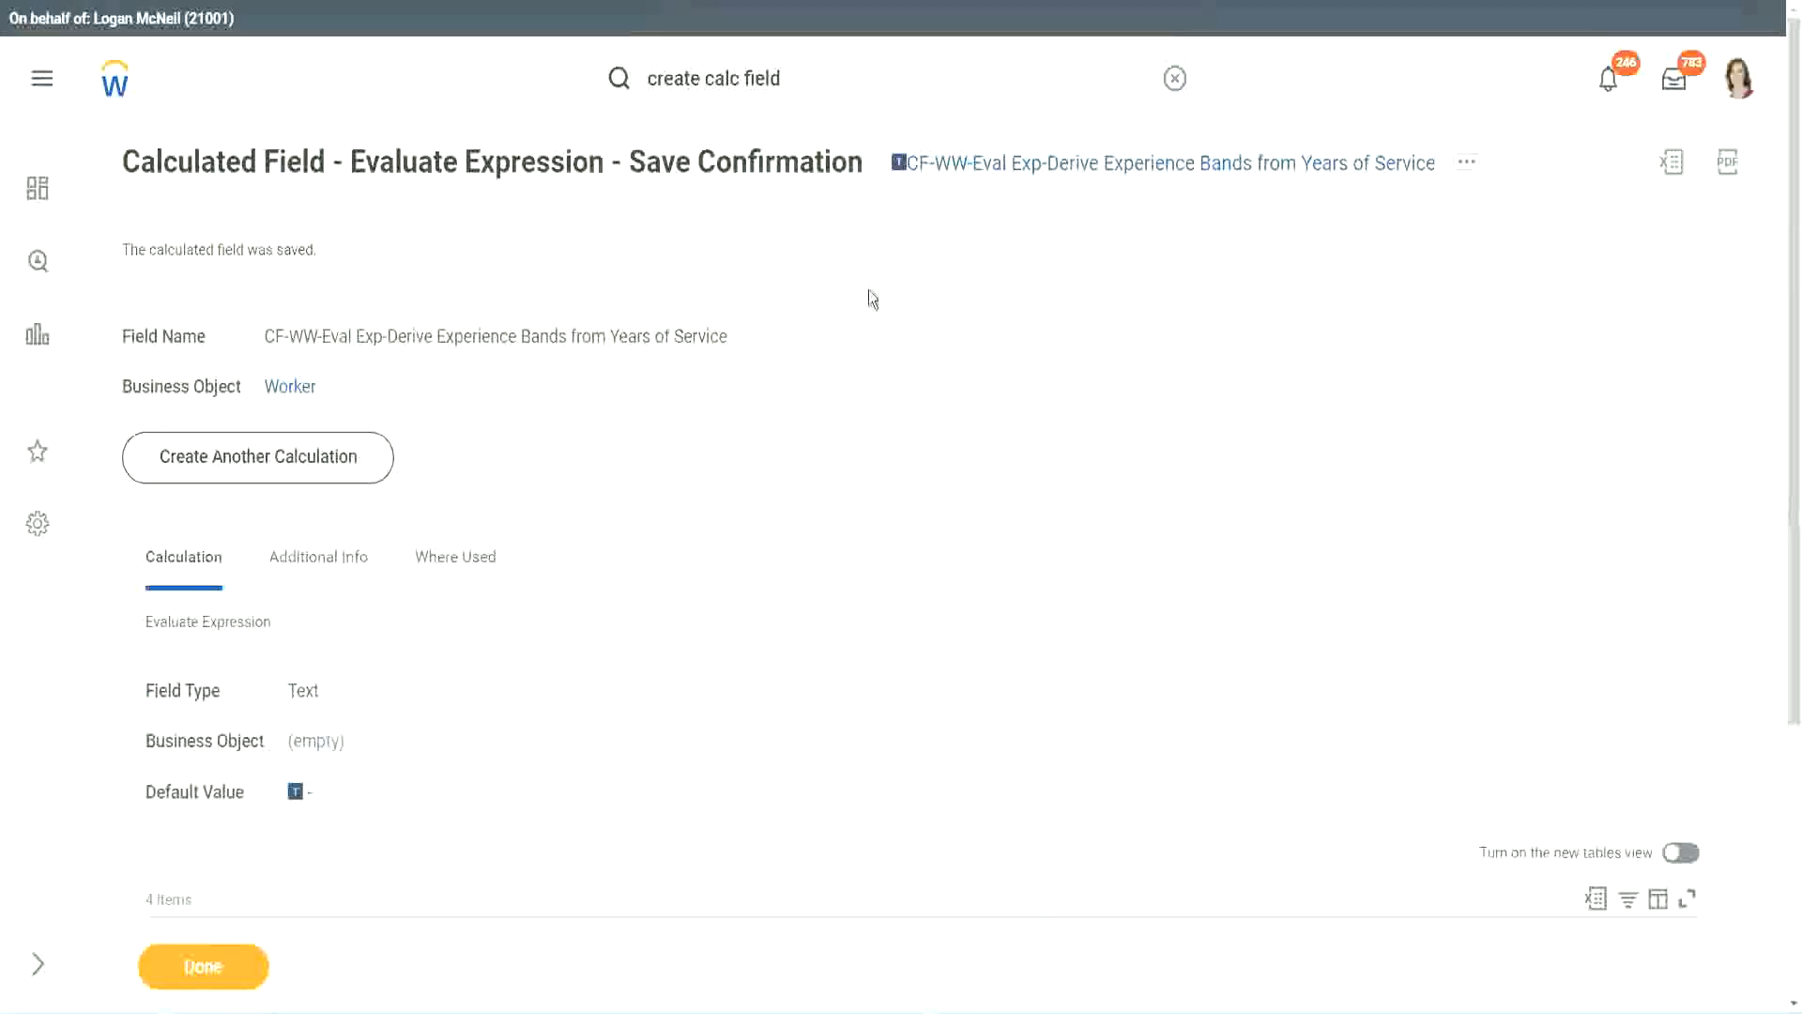
{"action": "right_click", "coordinate": [1057, 176]}
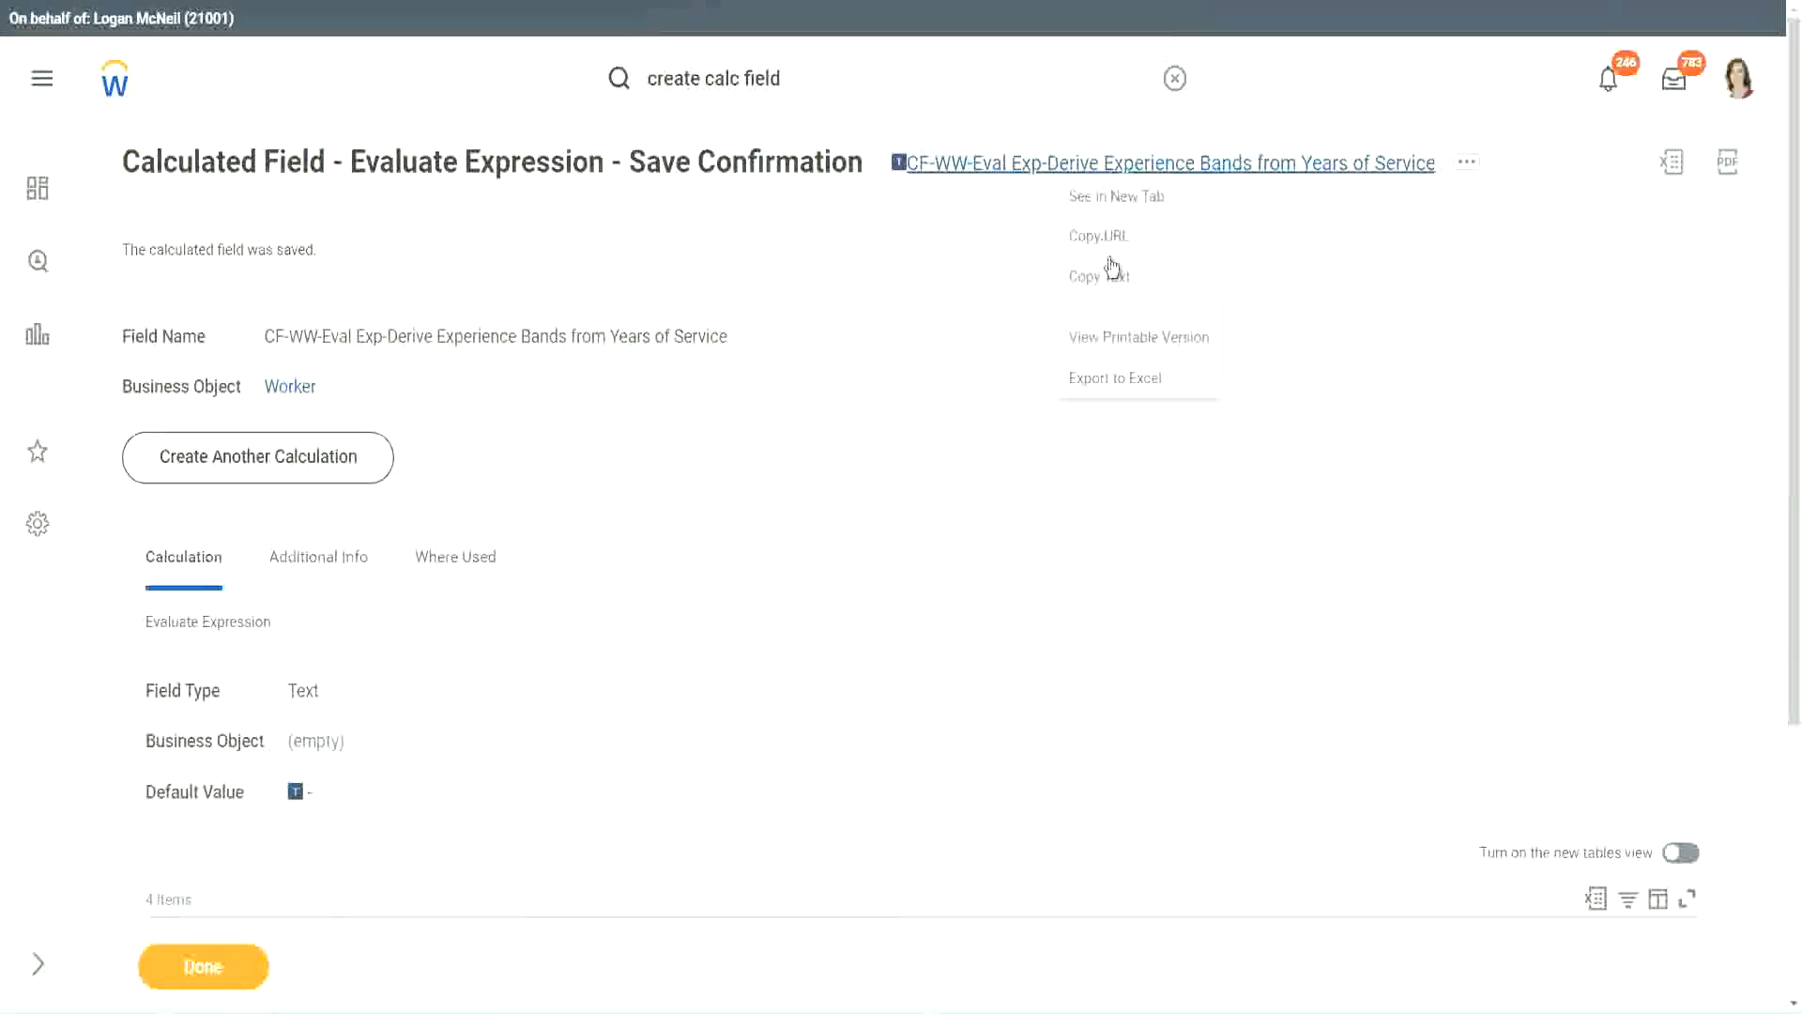
{"action": "left_click", "coordinate": [1102, 277]}
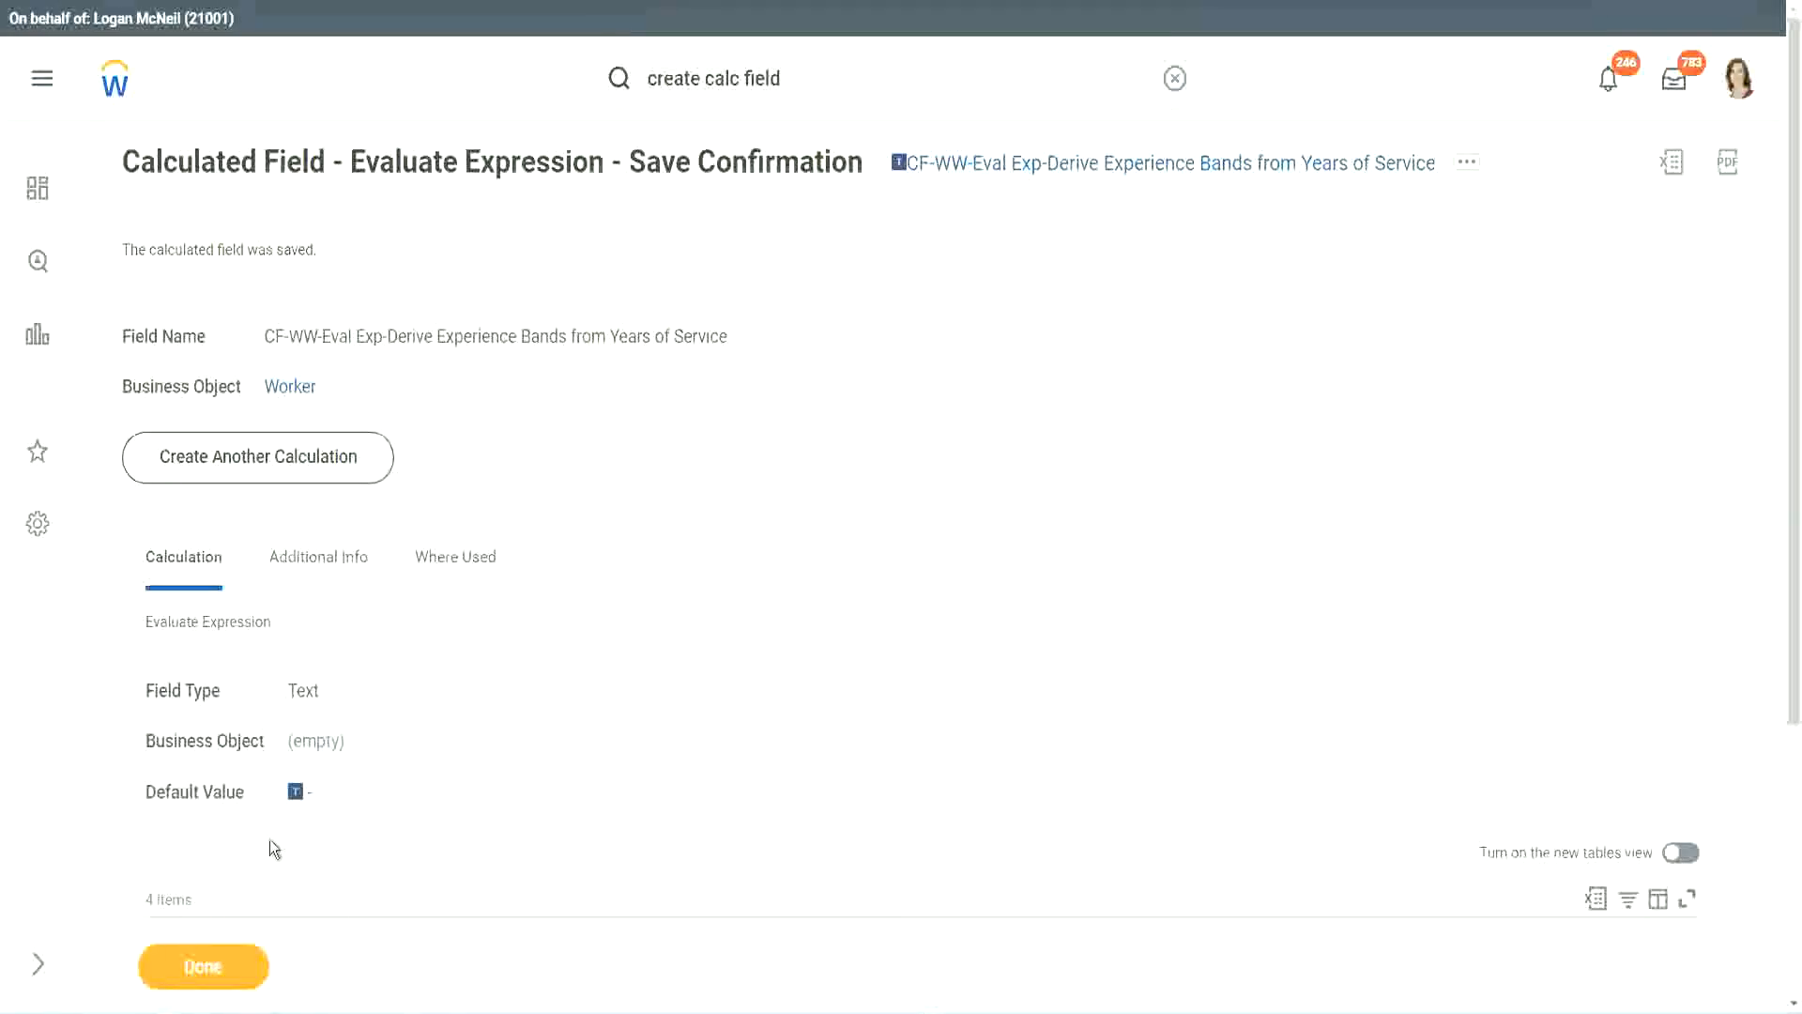
{"action": "left_click", "coordinate": [200, 967]}
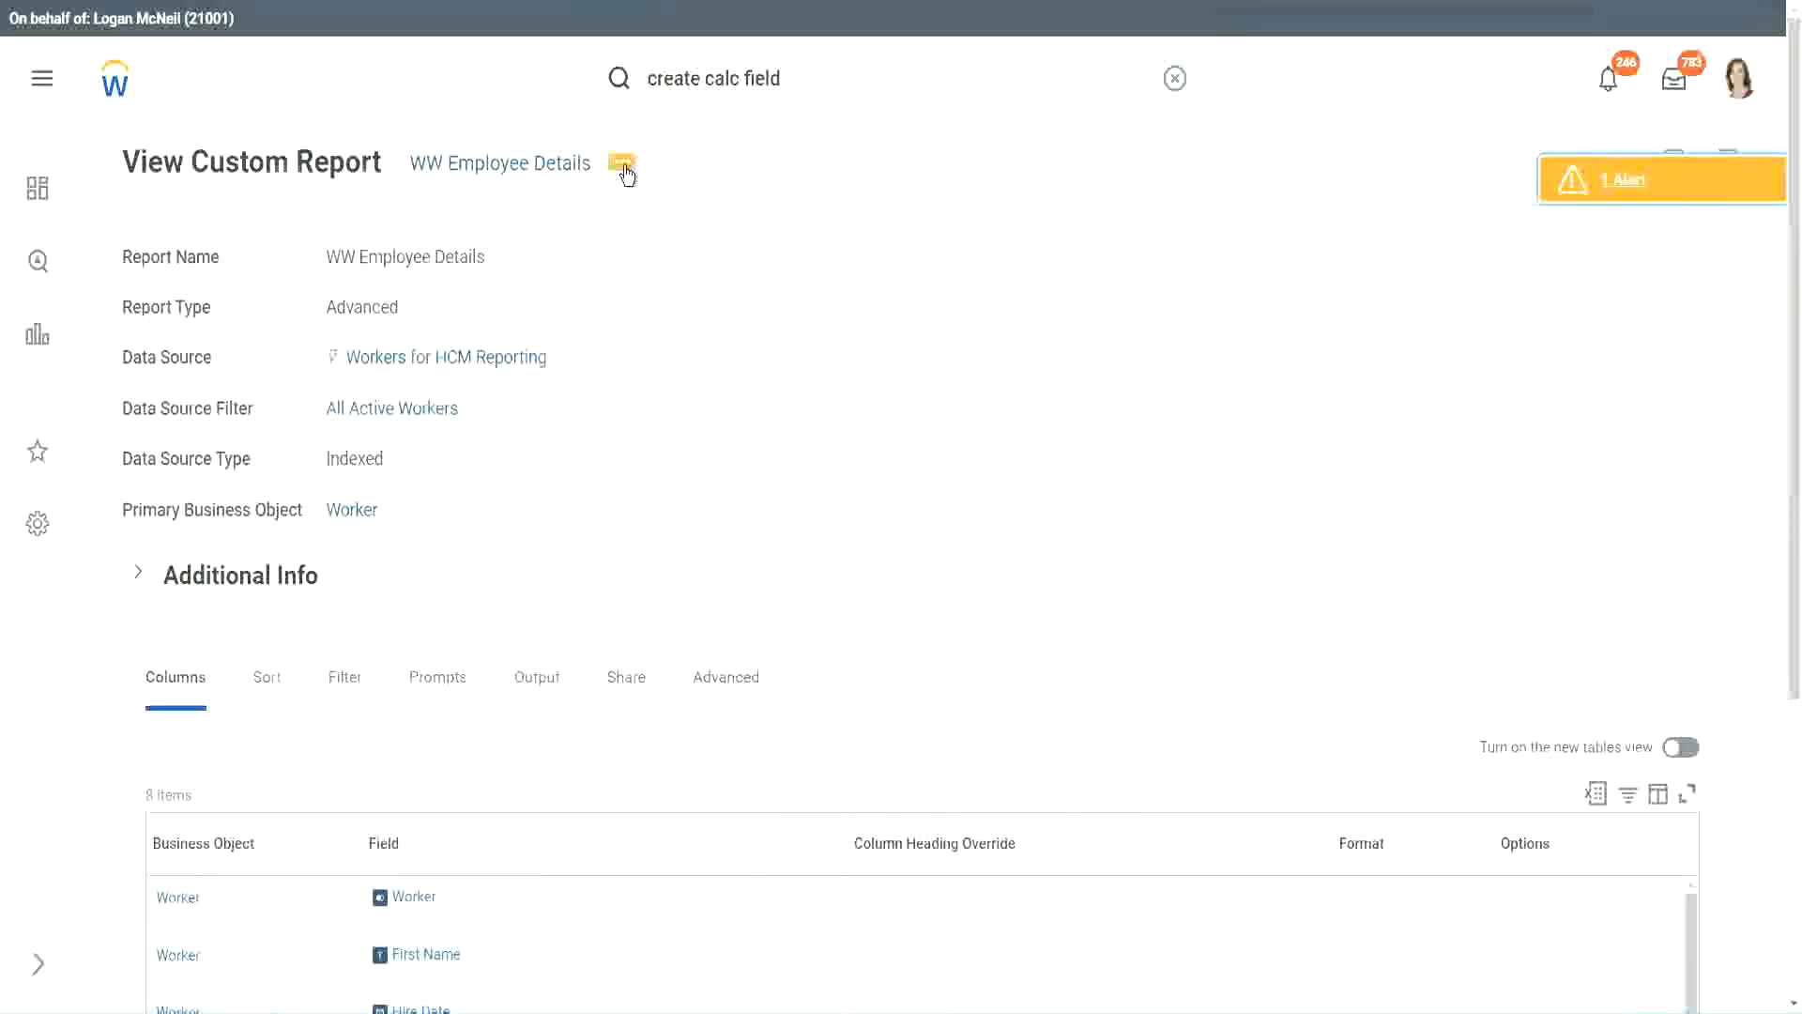
- Open the WW Employee Details custom report for editing
{"action": "left_click", "coordinate": [625, 166]}
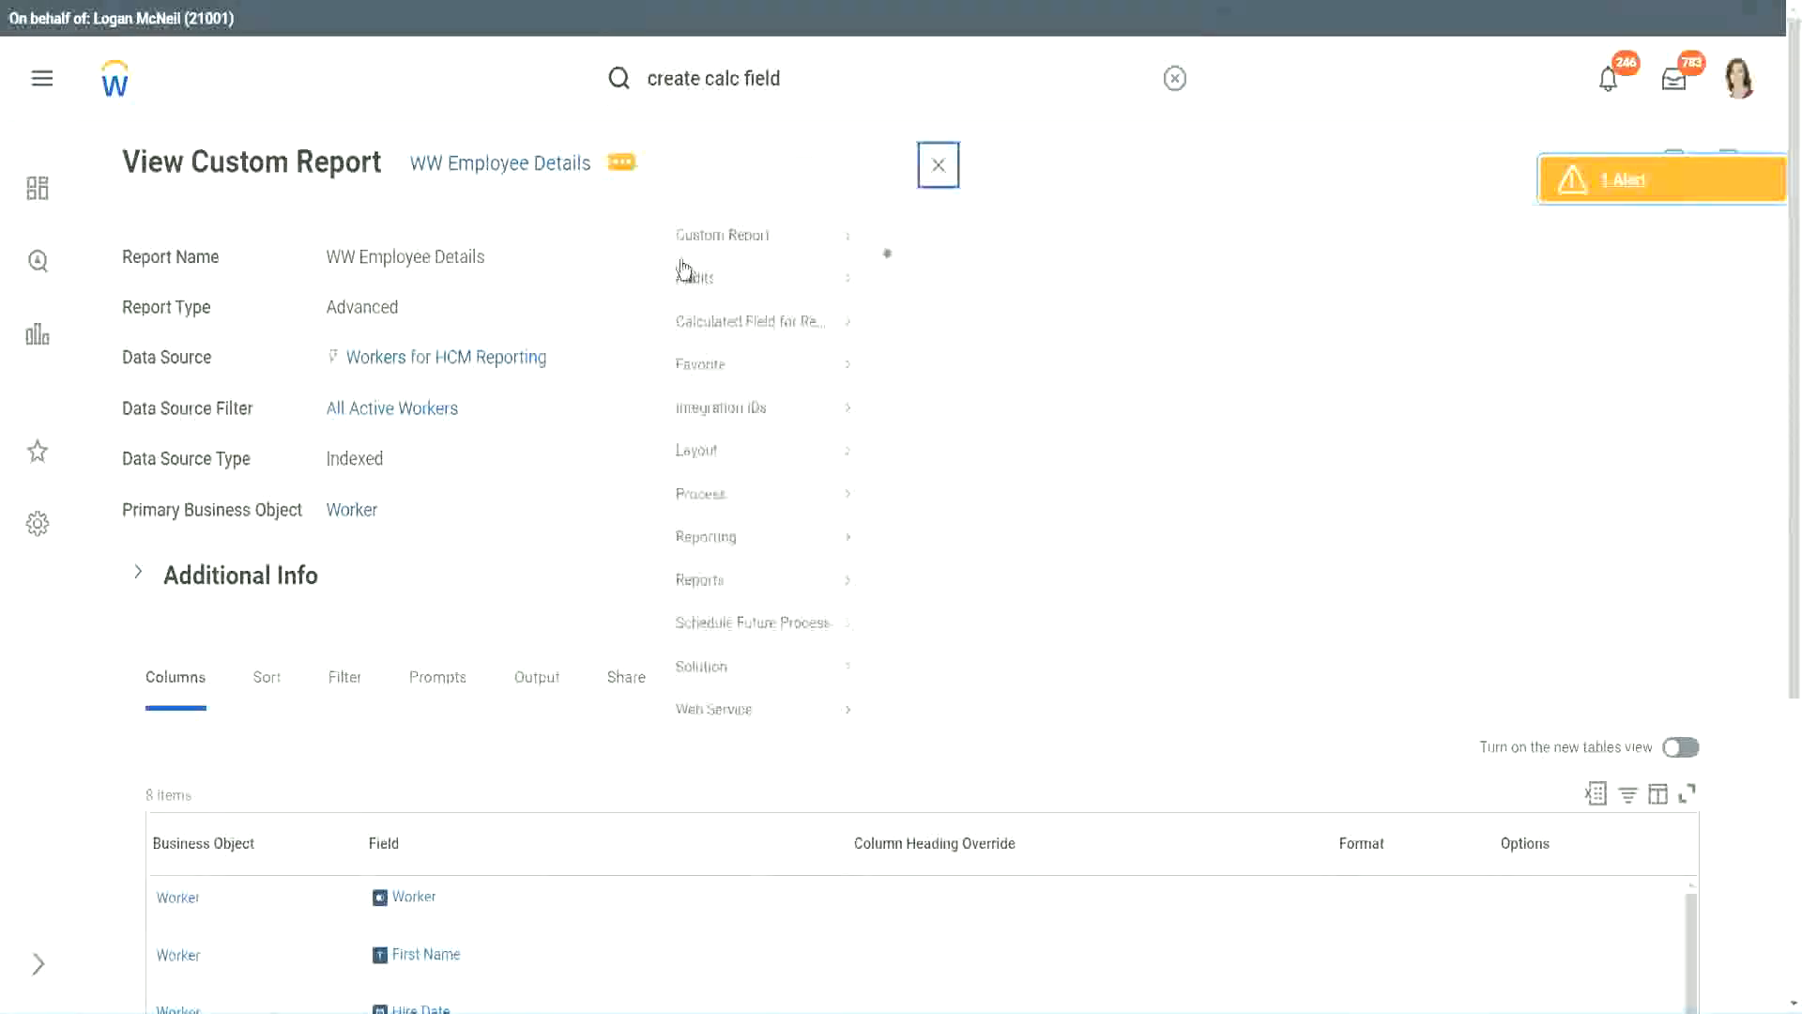
{"action": "mouse_move", "coordinate": [732, 269]}
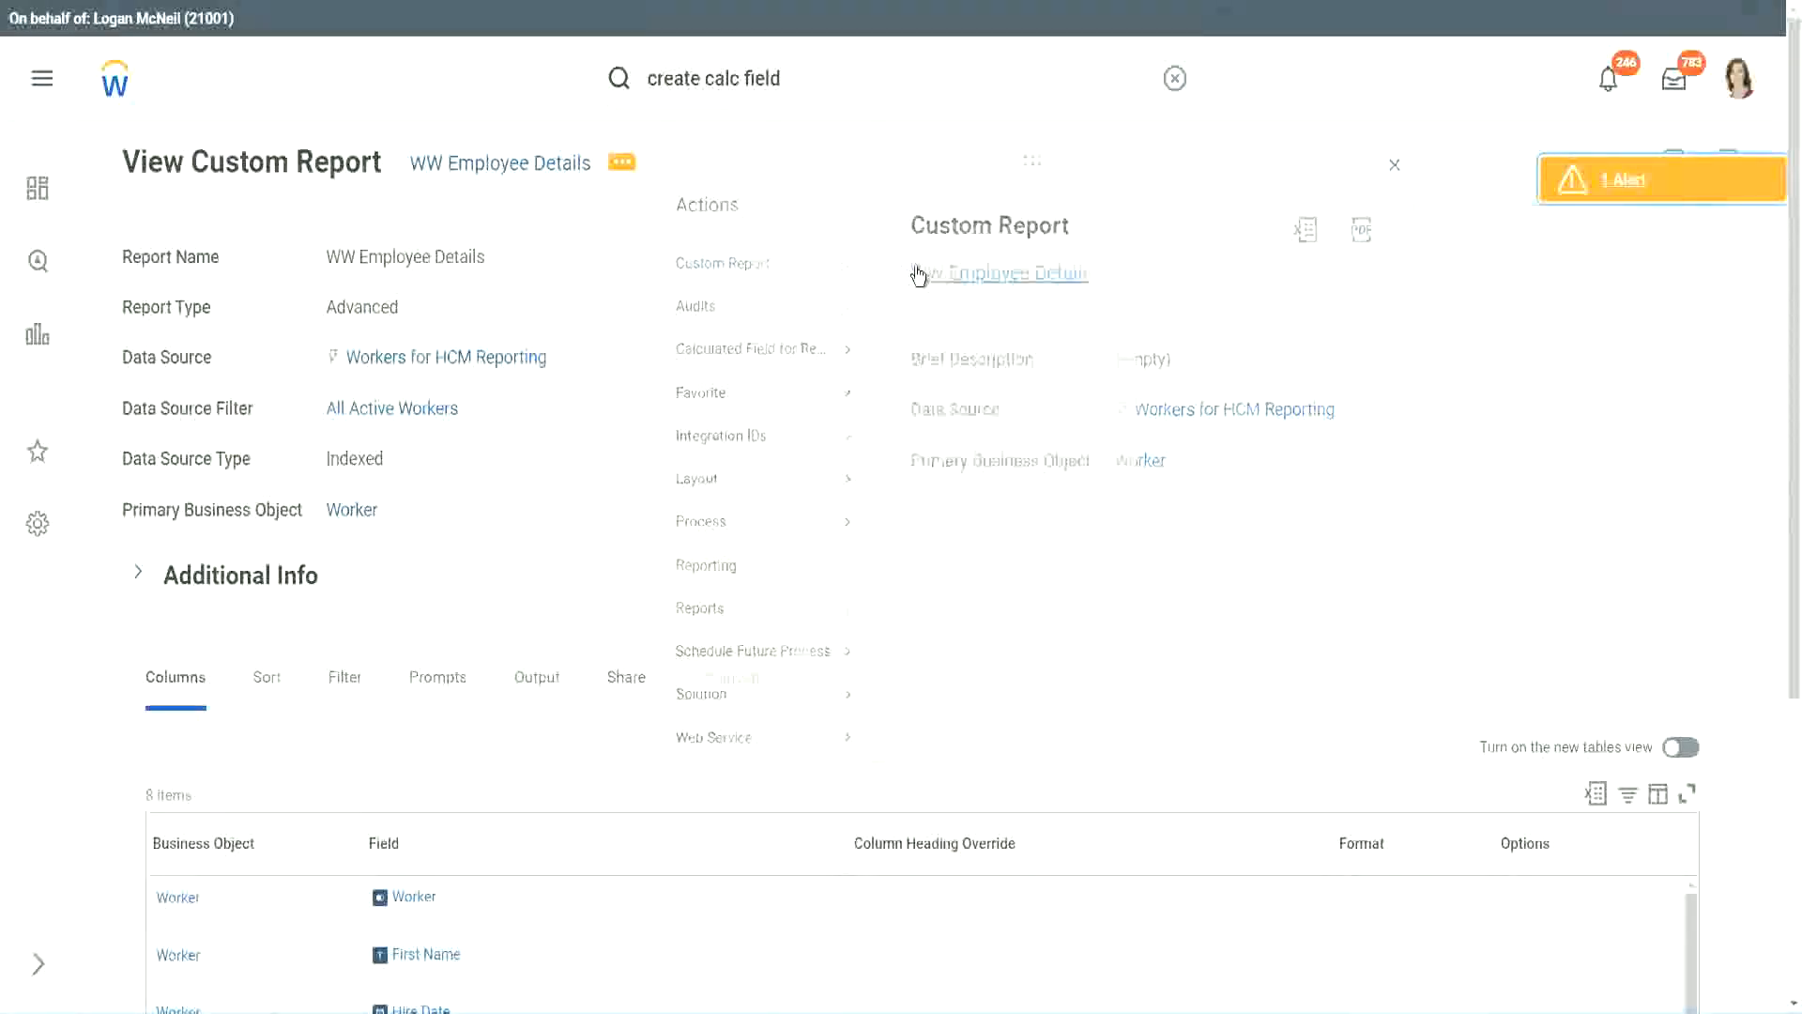
{"action": "left_click", "coordinate": [919, 275]}
- Add a Worker row at the end of the report columns and remove the CF-WW-Substring Text-Years from Length of Service row
{"action": "scroll", "coordinate": [656, 404], "scroll_direction": "down", "scroll_amount": 4}
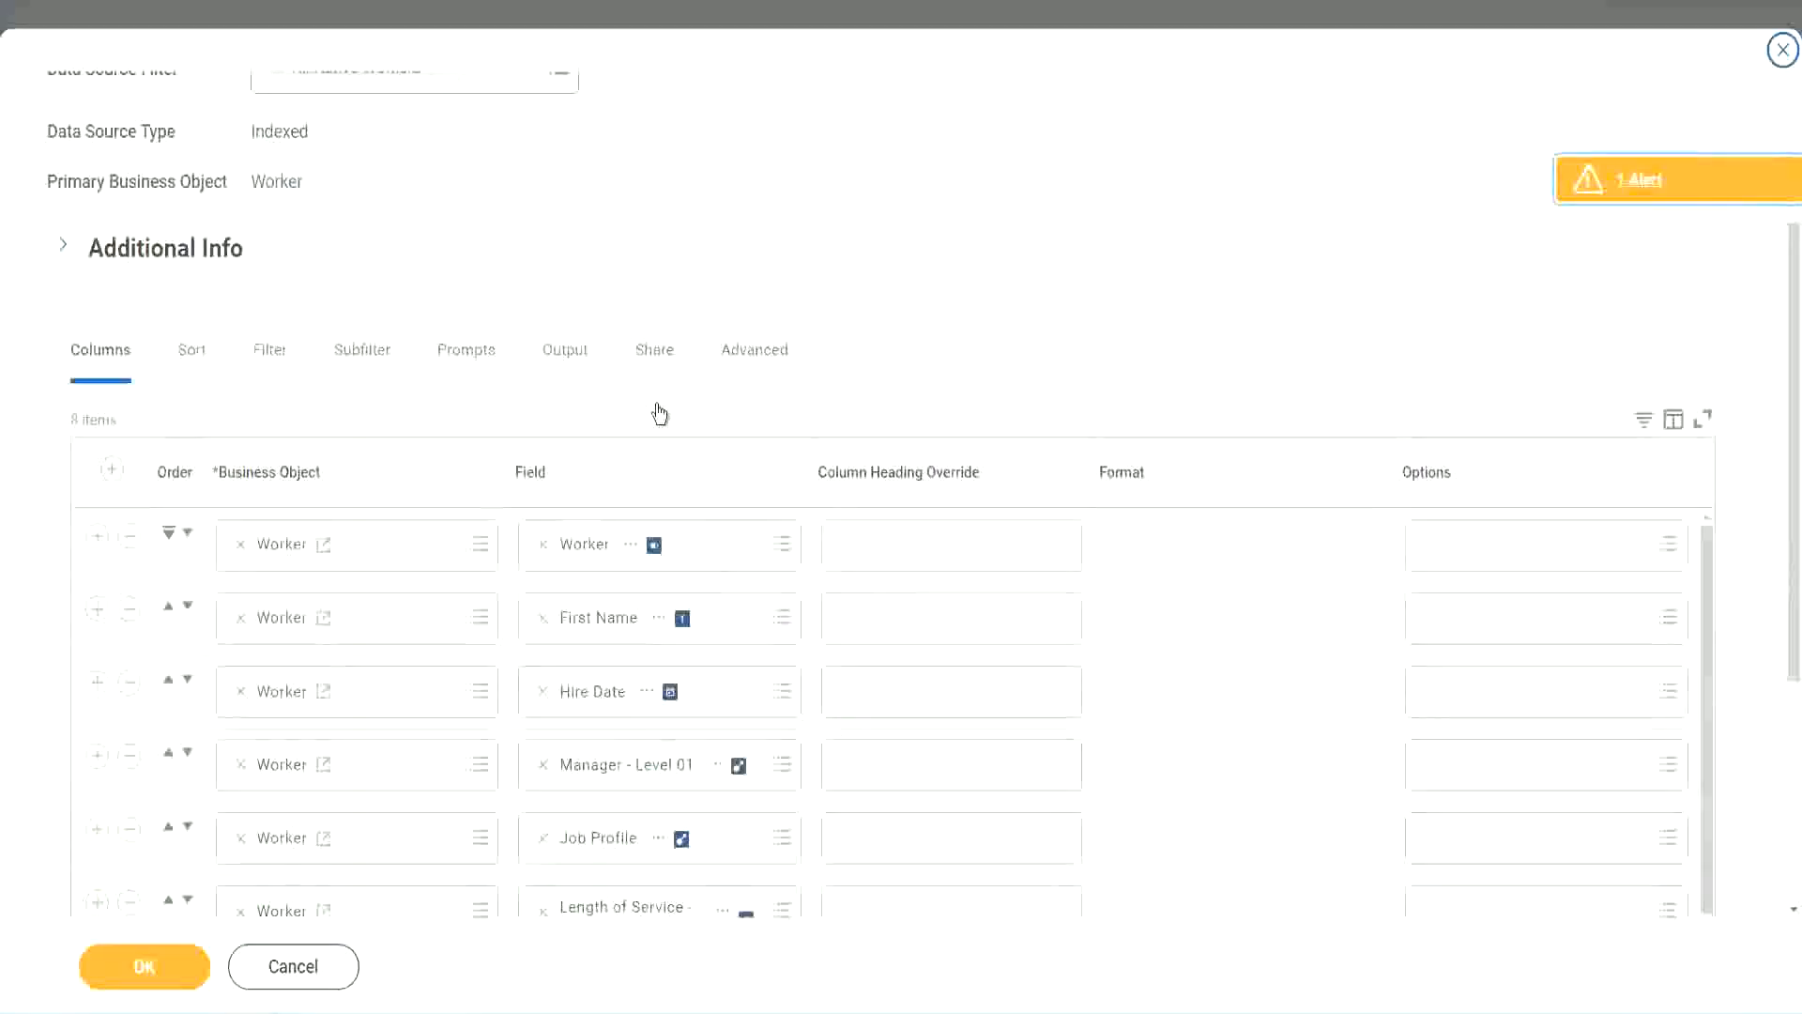
{"action": "scroll", "coordinate": [660, 414], "scroll_direction": "down", "scroll_amount": 3}
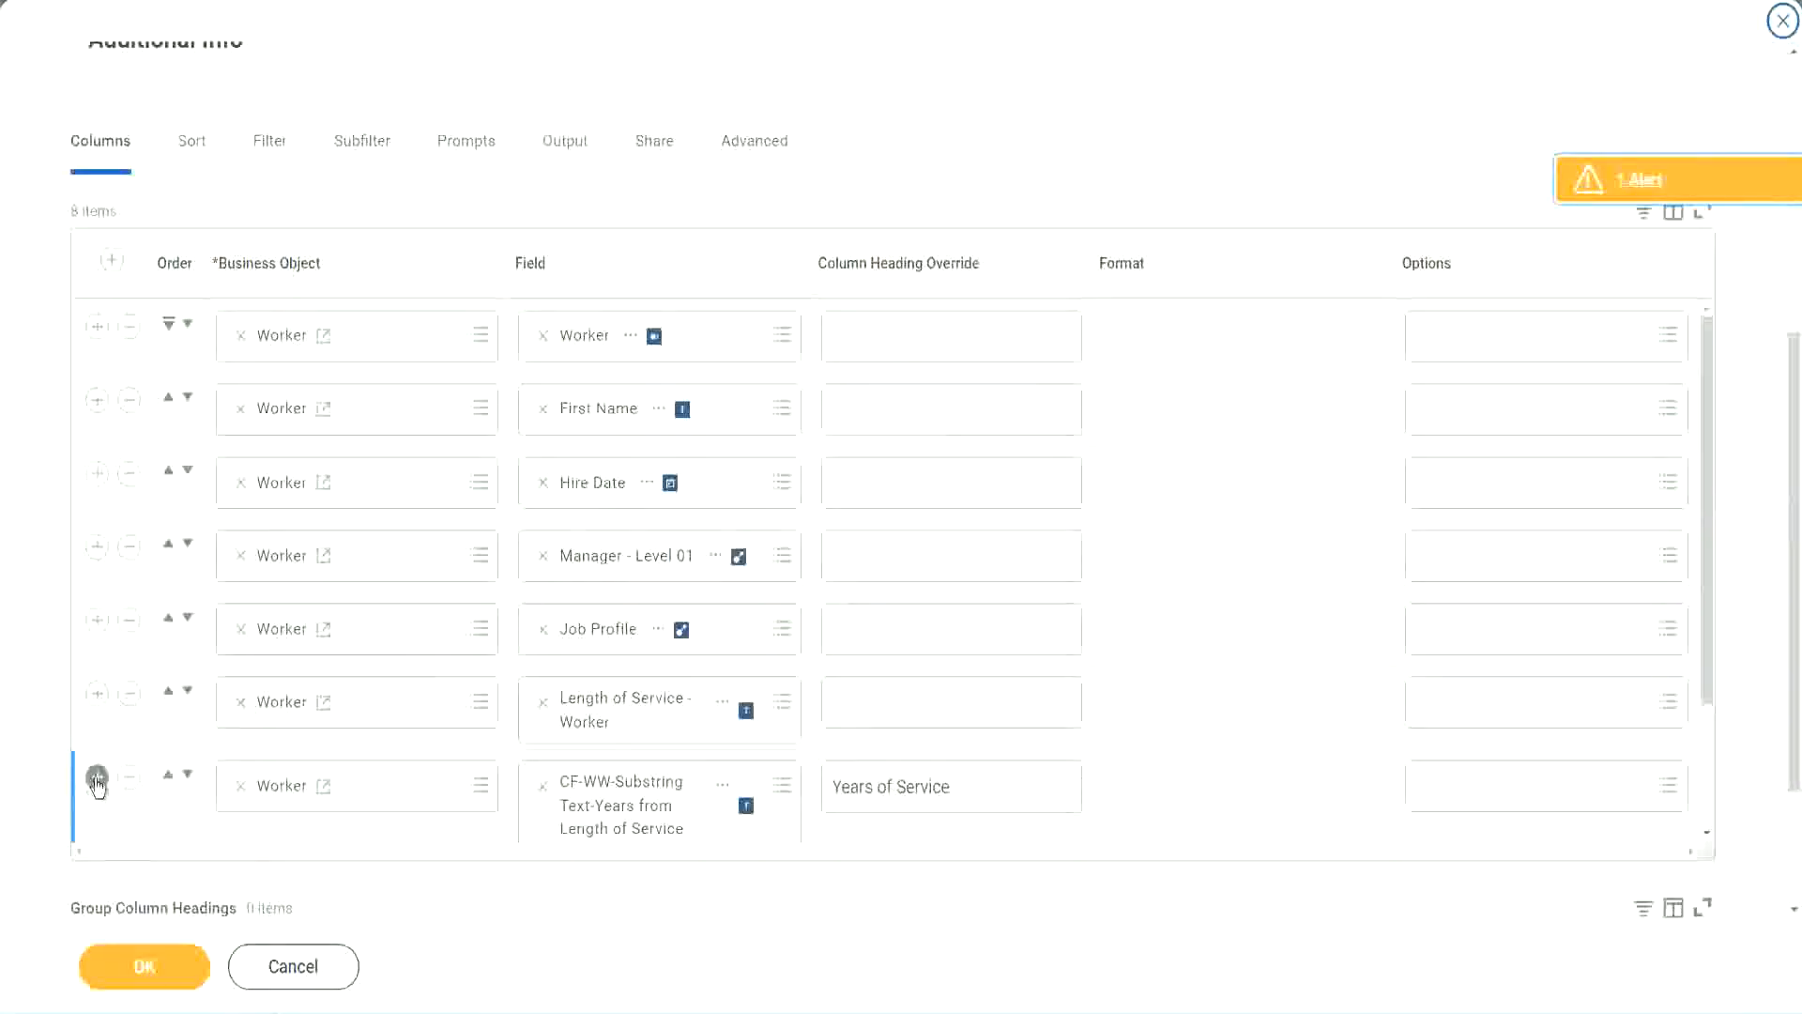
{"action": "scroll", "coordinate": [616, 550], "scroll_direction": "down", "scroll_amount": 3}
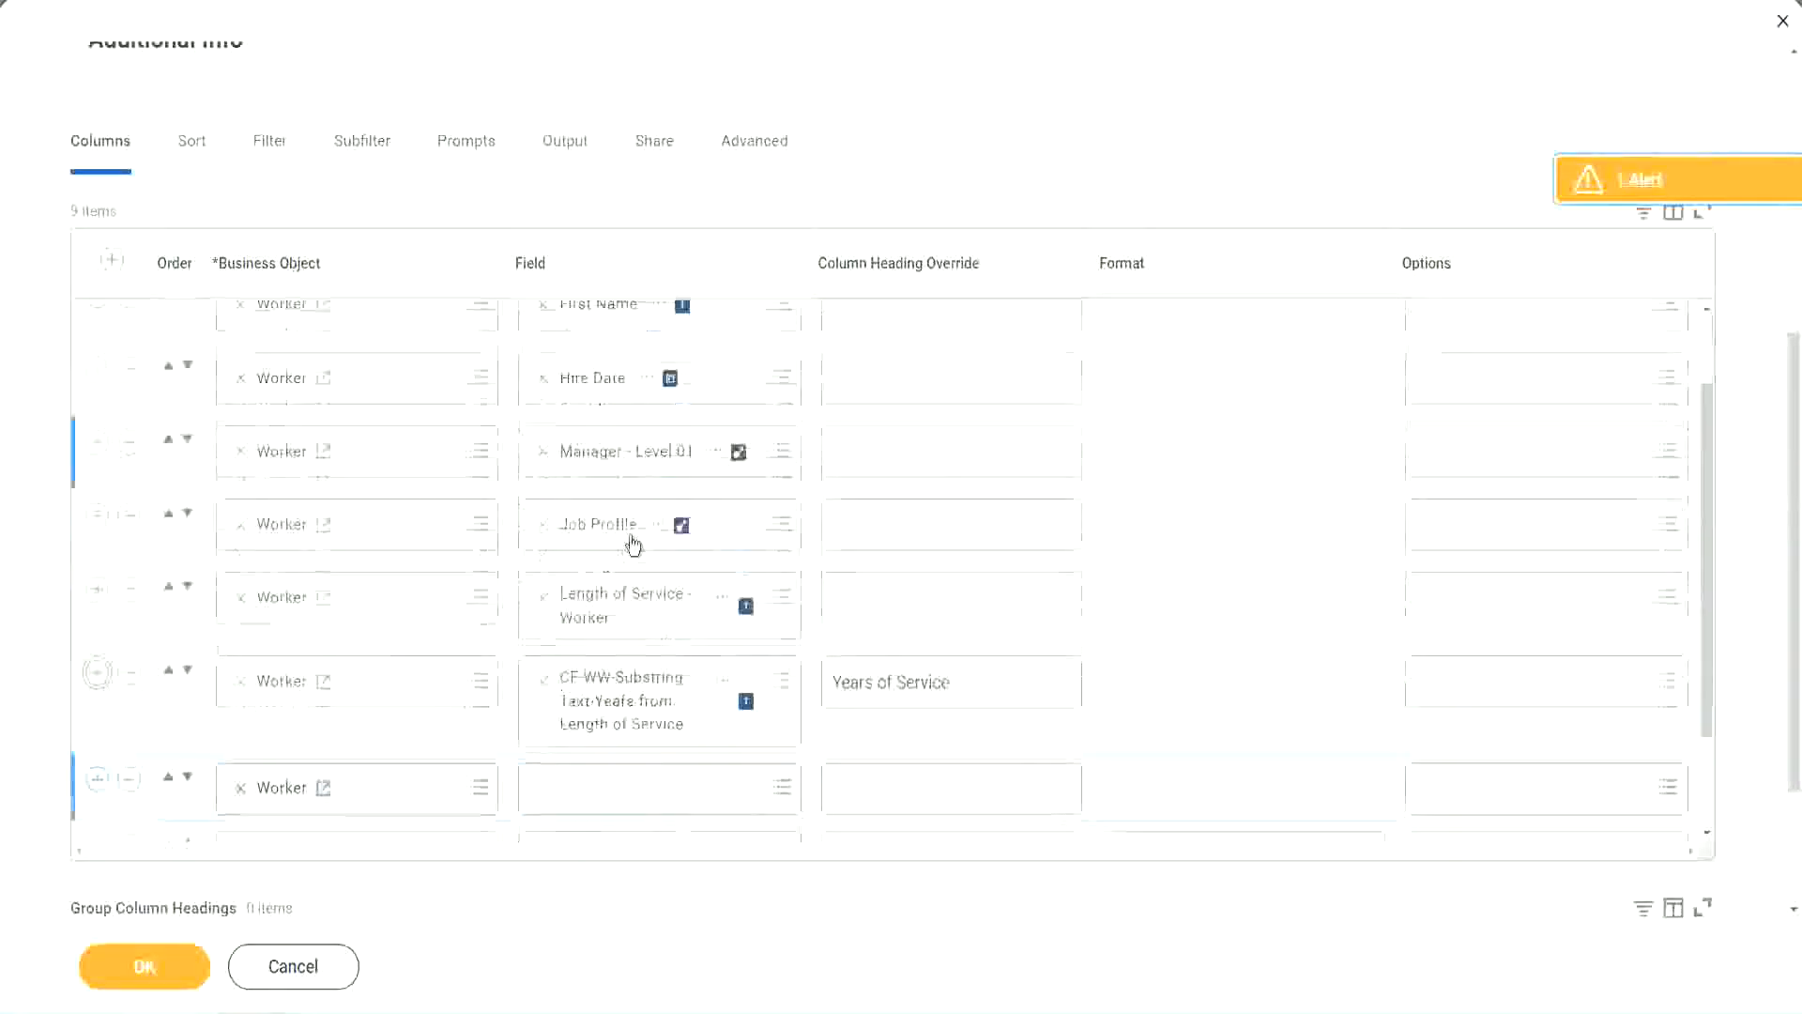
{"action": "scroll", "coordinate": [938, 615], "scroll_direction": "down", "scroll_amount": 3}
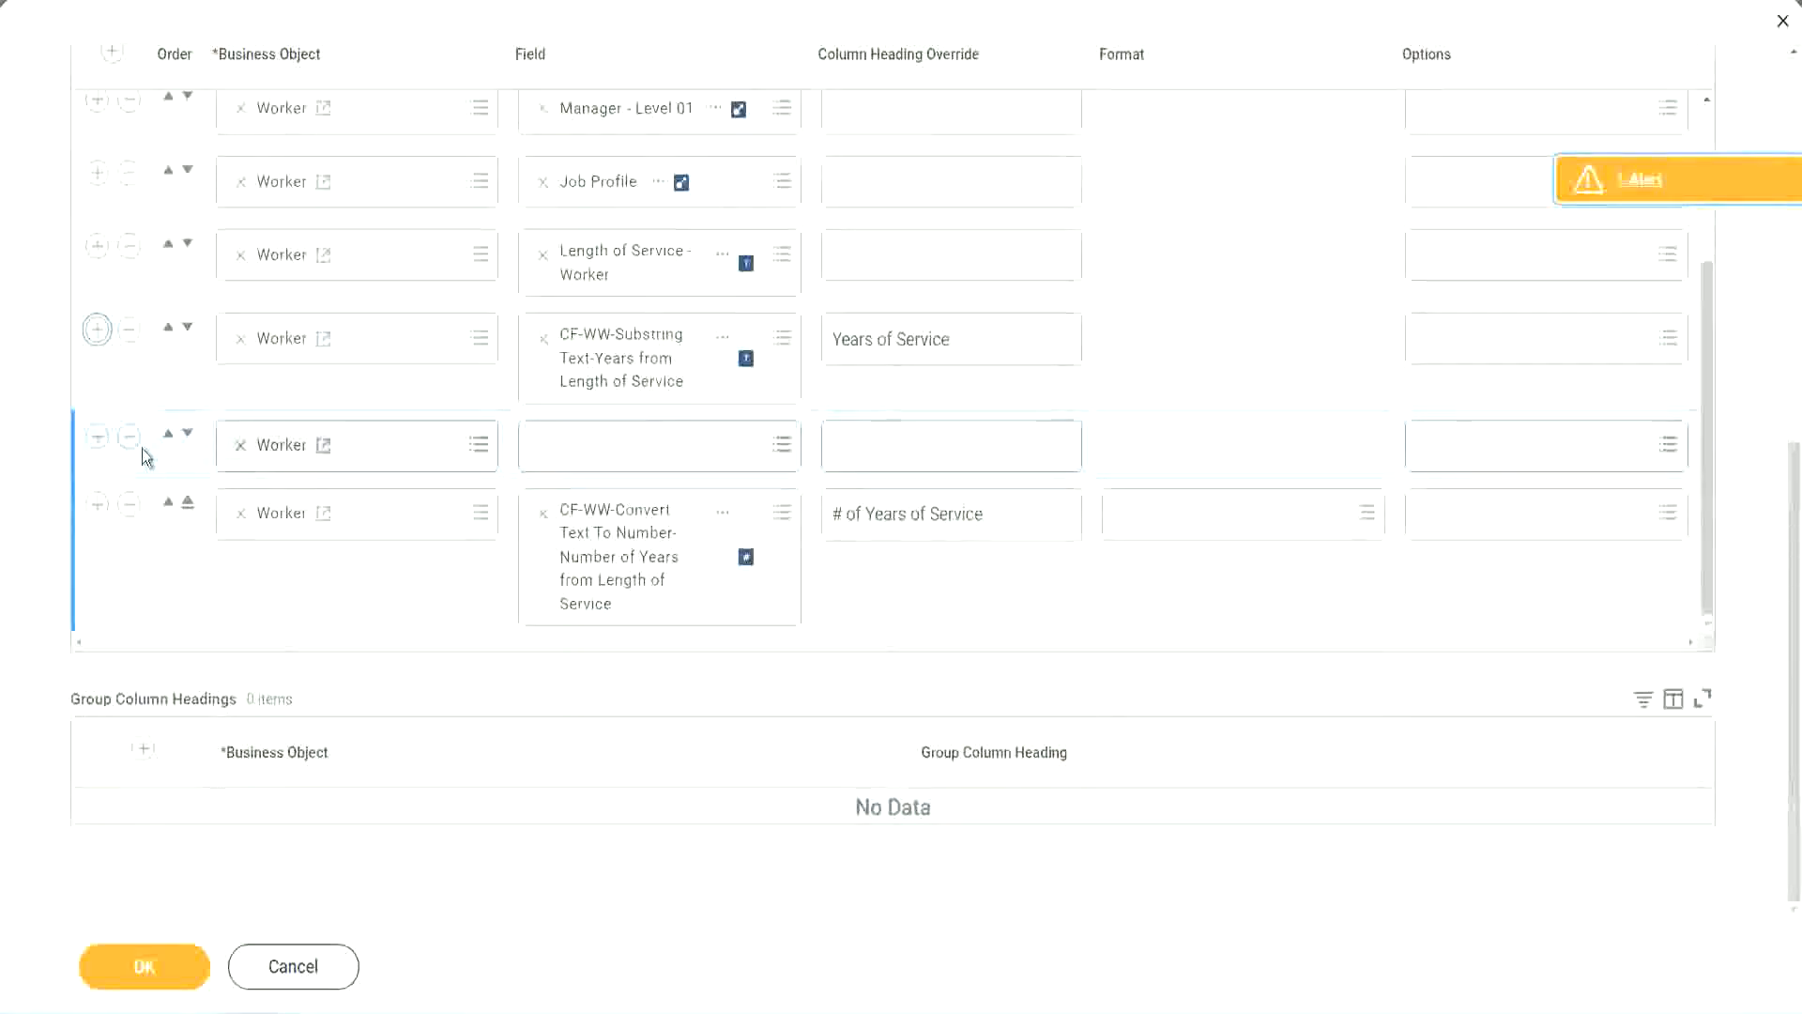
{"action": "left_click", "coordinate": [187, 436]}
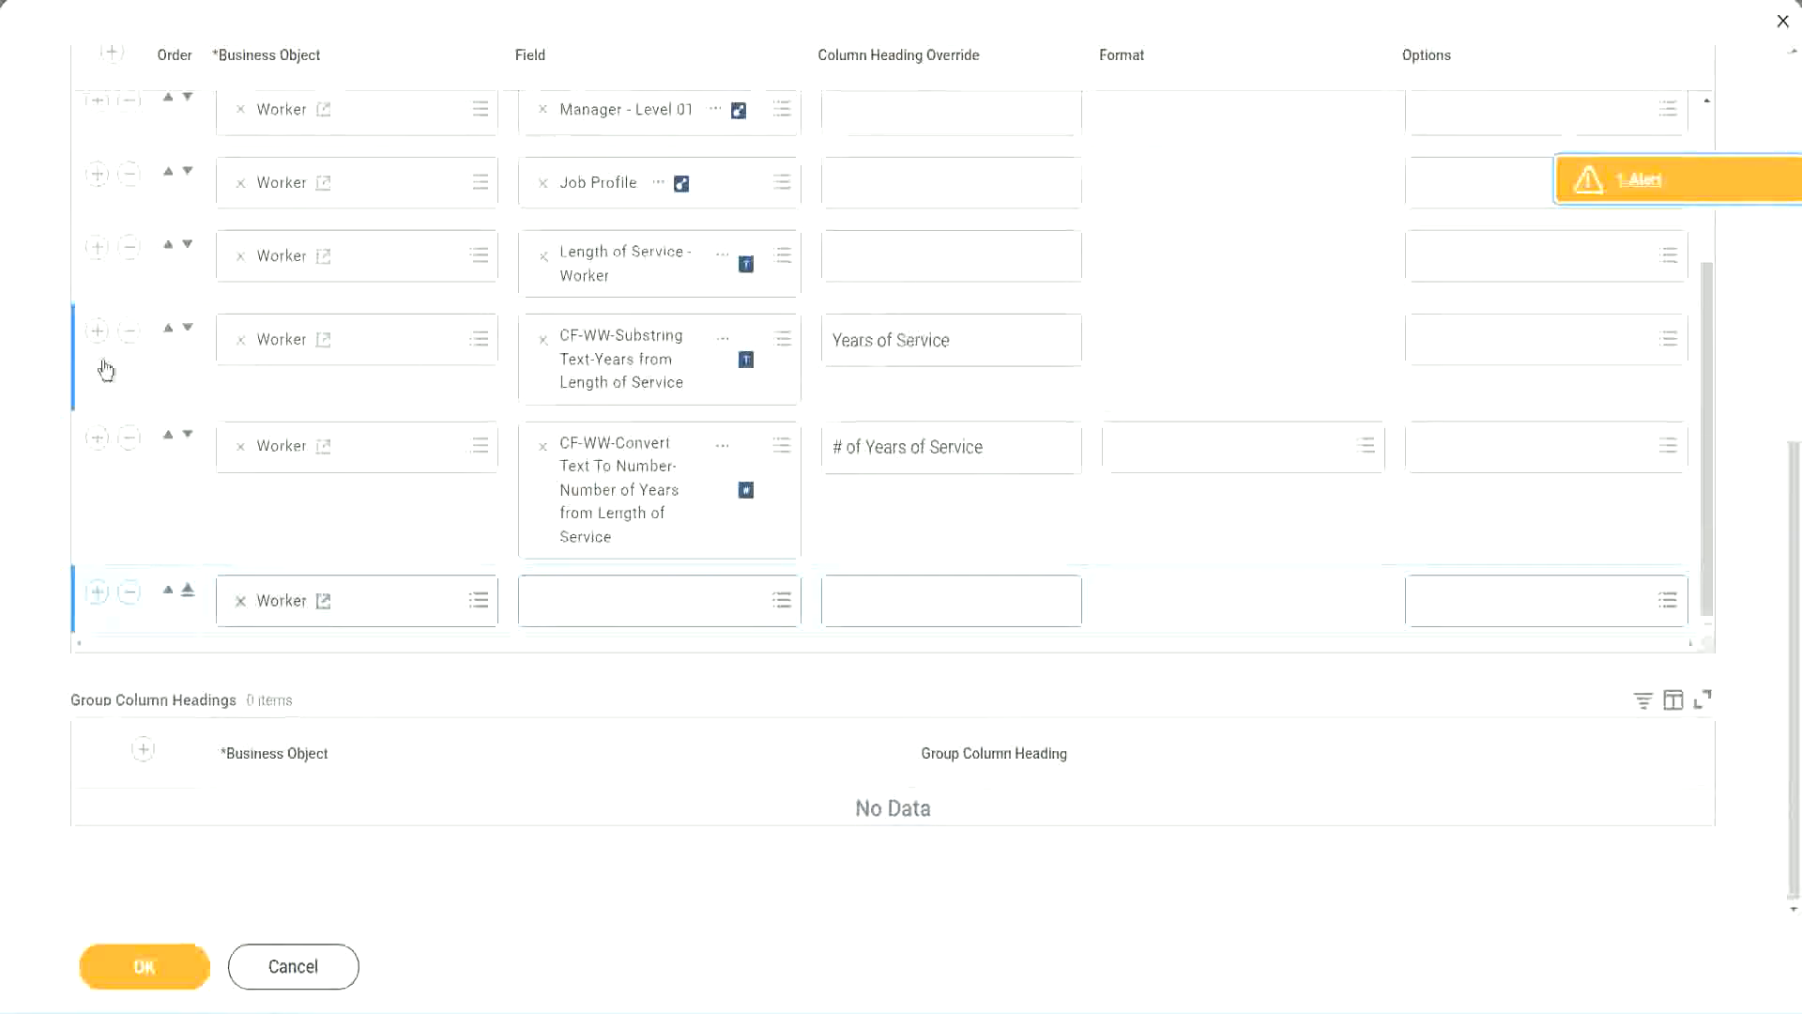
{"action": "left_click", "coordinate": [129, 333]}
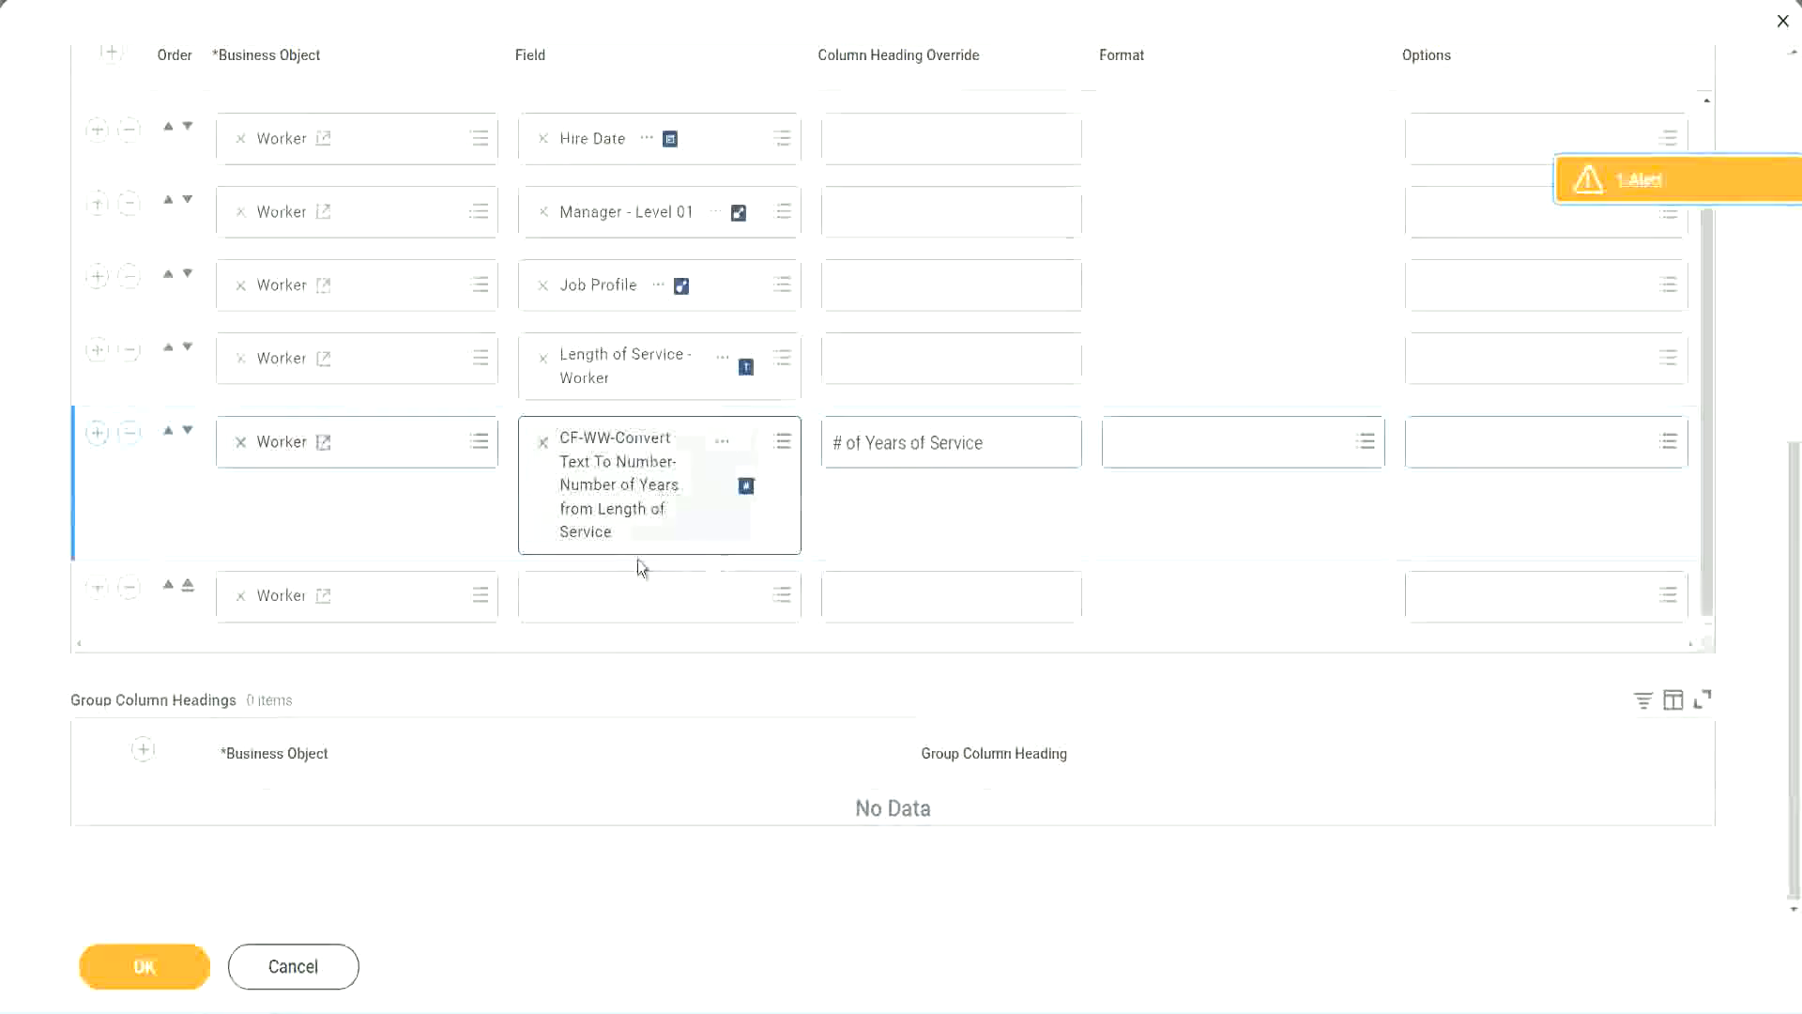
- Fill the last Worker row with field CF-WW-Eval Exp-Derive Experience Bands from Years of Service, override its heading as Experience Bands, and save the report
{"action": "left_click", "coordinate": [591, 603]}
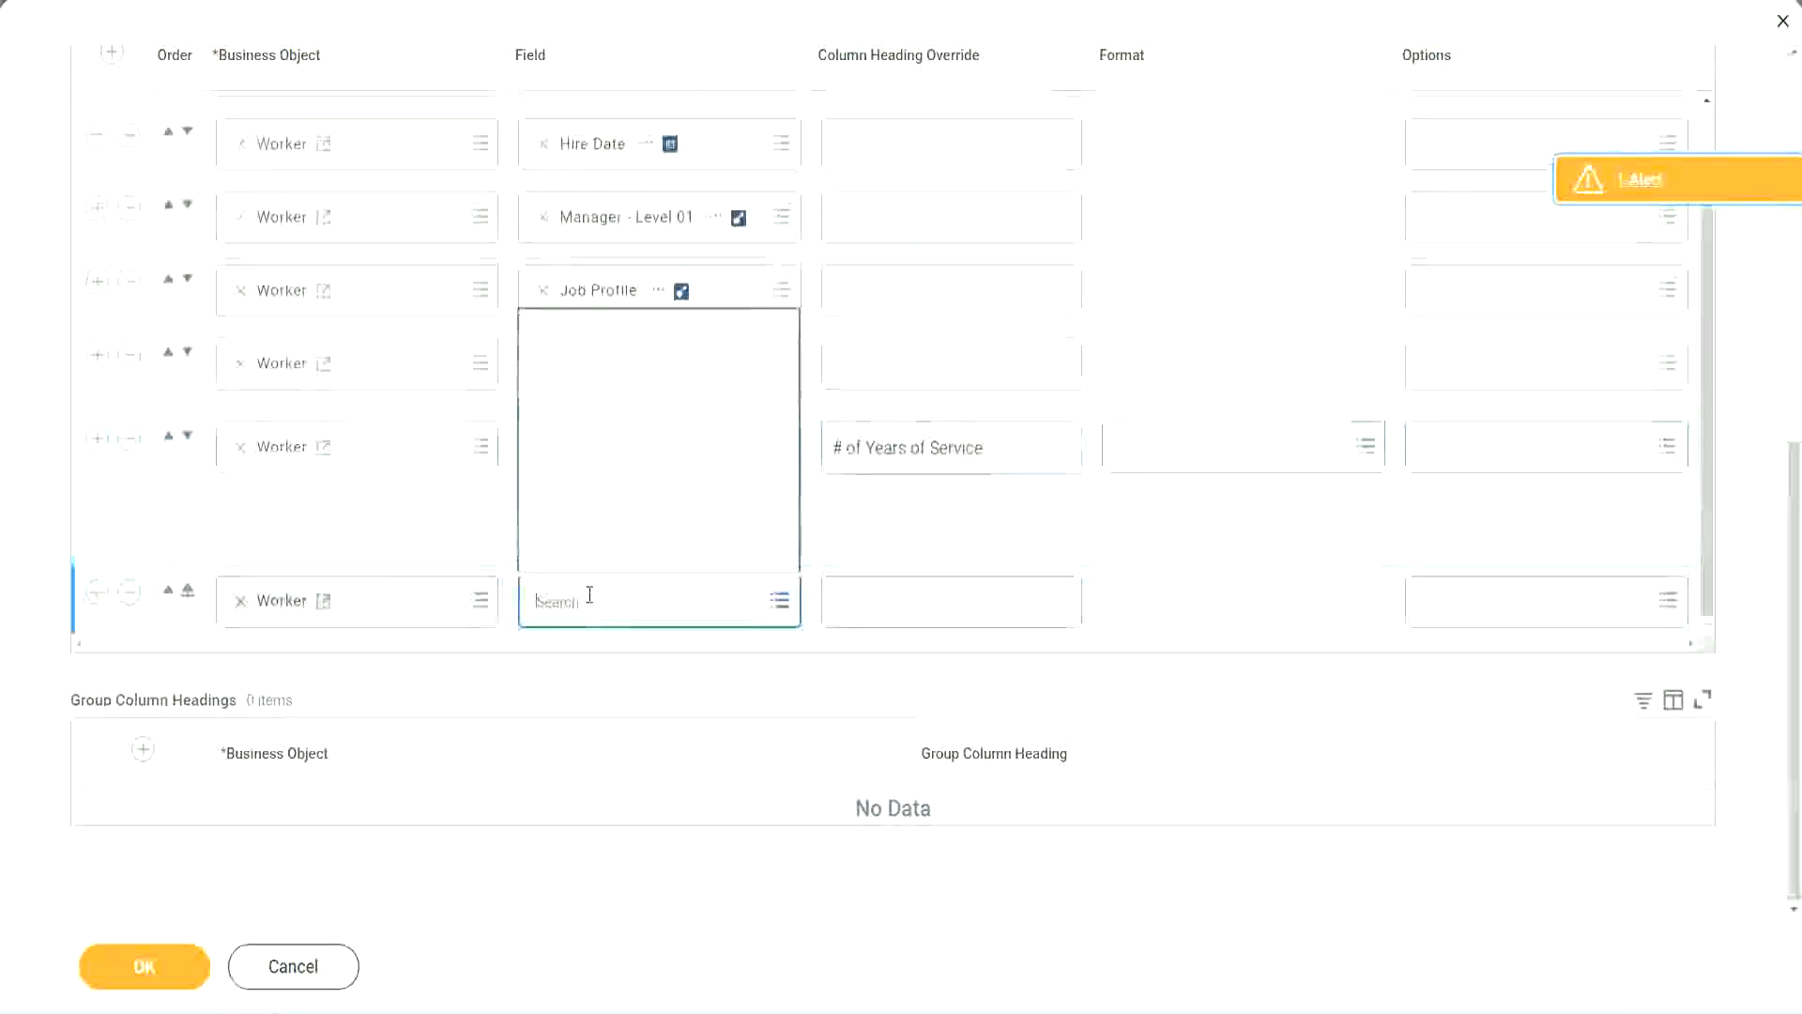
{"action": "key", "text": "ctrl+v"}
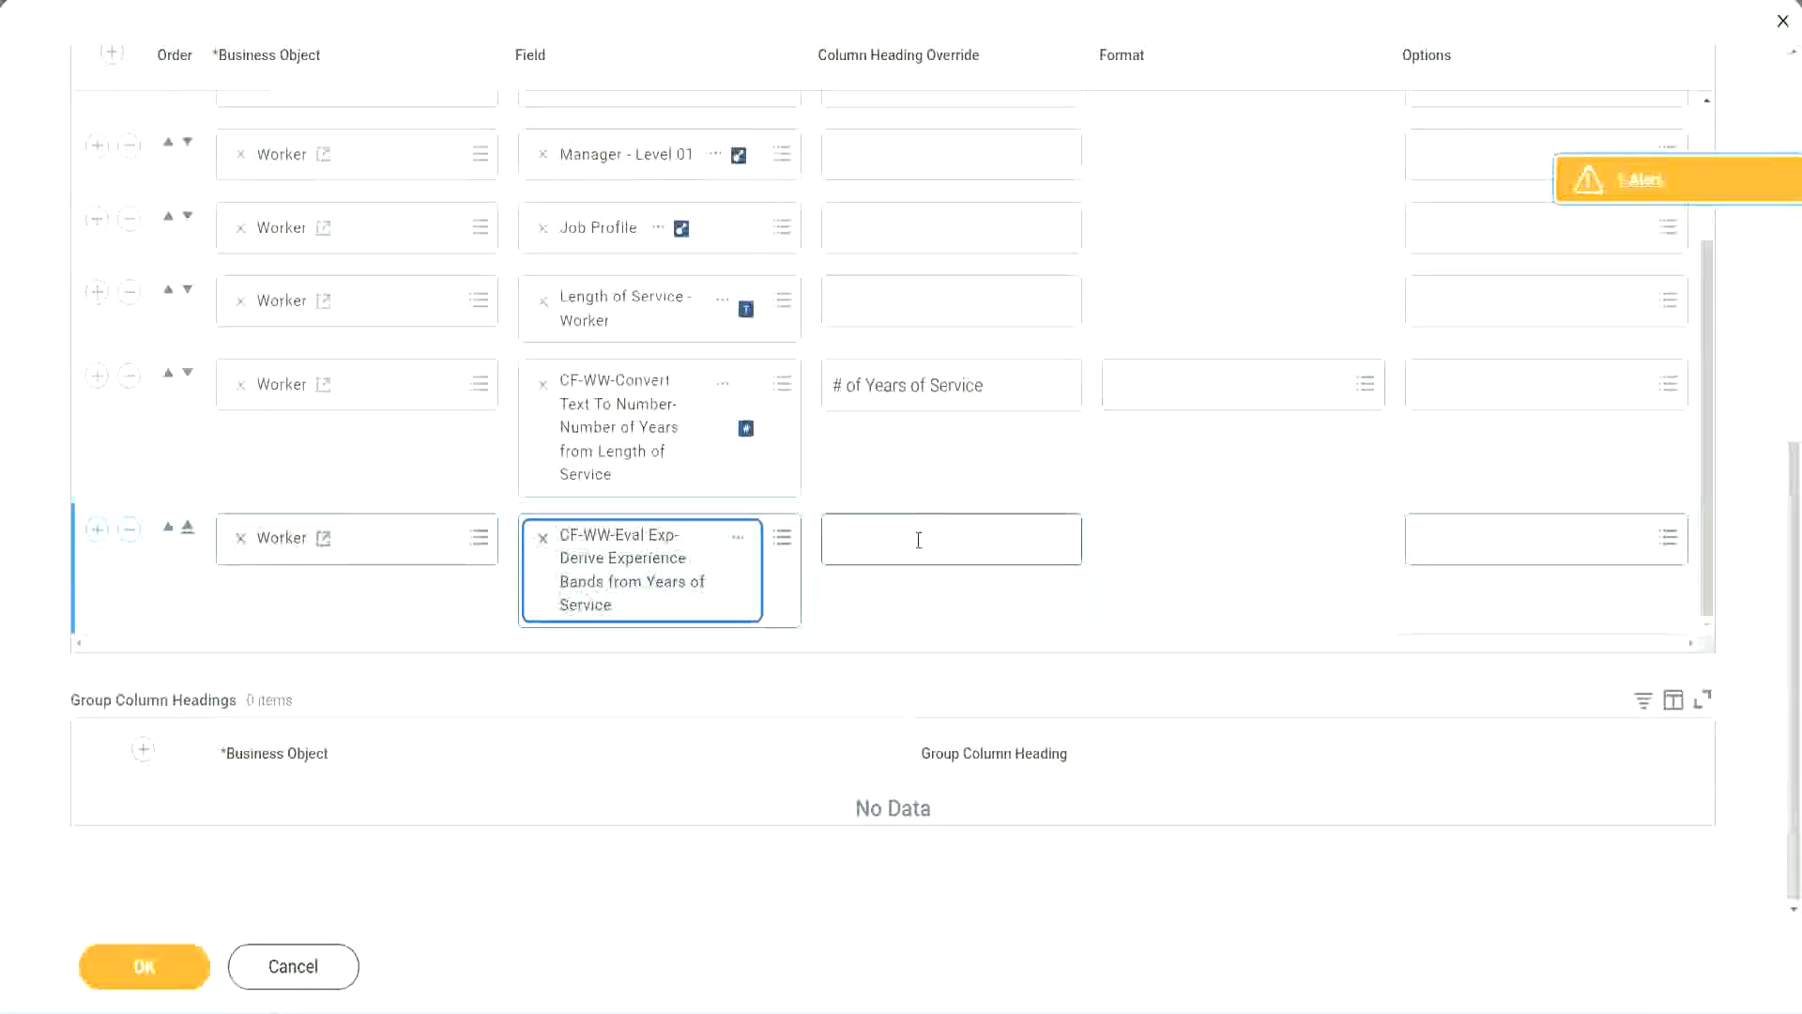
{"action": "left_click", "coordinate": [919, 540]}
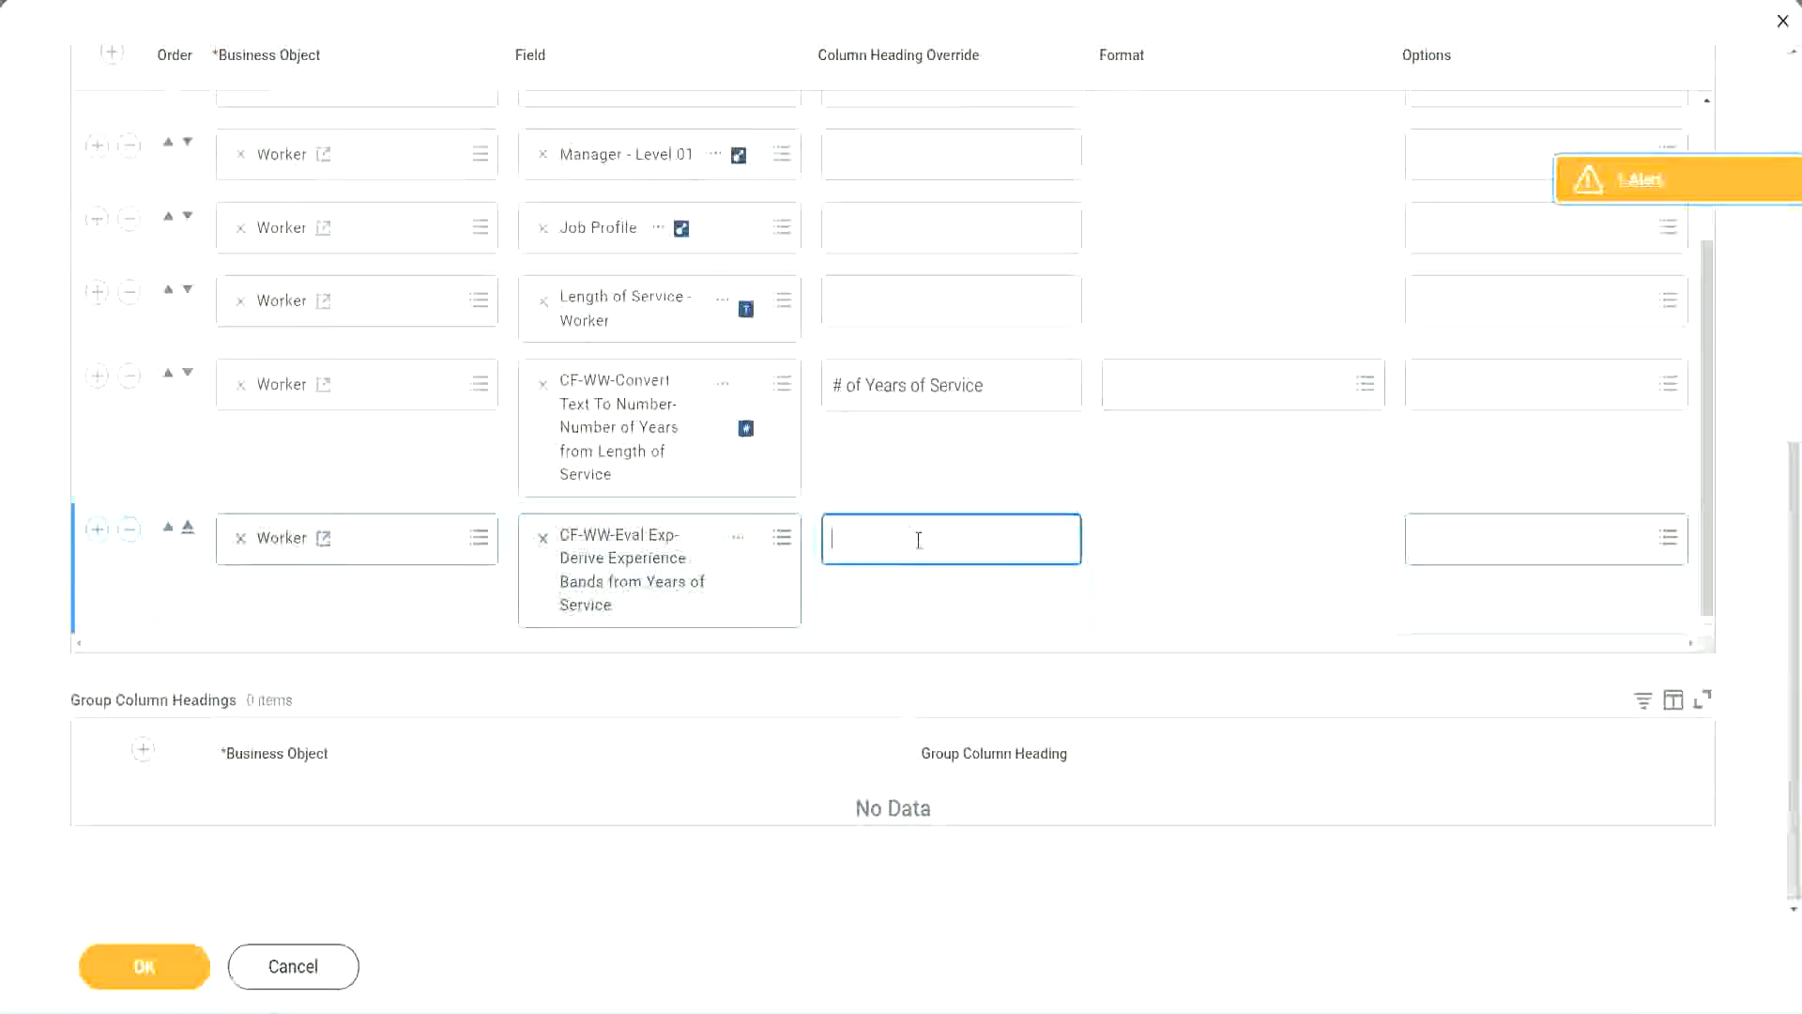
{"action": "type", "text": "Experience B"}
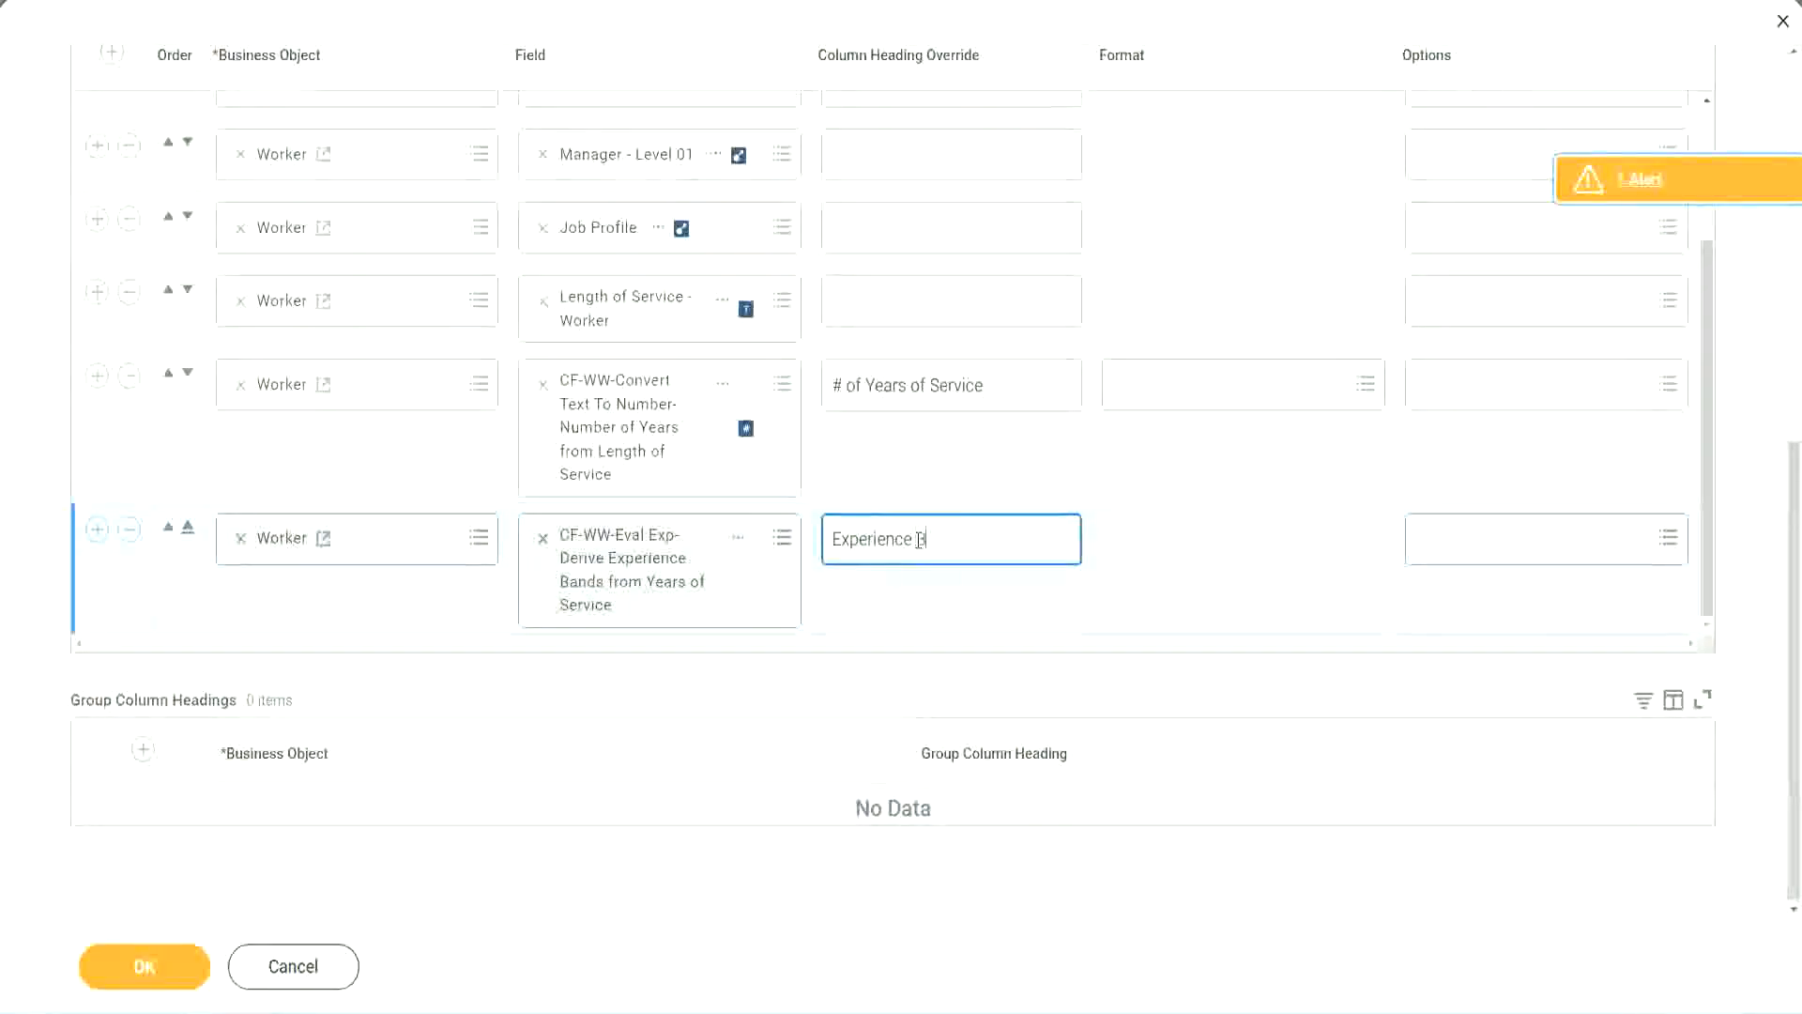
{"action": "type", "text": "ands"}
{"action": "left_click", "coordinate": [175, 970]}
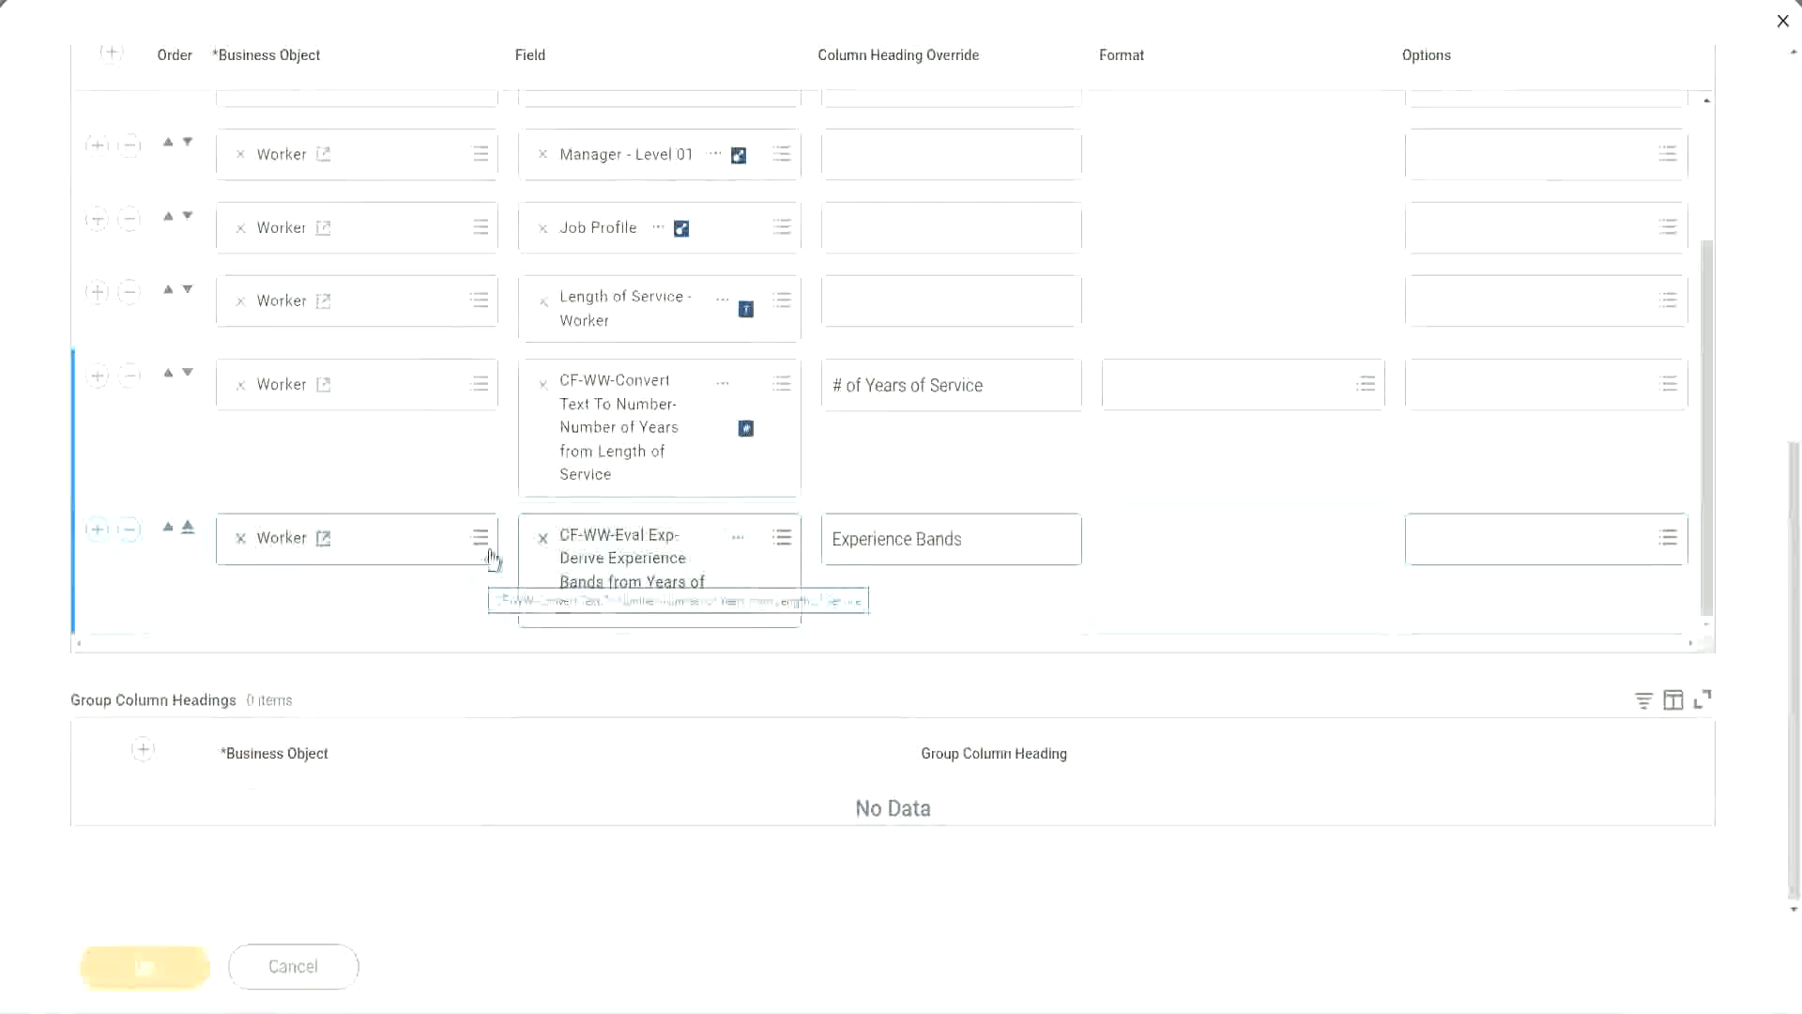
- Run the WW Employee Details report with the Worker Types, Employee Type and Contingent Worker Type prompts left blank
{"action": "scroll", "coordinate": [522, 676], "scroll_direction": "down", "scroll_amount": 5}
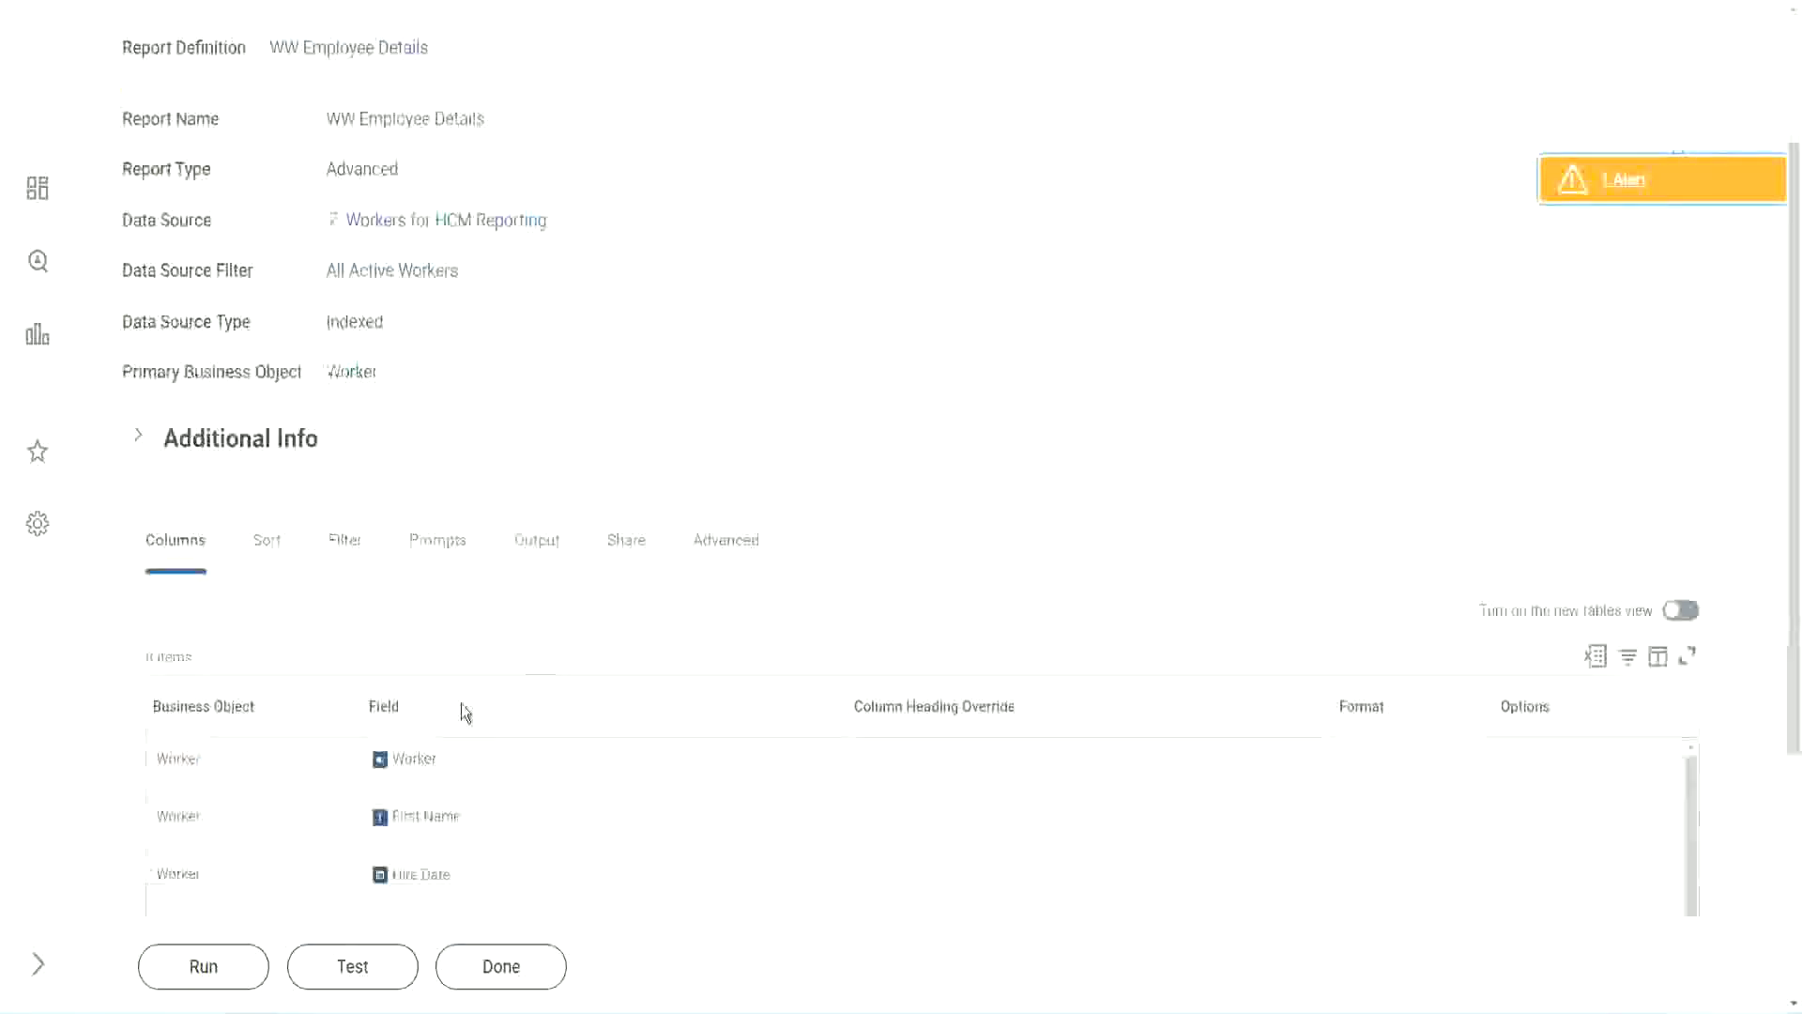
{"action": "left_click", "coordinate": [208, 967]}
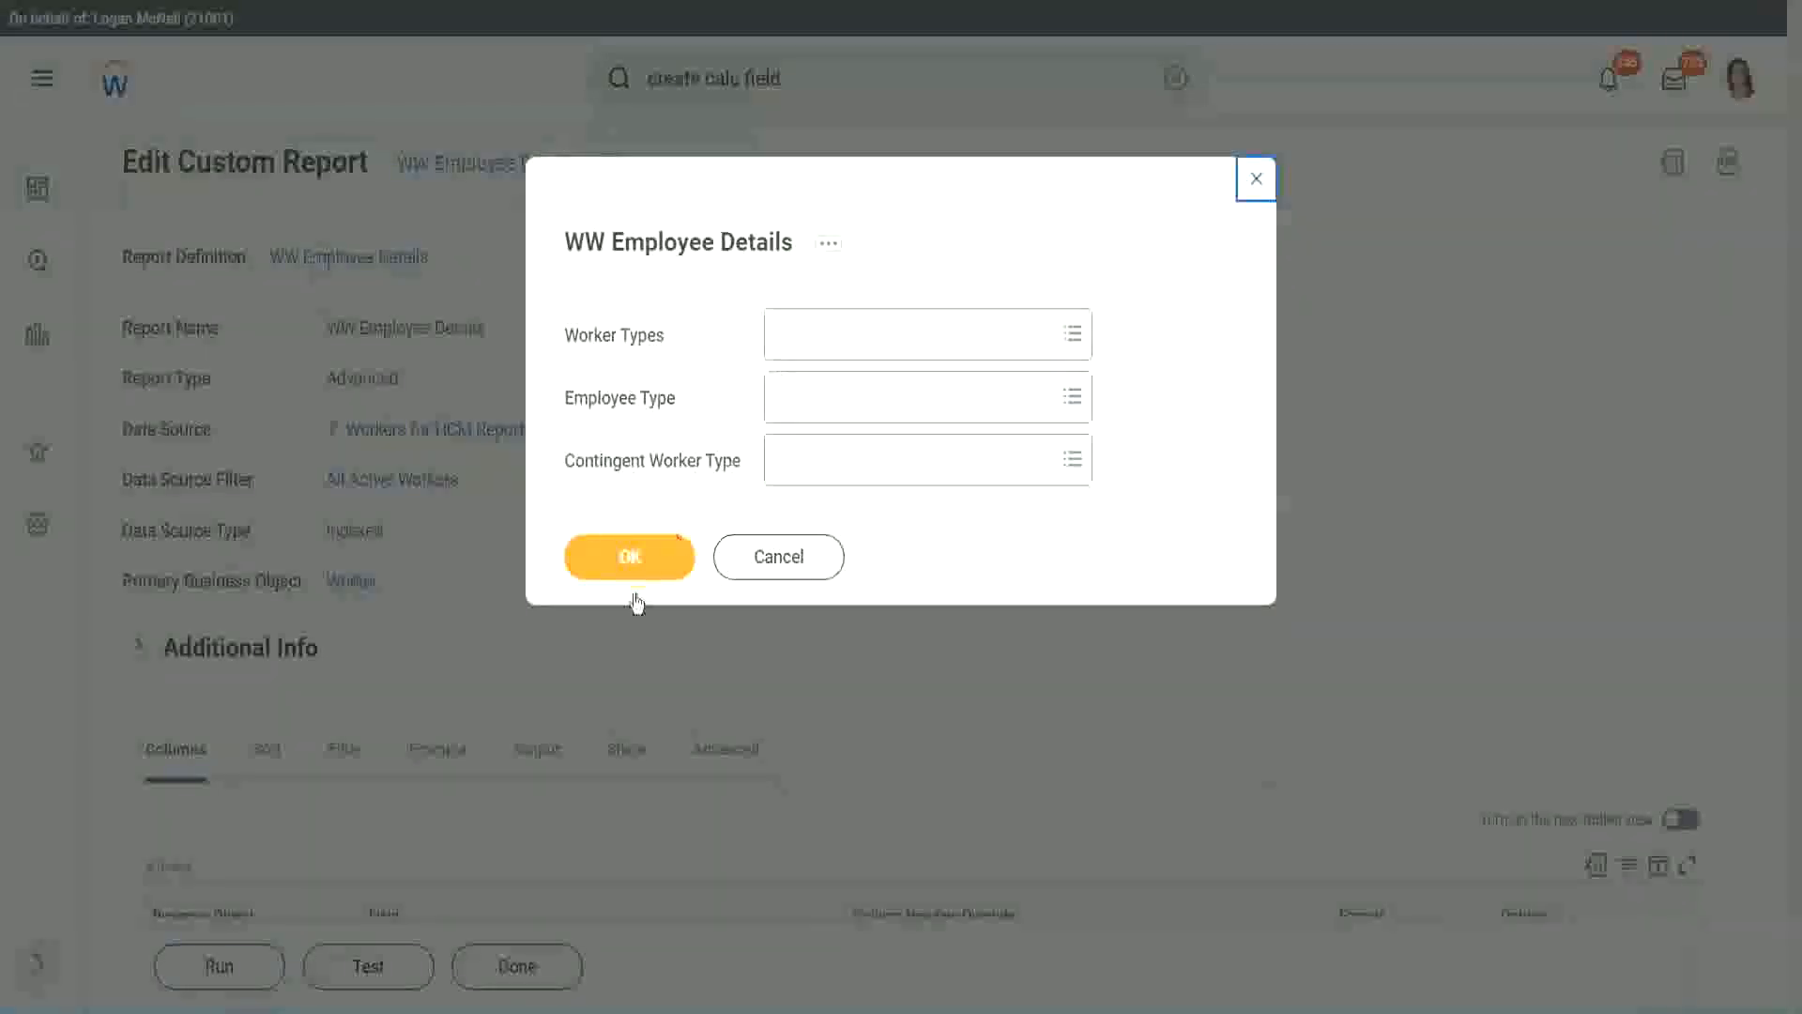
{"action": "left_click", "coordinate": [630, 556]}
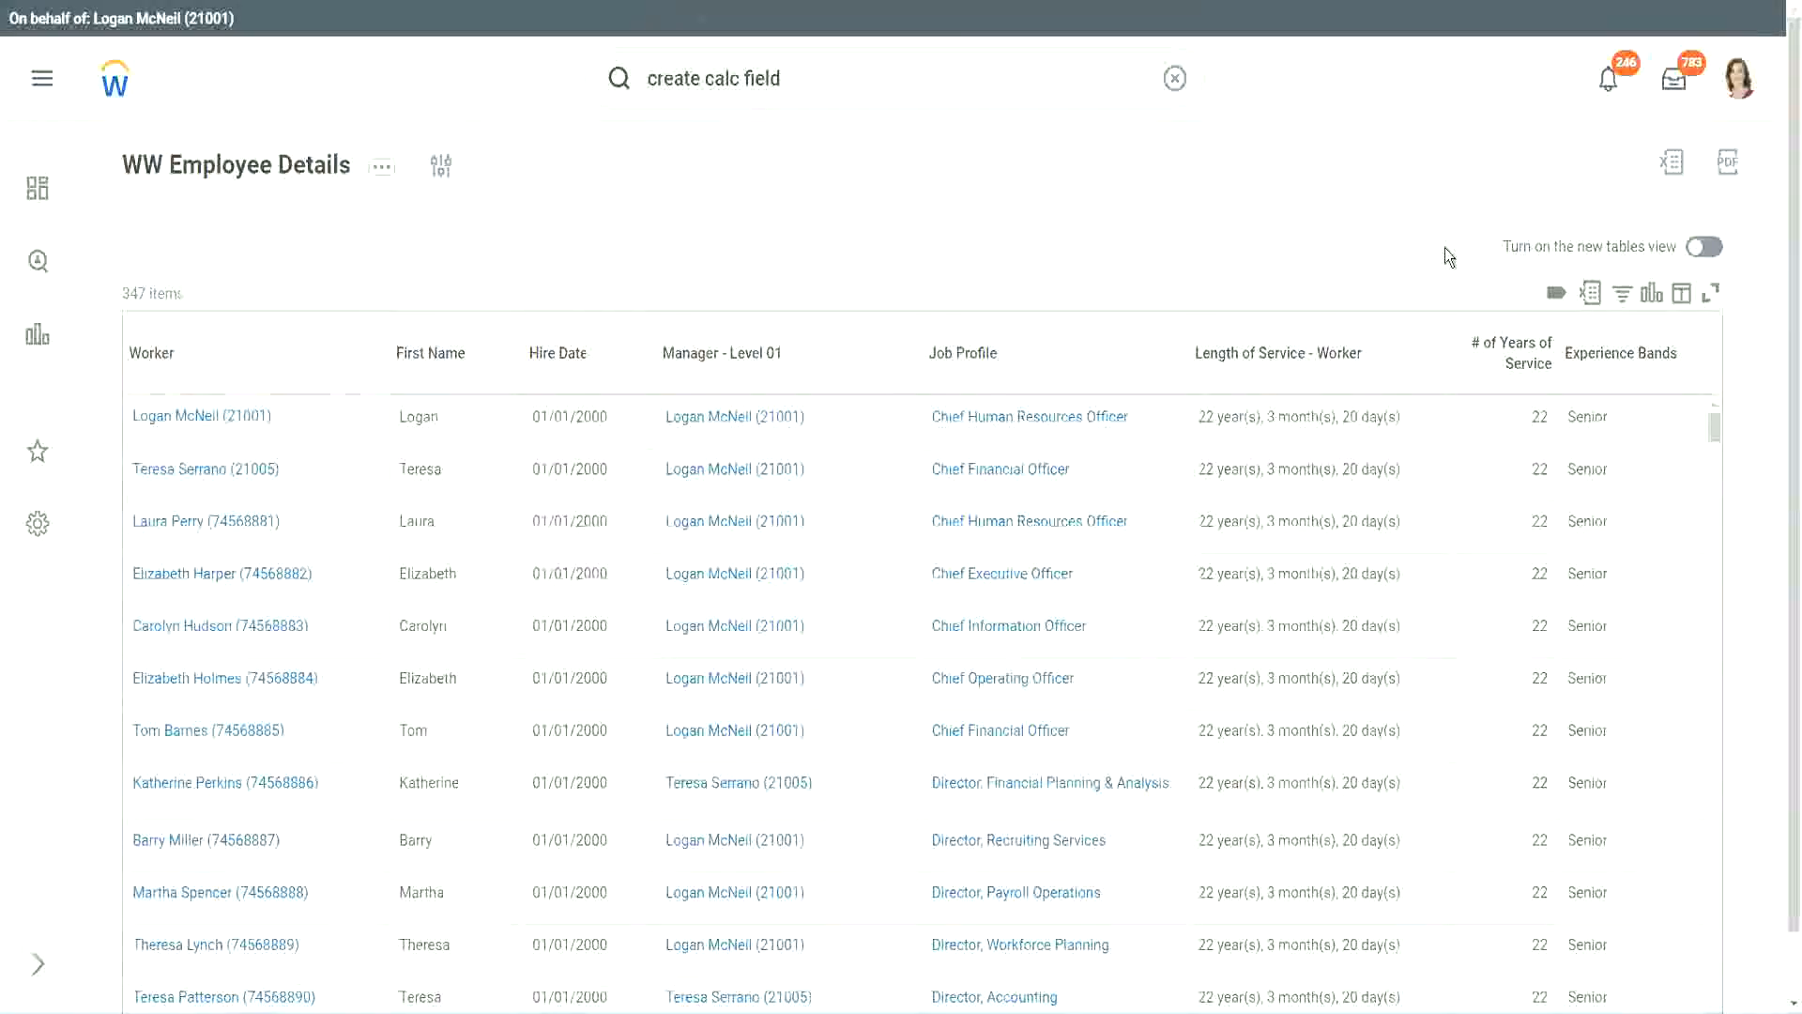
- Compare the first worker's years of service with the 16 - 30 years Senior band in the Notepad++ notes
{"action": "scroll", "coordinate": [1445, 247], "scroll_direction": "down", "scroll_amount": 1}
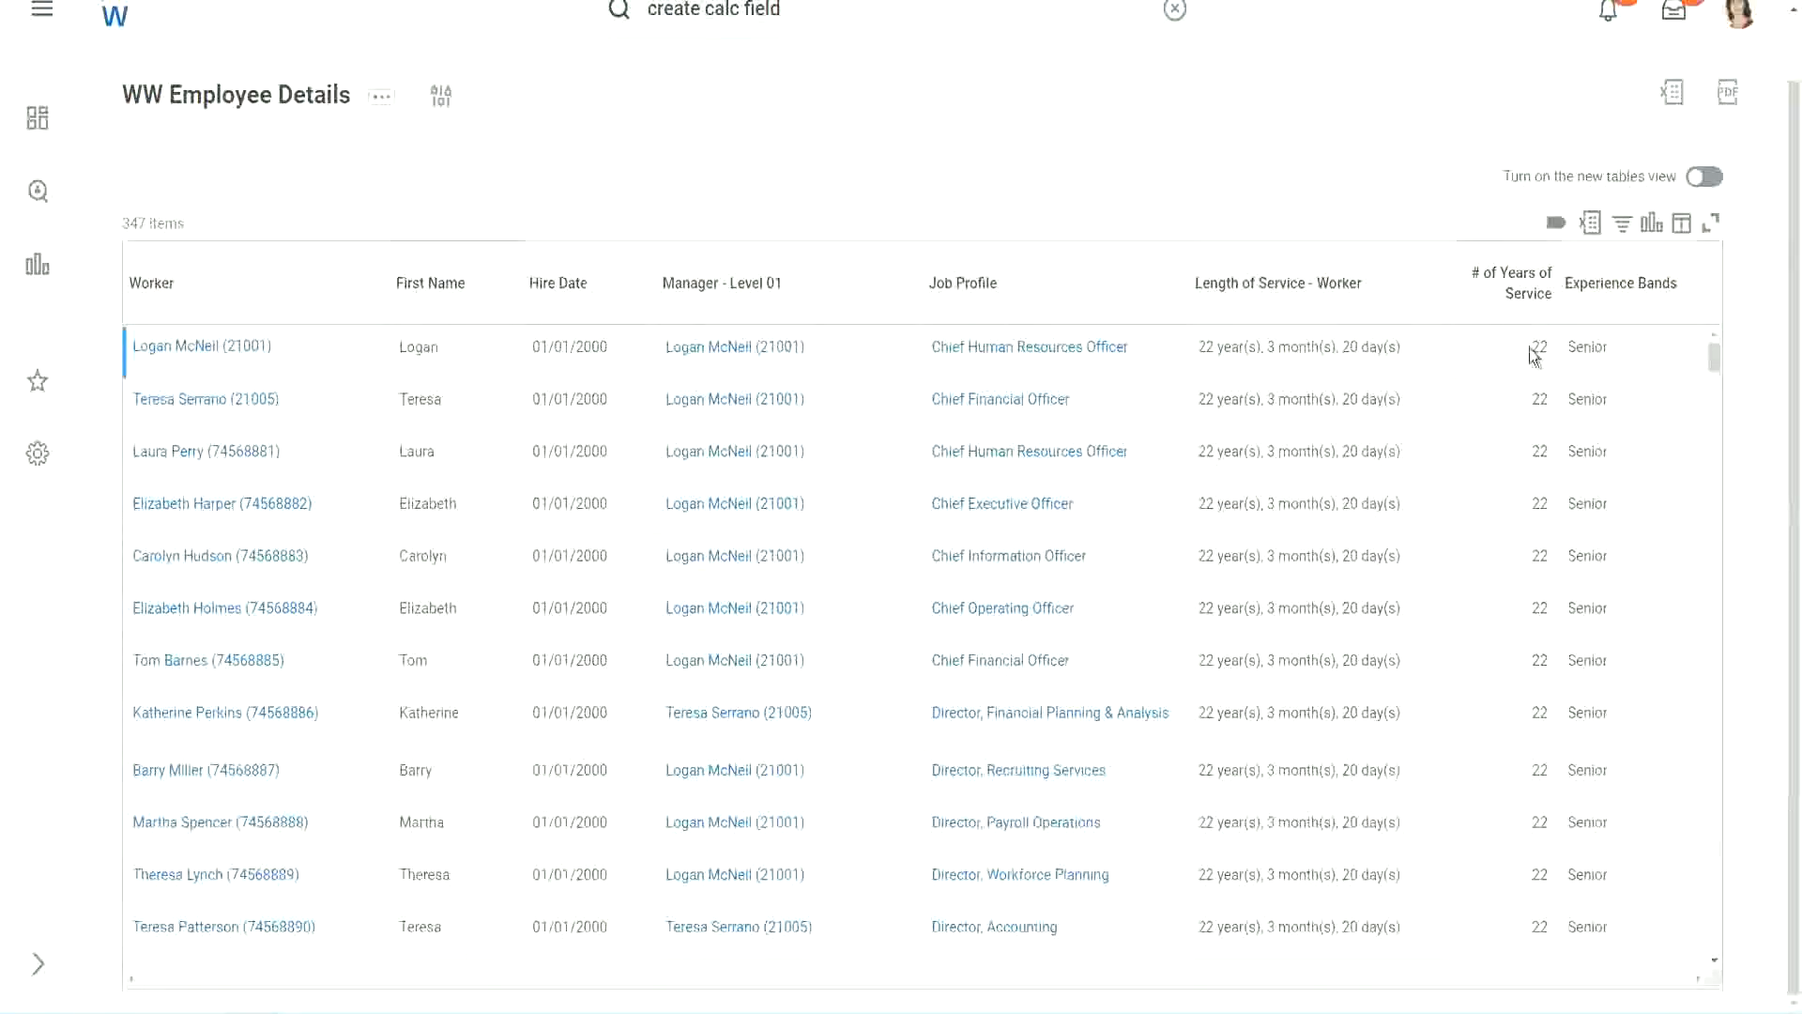
{"action": "left_click_drag", "start_coordinate": [1530, 349], "coordinate": [1551, 349]}
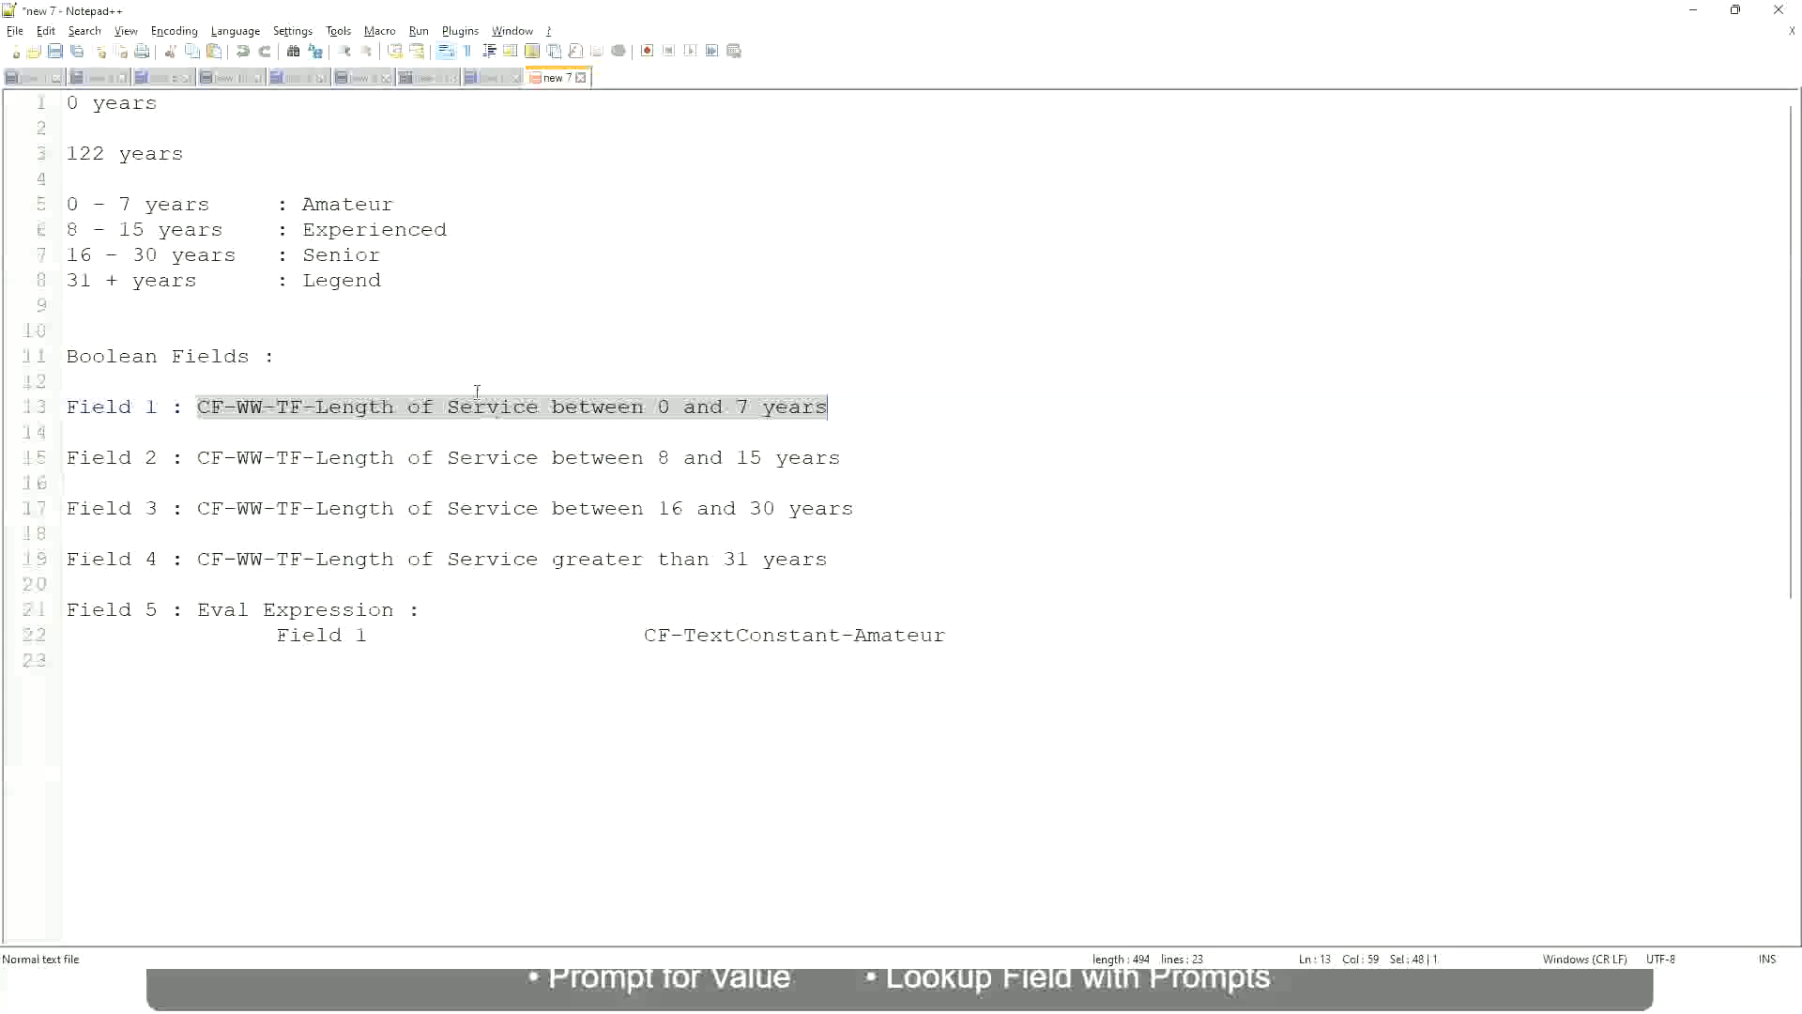
{"action": "left_click", "coordinate": [337, 328]}
{"action": "left_click", "coordinate": [313, 252]}
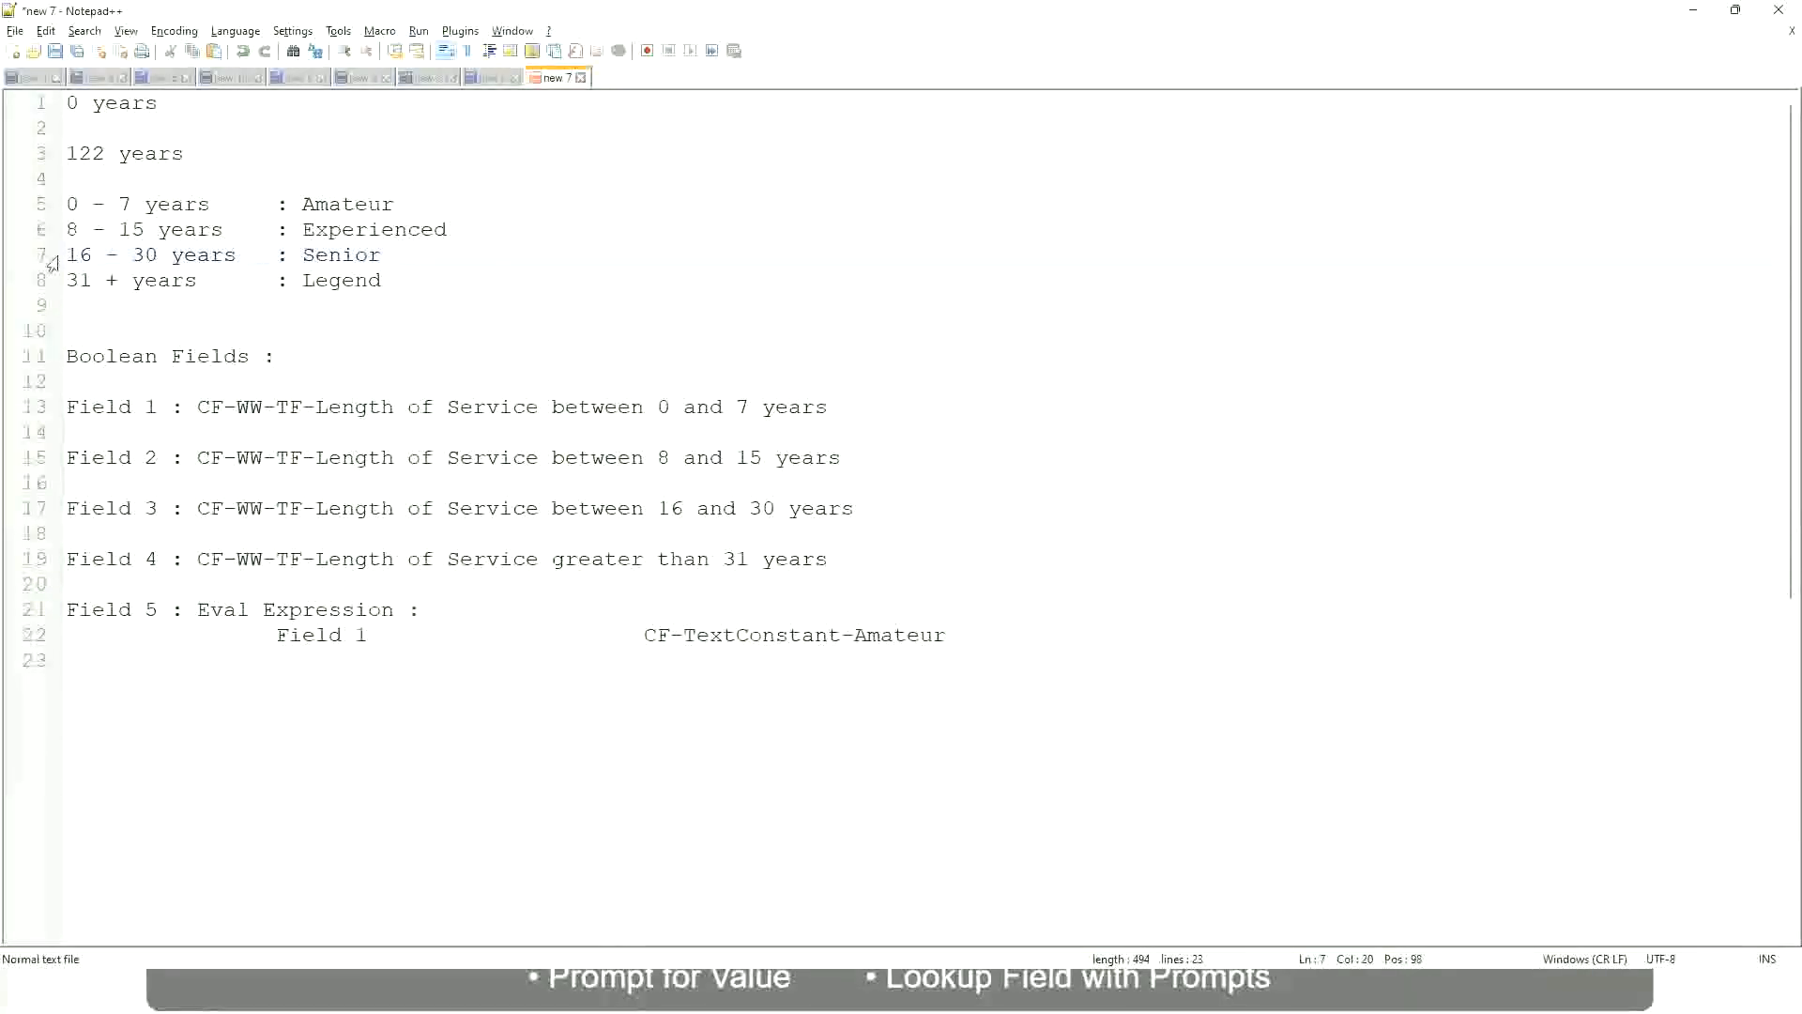
{"action": "left_click_drag", "start_coordinate": [67, 254], "coordinate": [171, 254]}
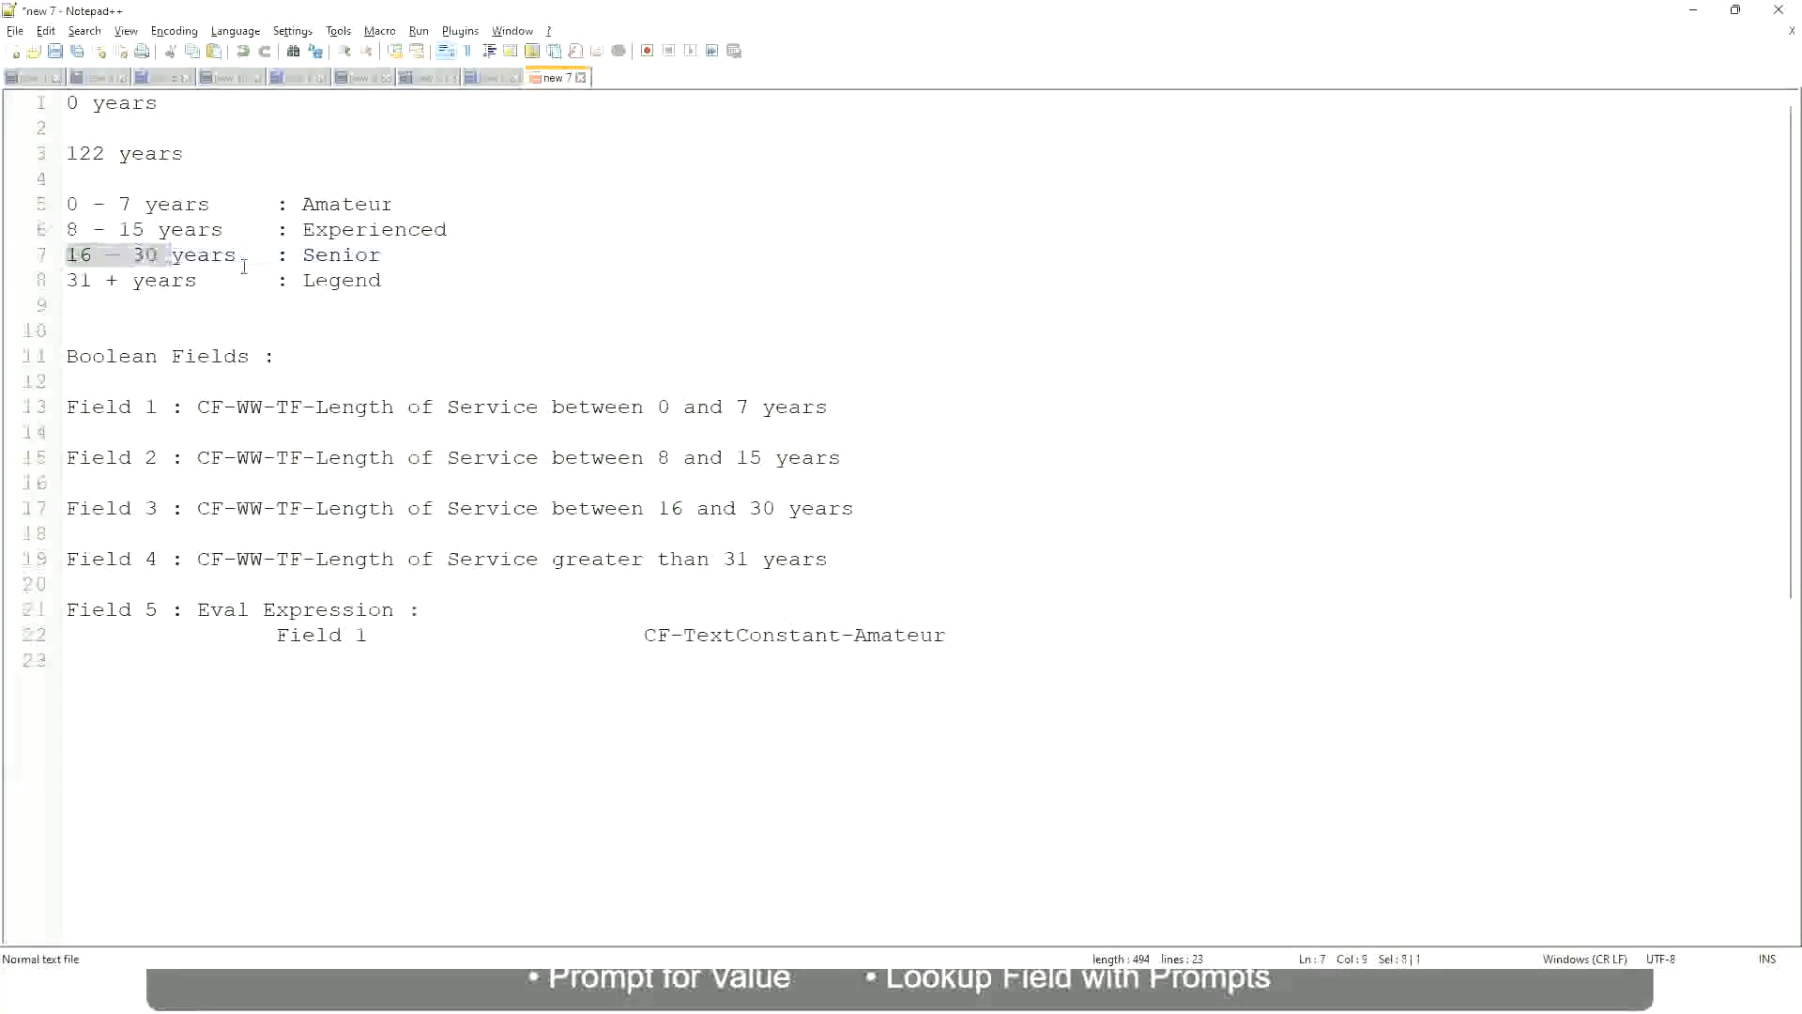
{"action": "double_click", "coordinate": [331, 257]}
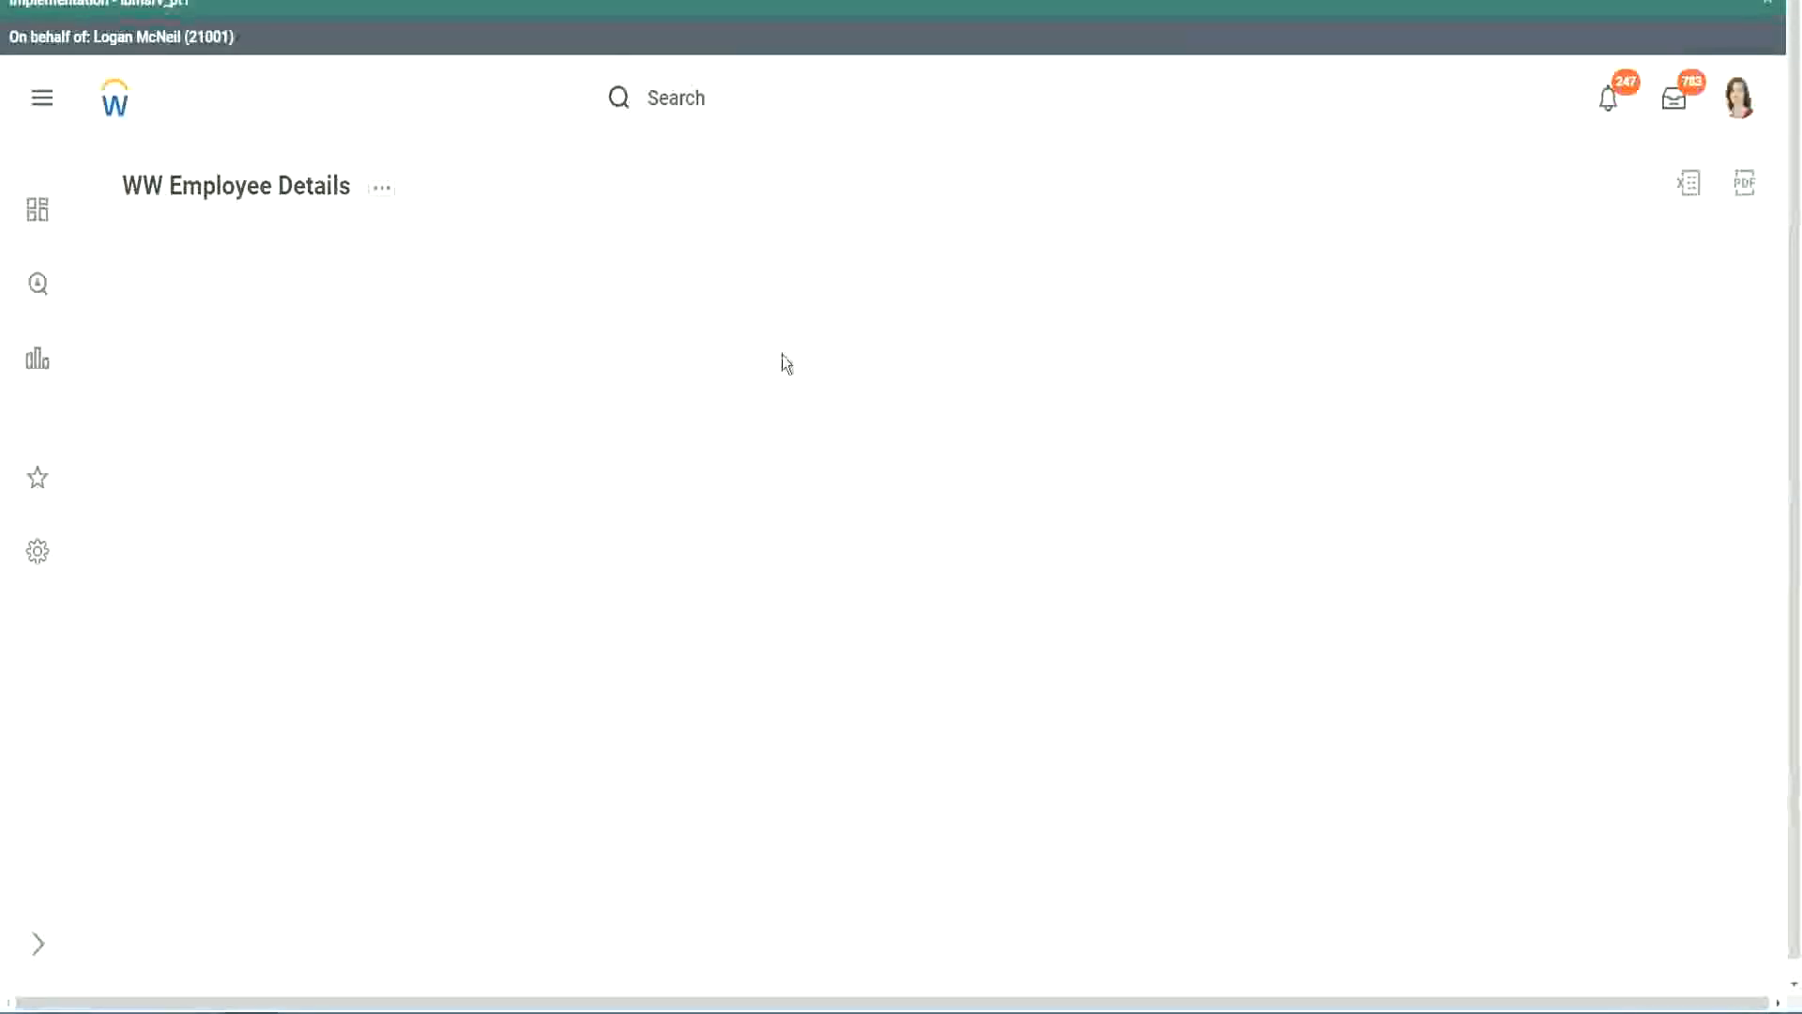
- Switch back to the Workday report and check the Experience Bands values against # of Years of Service down the rows
{"action": "scroll", "coordinate": [1551, 566], "scroll_direction": "down", "scroll_amount": 2}
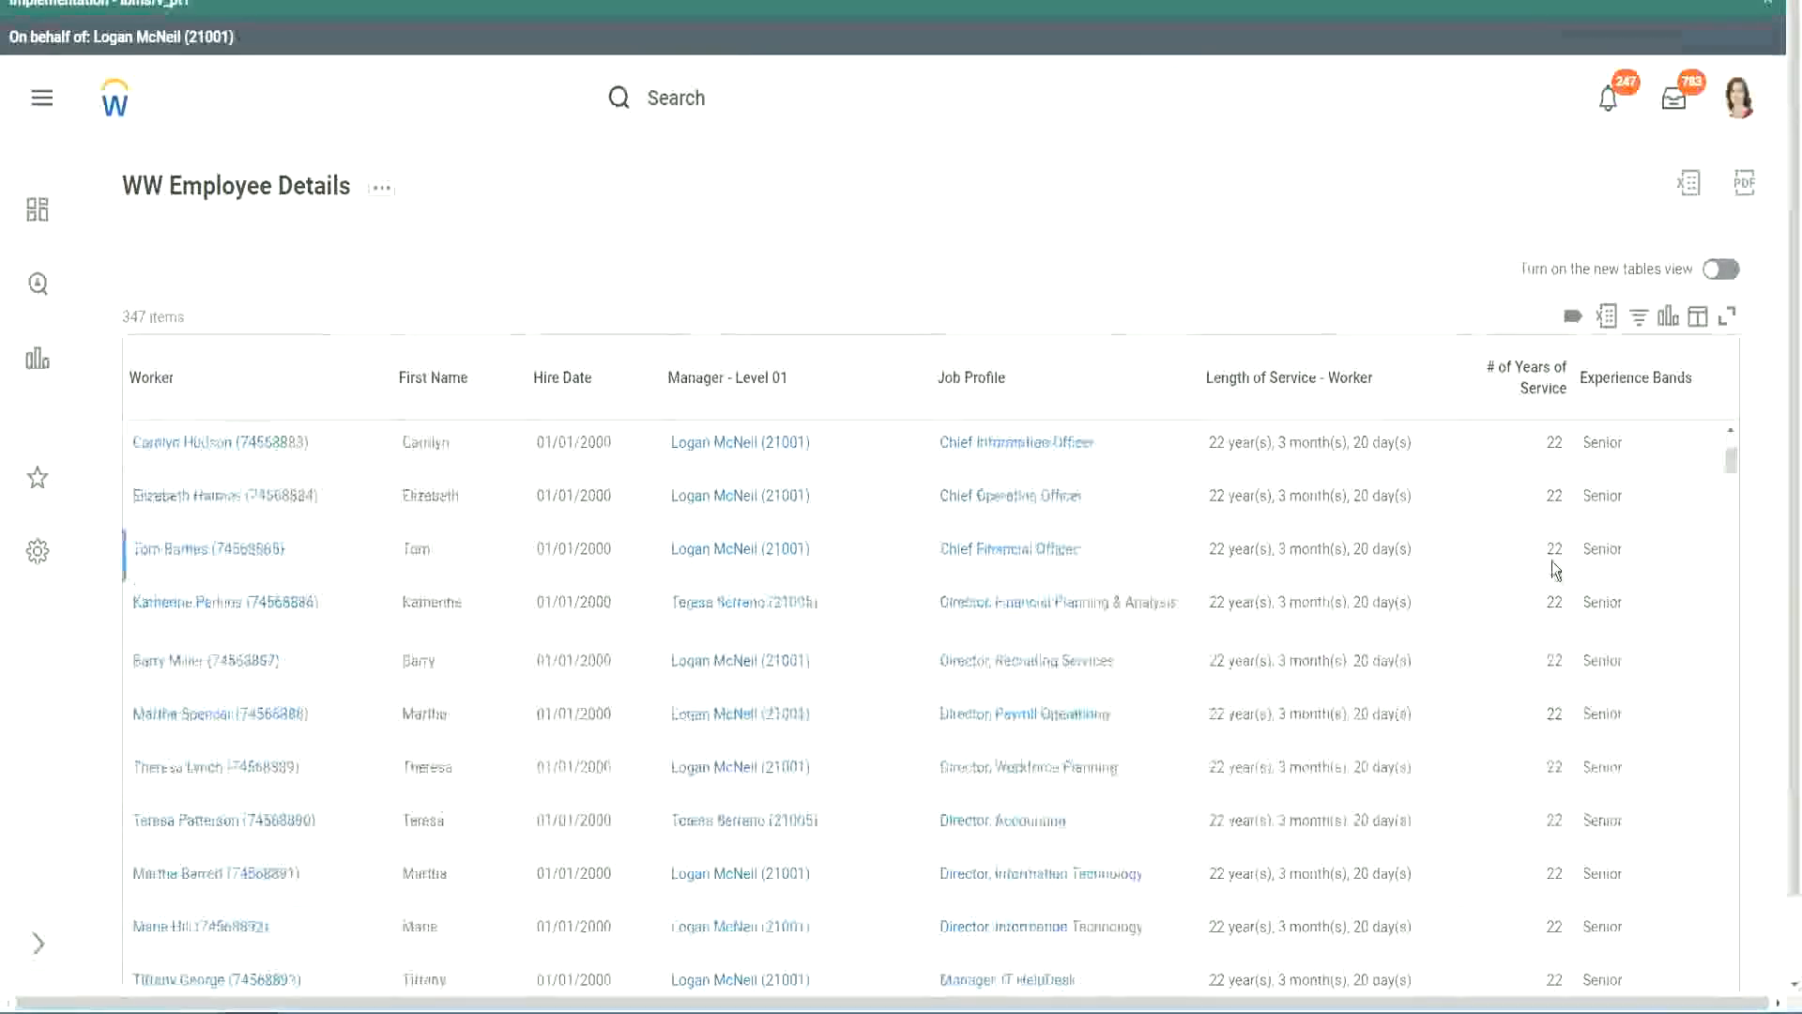
{"action": "scroll", "coordinate": [1558, 571], "scroll_direction": "down", "scroll_amount": 5}
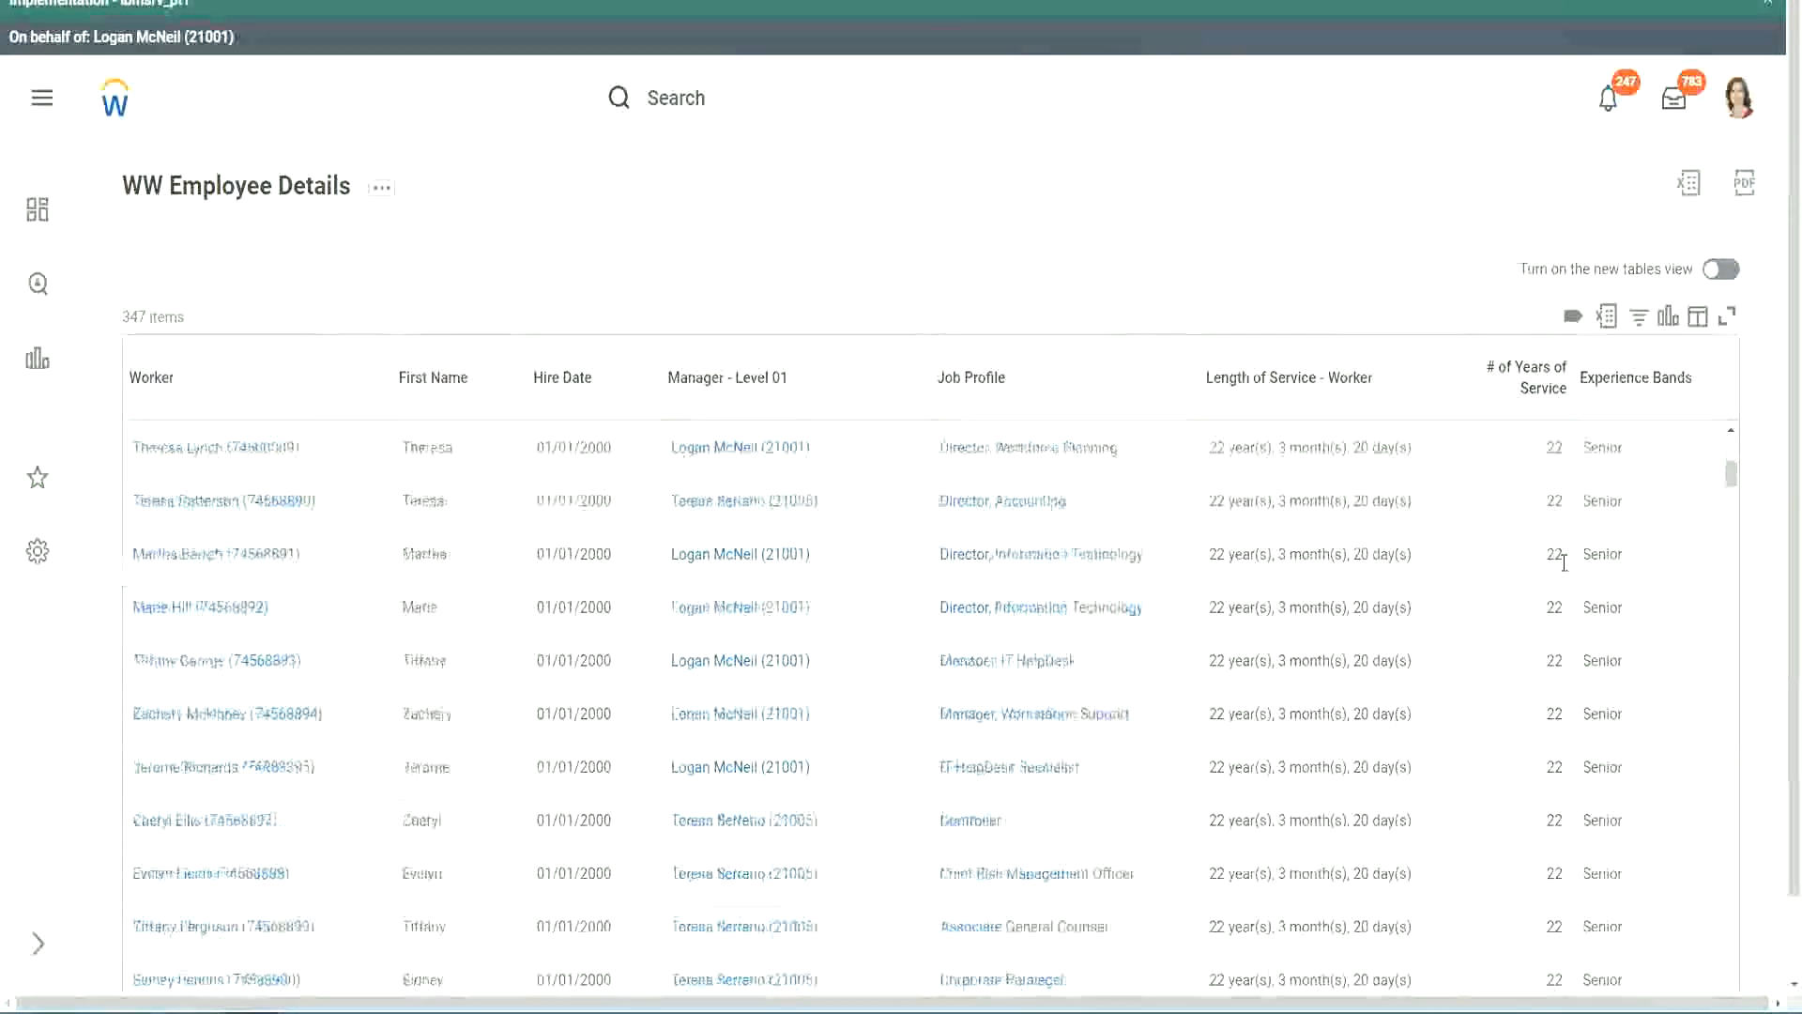
{"action": "scroll", "coordinate": [1569, 621], "scroll_direction": "down", "scroll_amount": 5}
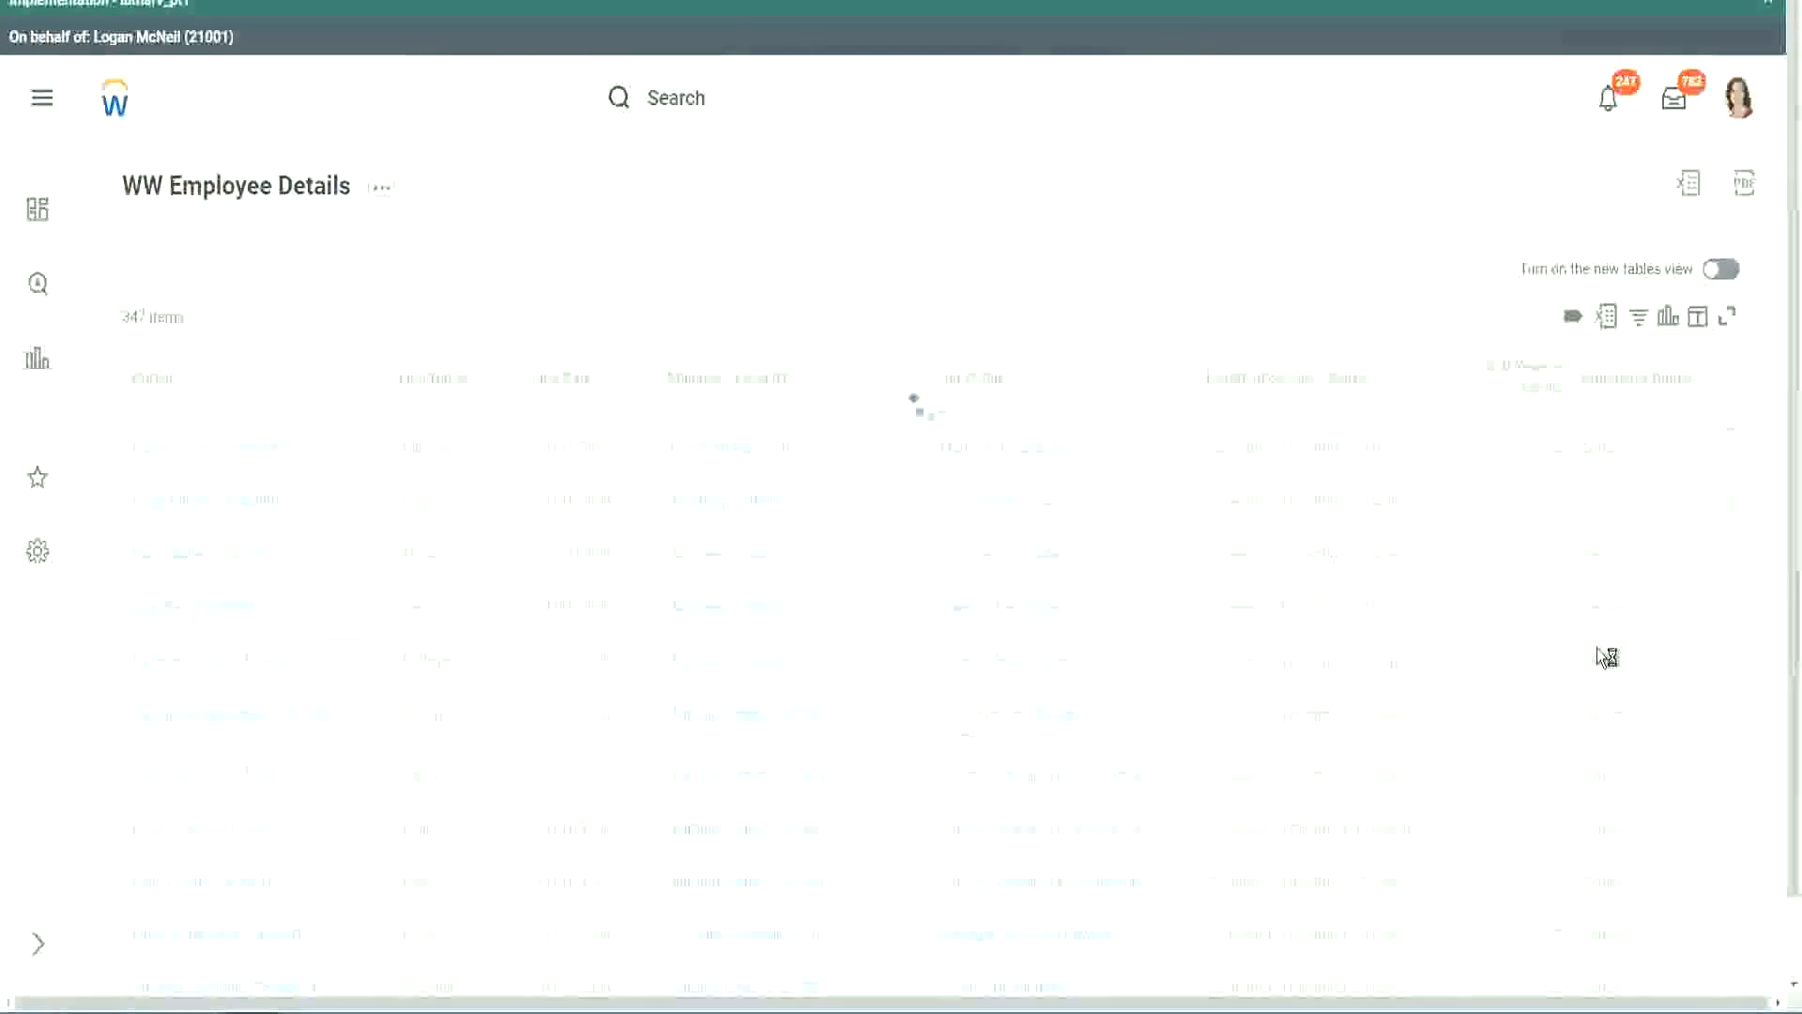
{"action": "scroll", "coordinate": [1597, 647], "scroll_direction": "down", "scroll_amount": 1}
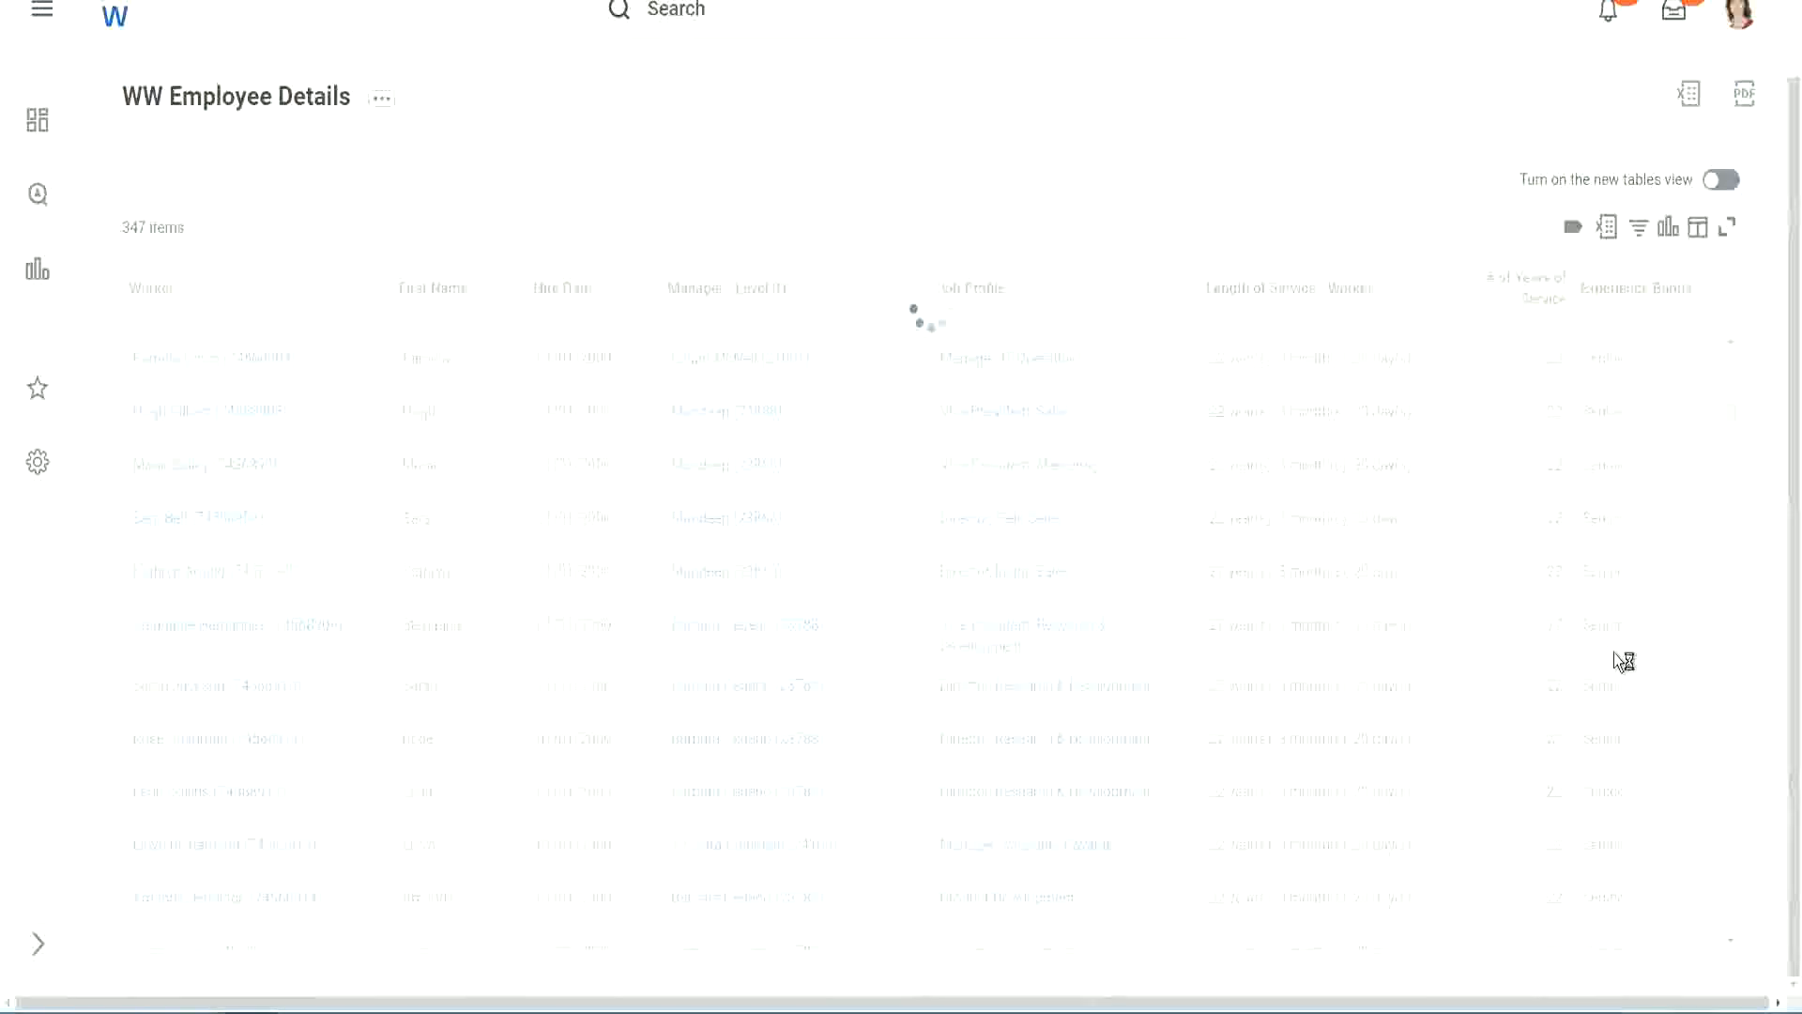
{"action": "scroll", "coordinate": [1670, 528], "scroll_direction": "down", "scroll_amount": 5}
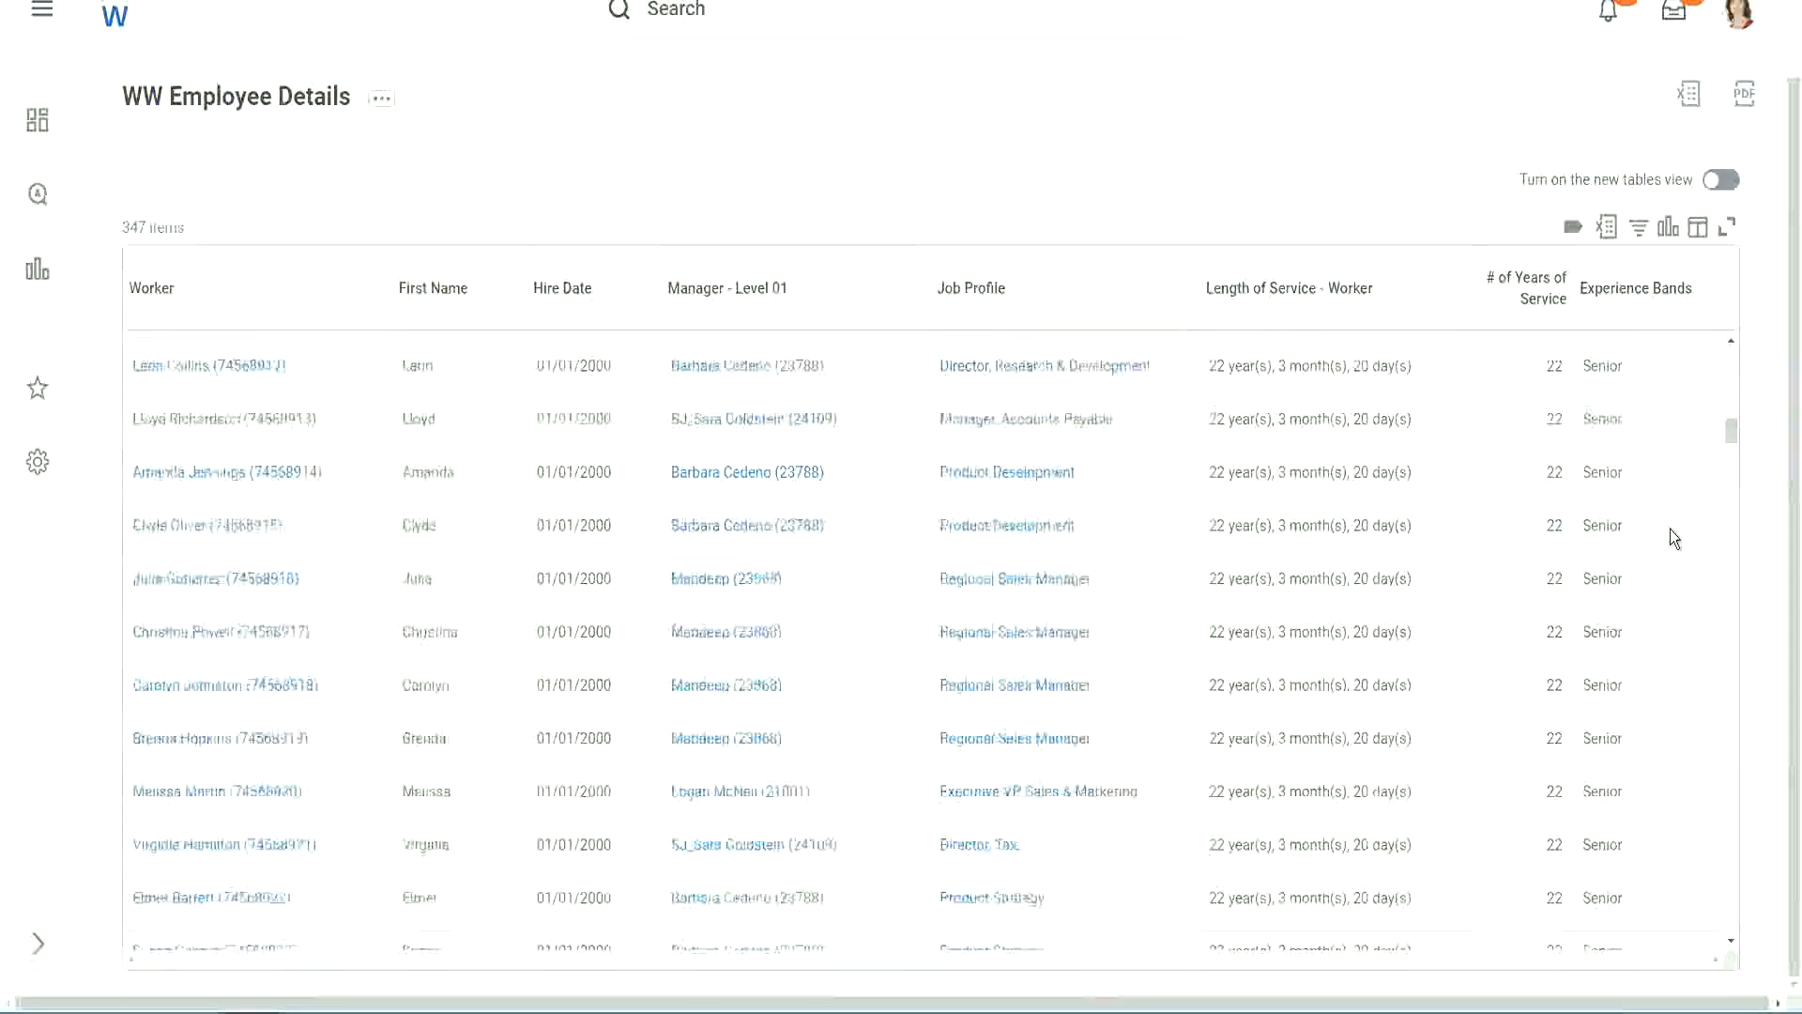
{"action": "scroll", "coordinate": [1672, 535], "scroll_direction": "down", "scroll_amount": 3}
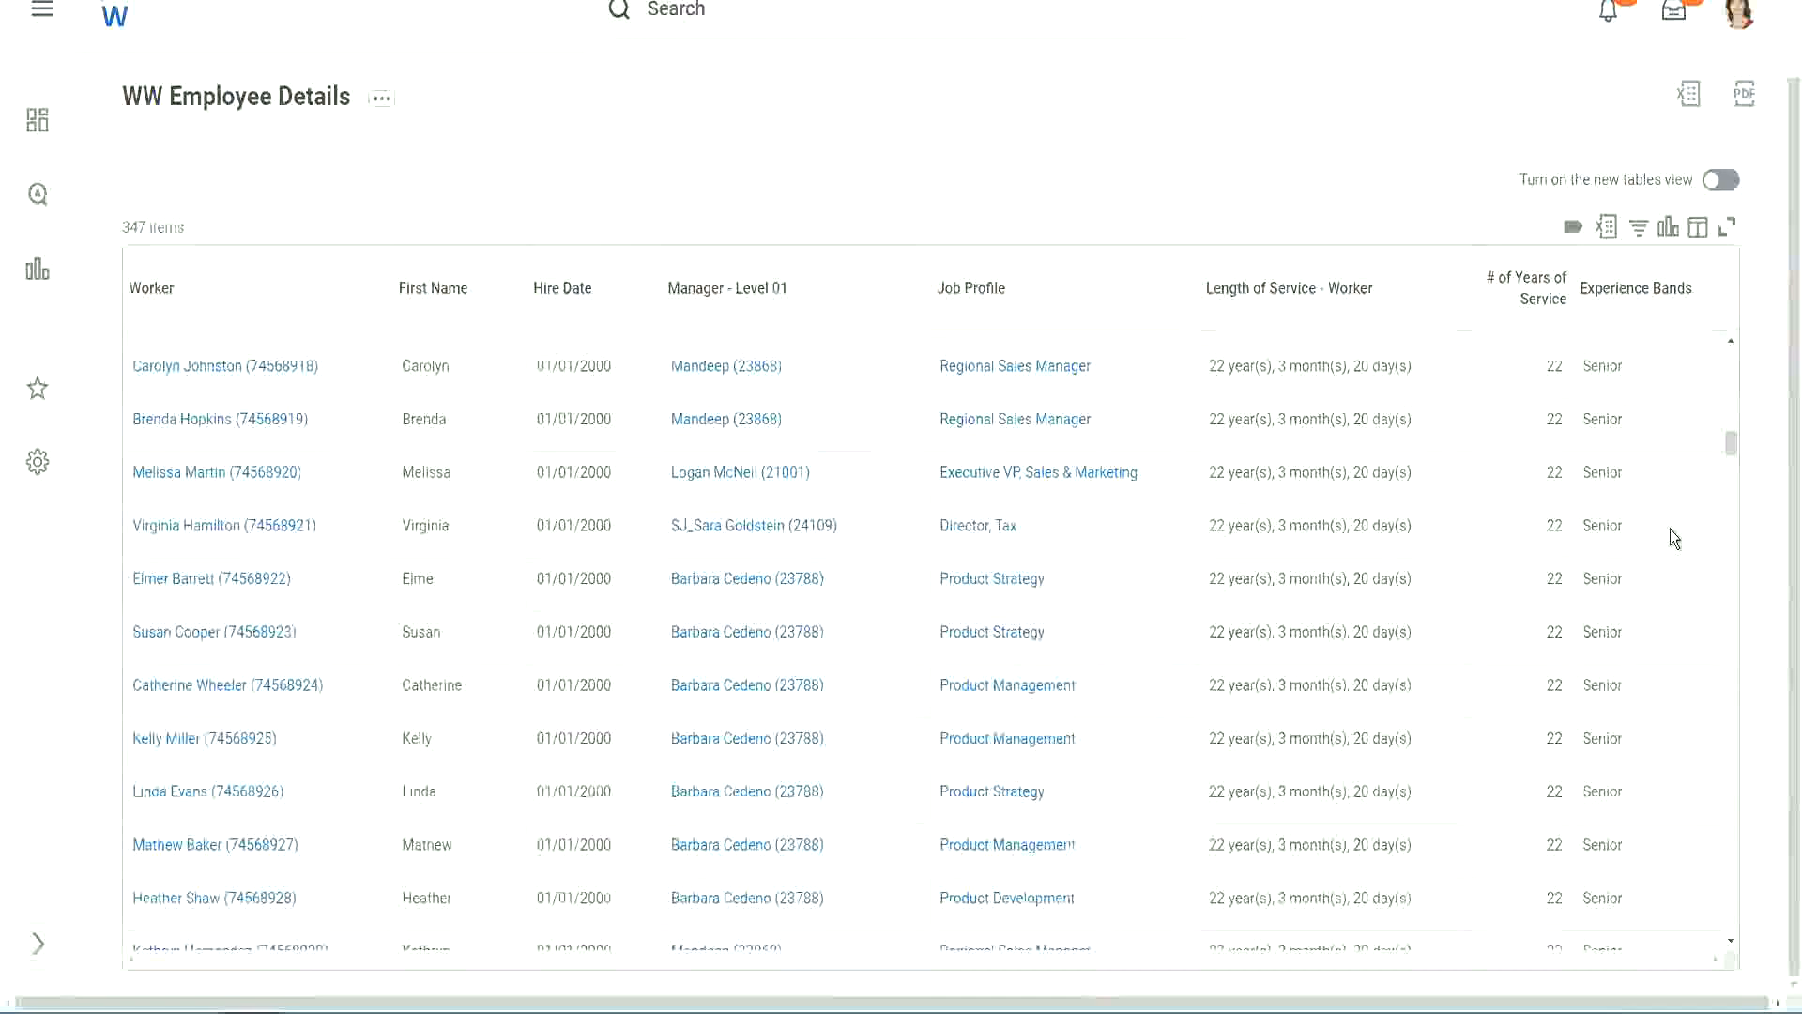
{"action": "scroll", "coordinate": [1669, 528], "scroll_direction": "down", "scroll_amount": 5}
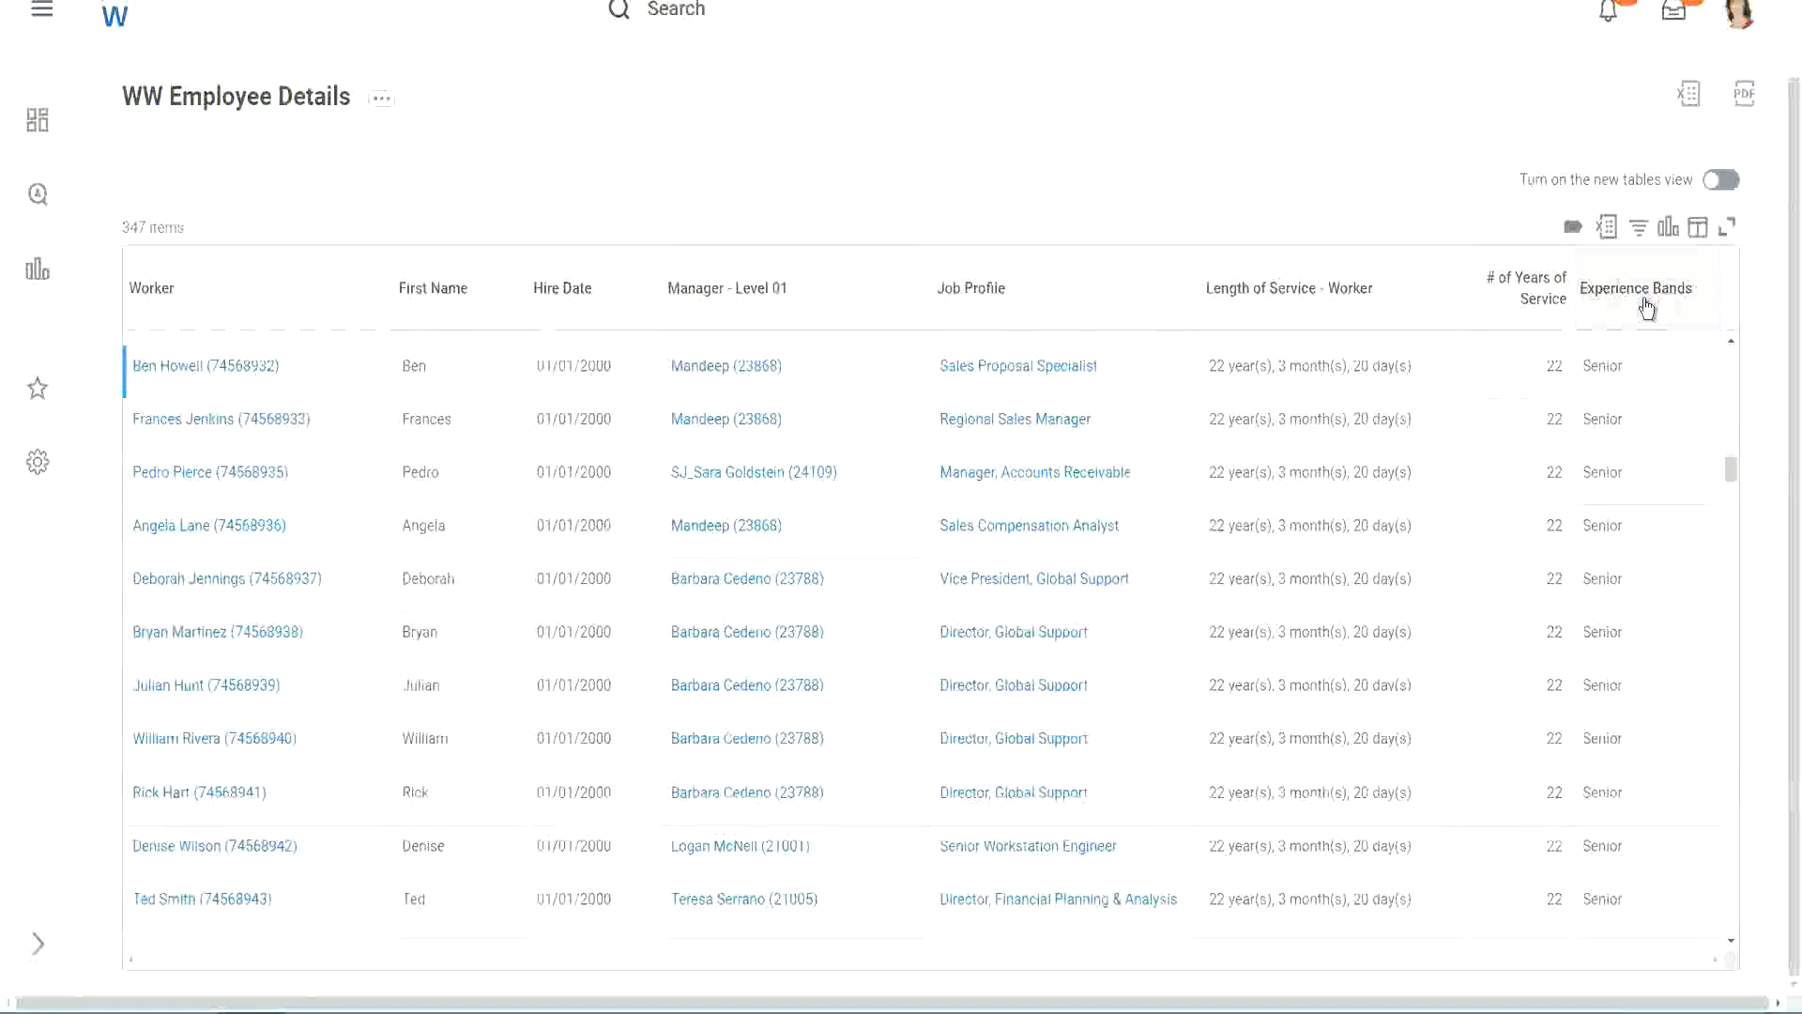
- Filter the Experience Bands column to values containing Amateur
{"action": "left_click", "coordinate": [1647, 307]}
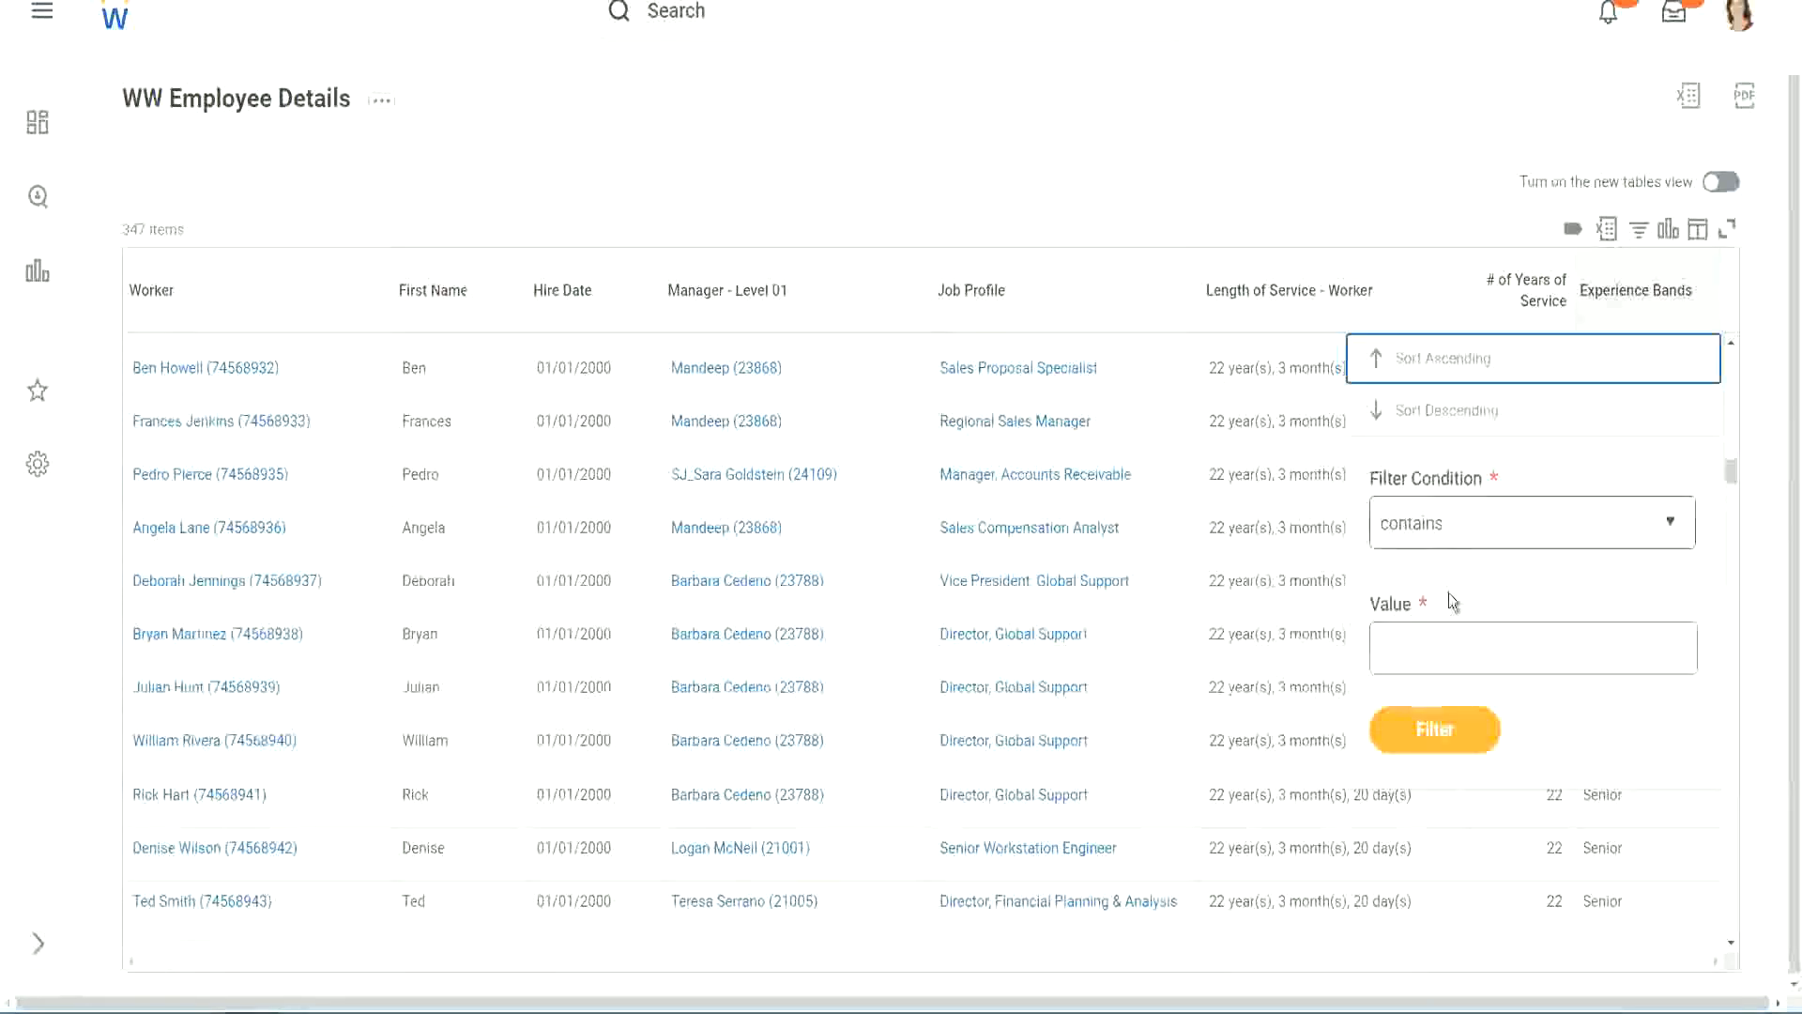
{"action": "left_click", "coordinate": [1429, 632]}
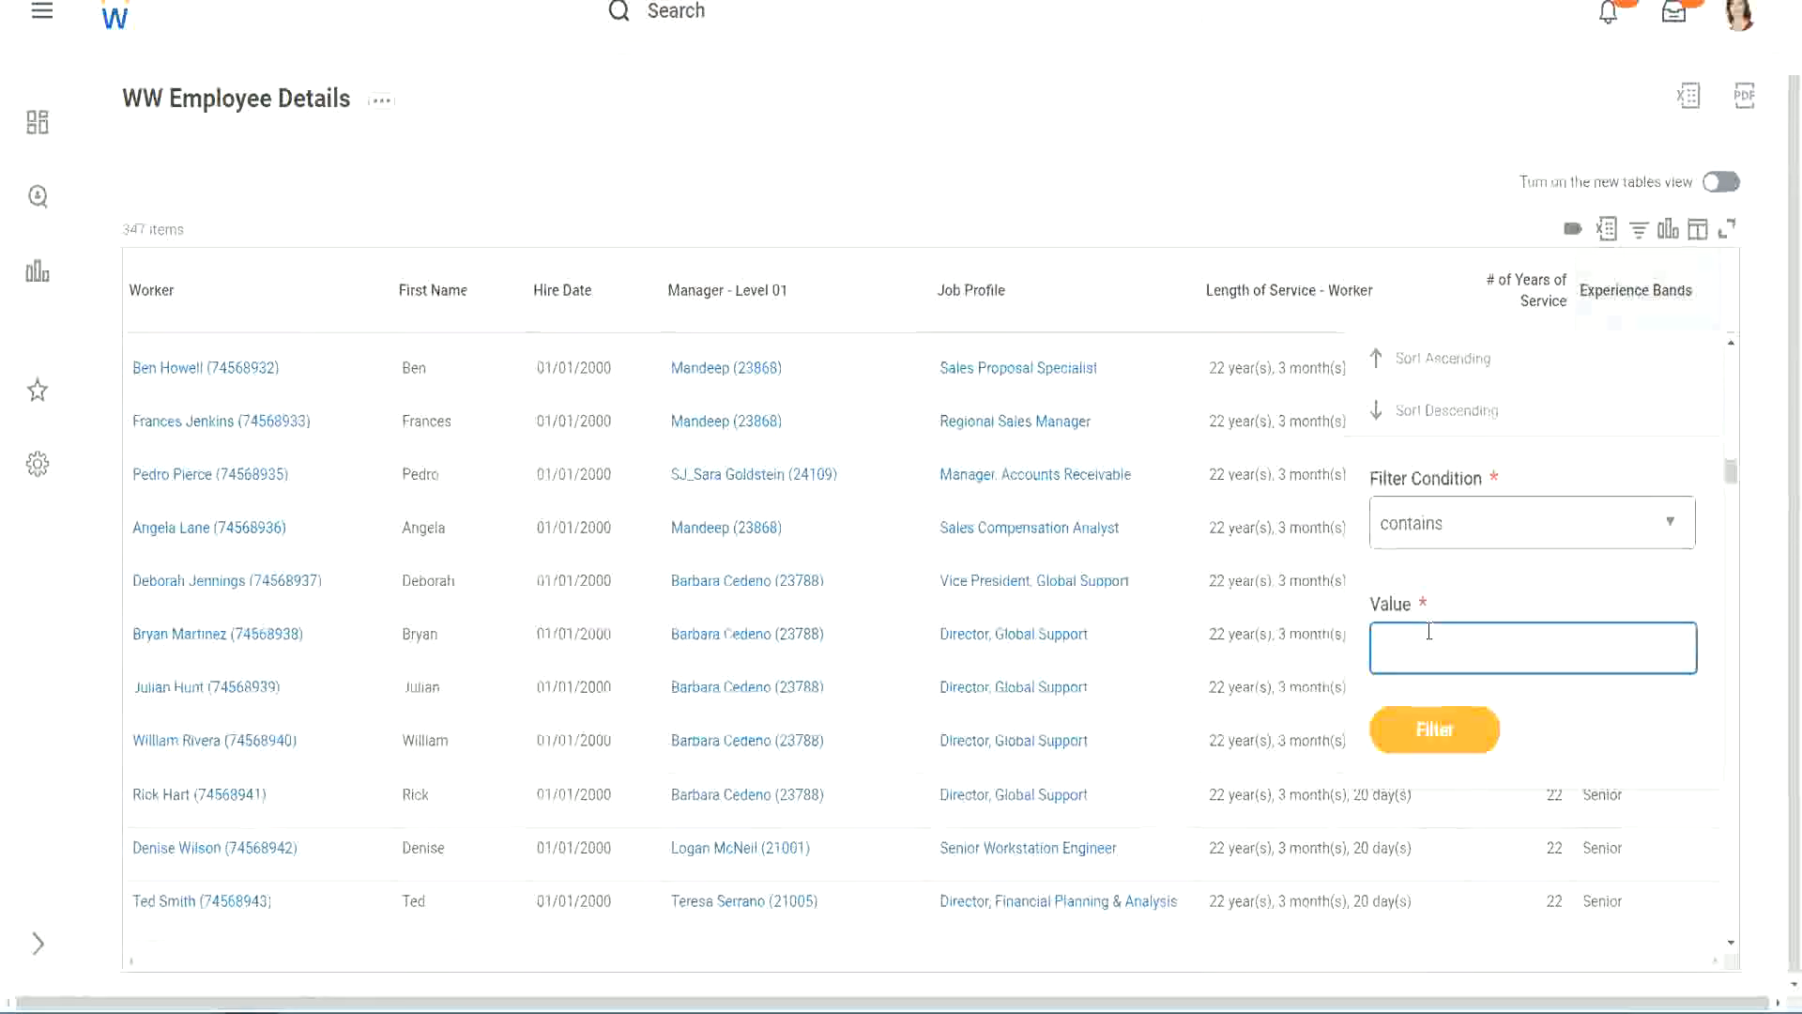
{"action": "type", "text": "Amate"}
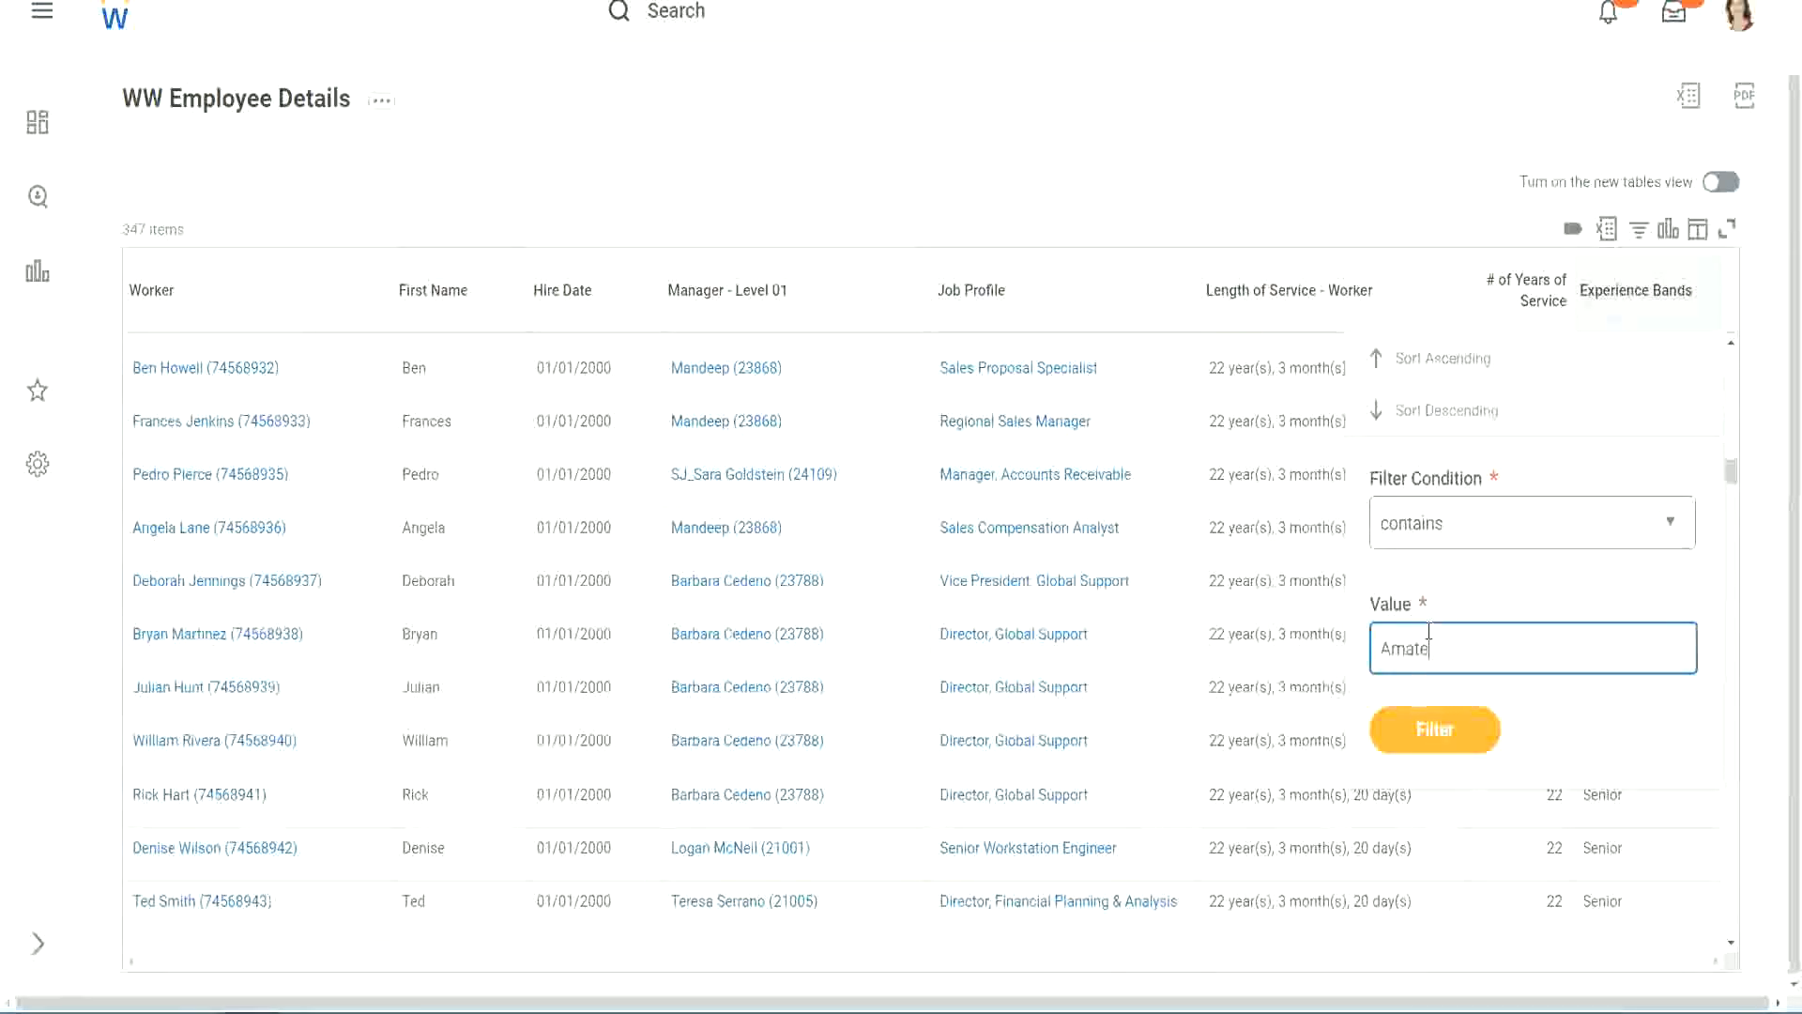
{"action": "type", "text": "ur"}
{"action": "left_click", "coordinate": [1434, 730]}
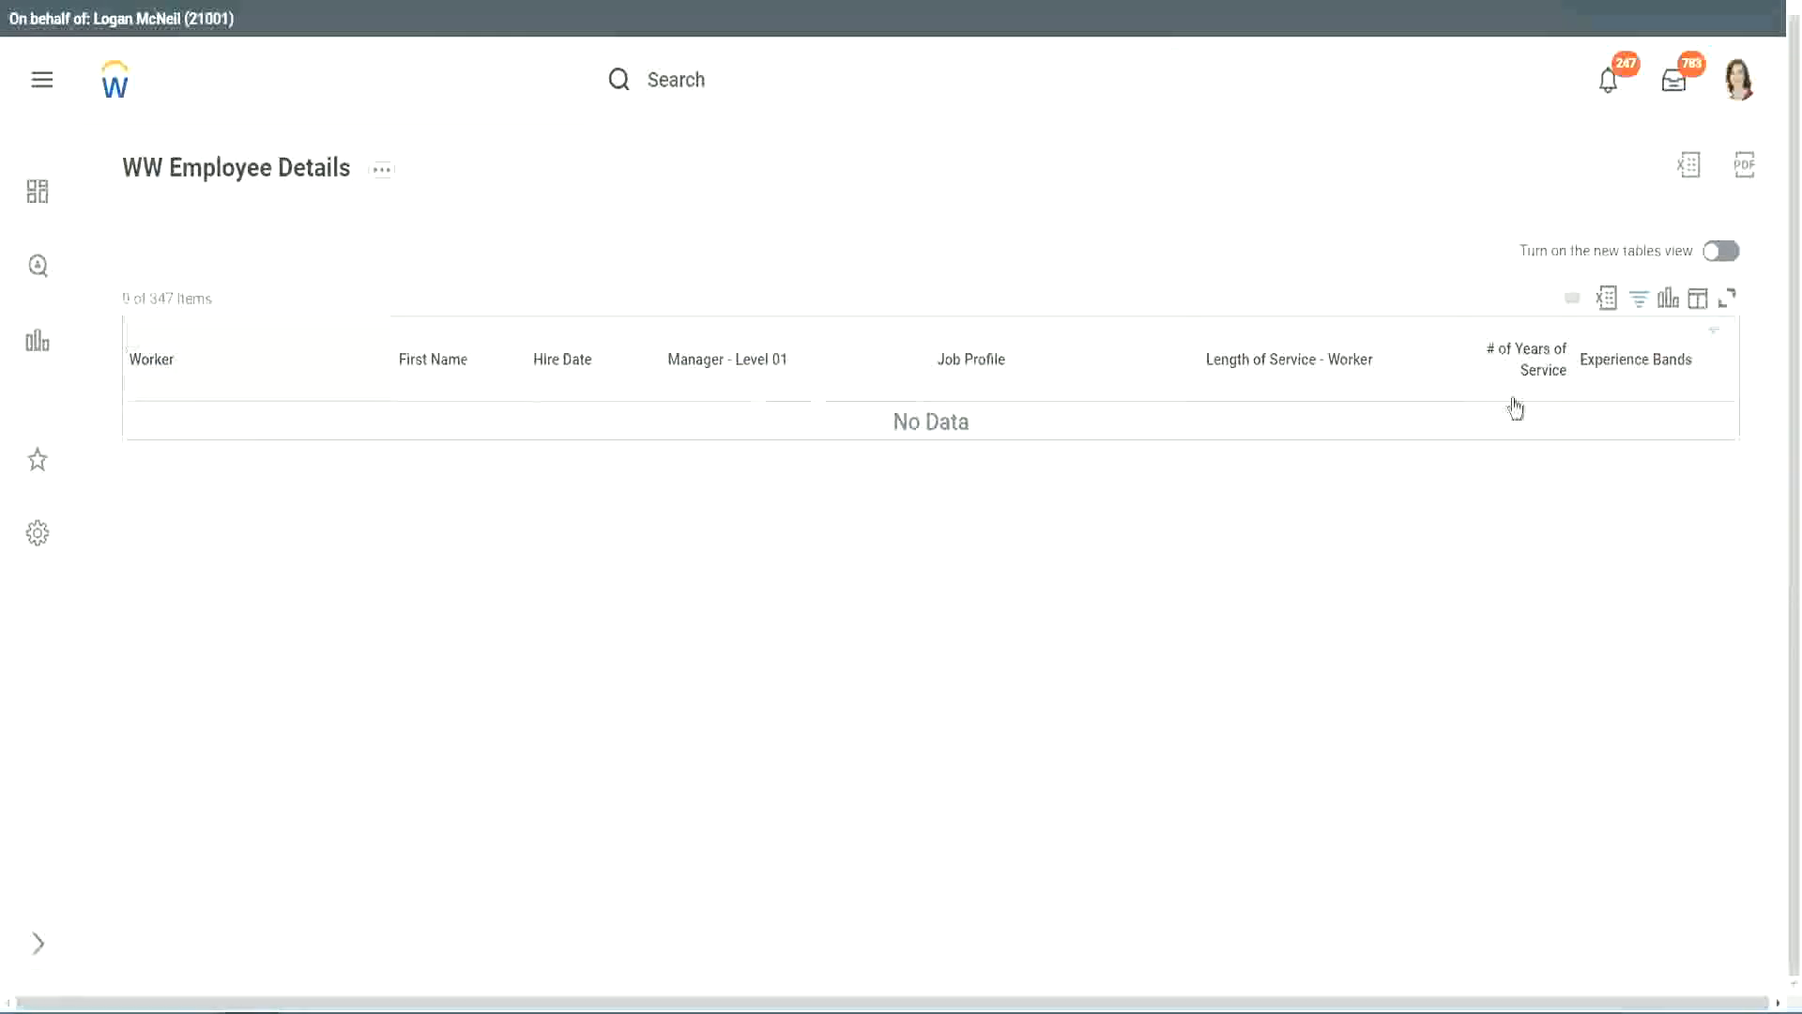
- Change the Experience Bands column filter to values containing Legend
{"action": "left_click", "coordinate": [1624, 363]}
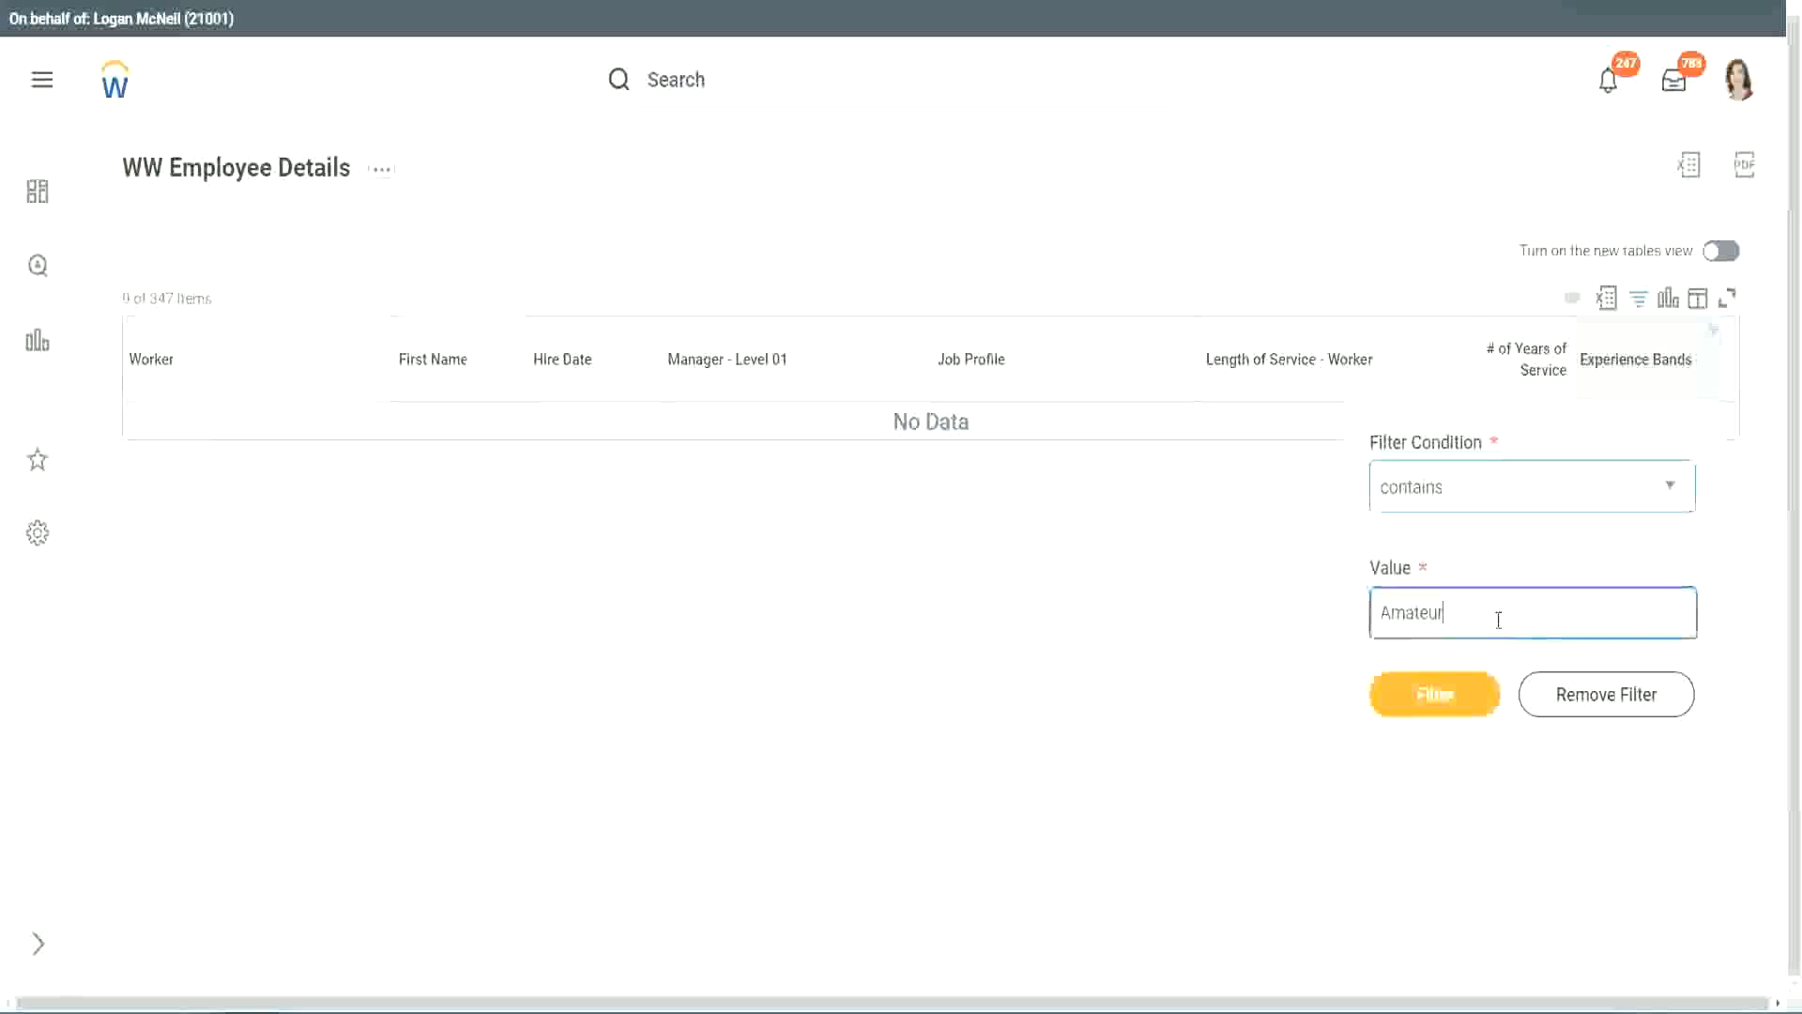
{"action": "key", "text": "ctrl+a"}
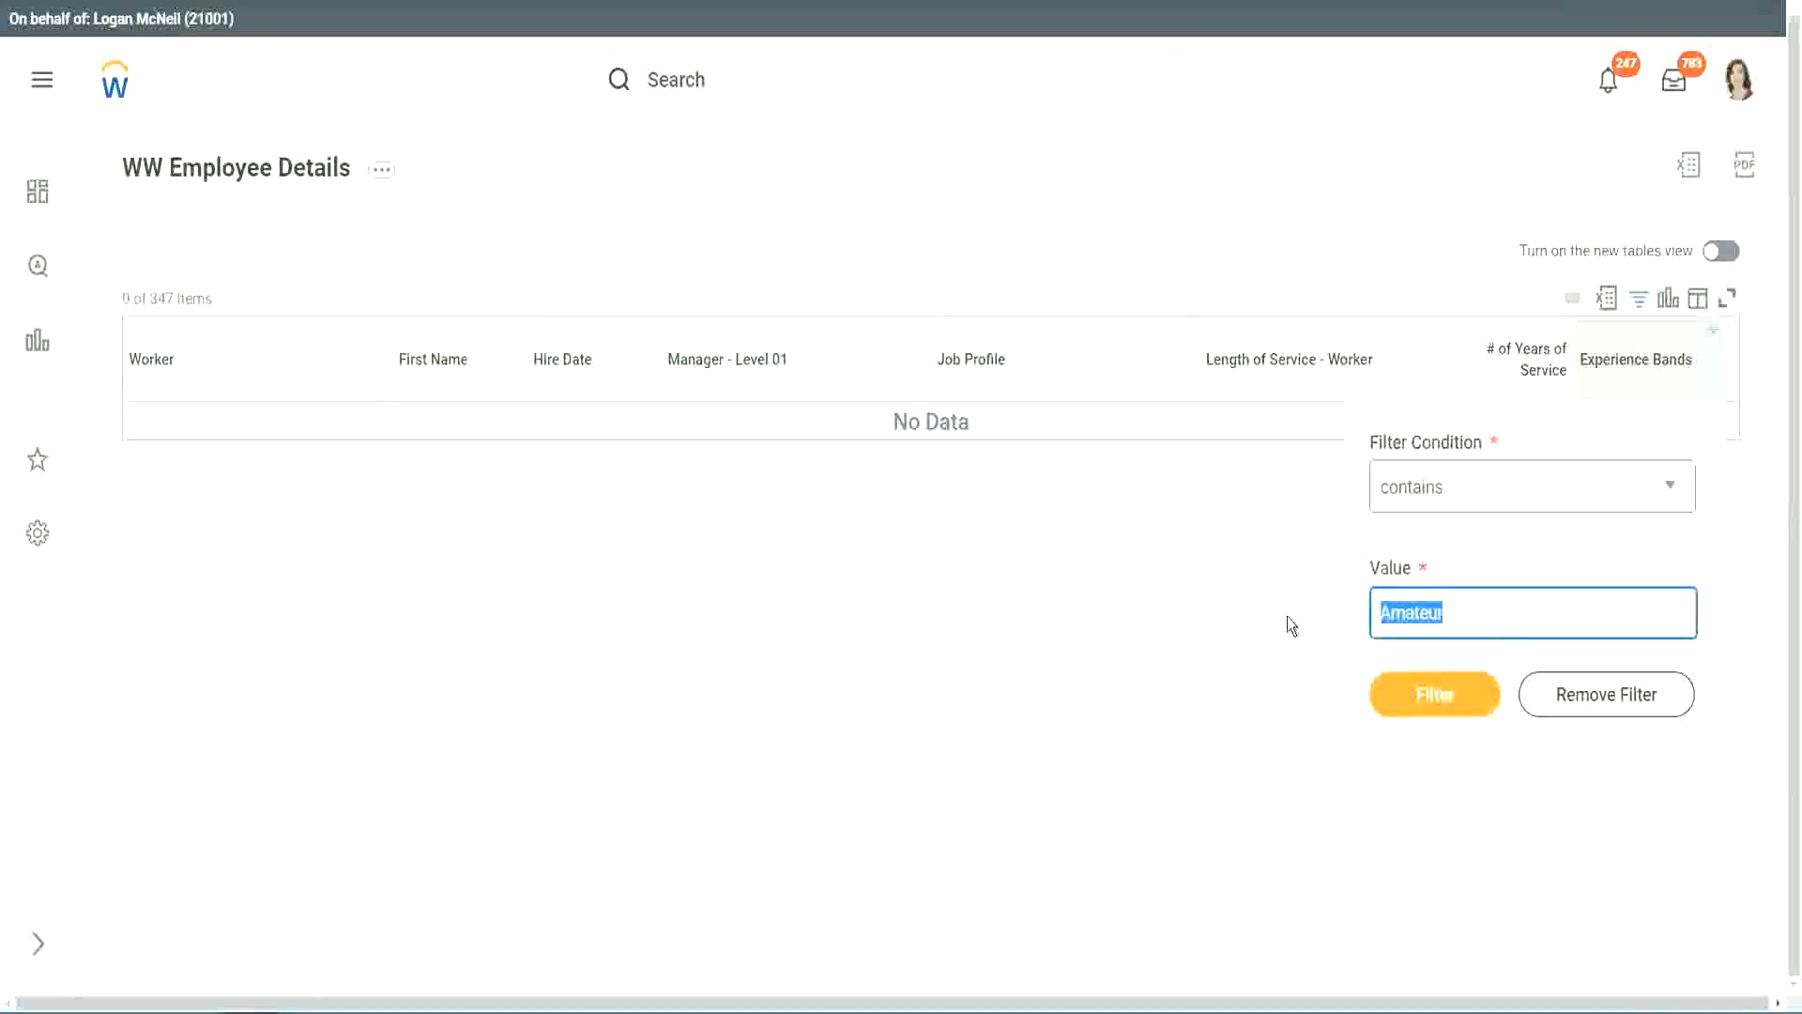
{"action": "key", "text": "Return"}
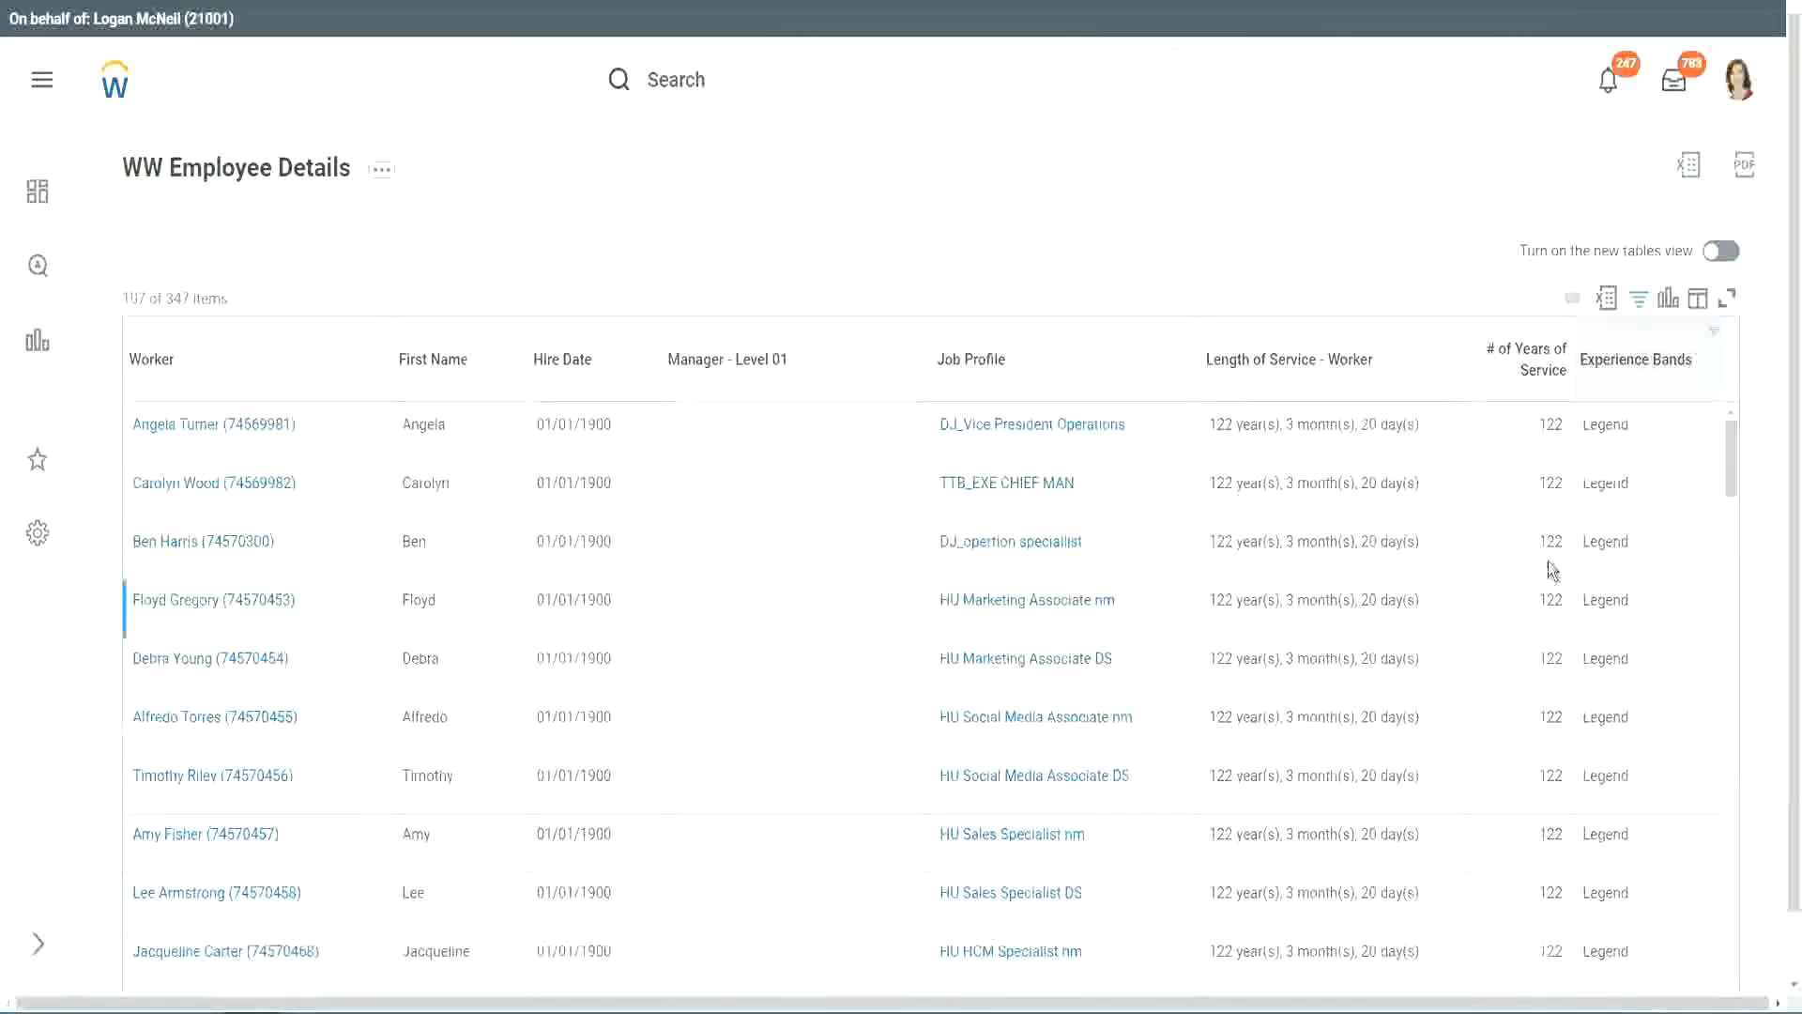
- Examine the hire dates and years of service of the filtered Legend workers through to the last row
{"action": "scroll", "coordinate": [1547, 564], "scroll_direction": "down", "scroll_amount": 15}
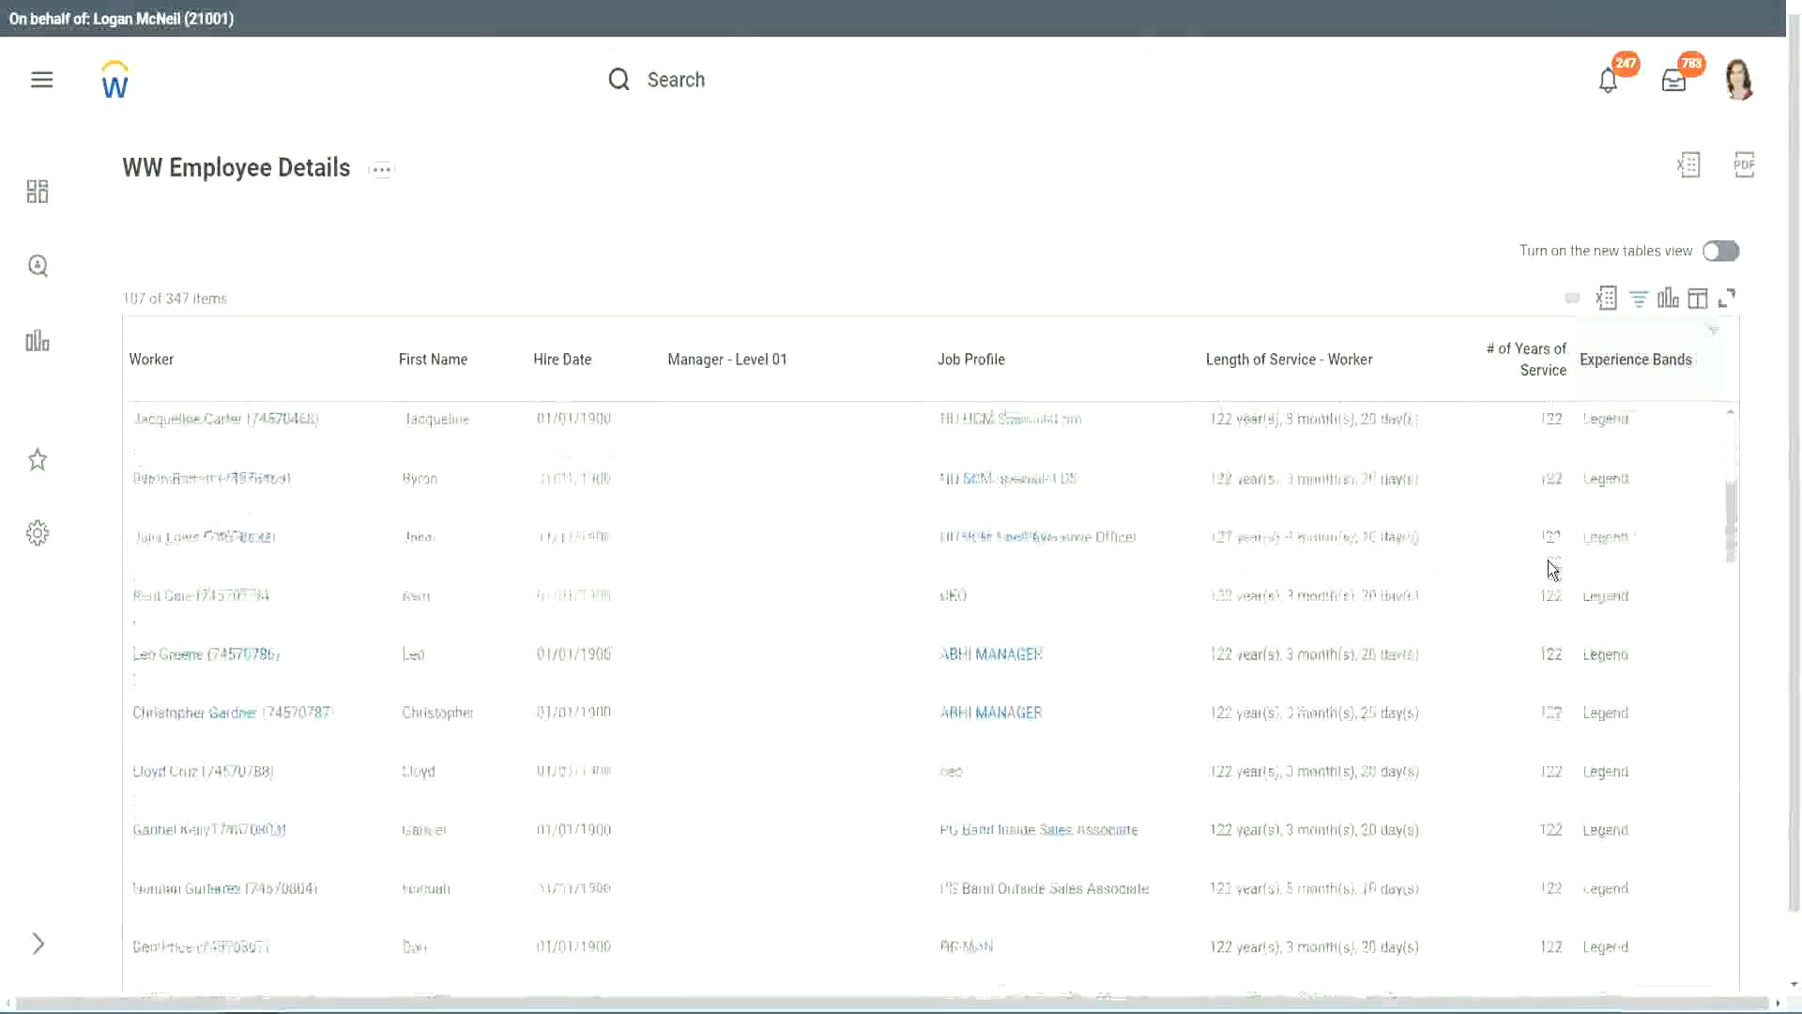
{"action": "scroll", "coordinate": [1546, 561], "scroll_direction": "down", "scroll_amount": 3}
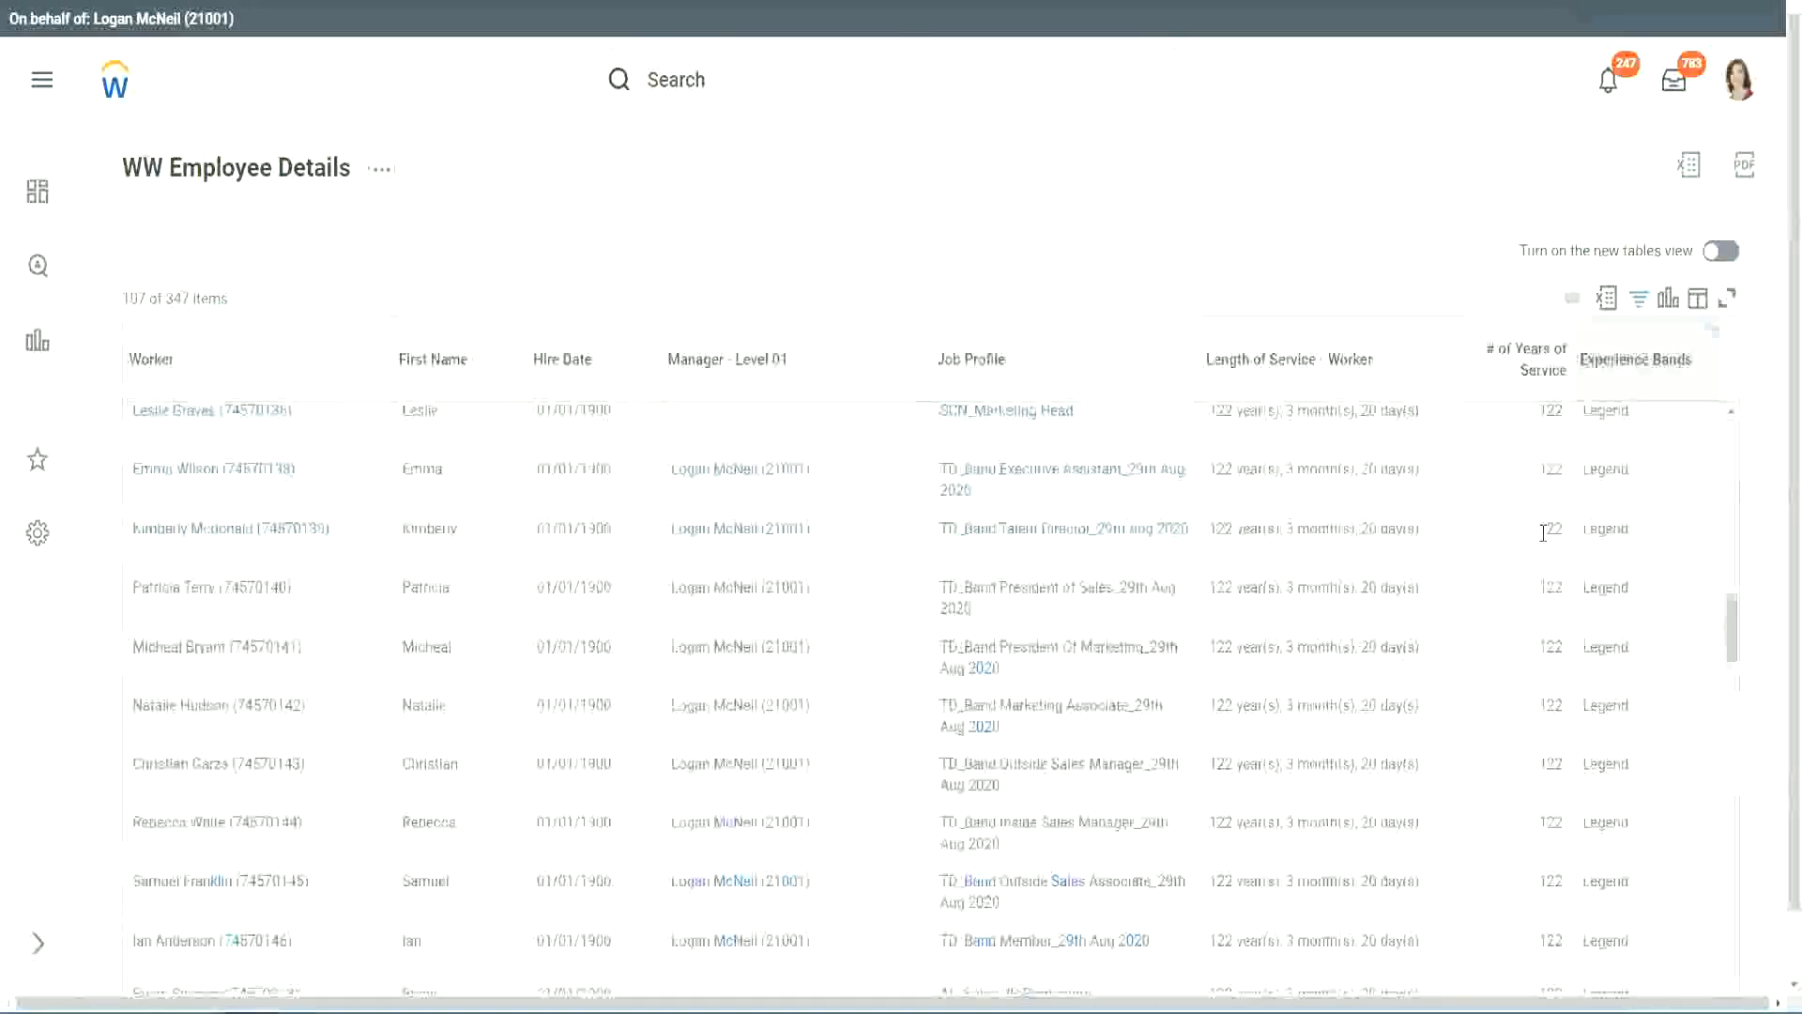
{"action": "scroll", "coordinate": [1542, 532], "scroll_direction": "down", "scroll_amount": 10}
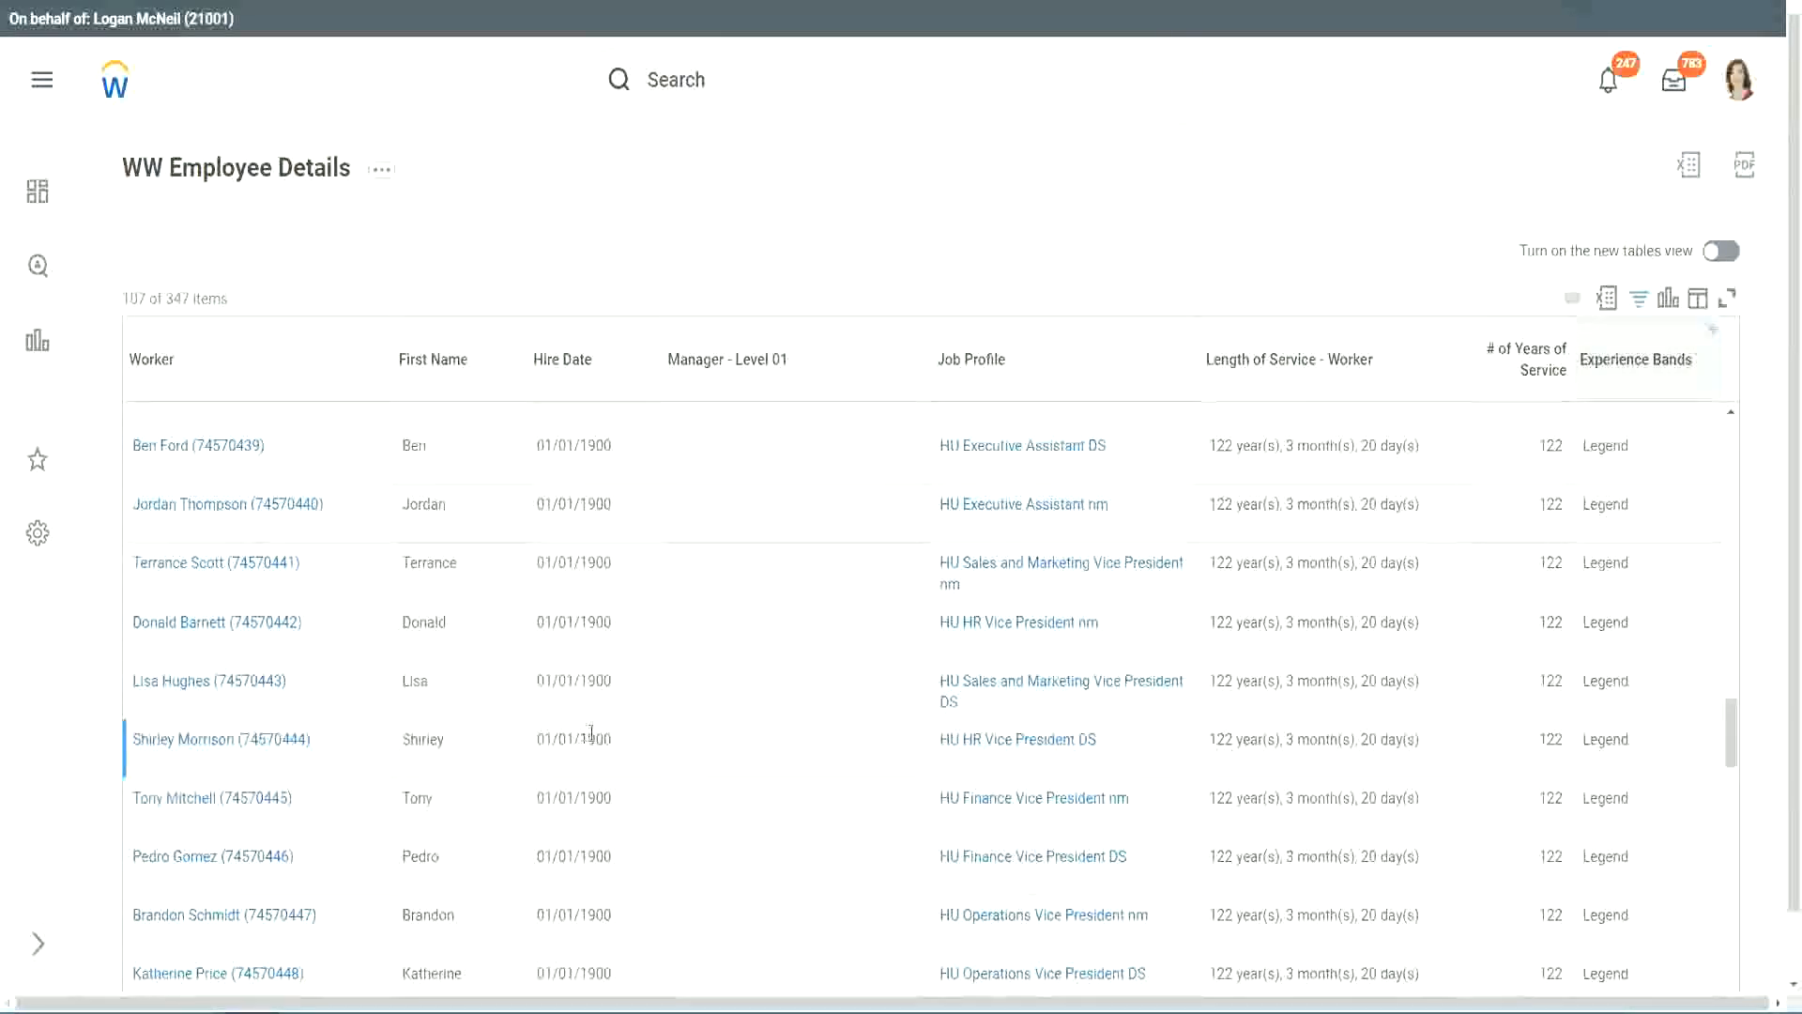
{"action": "double_click", "coordinate": [591, 739]}
{"action": "scroll", "coordinate": [1540, 704], "scroll_direction": "down", "scroll_amount": 5}
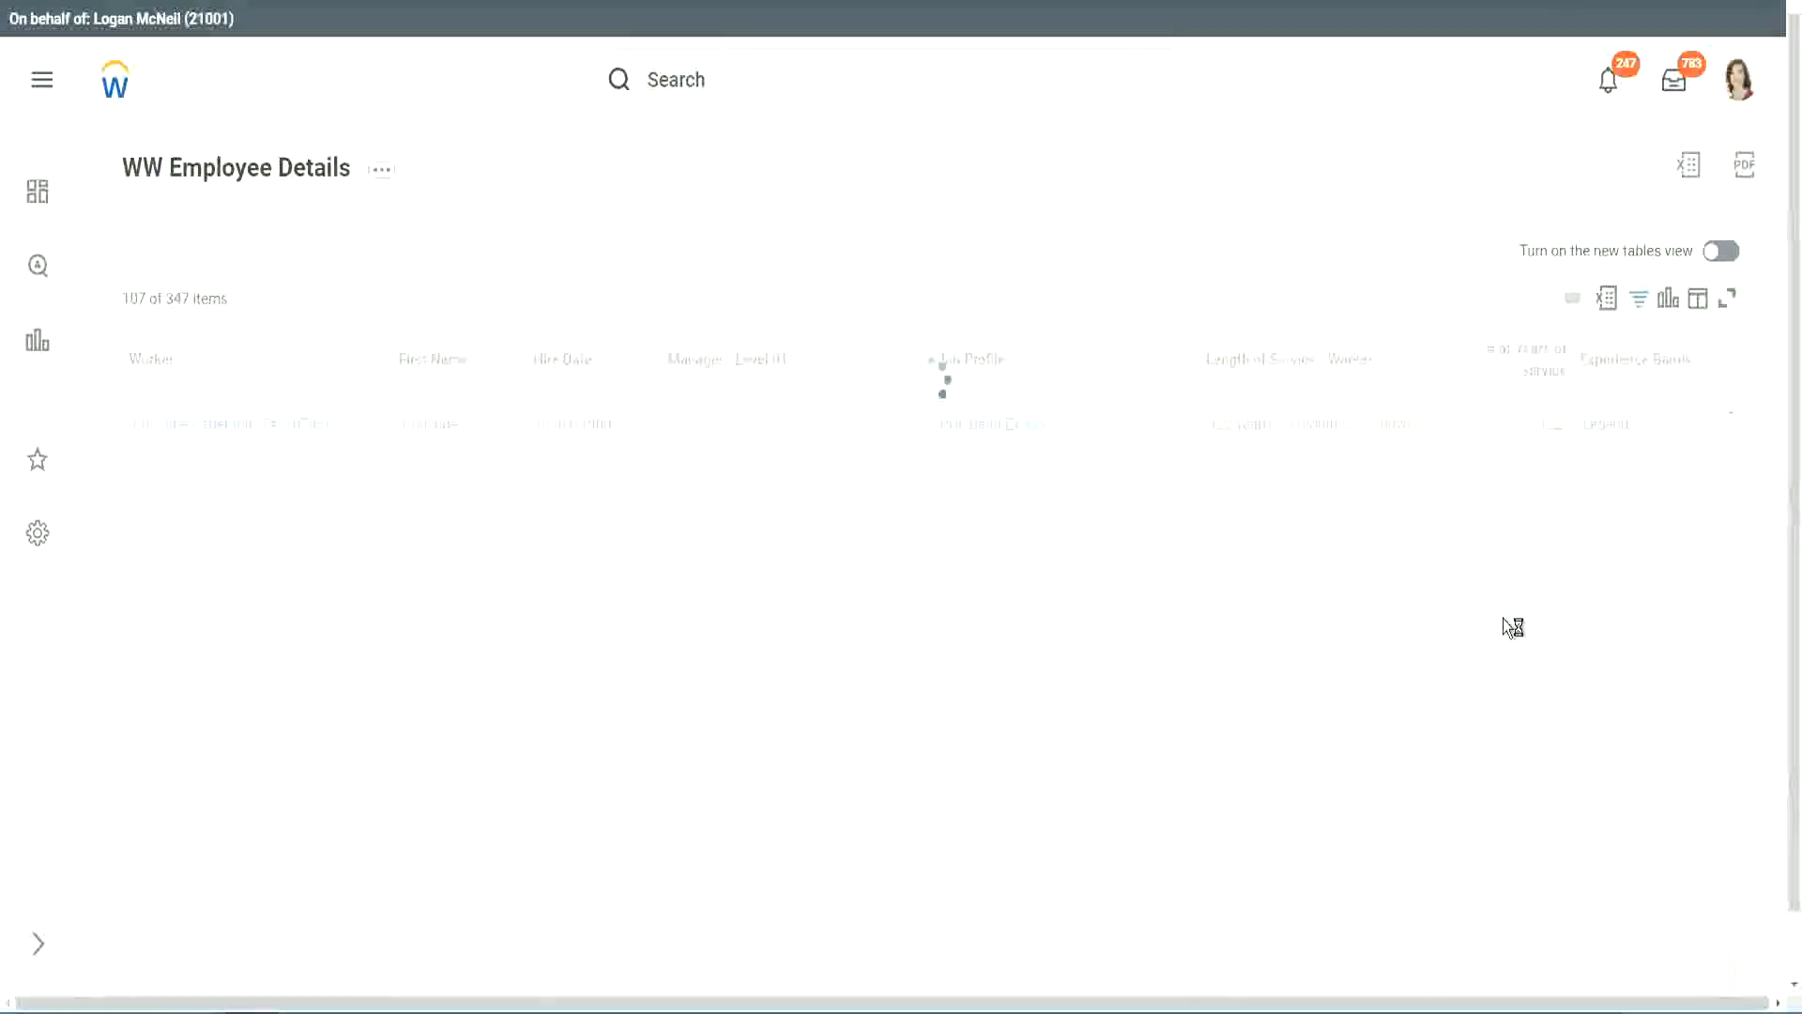
{"action": "scroll", "coordinate": [1502, 617], "scroll_direction": "down", "scroll_amount": 5}
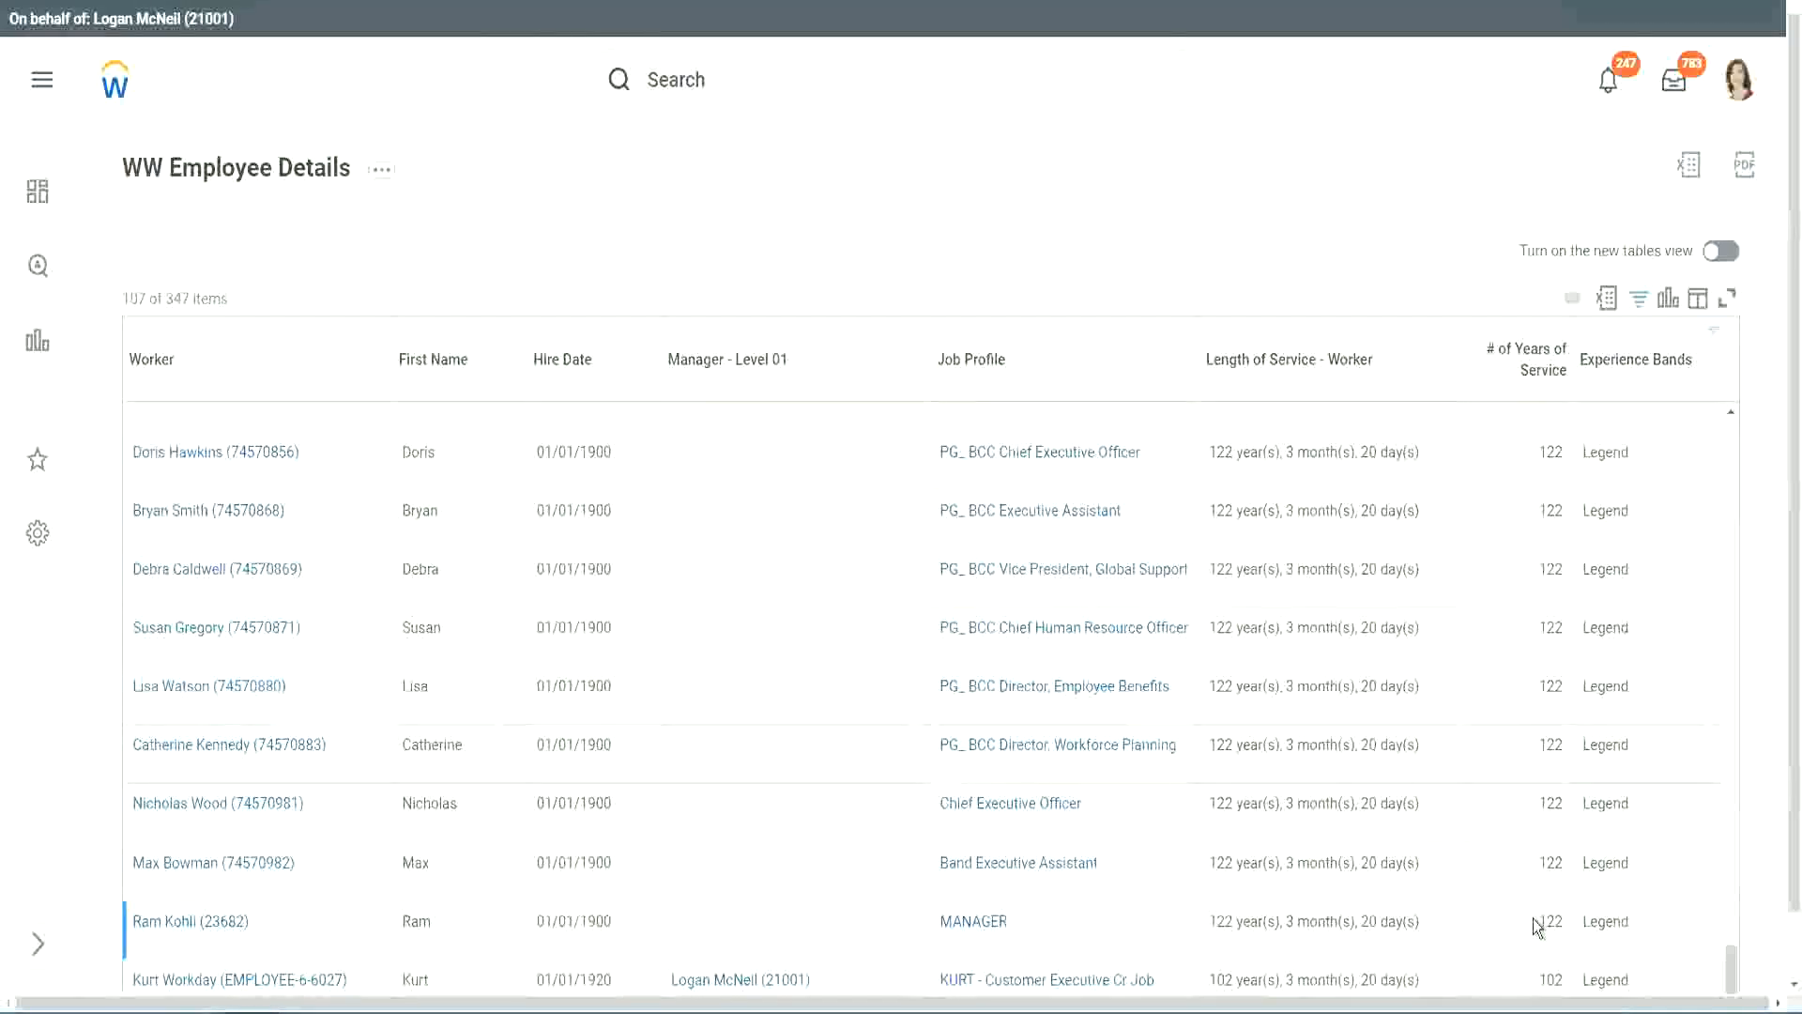
{"action": "double_click", "coordinate": [1549, 979]}
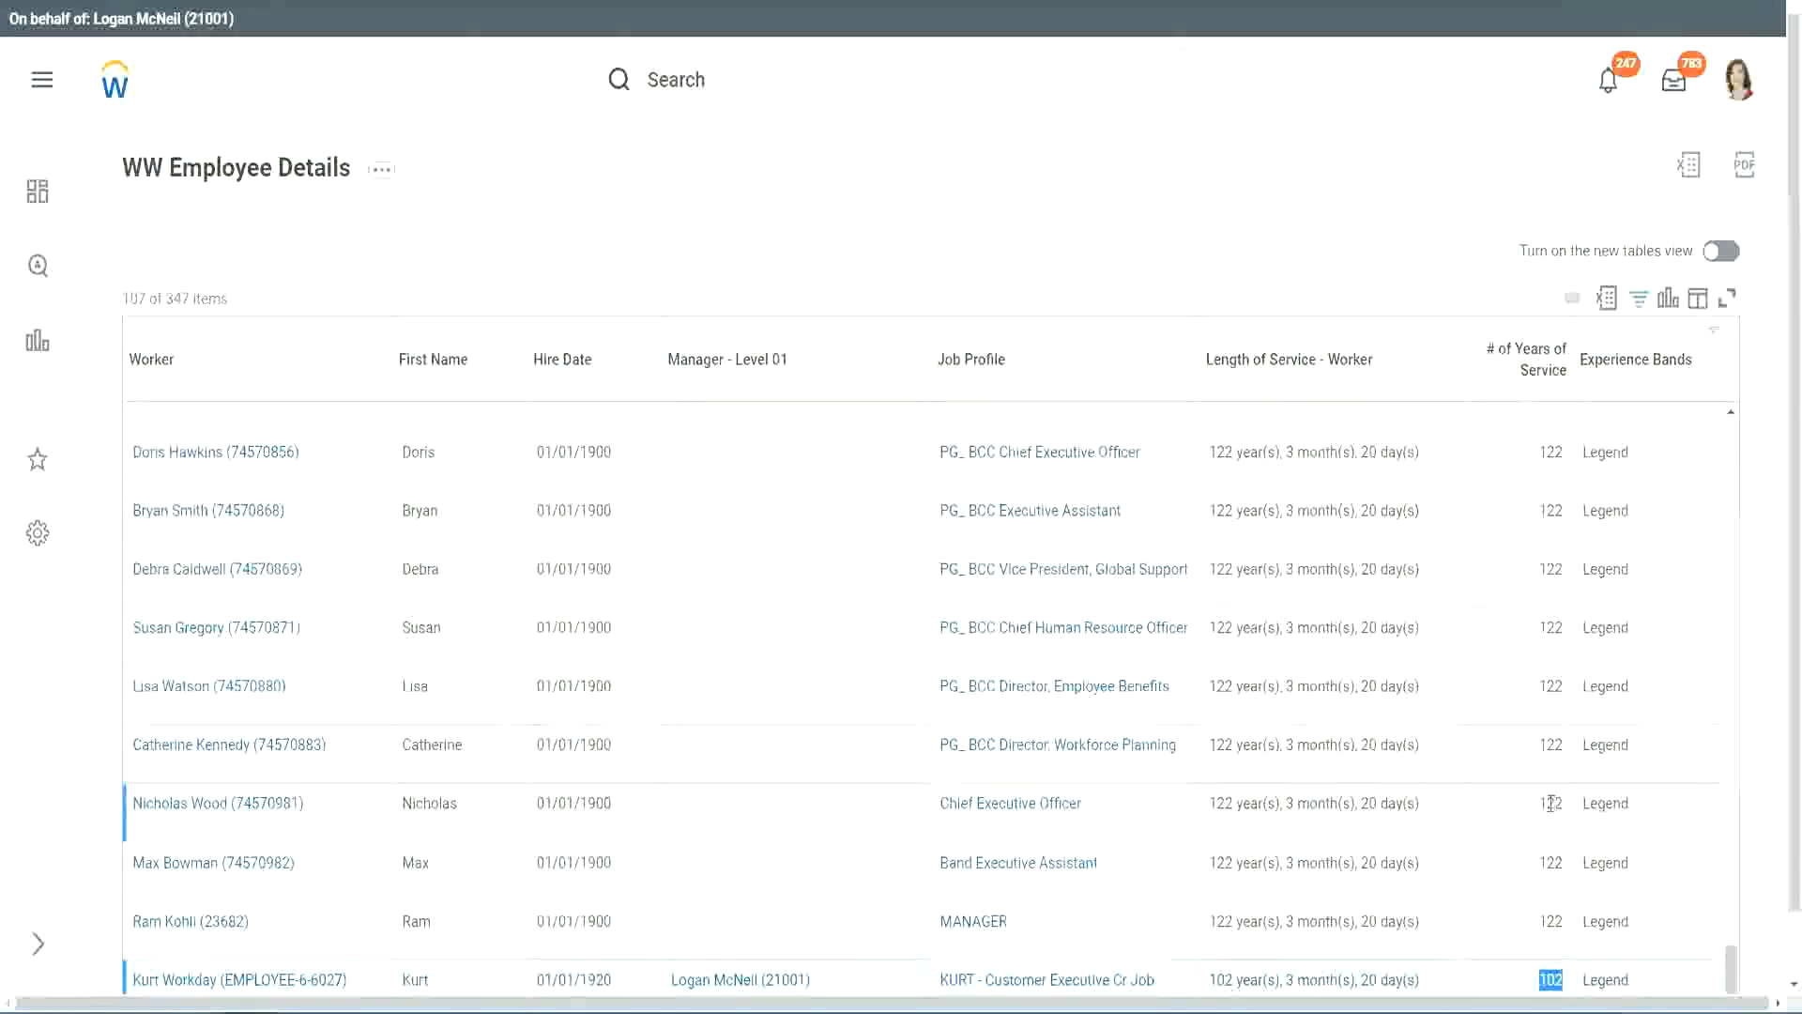
{"action": "left_click_drag", "start_coordinate": [1549, 803], "coordinate": [1563, 804]}
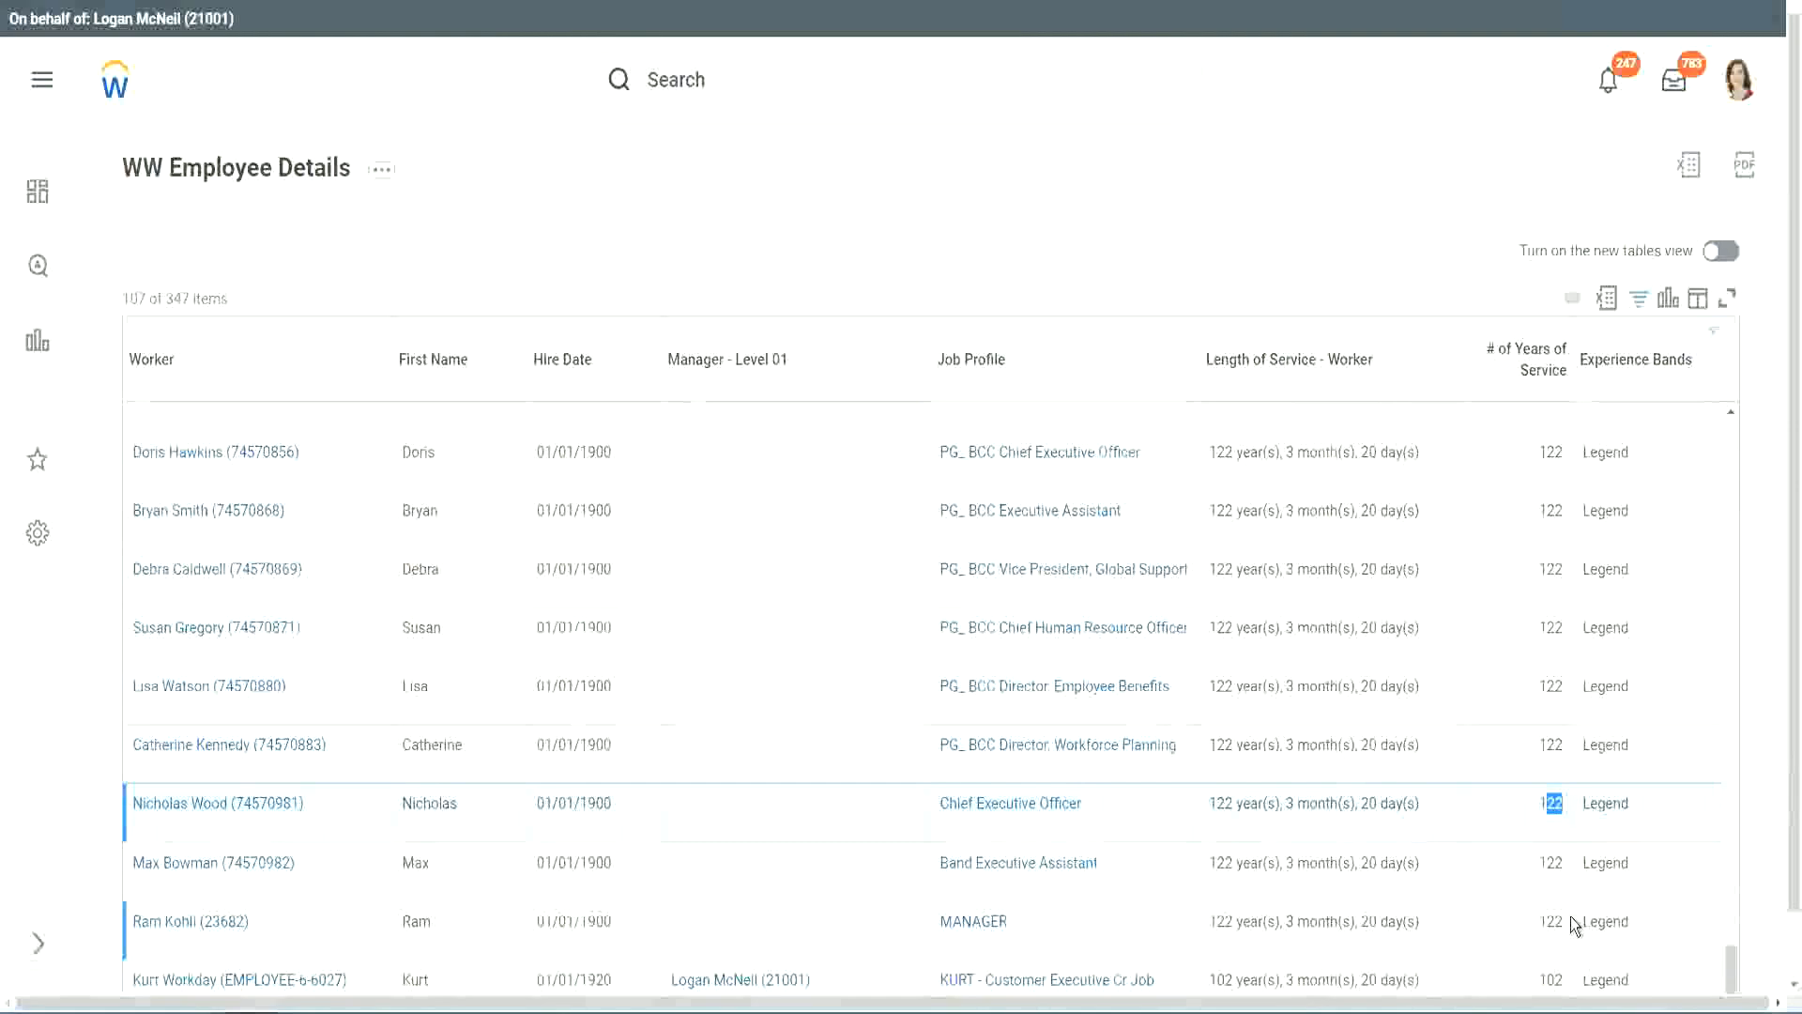
{"action": "left_click", "coordinate": [1513, 747]}
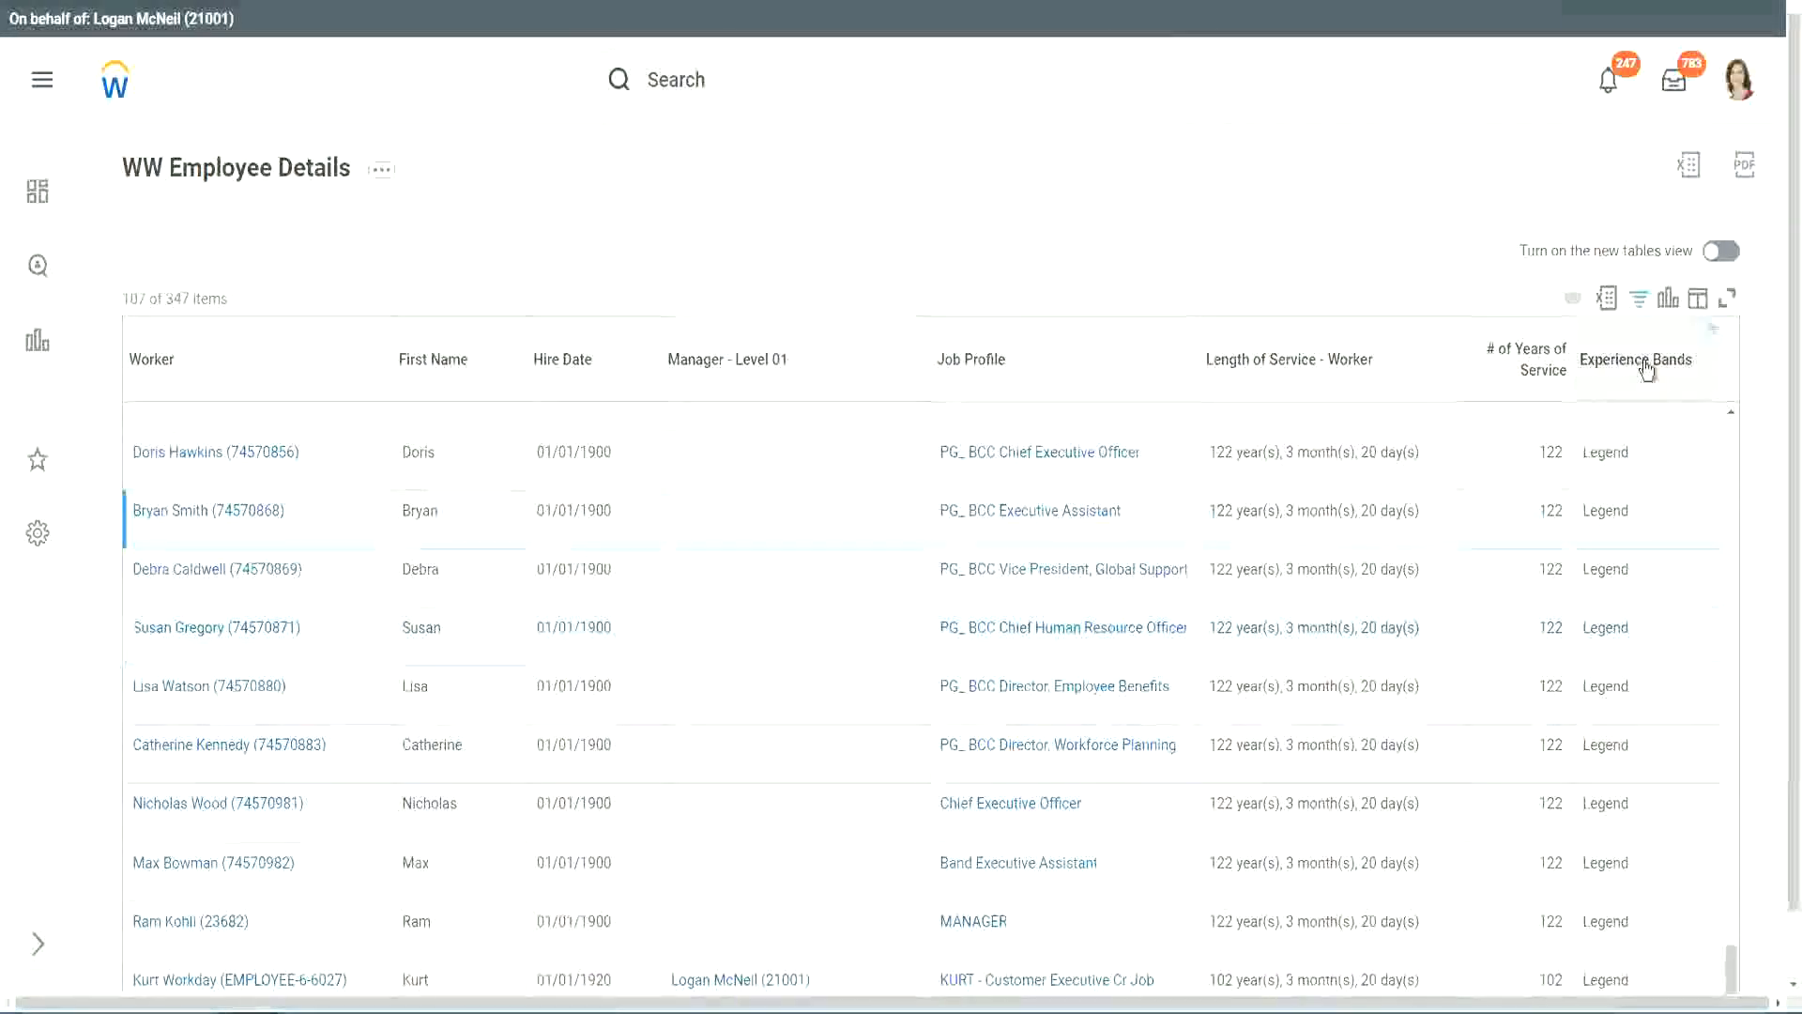
- Change the Experience Bands column filter to values containing Experienced
{"action": "left_click", "coordinate": [1648, 399]}
{"action": "left_click", "coordinate": [1471, 724]}
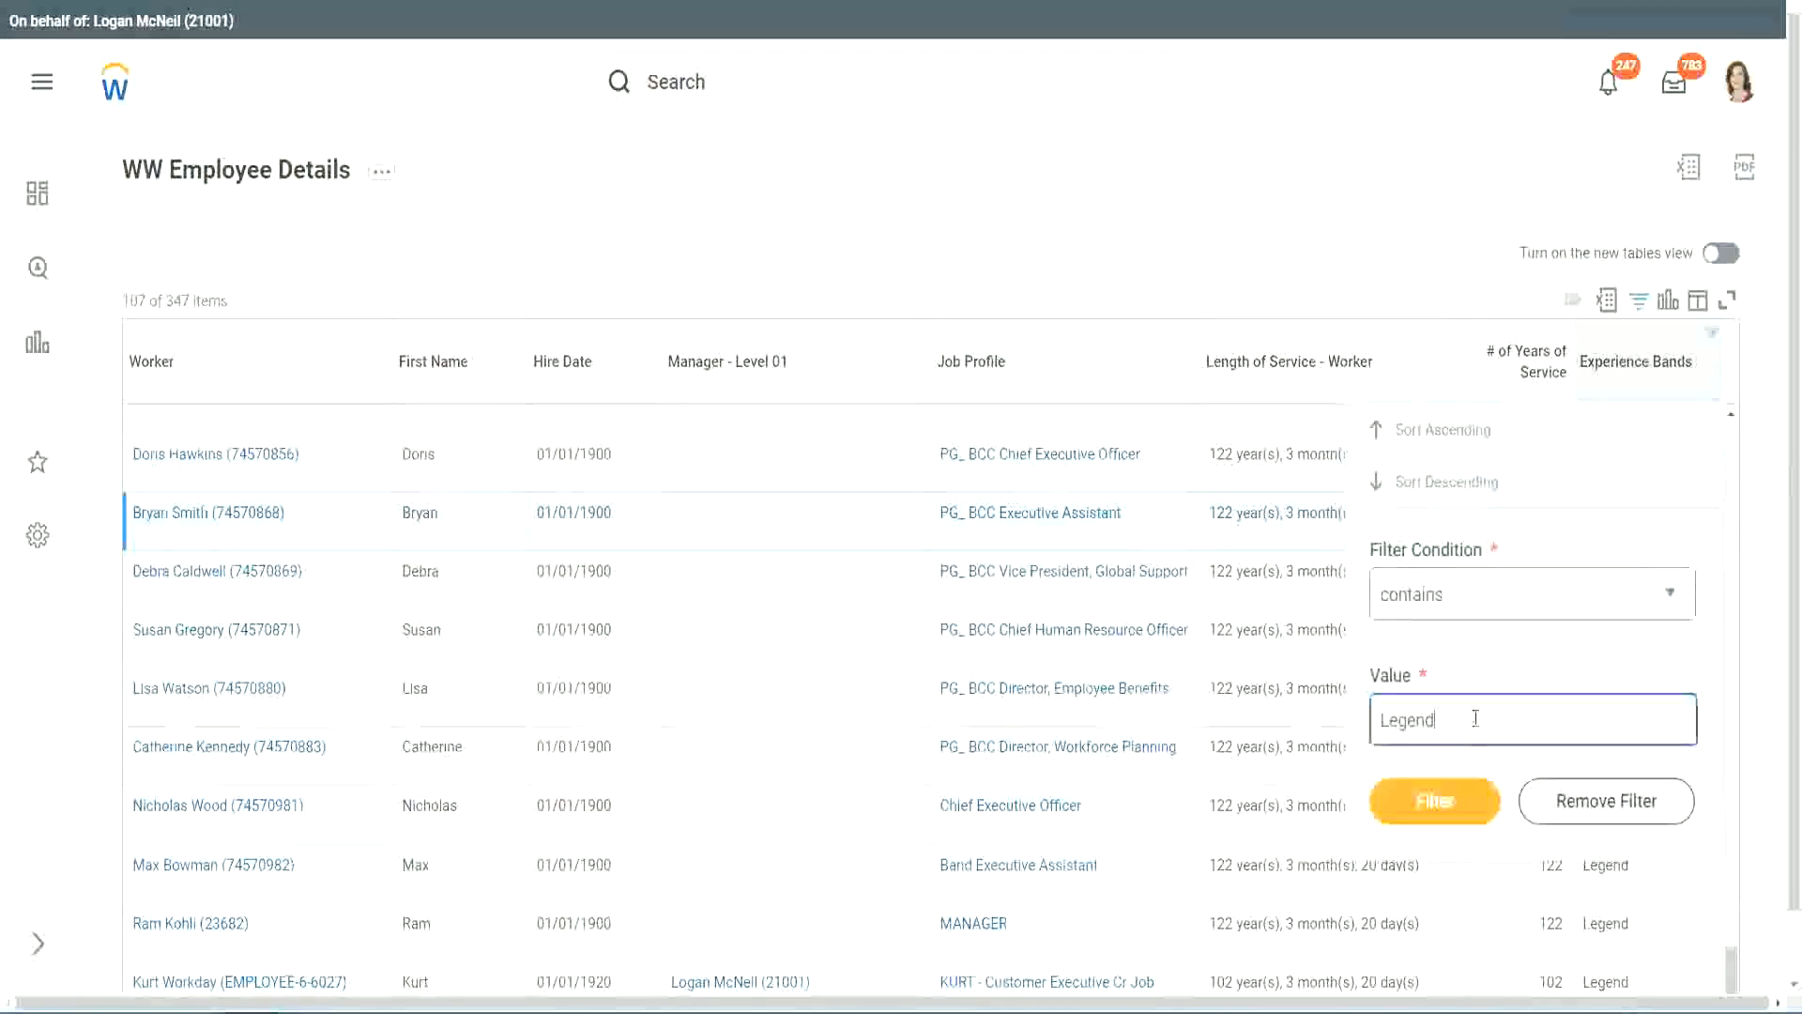
{"action": "double_click", "coordinate": [1413, 718]}
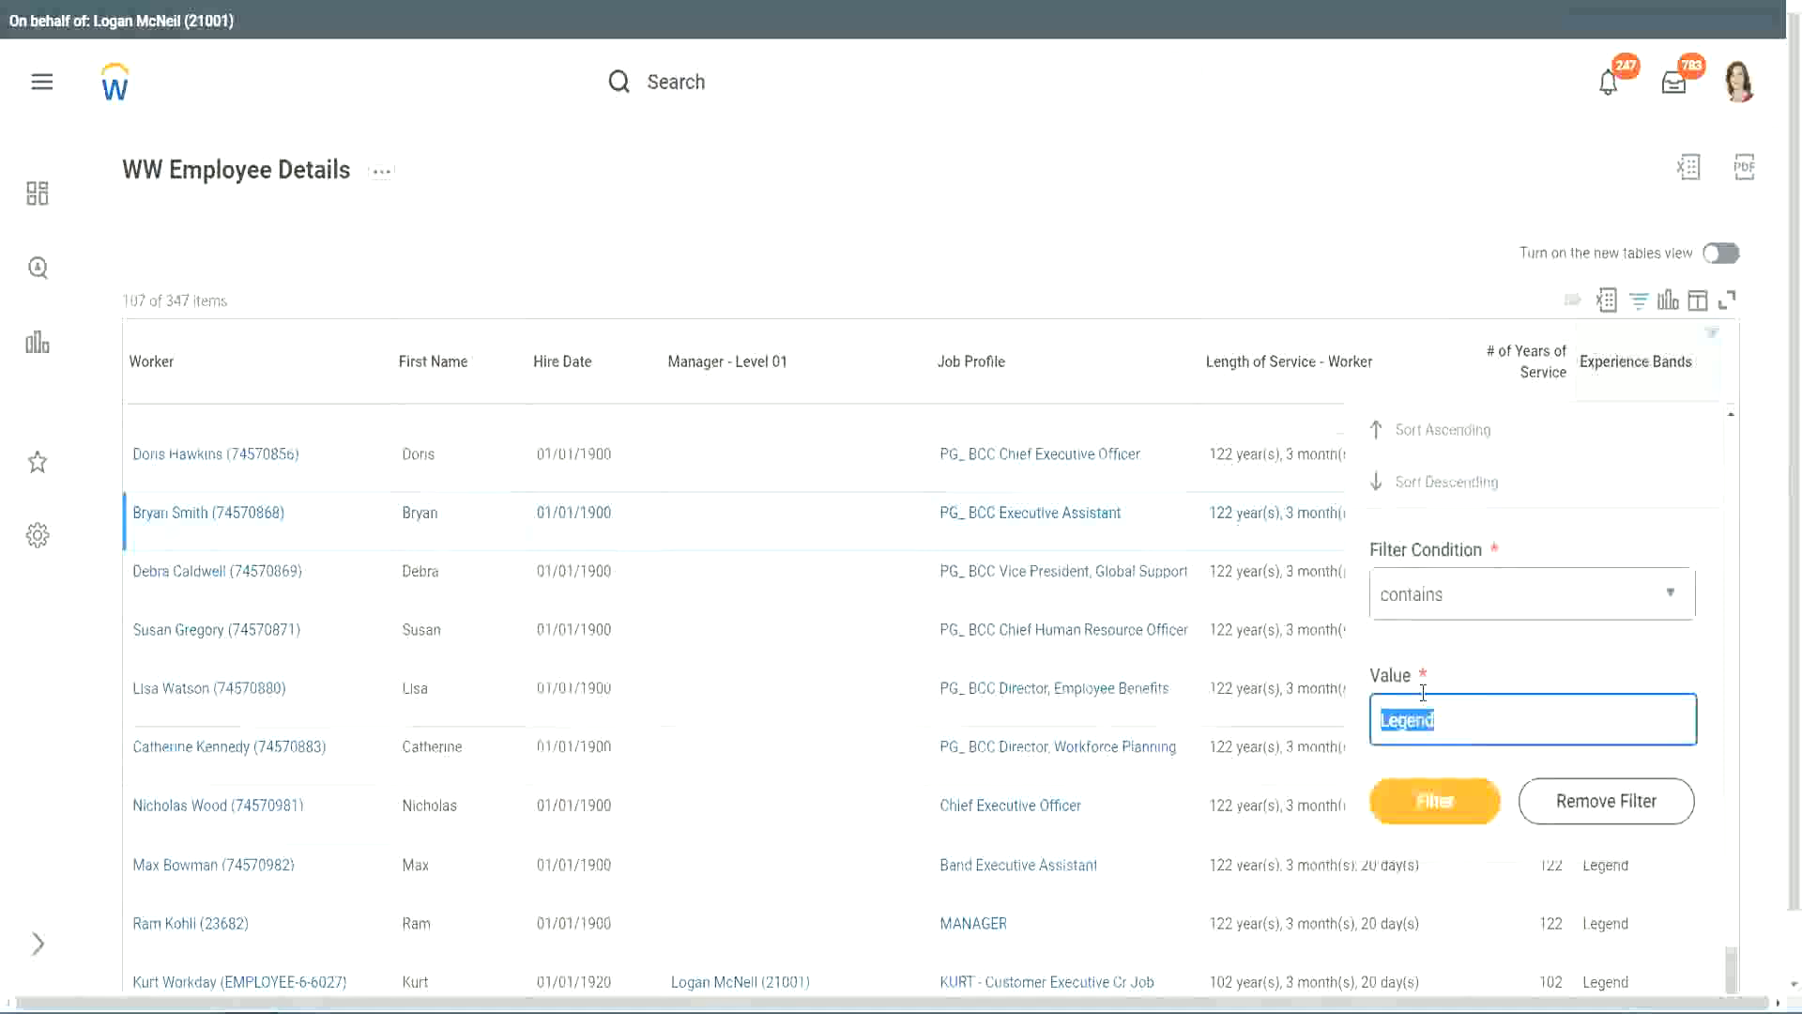
{"action": "type", "text": "Ex"}
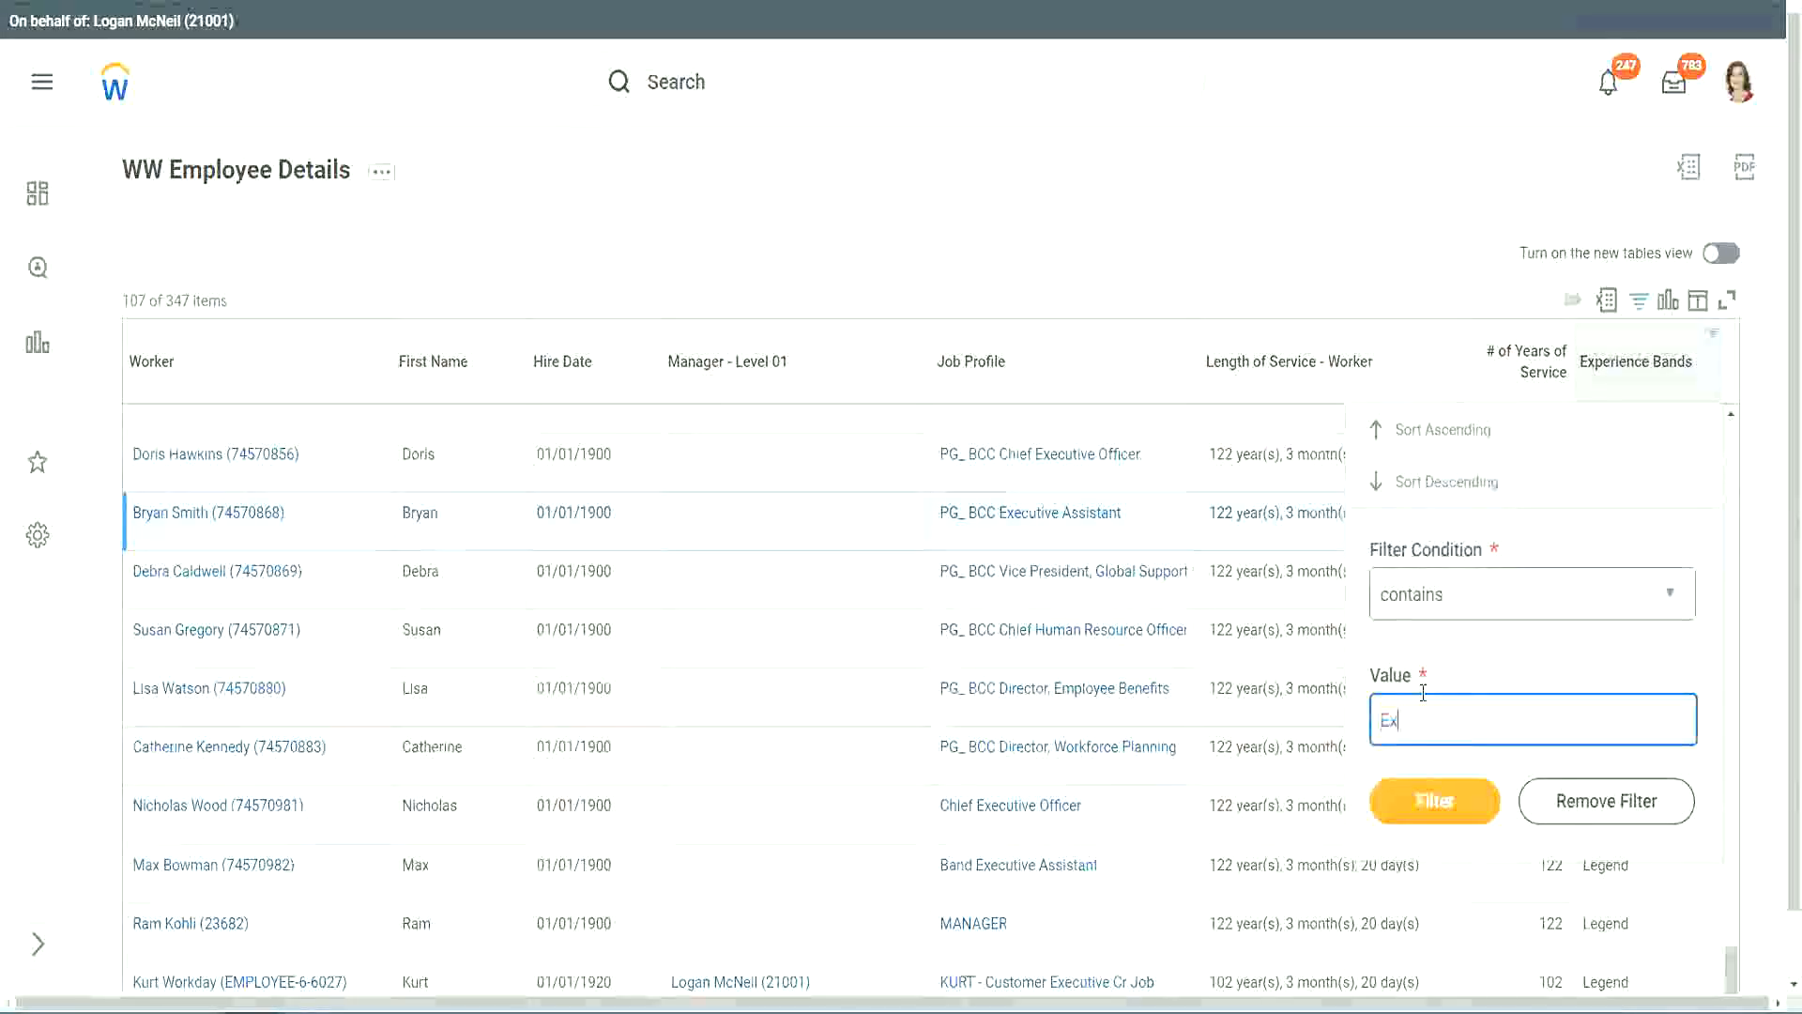
{"action": "type", "text": "per"}
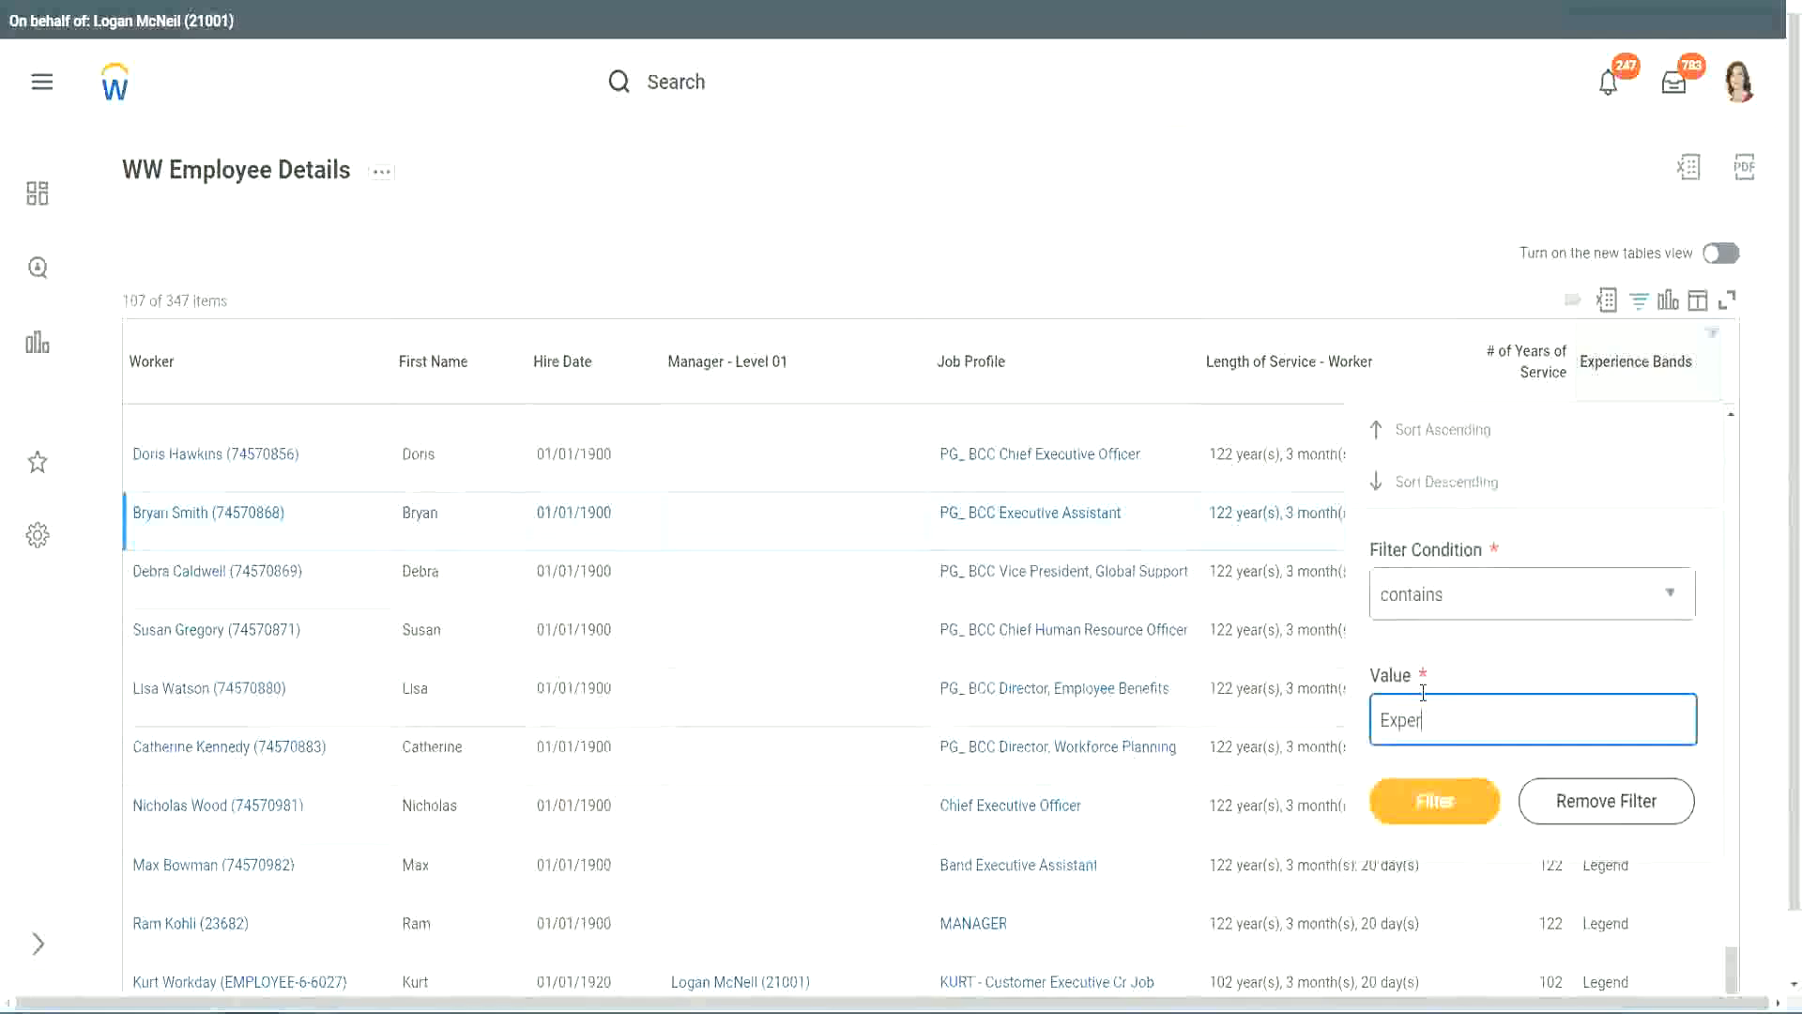
{"action": "type", "text": "ienced"}
{"action": "left_click", "coordinate": [1434, 807]}
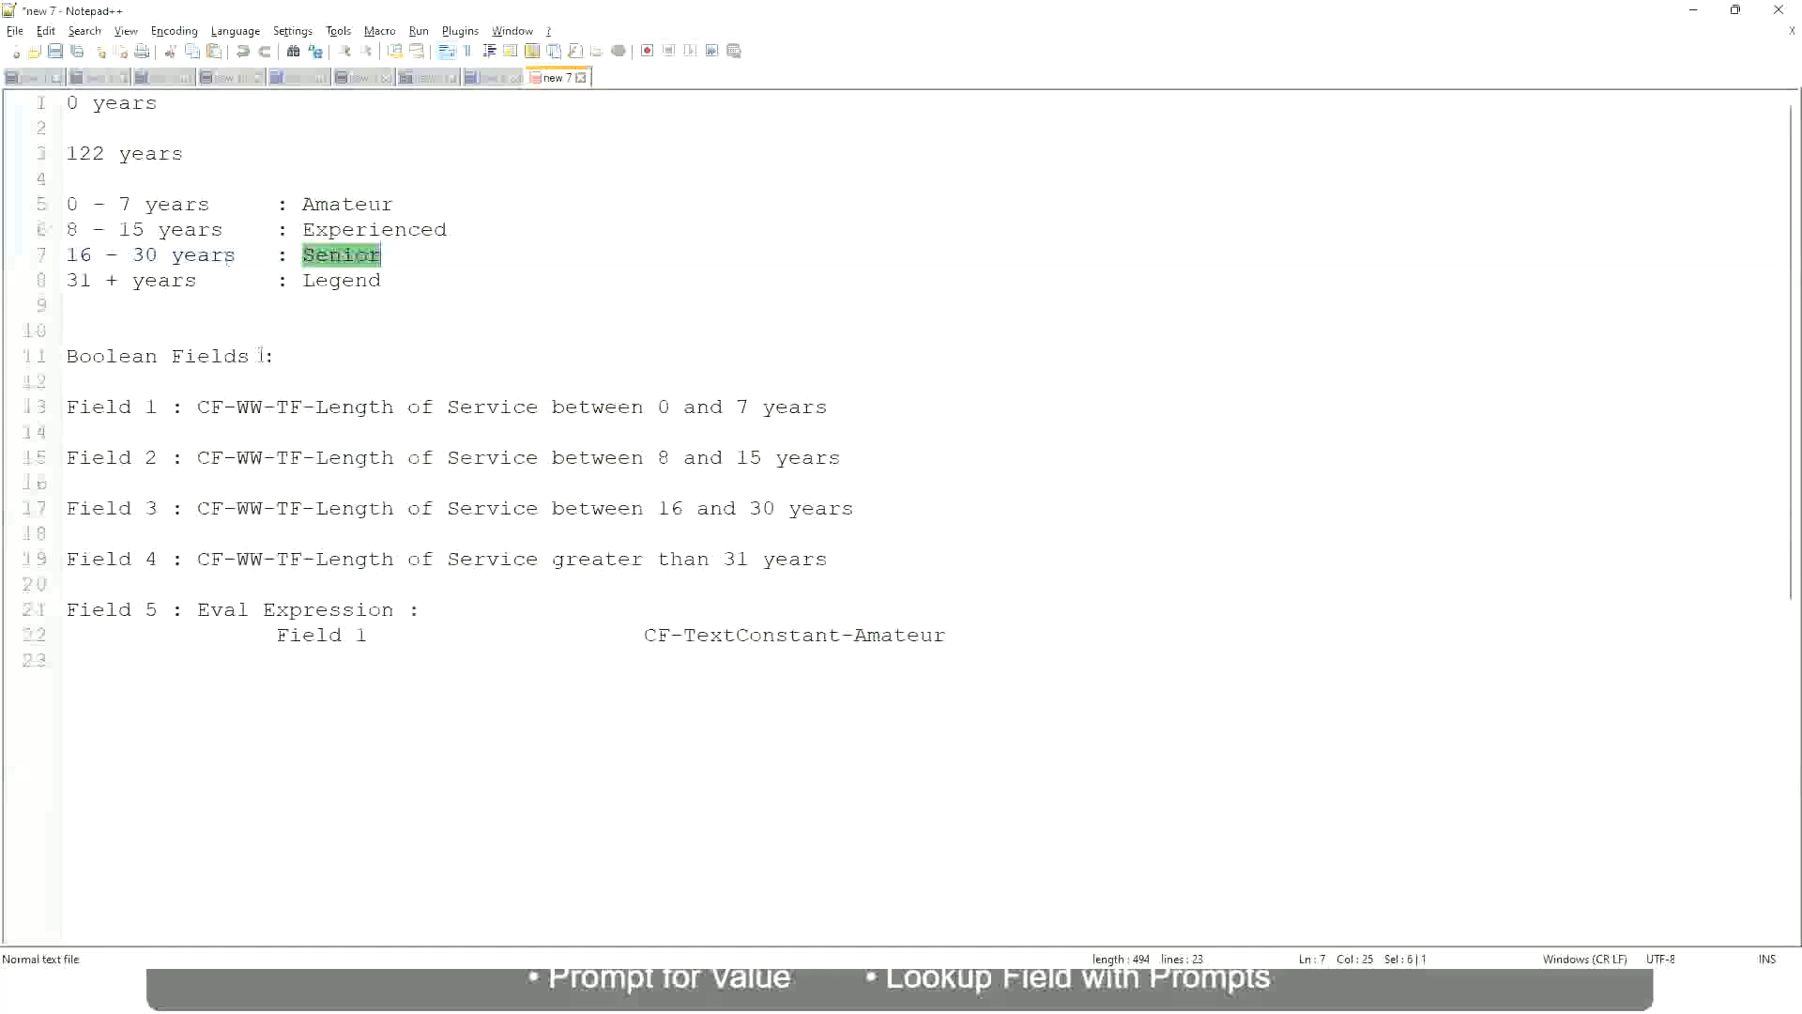
- Check the year range defined for the Experienced band in the Notepad++ notes
{"action": "left_click_drag", "start_coordinate": [81, 232], "coordinate": [144, 232]}
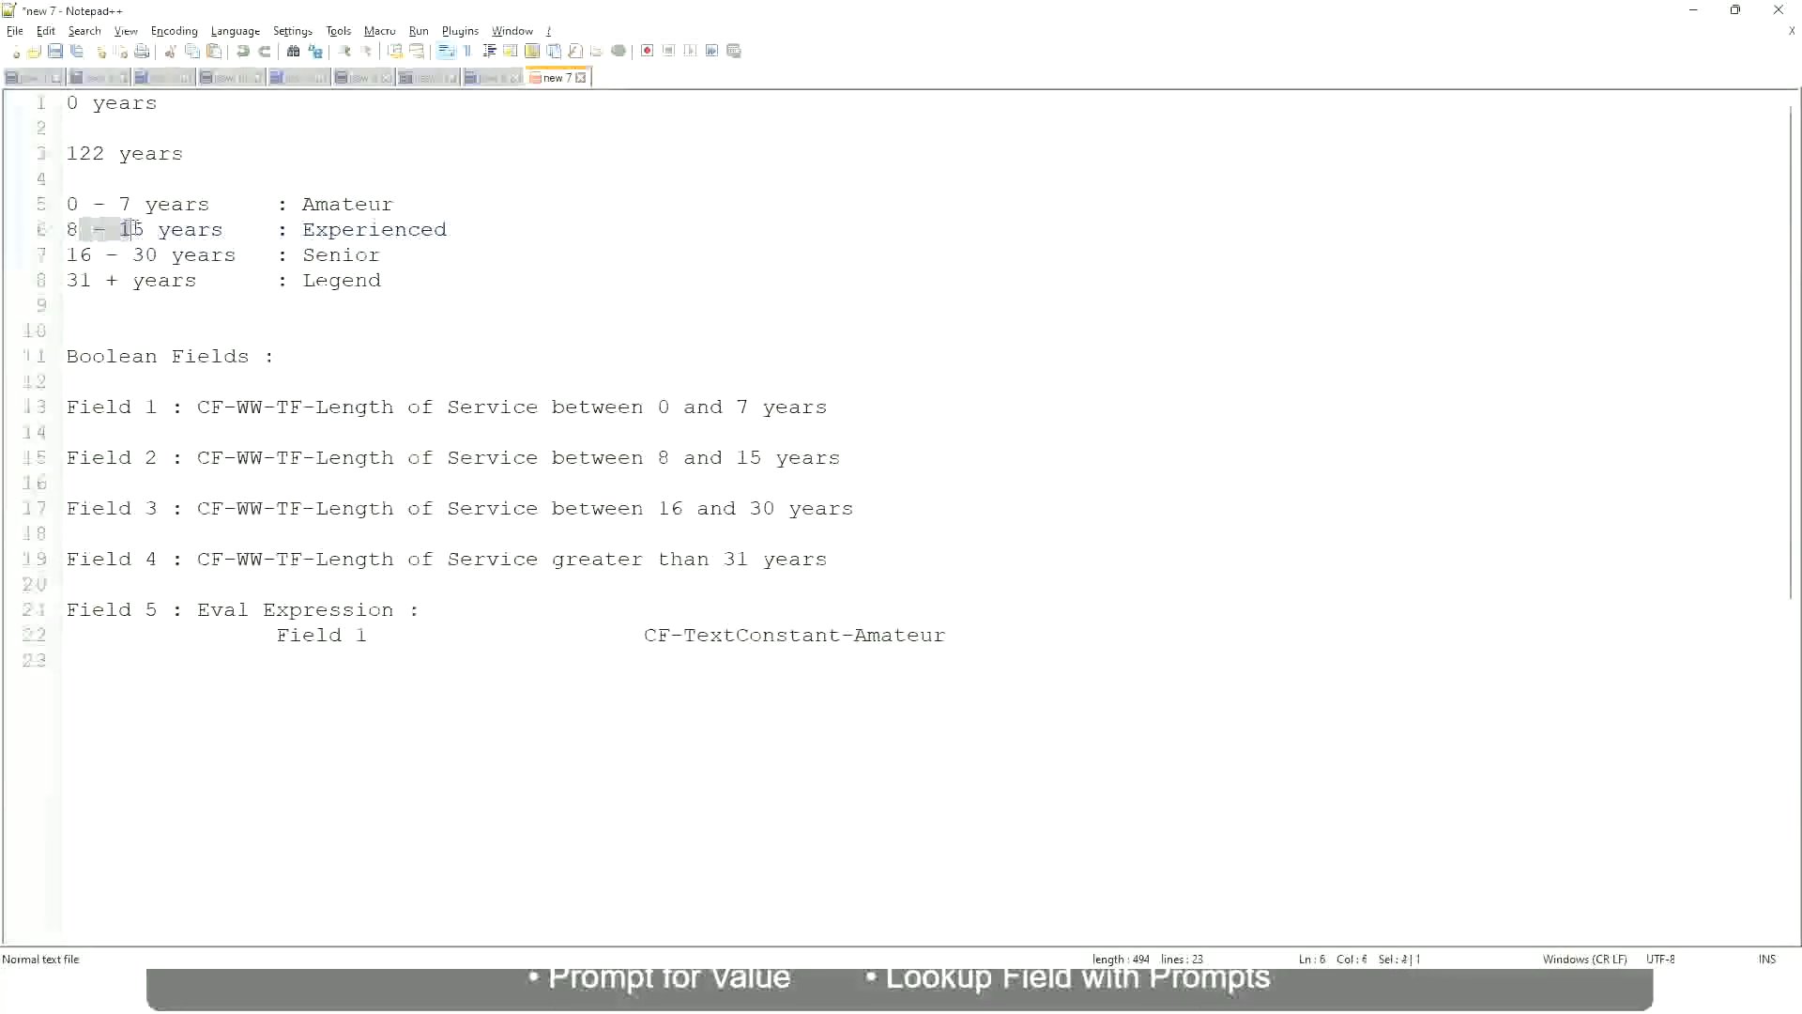
{"action": "left_click", "coordinate": [149, 231]}
{"action": "left_click", "coordinate": [207, 232]}
- Return to the Workday report and compare # of Years of Service with Experience Bands down the filtered Experienced rows
{"action": "key", "text": "alt+Tab"}
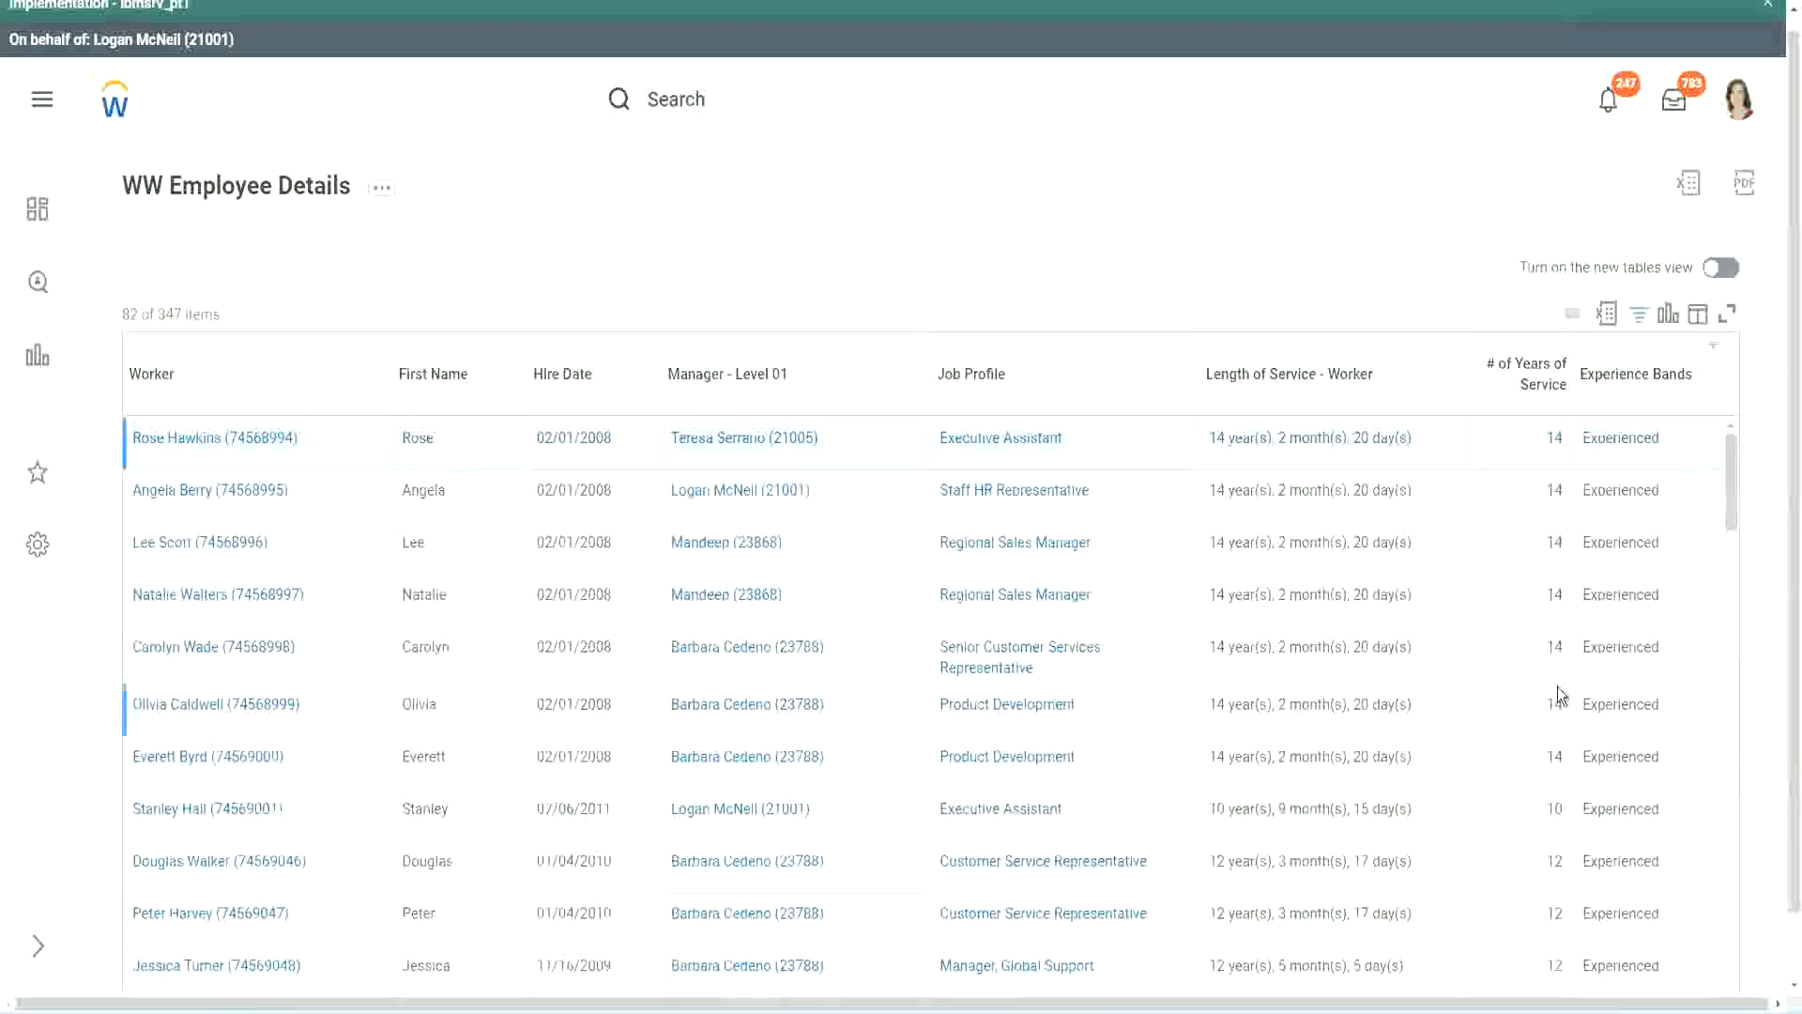
{"action": "scroll", "coordinate": [1556, 690], "scroll_direction": "down", "scroll_amount": 5}
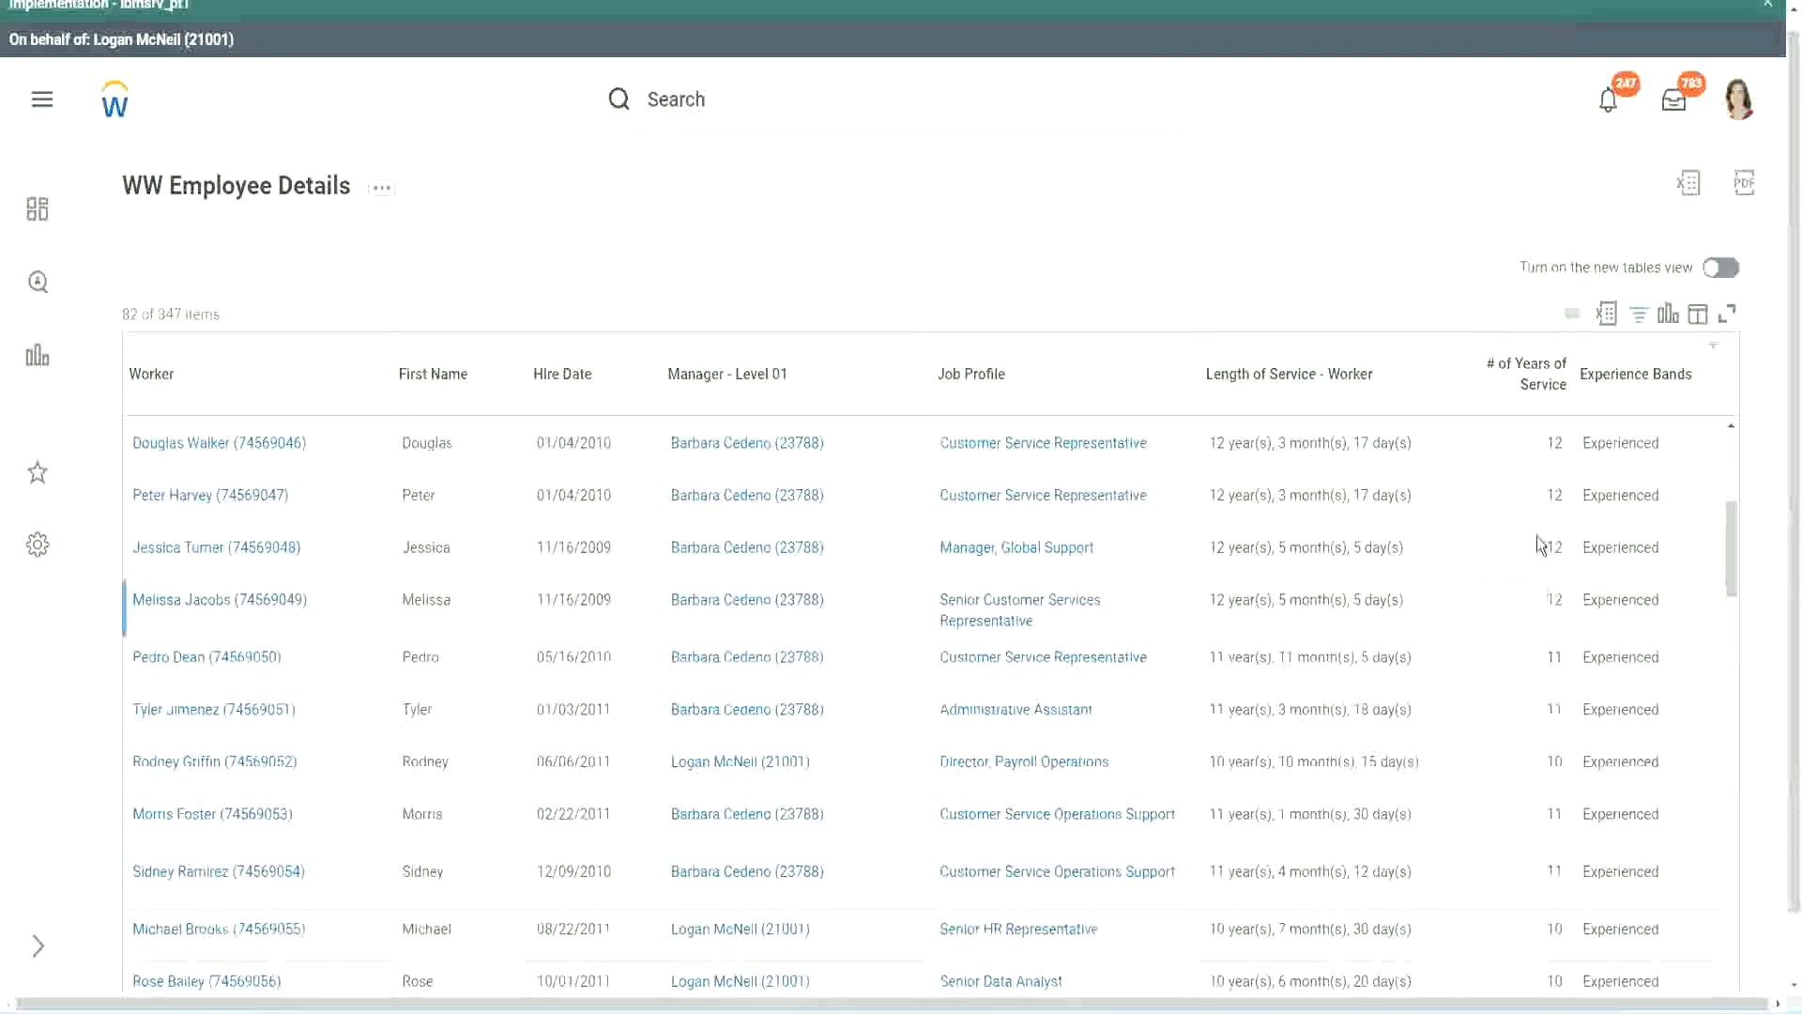
{"action": "double_click", "coordinate": [1558, 496]}
{"action": "double_click", "coordinate": [1621, 497]}
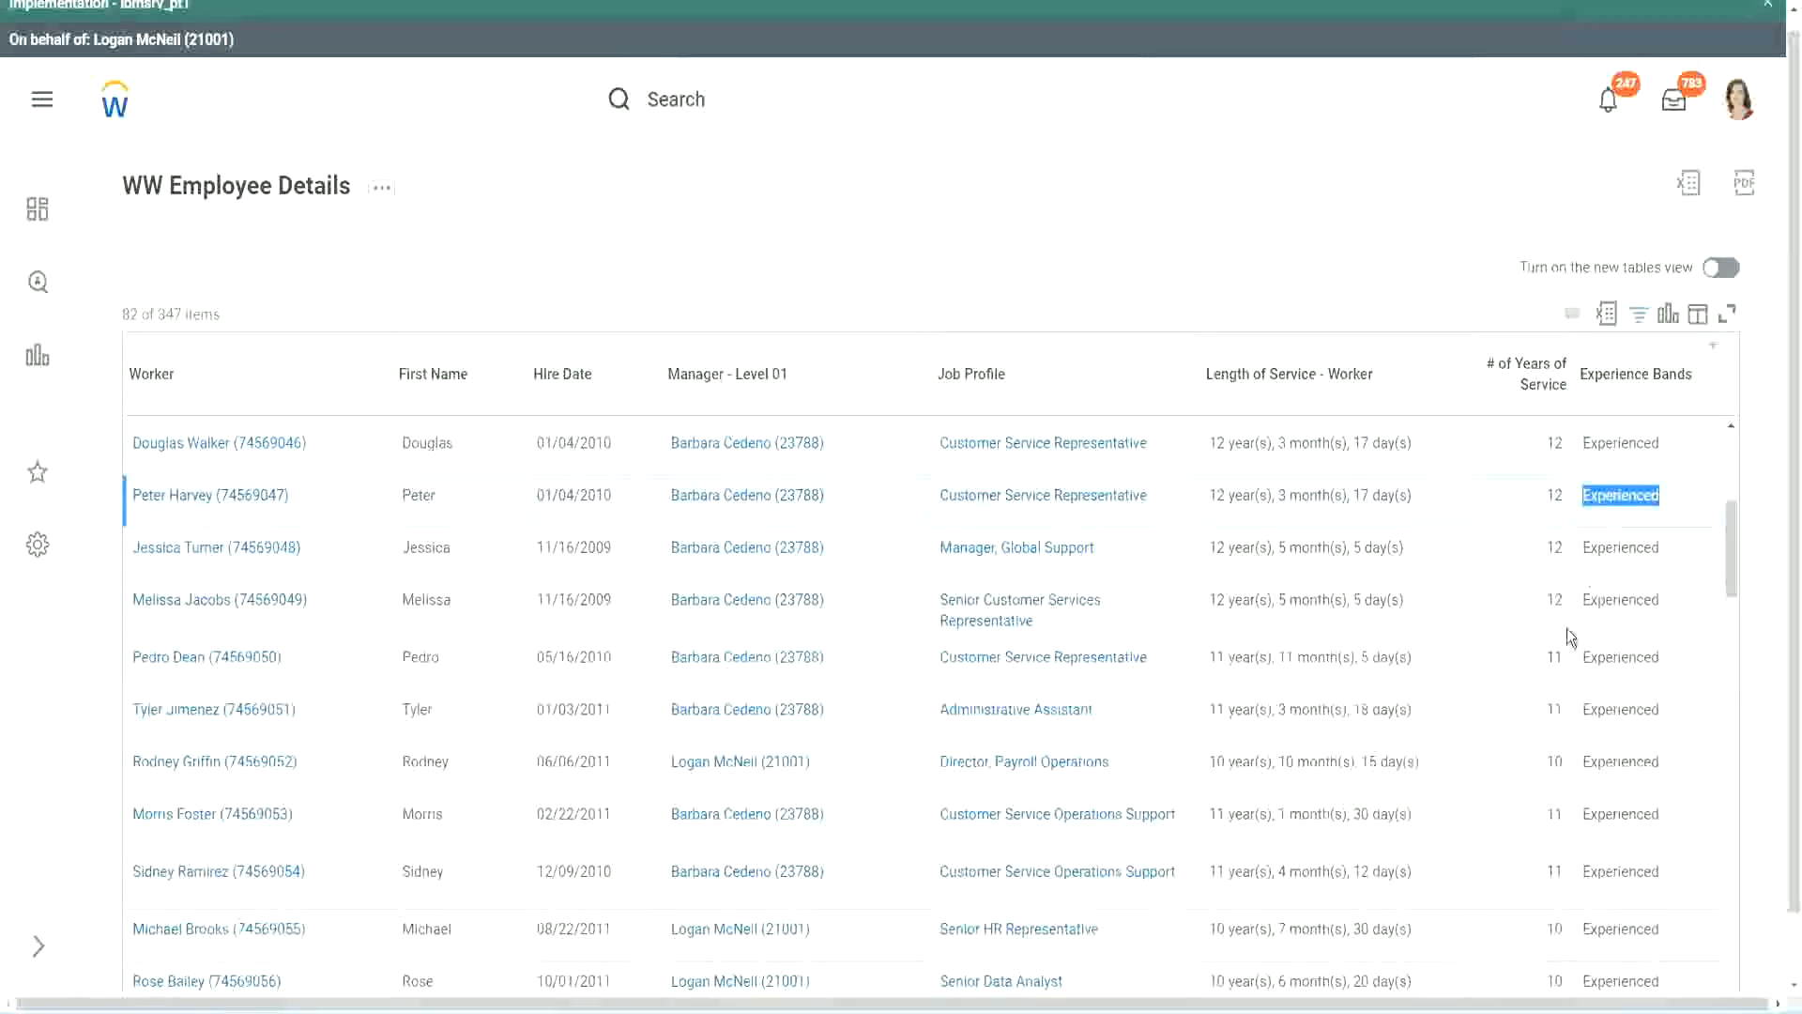
{"action": "scroll", "coordinate": [1561, 657], "scroll_direction": "down", "scroll_amount": 2}
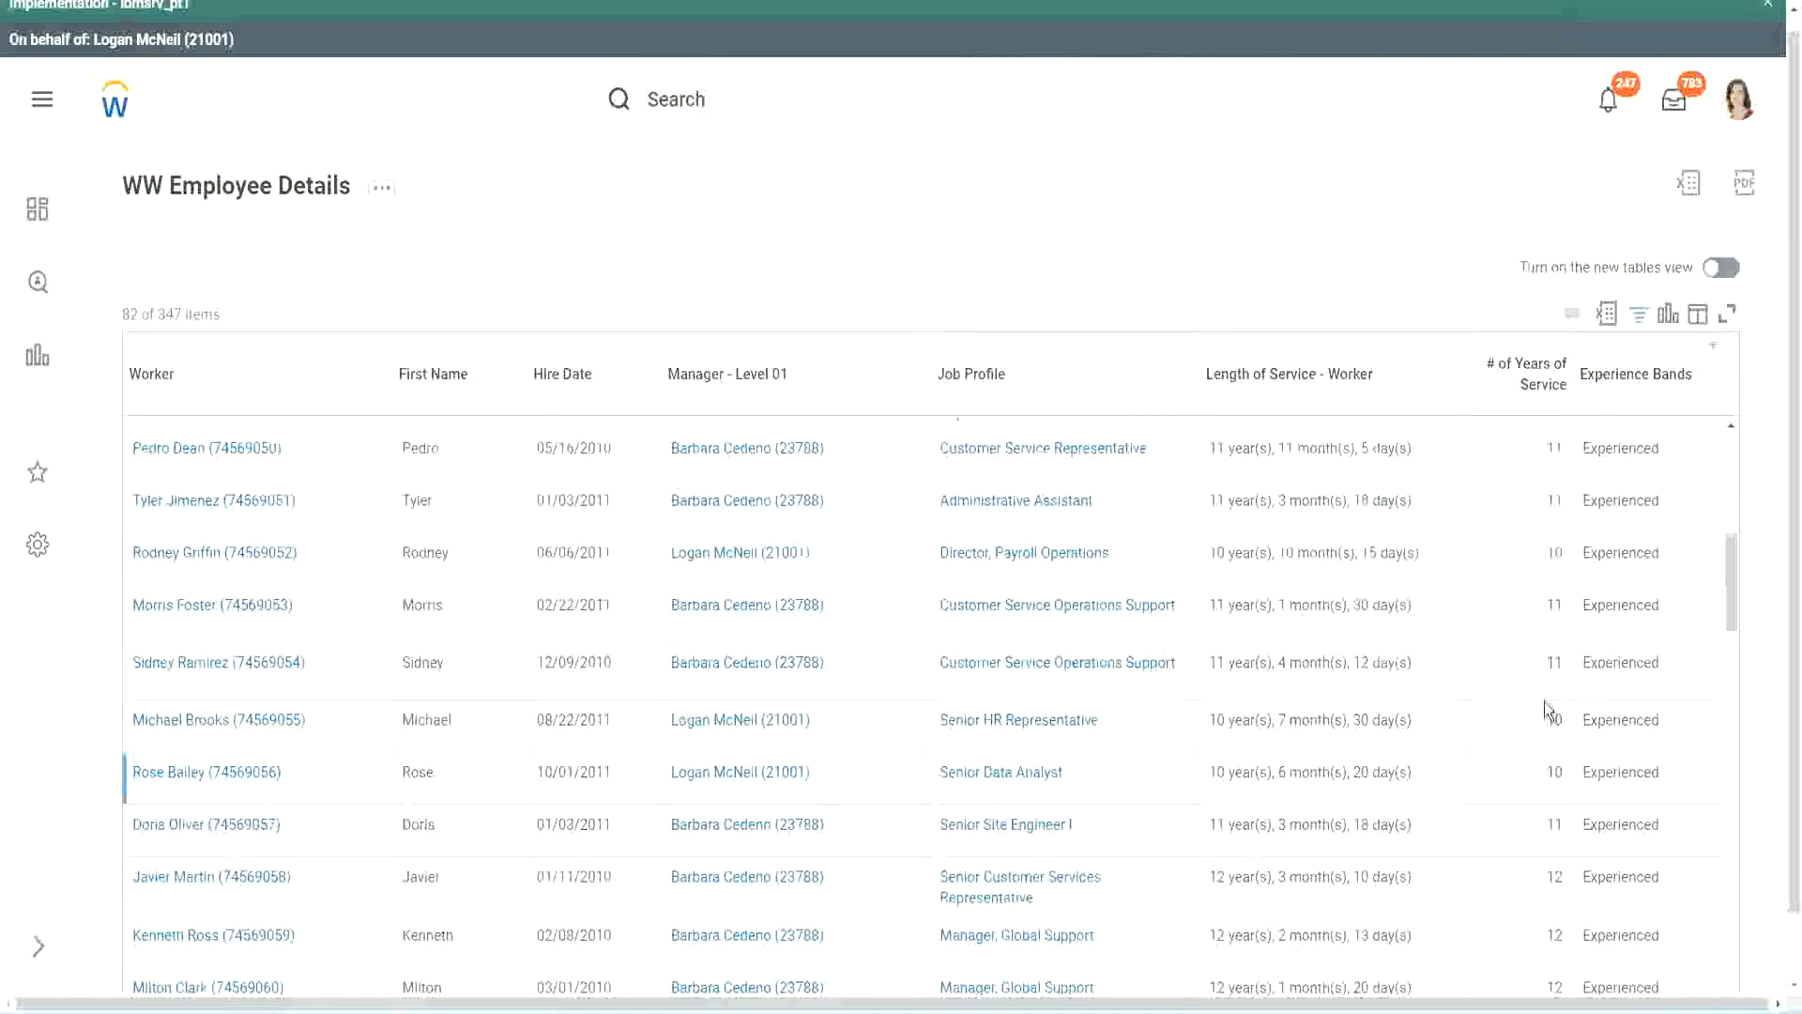
{"action": "left_click", "coordinate": [1554, 664]}
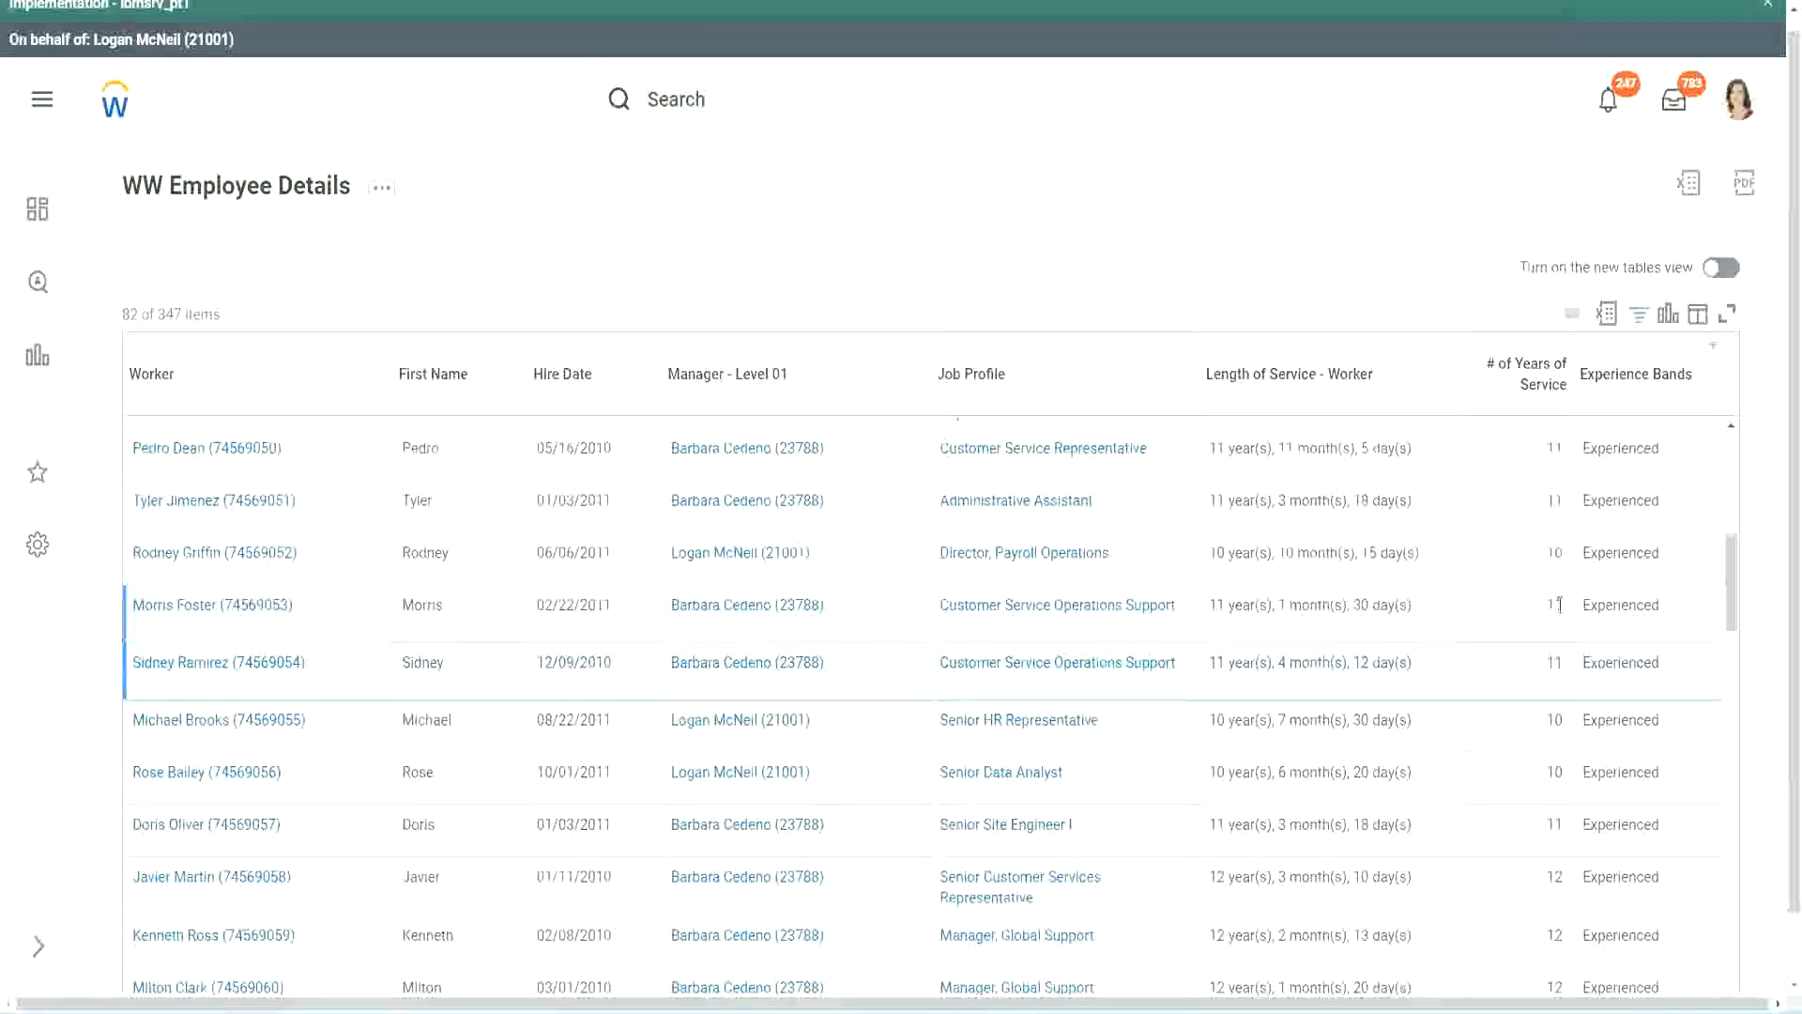
{"action": "left_click", "coordinate": [1641, 600]}
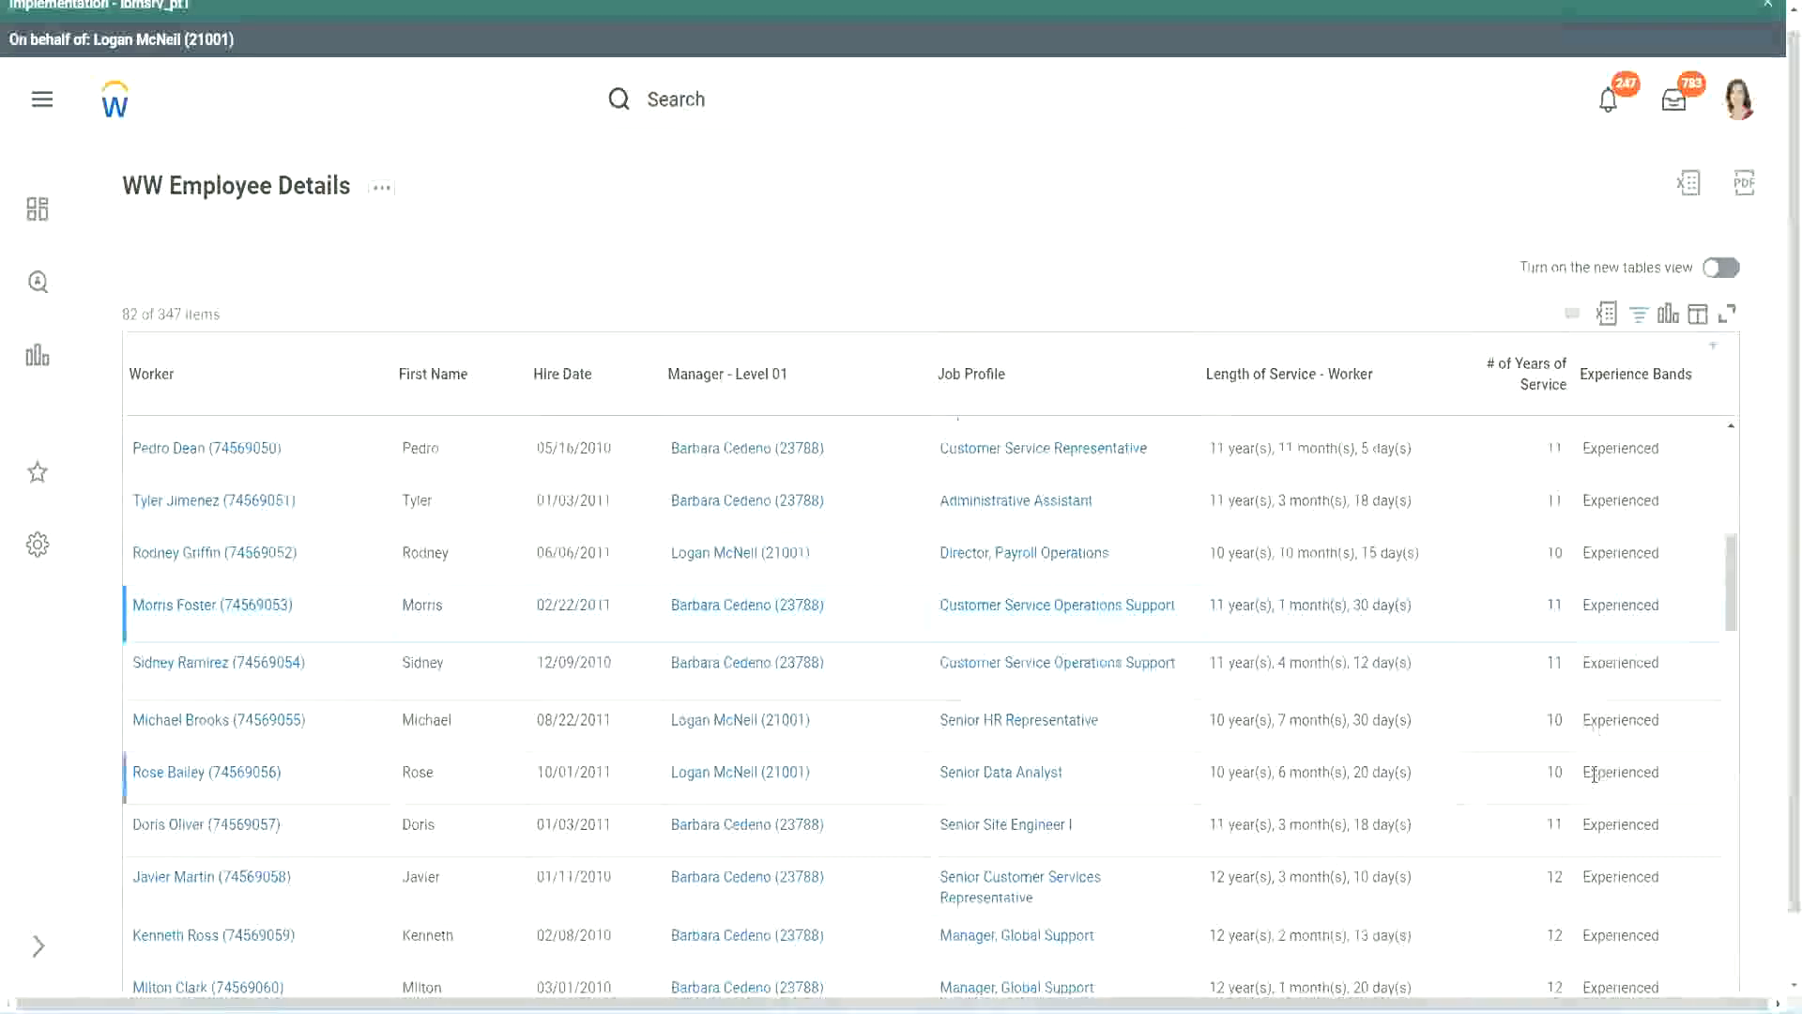
{"action": "scroll", "coordinate": [1594, 774], "scroll_direction": "down", "scroll_amount": 10}
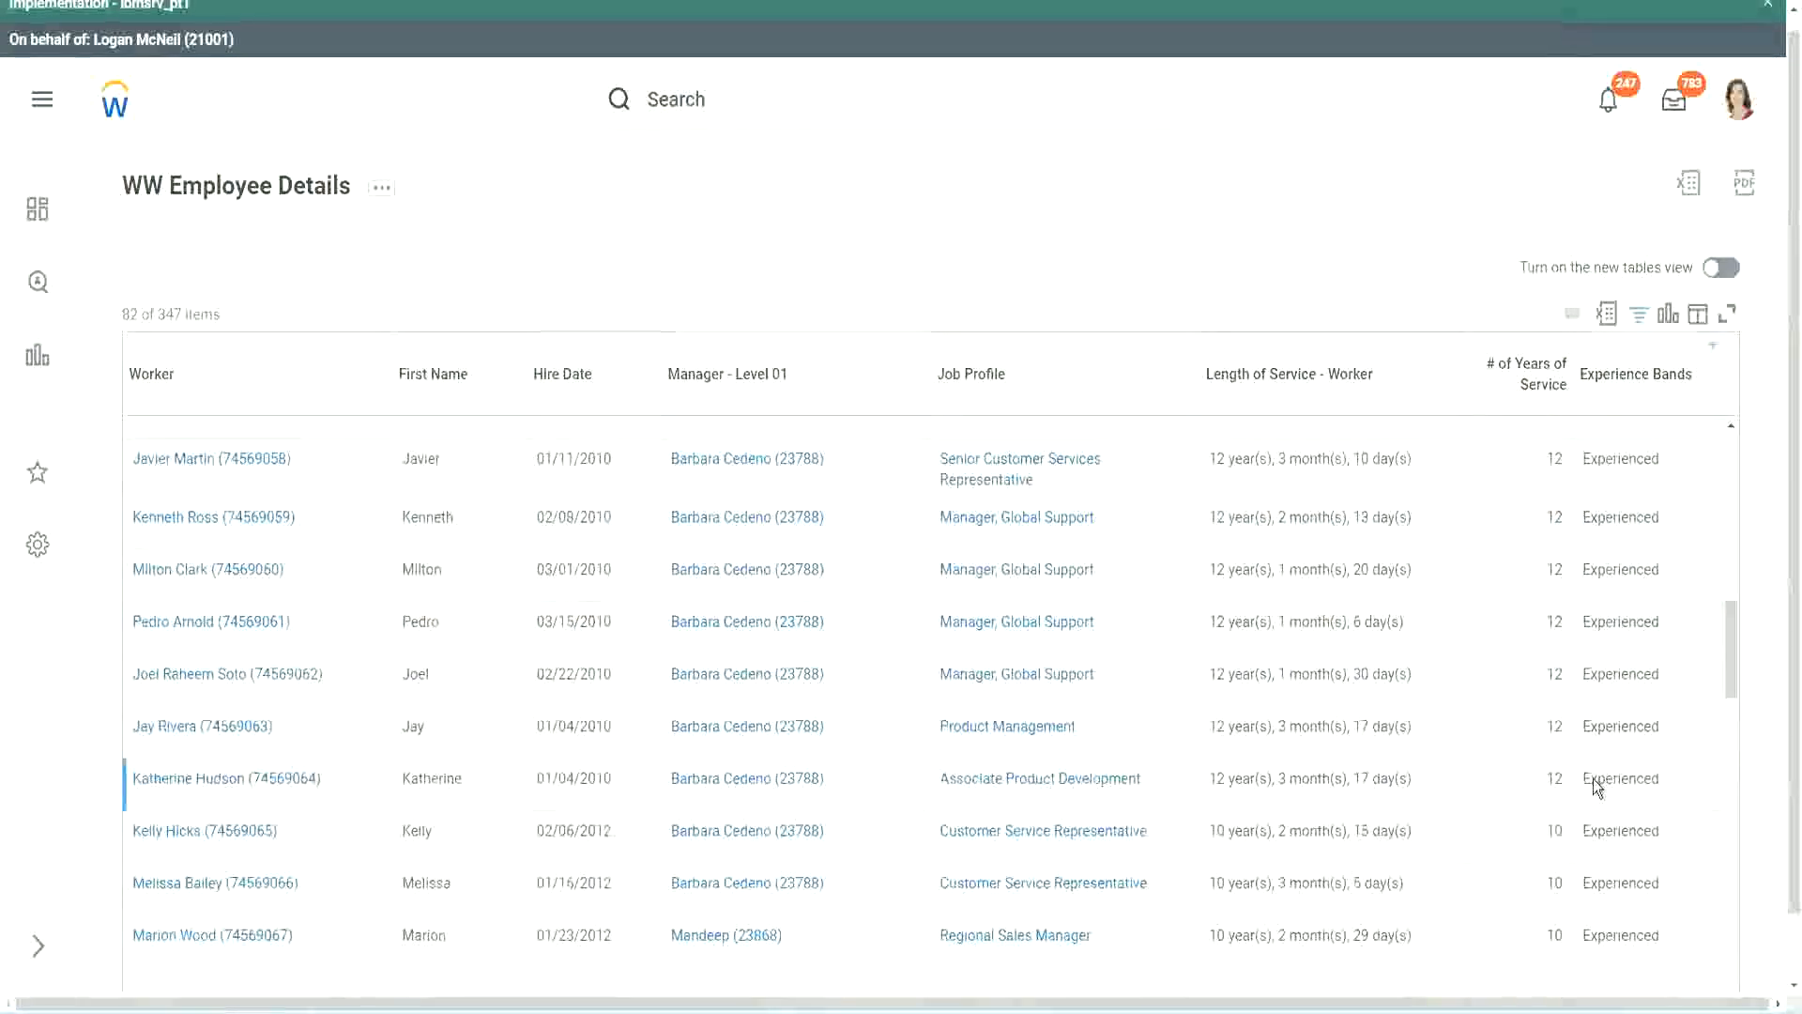